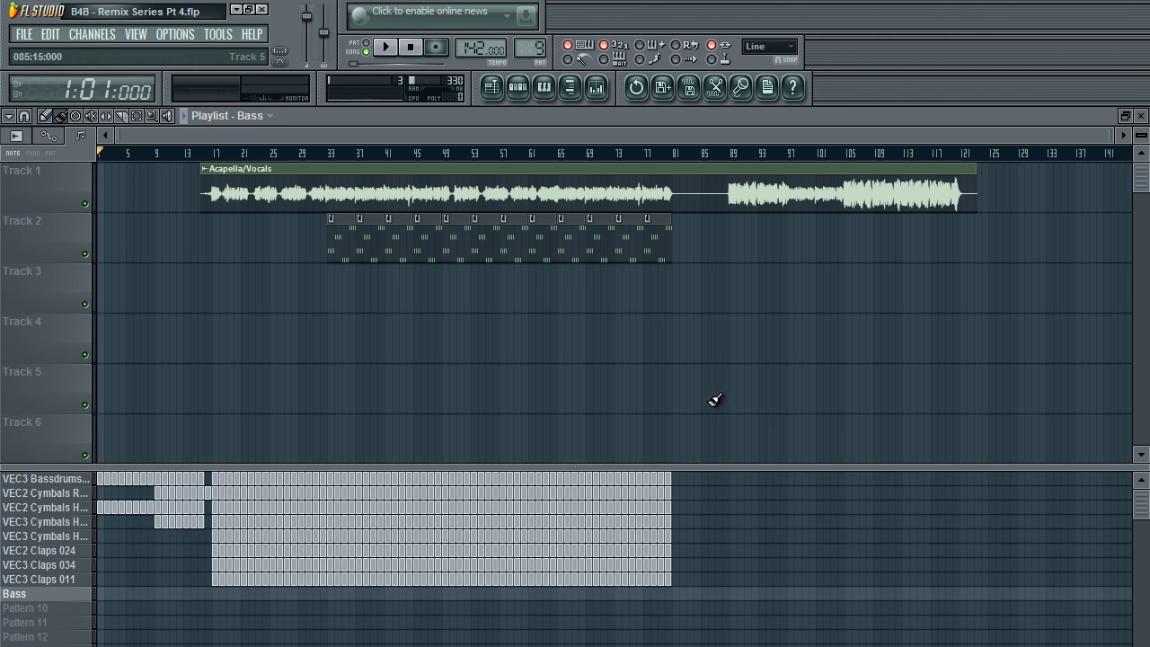
# Step: Examine the mixer's insert tracks and the playlist arrangement, both in overview and at bar level
pyautogui.click(596, 90)
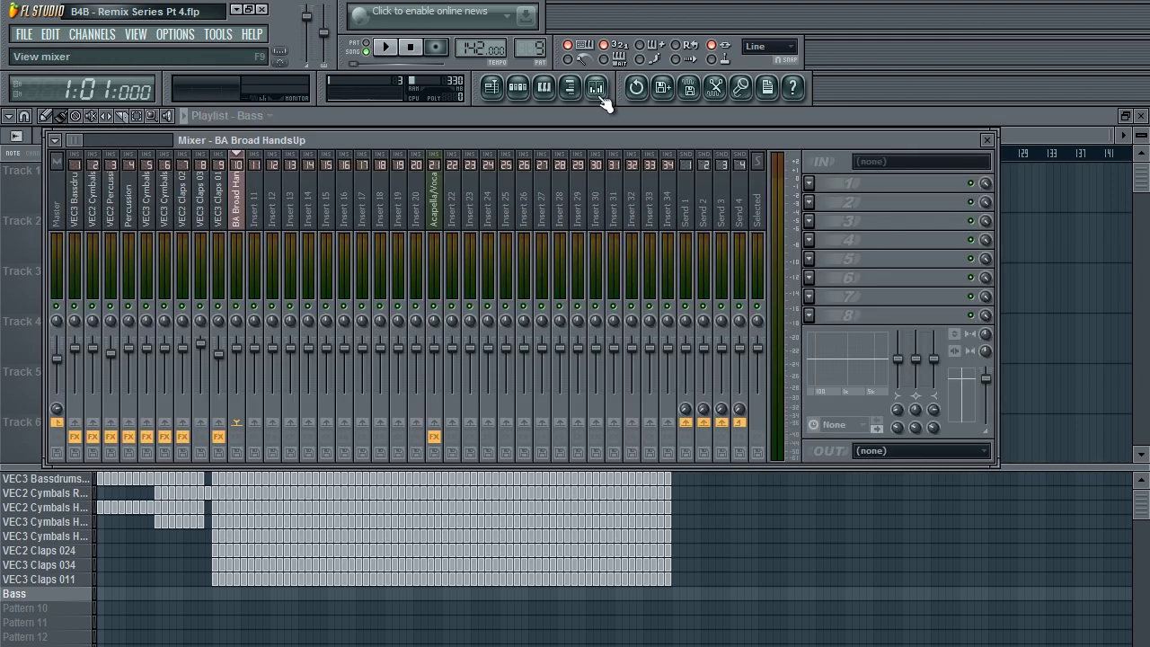
pyautogui.click(596, 90)
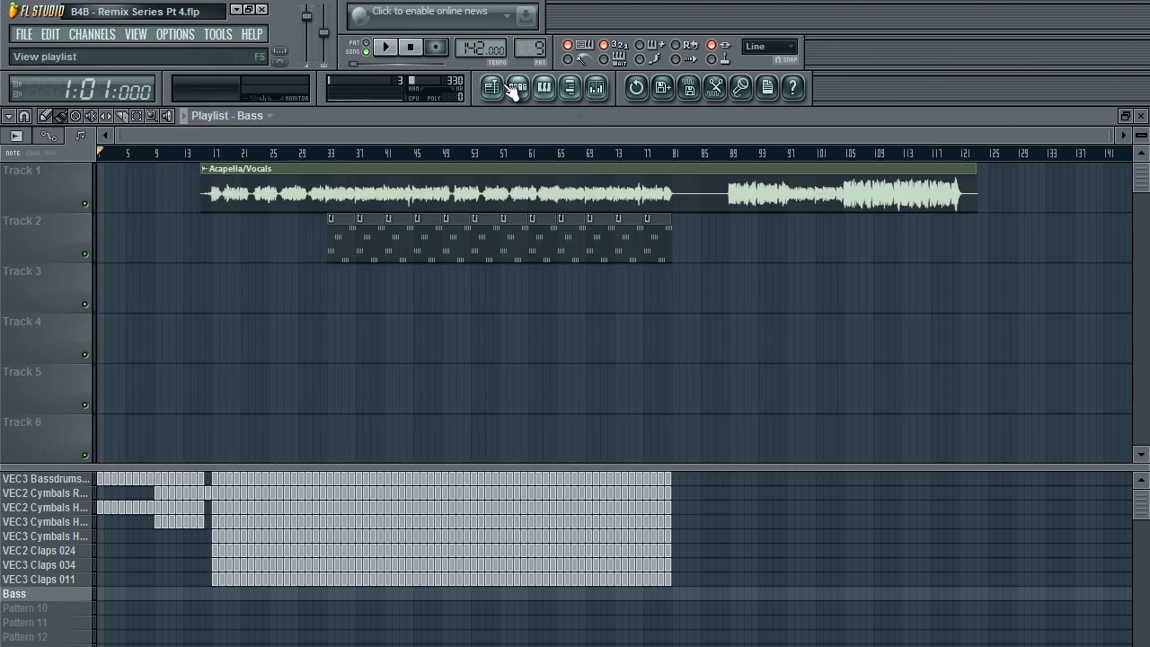
pyautogui.click(597, 90)
pyautogui.click(184, 215)
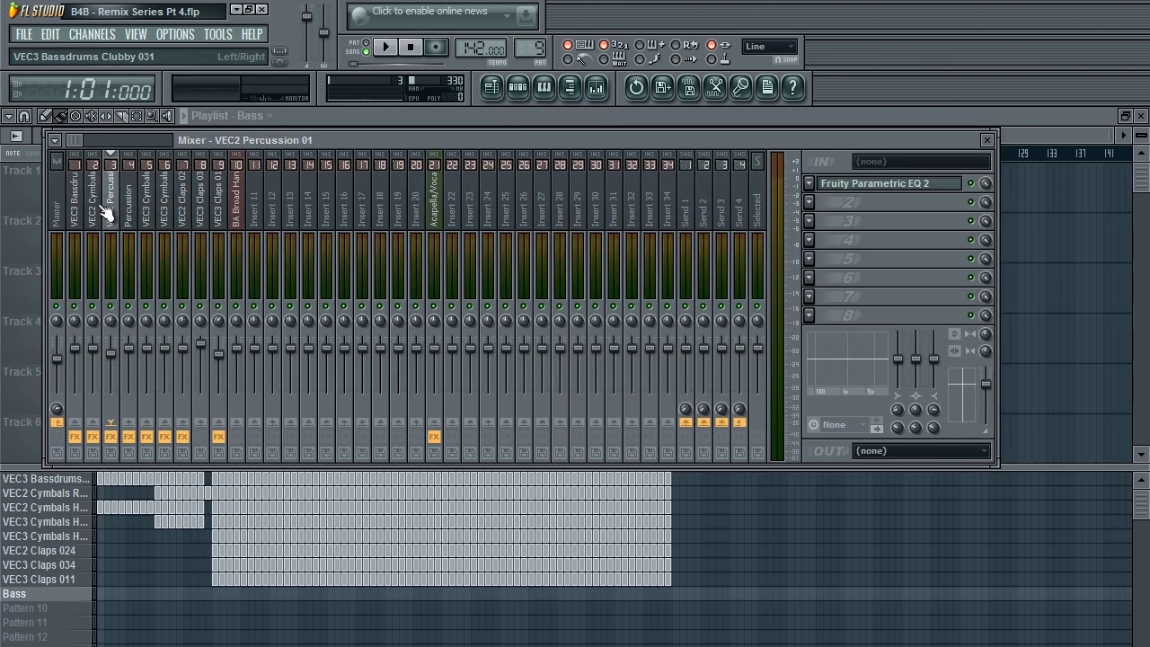
pyautogui.click(597, 89)
pyautogui.scroll(3, 513, 390)
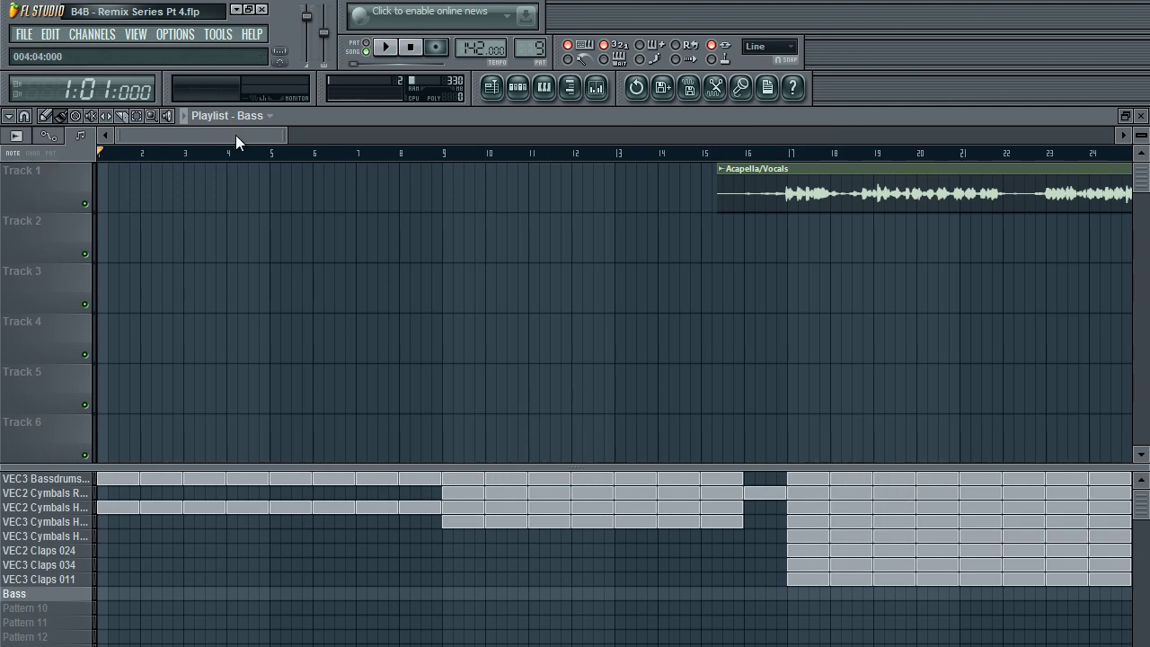
pyautogui.scroll(-3, 235, 135)
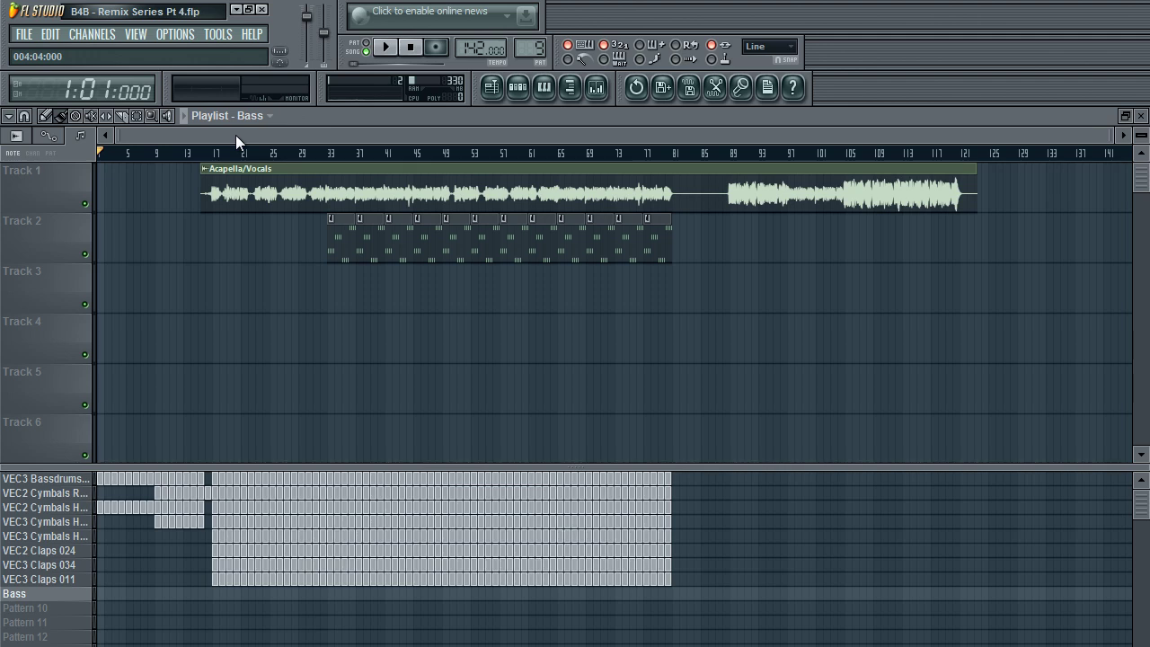
pyautogui.scroll(3, 236, 134)
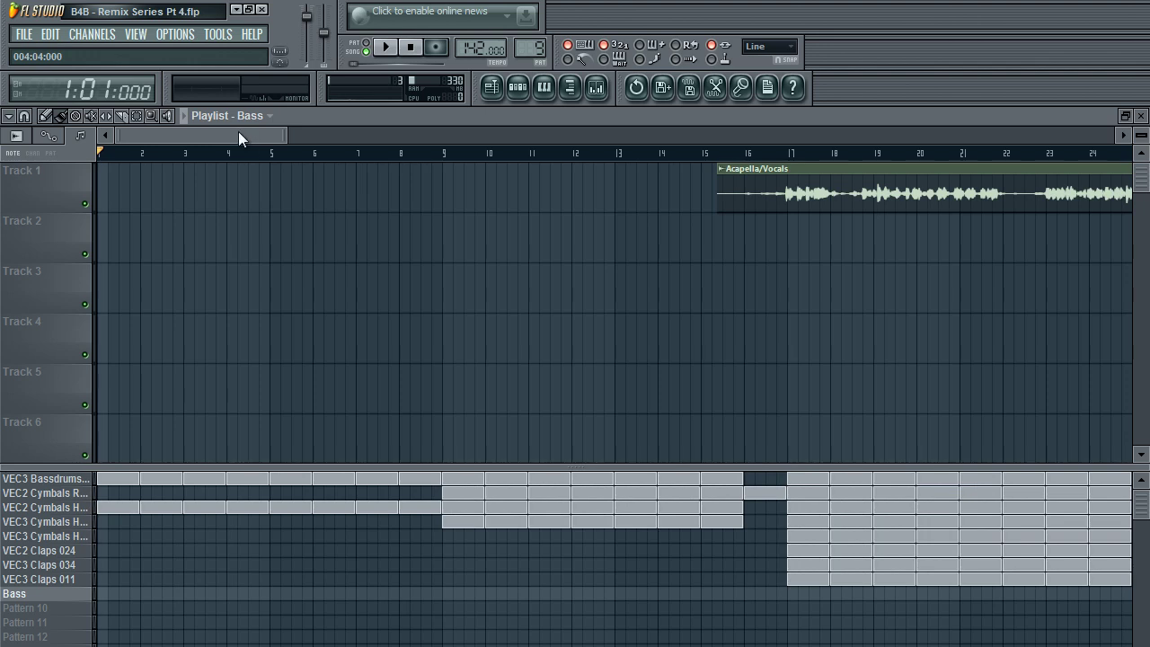
pyautogui.moveTo(238, 132); pyautogui.dragTo(182, 127)
pyautogui.moveTo(272, 136); pyautogui.dragTo(5, 61)
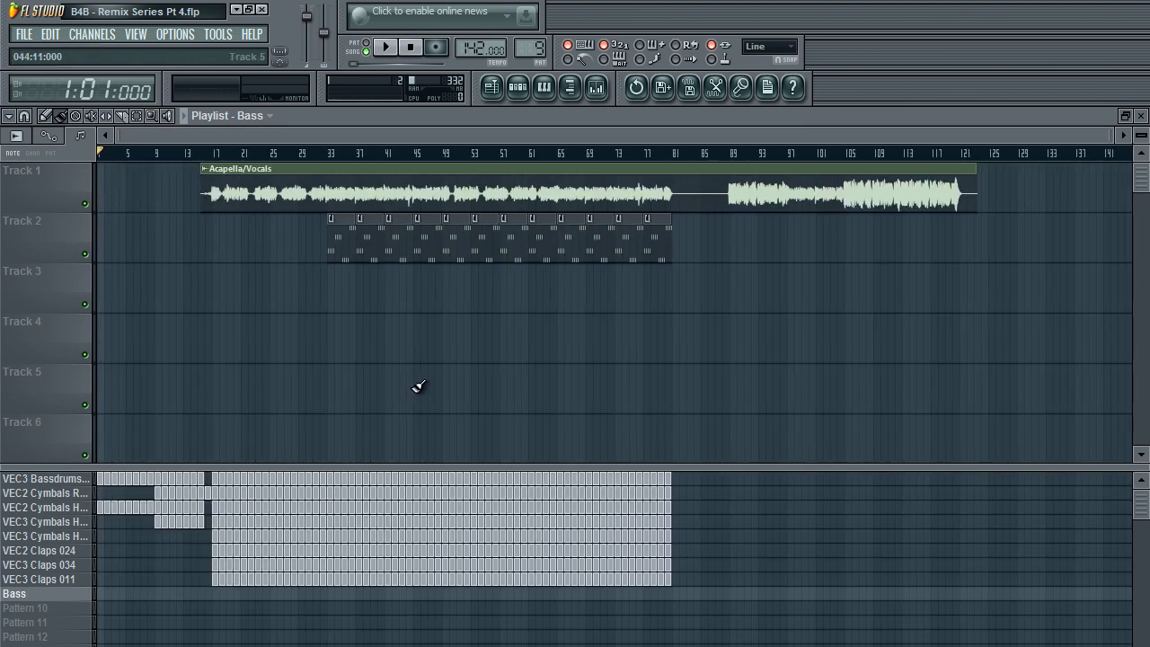
# Step: Switch to the empty Pattern 11 and show its channels in the step sequencer
pyautogui.press('pageup')
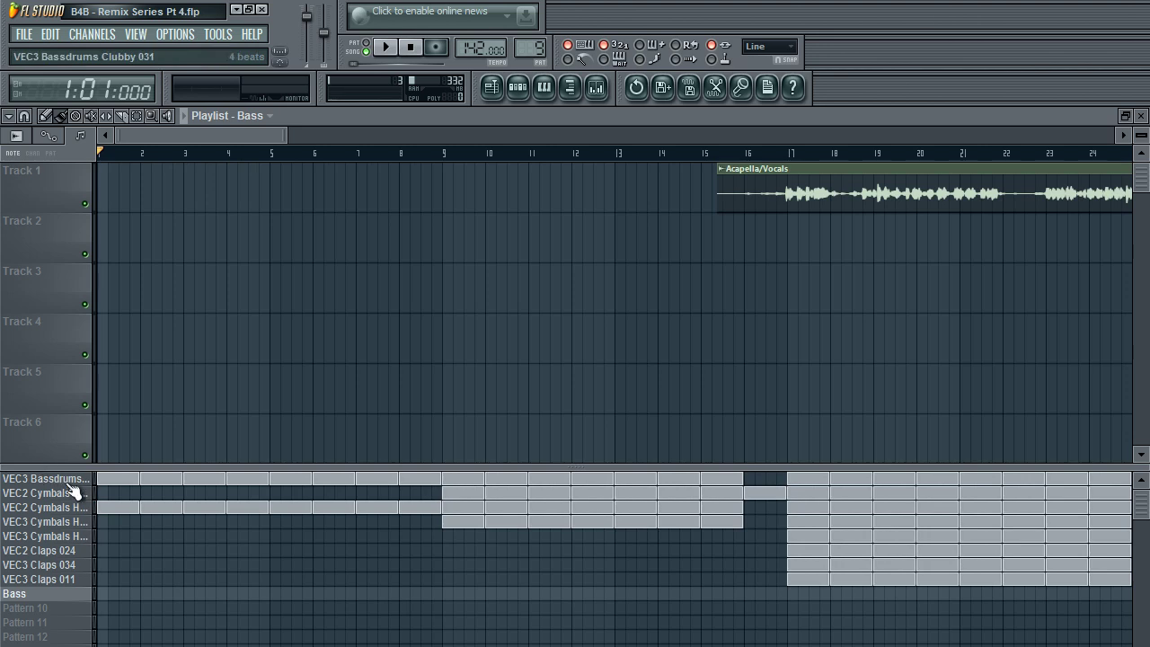
pyautogui.click(81, 609)
pyautogui.click(58, 629)
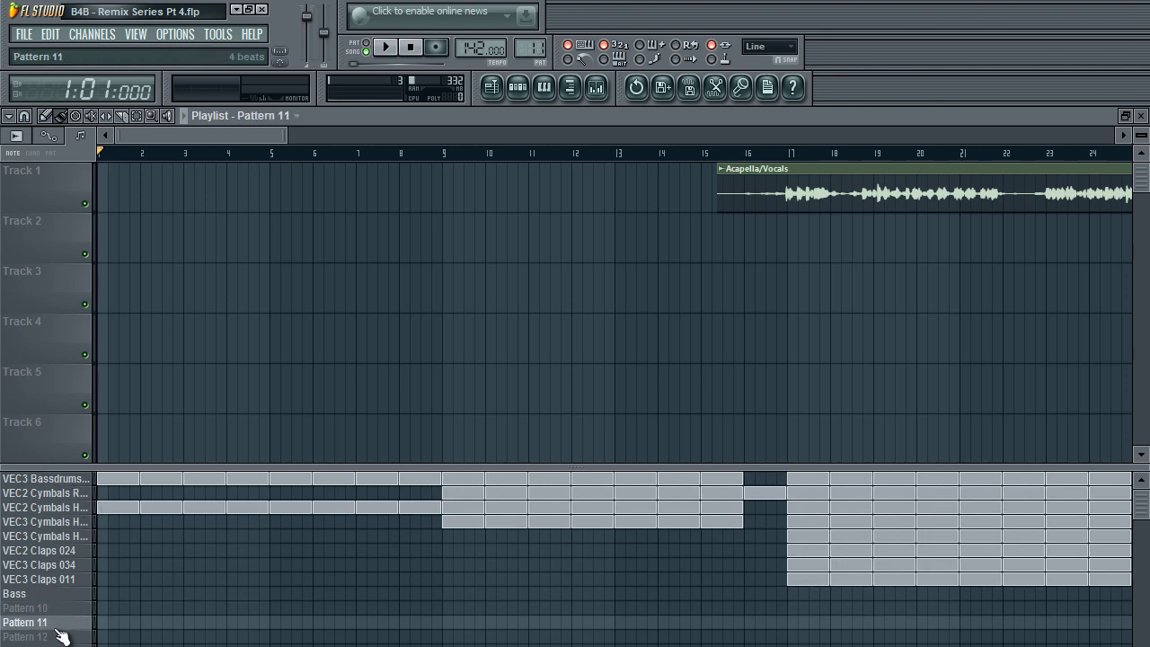
pyautogui.click(518, 86)
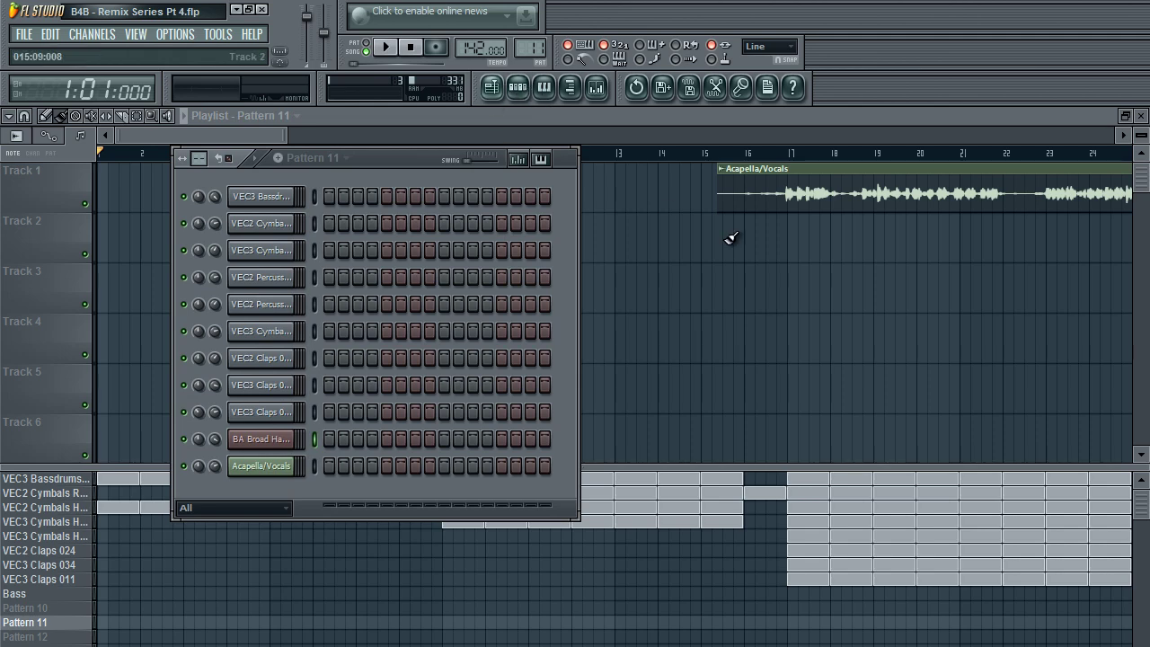
# Step: Try a longer quick fade-out on the VEC3 Bassdrums Clubby 099 sample and audition it
pyautogui.click(279, 198)
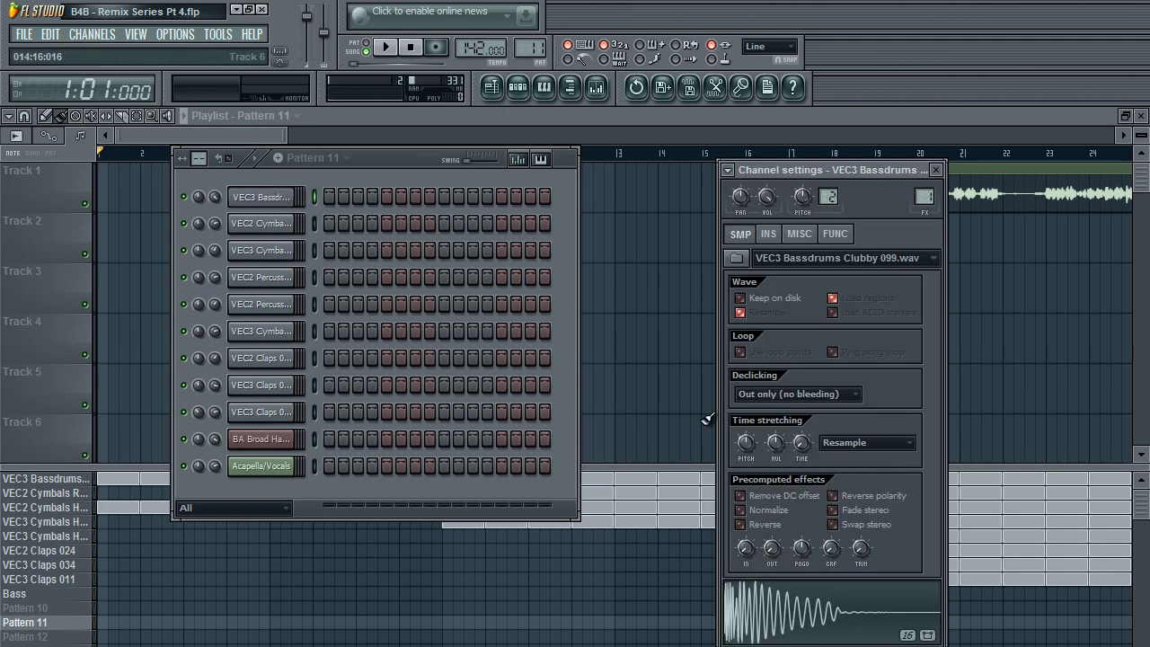
pyautogui.moveTo(845, 170); pyautogui.dragTo(717, 92)
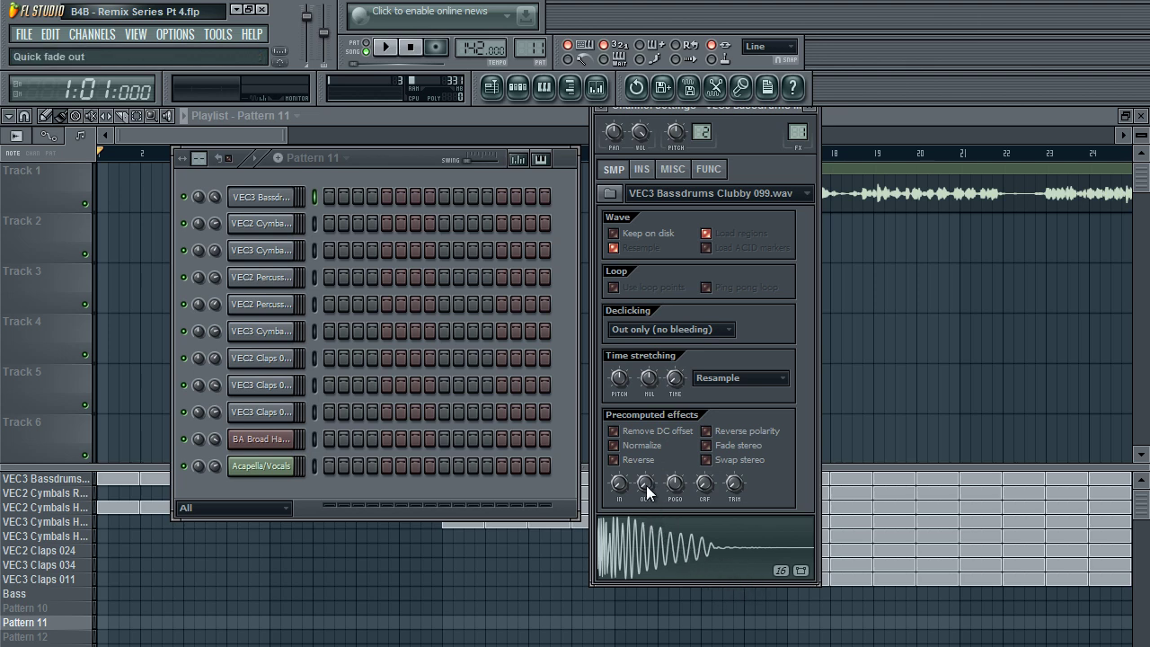
pyautogui.doubleClick(255, 194)
pyautogui.moveTo(644, 481); pyautogui.dragTo(696, 166)
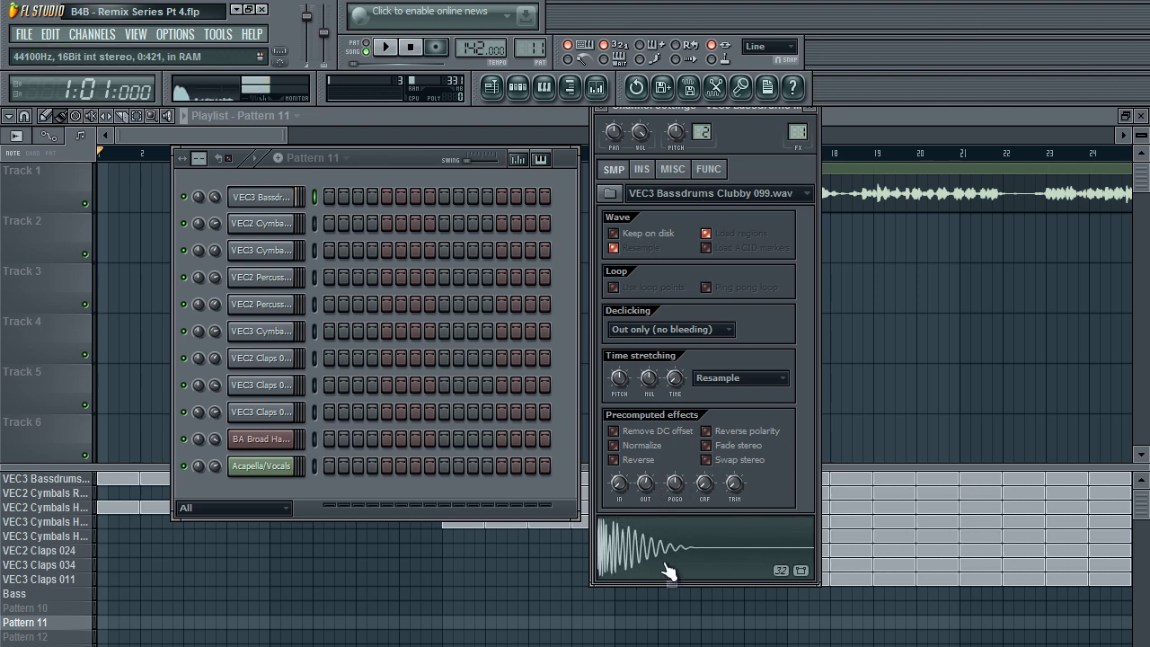
pyautogui.click(675, 483)
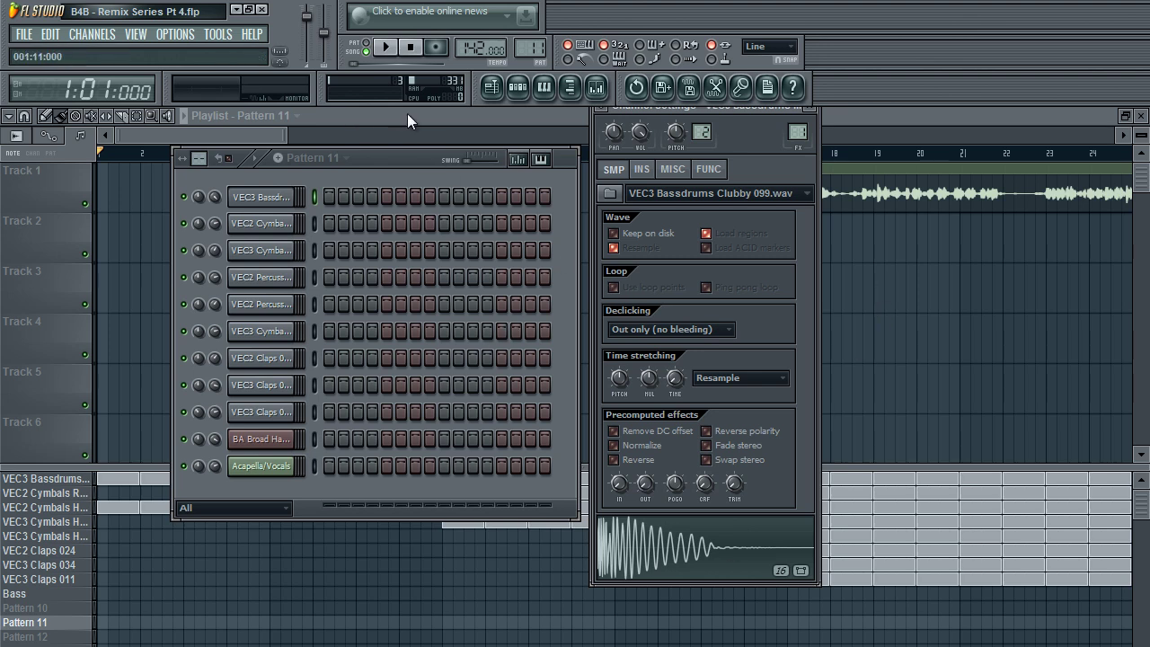
# Step: Clone the VEC3 Bassdrums Clubby 099 channel
pyautogui.rightClick(269, 197)
pyautogui.click(257, 205)
pyautogui.click(257, 204)
pyautogui.rightClick(262, 194)
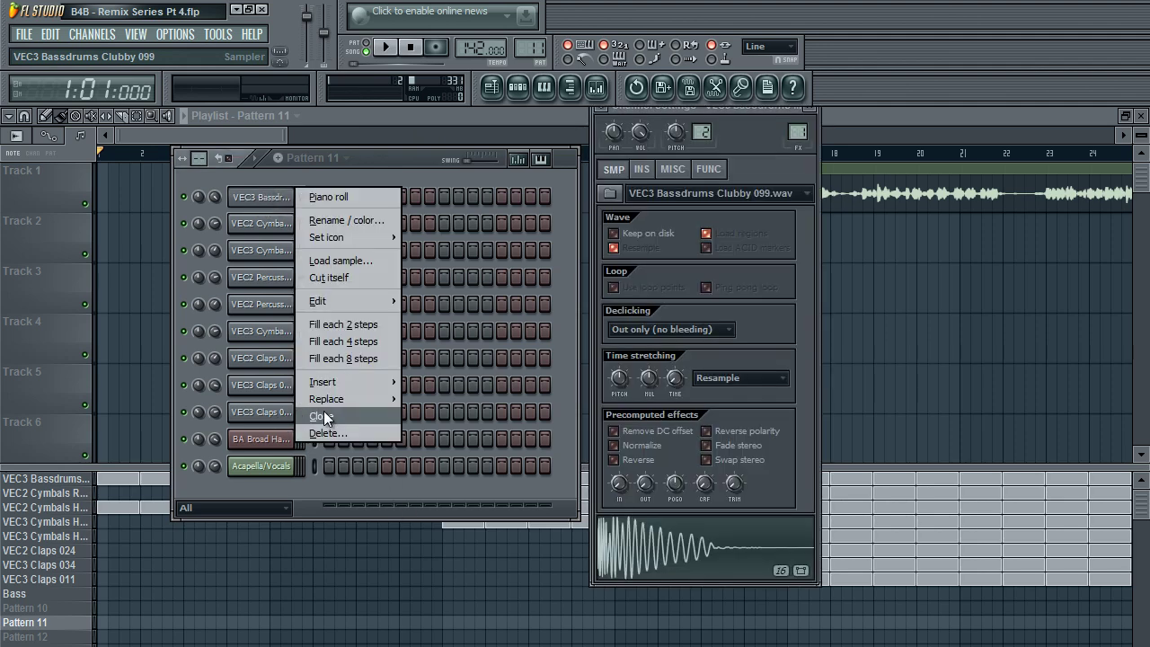
pyautogui.click(319, 423)
# Step: Colour the cloned bassdrum channel red and move it above the original bassdrum channel
pyautogui.rightClick(261, 224)
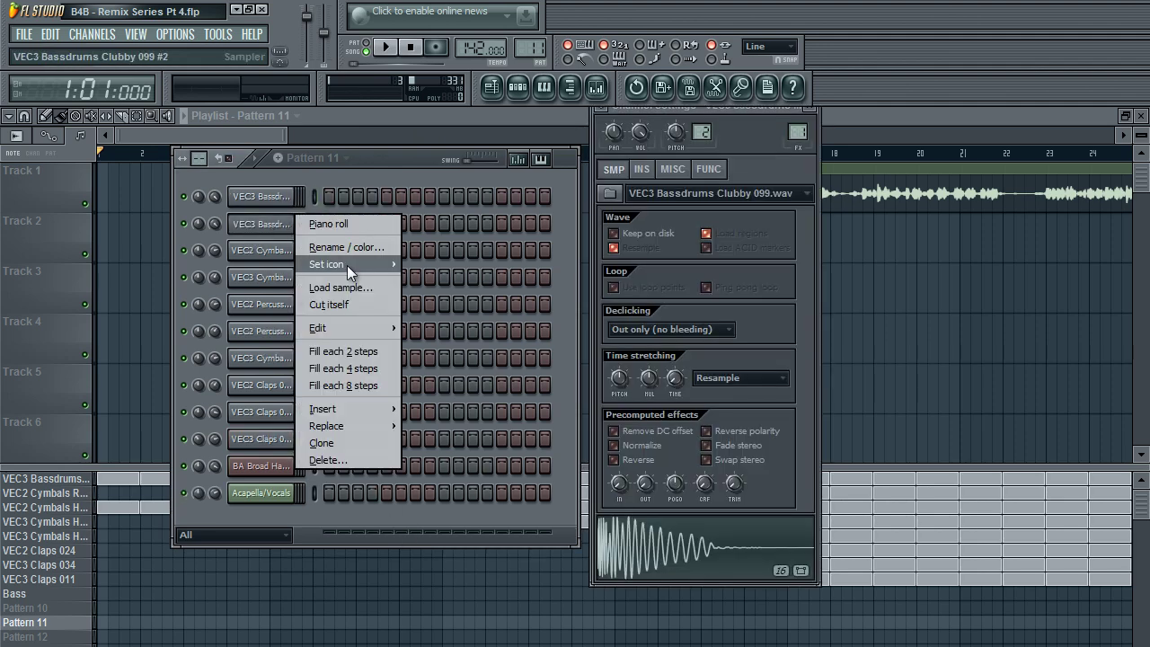
pyautogui.click(347, 248)
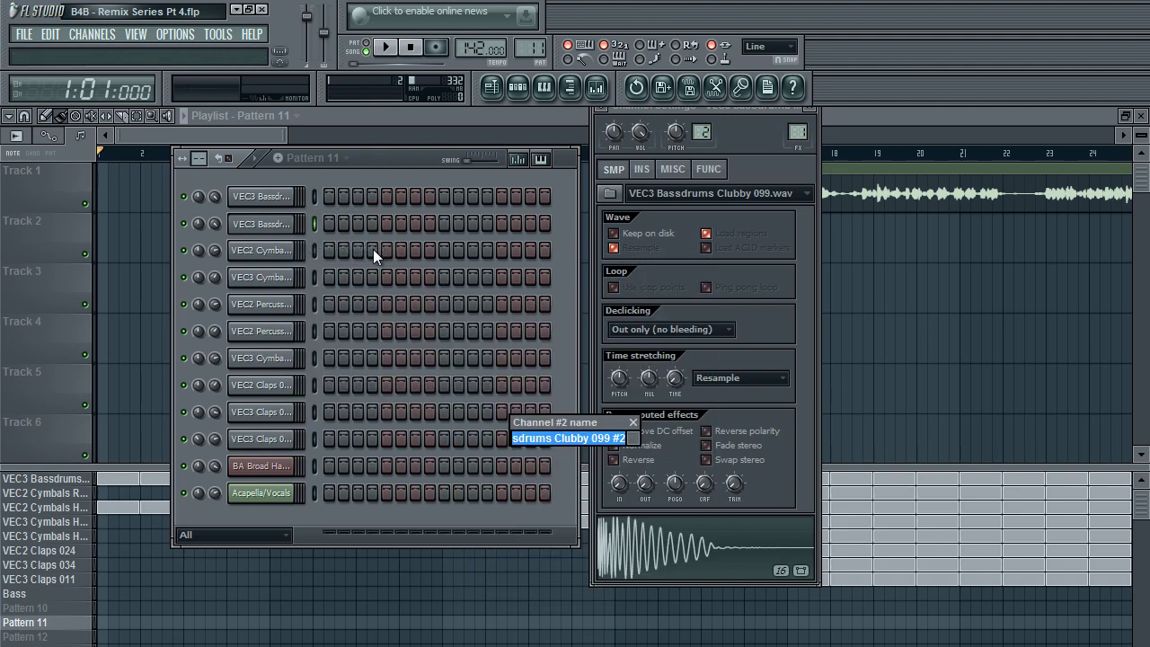
pyautogui.click(633, 438)
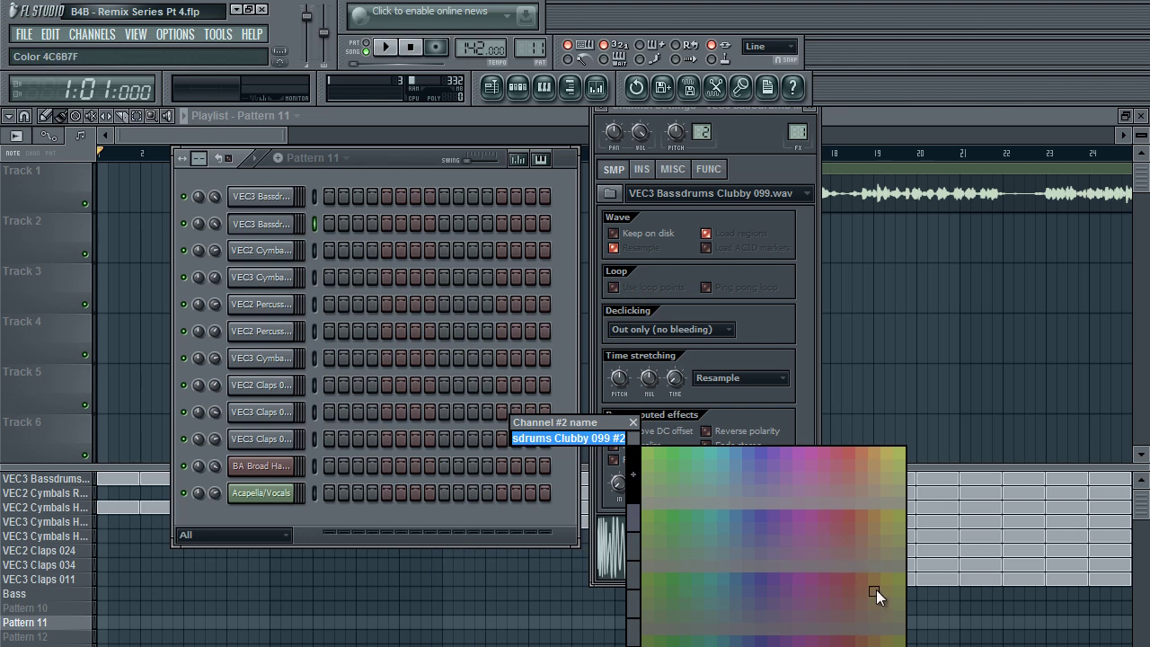
pyautogui.click(848, 575)
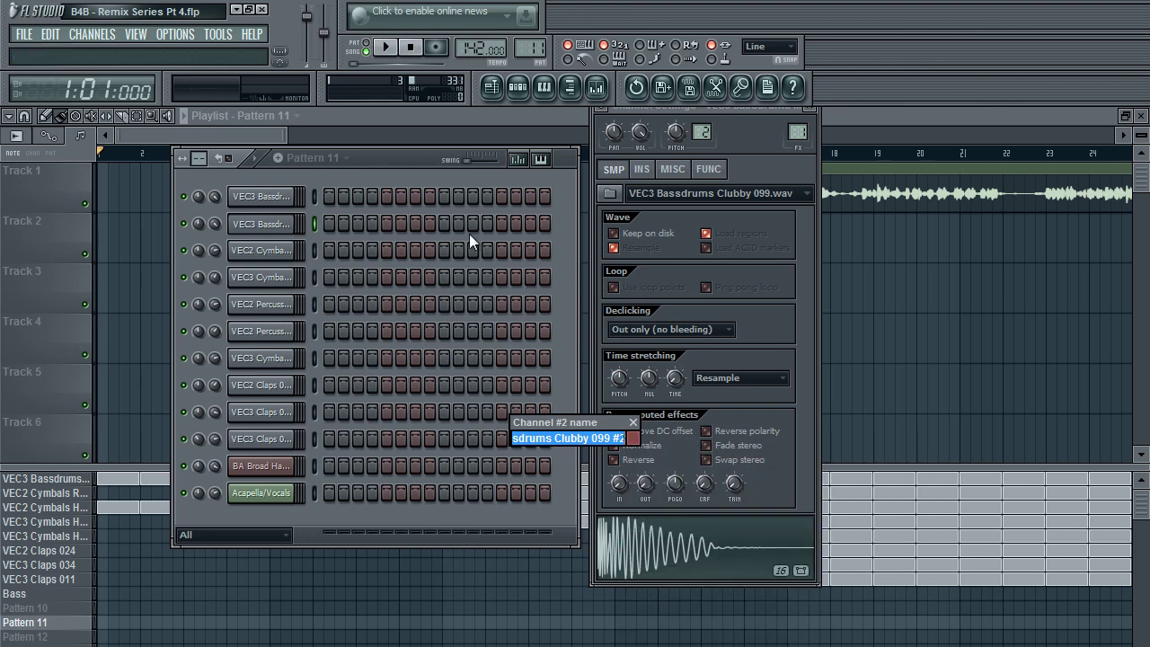
pyautogui.press('Return')
pyautogui.press('Up')
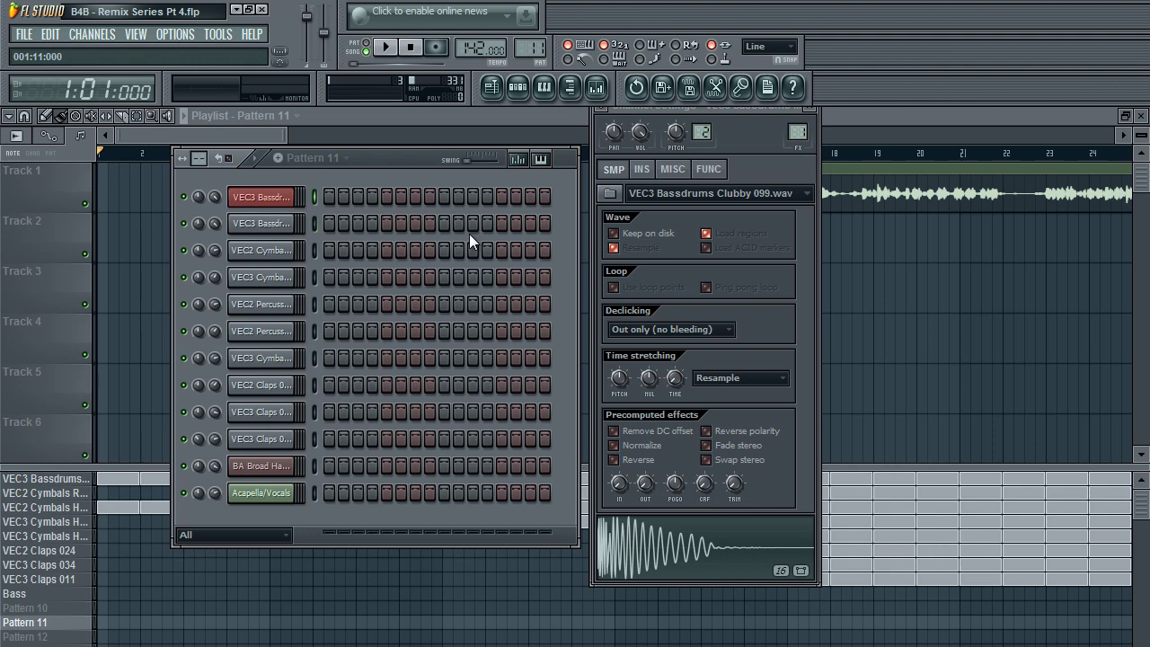
# Step: Rename the red bassdrum channel to Punch and audition its sample
pyautogui.rightClick(267, 191)
pyautogui.click(328, 220)
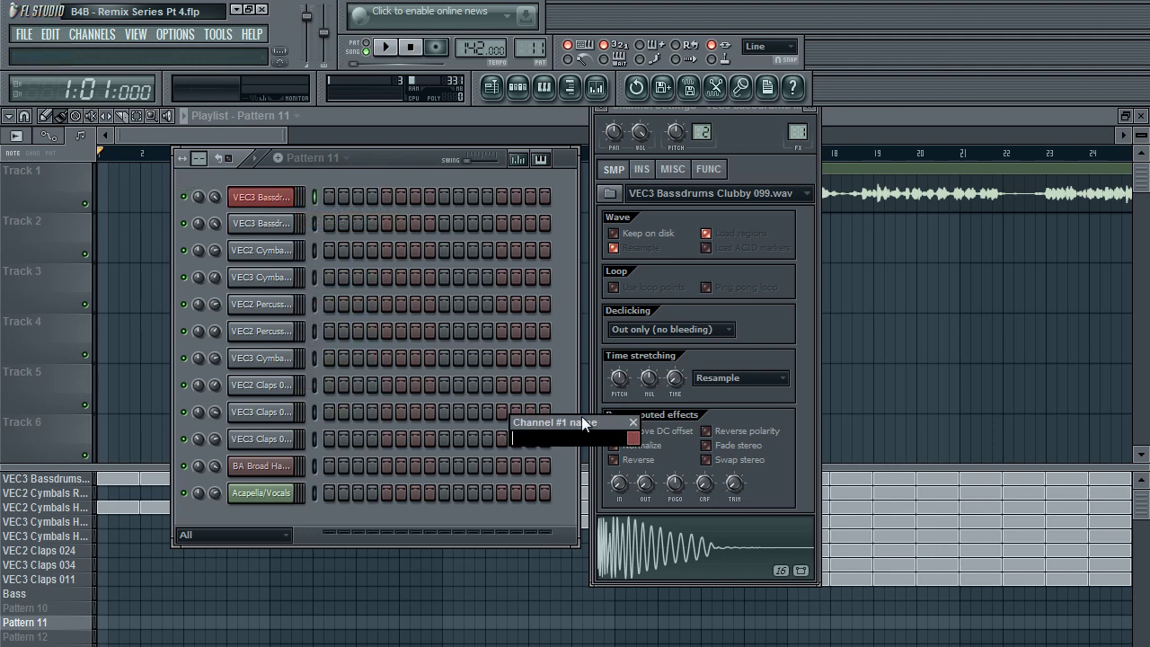
pyautogui.write('Punch')
pyautogui.press('Return')
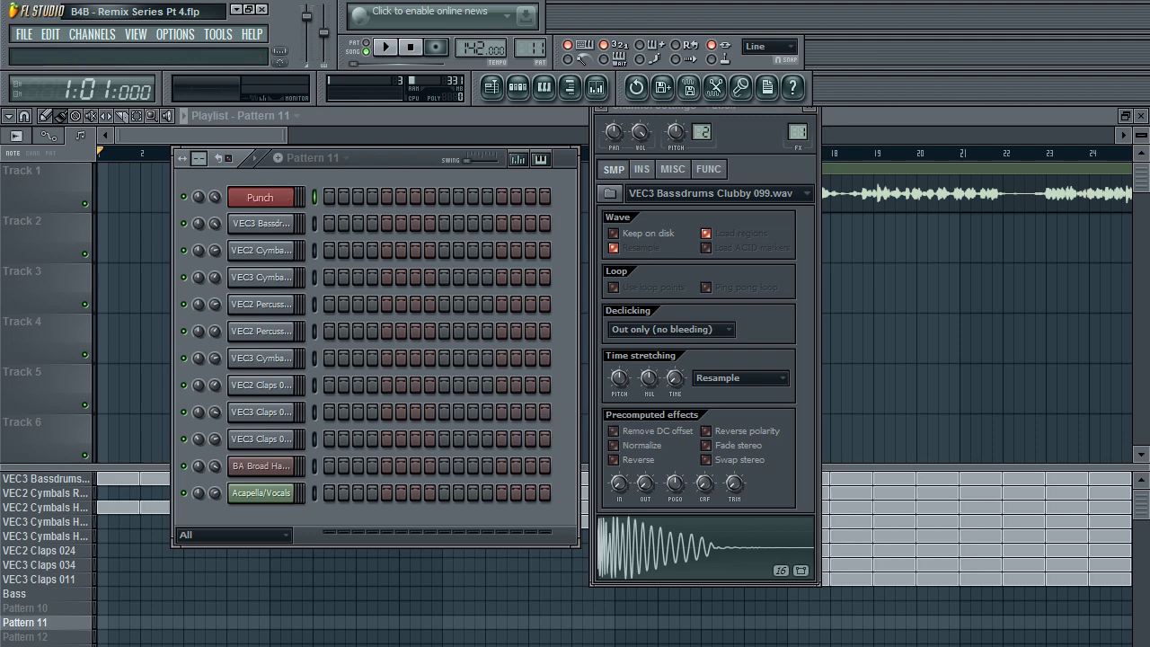
pyautogui.click(751, 540)
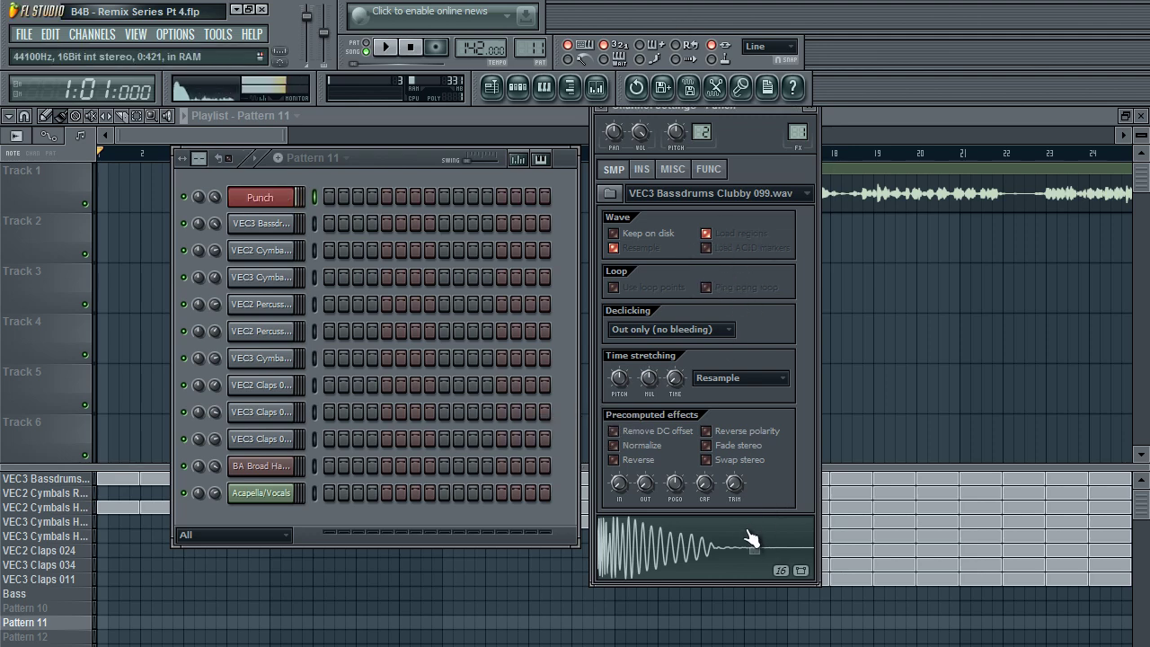
# Step: Audition the Punch sample through its mixer track and inspect the Fruity Parametric EQ 2 curve on that track
pyautogui.click(598, 90)
pyautogui.click(597, 89)
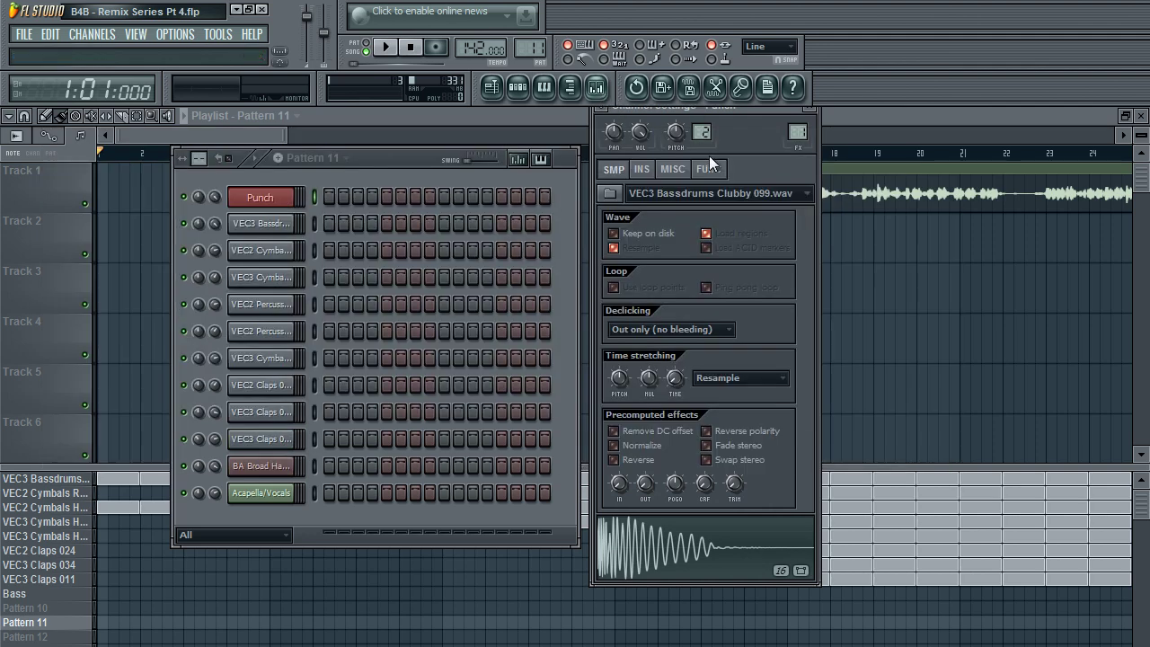
pyautogui.click(597, 90)
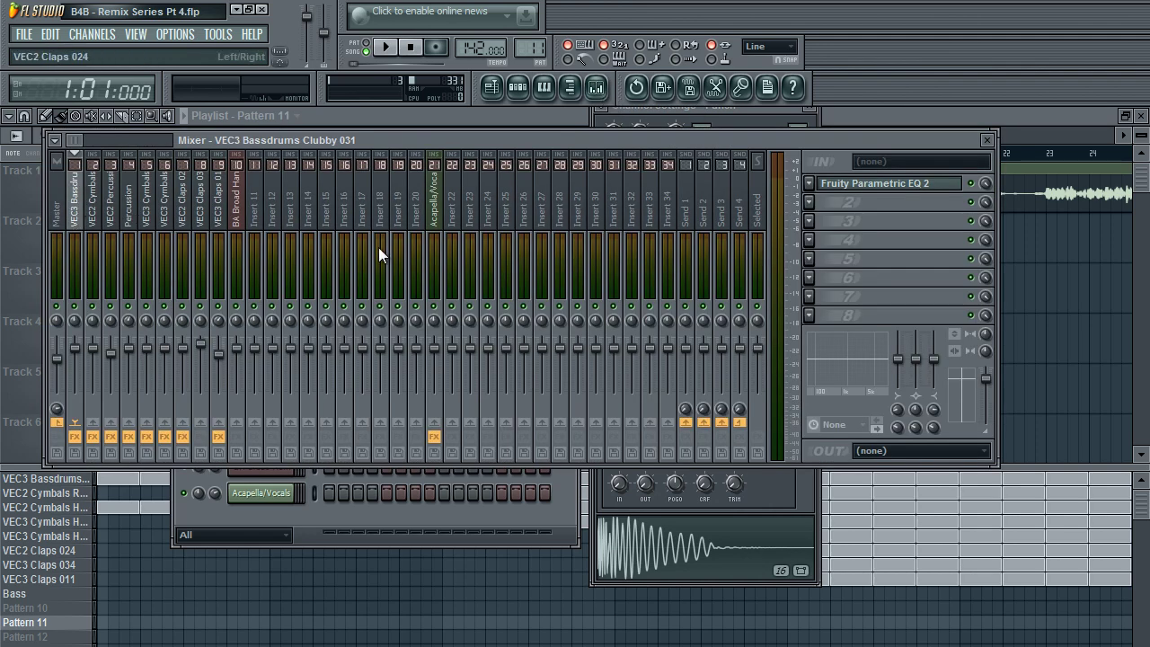
pyautogui.click(665, 556)
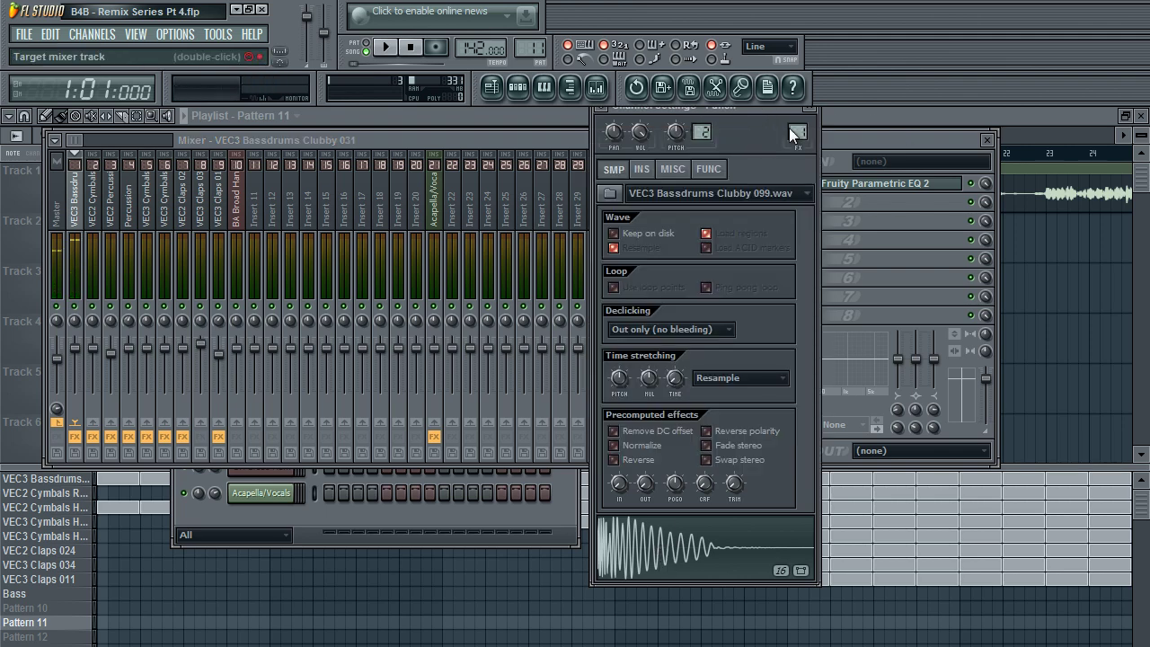
pyautogui.moveTo(768, 106); pyautogui.dragTo(597, 123)
pyautogui.click(581, 566)
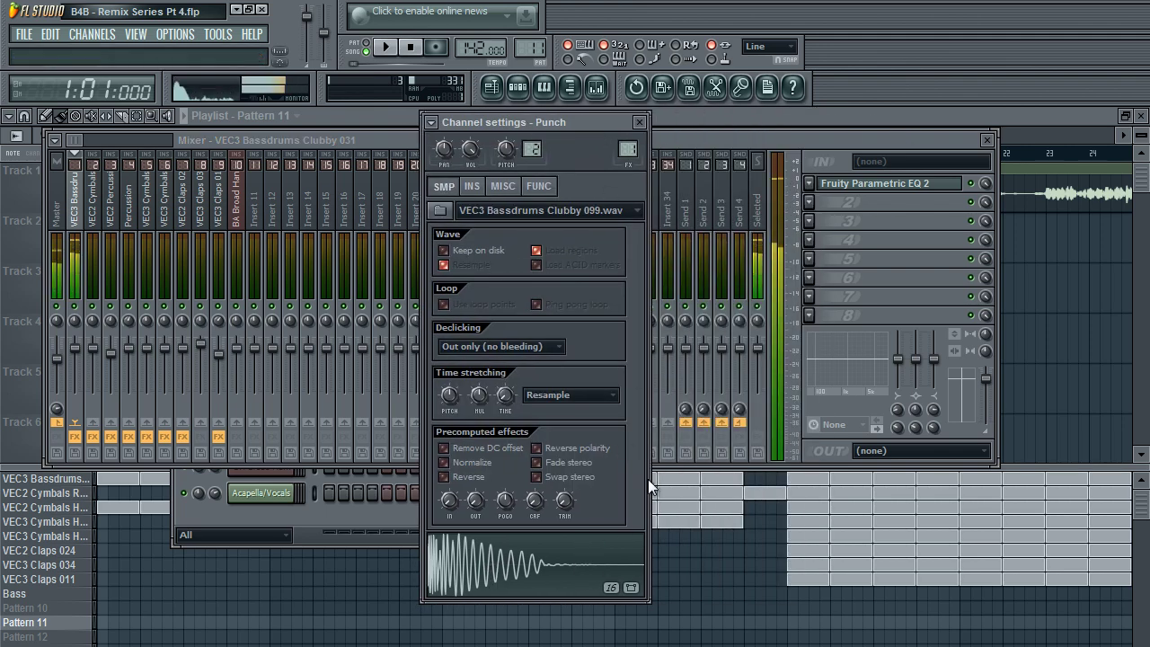
pyautogui.click(854, 184)
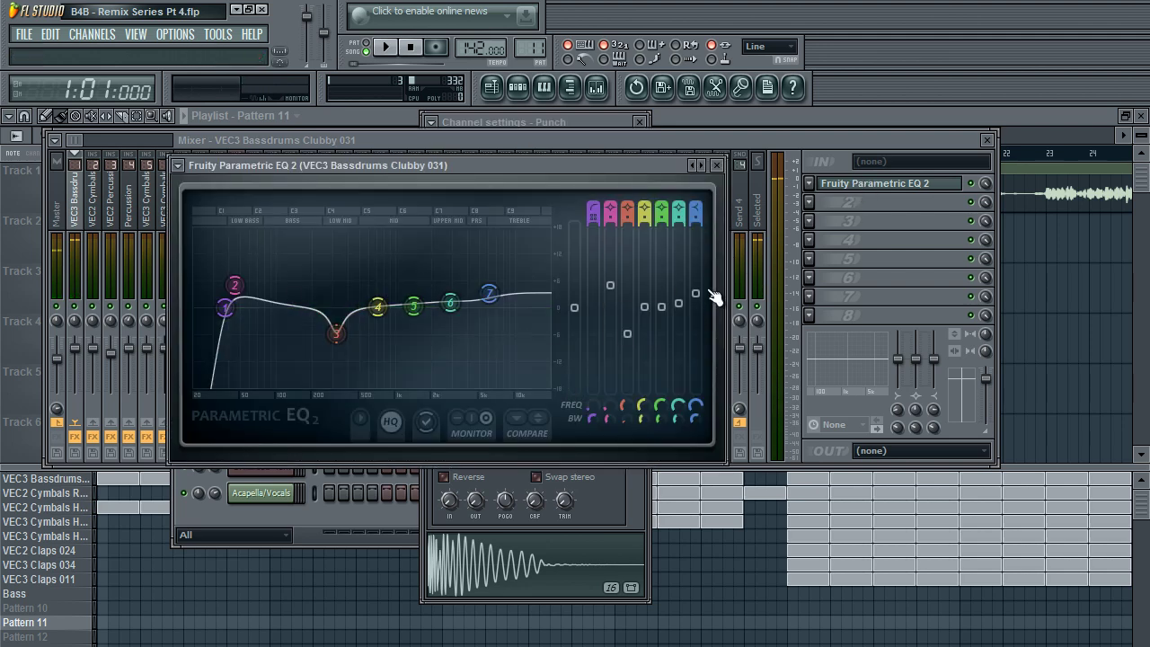
pyautogui.click(716, 166)
pyautogui.click(640, 122)
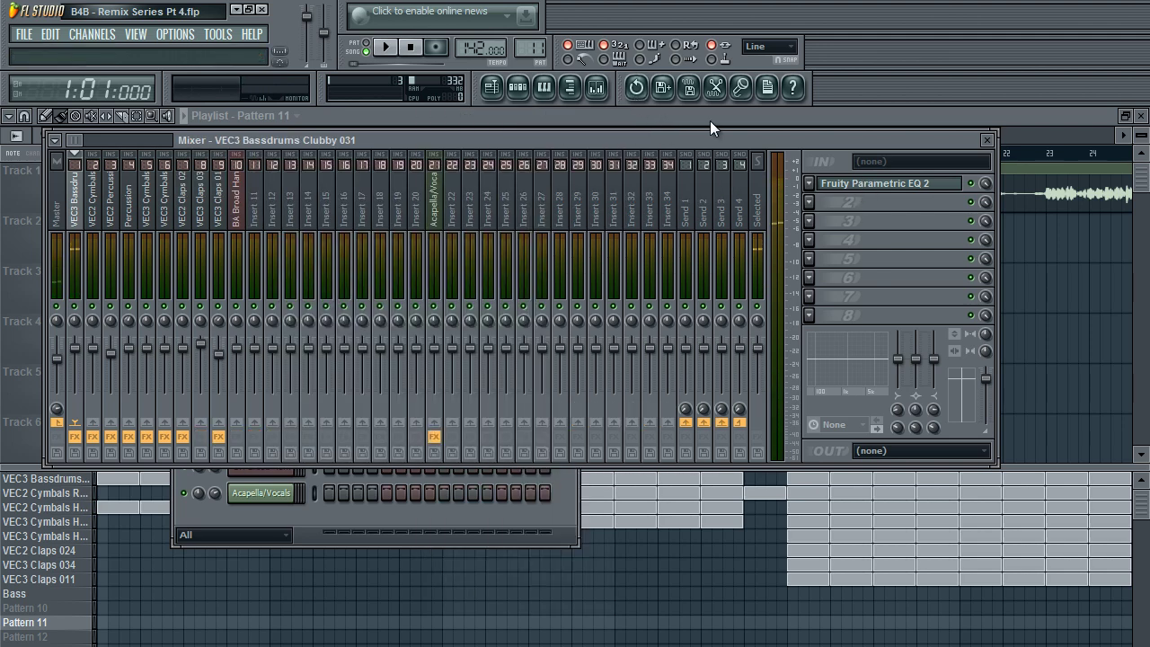
pyautogui.click(988, 142)
pyautogui.click(285, 226)
pyautogui.click(286, 226)
pyautogui.click(285, 228)
pyautogui.click(285, 230)
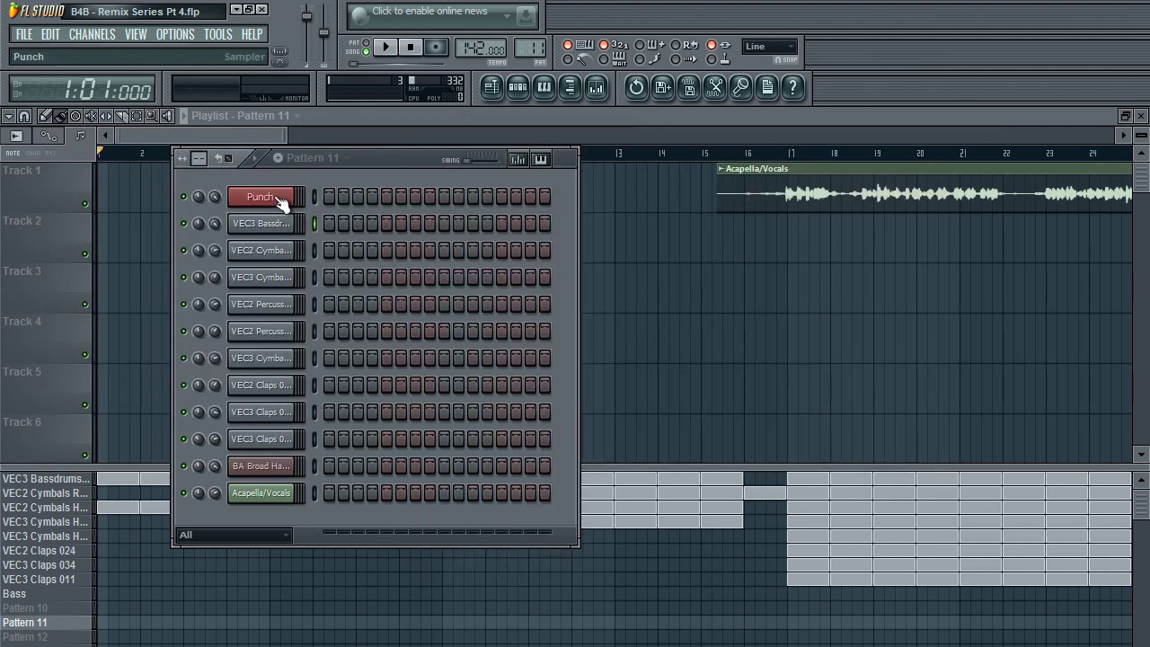
# Step: Set the Punch sample's quick fade-out to 30% and audition the shortened kick repeatedly
pyautogui.click(281, 202)
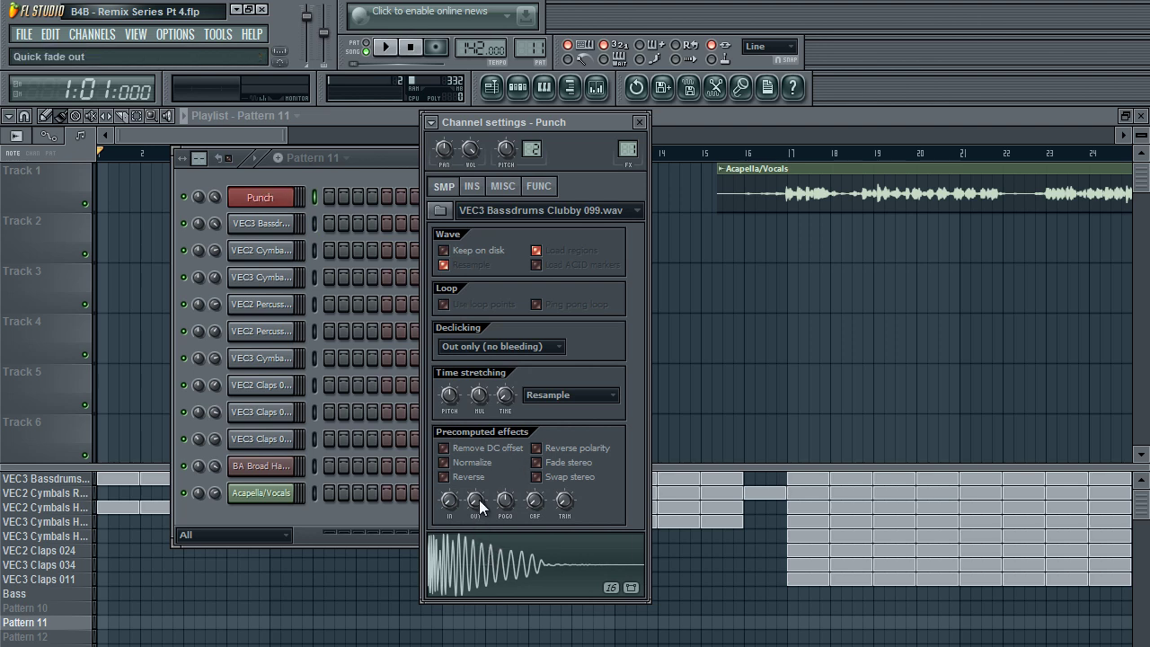
pyautogui.moveTo(479, 500); pyautogui.dragTo(478, 464)
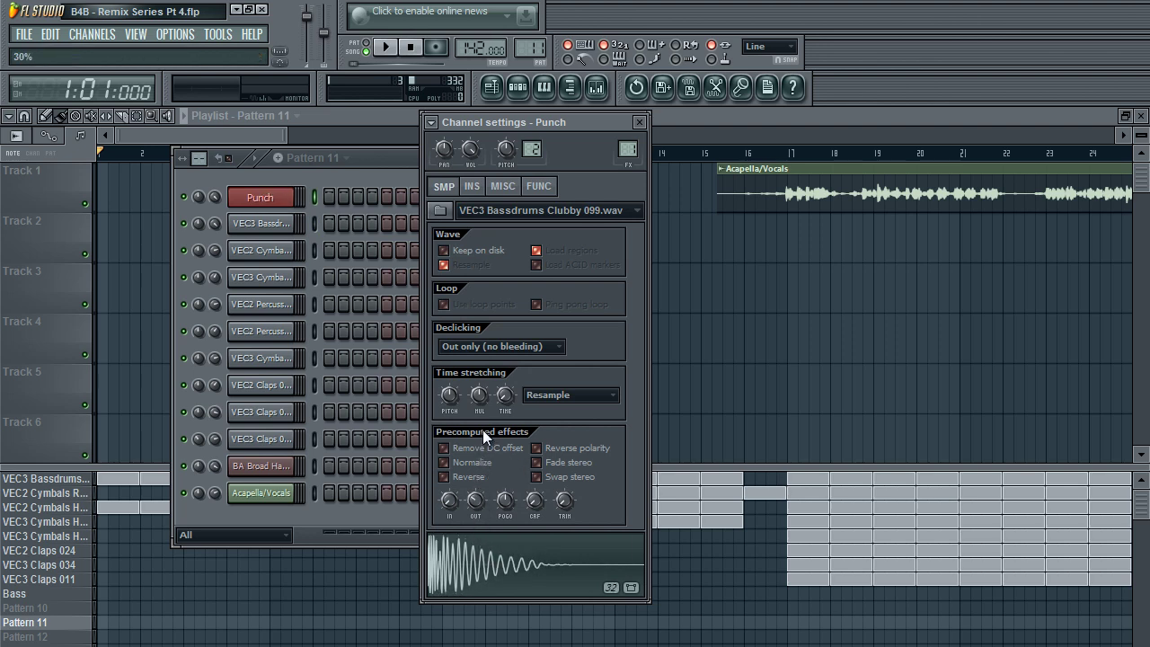
pyautogui.click(498, 558)
pyautogui.click(497, 557)
pyautogui.click(498, 563)
pyautogui.click(475, 541)
pyautogui.click(483, 562)
pyautogui.click(479, 544)
# Step: Fine-tune the Punch sample's quick fade-out by ear, trying 42%, and close its channel settings
pyautogui.click(477, 505)
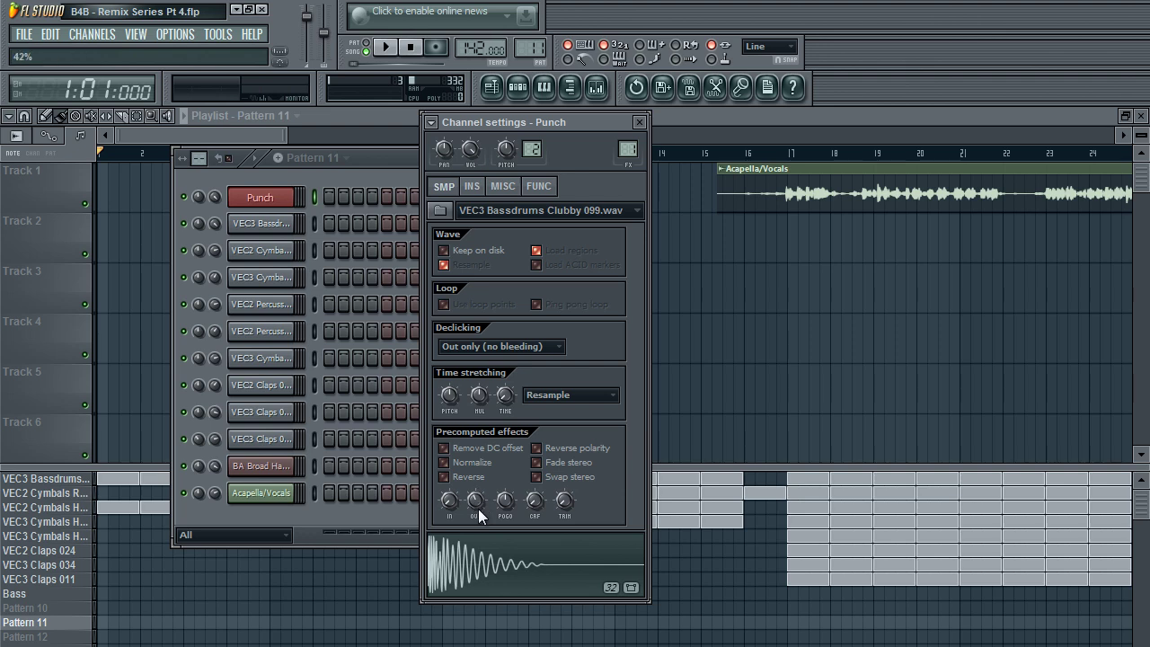
pyautogui.click(491, 571)
pyautogui.click(492, 583)
pyautogui.click(481, 501)
pyautogui.click(489, 551)
pyautogui.click(481, 593)
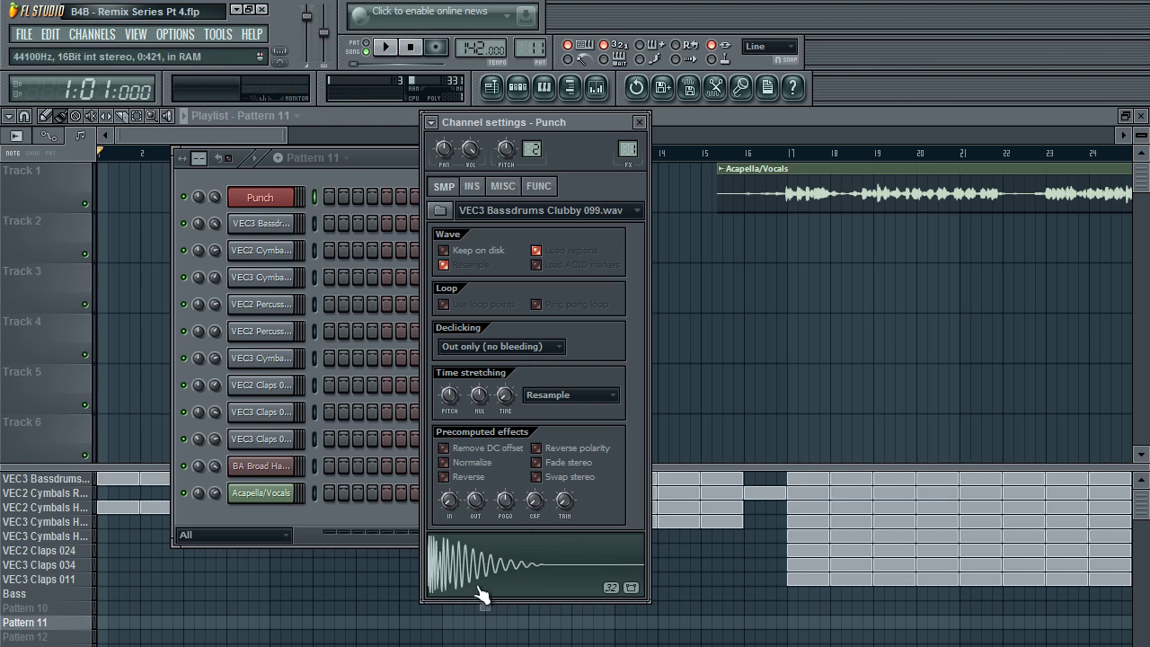
pyautogui.click(642, 122)
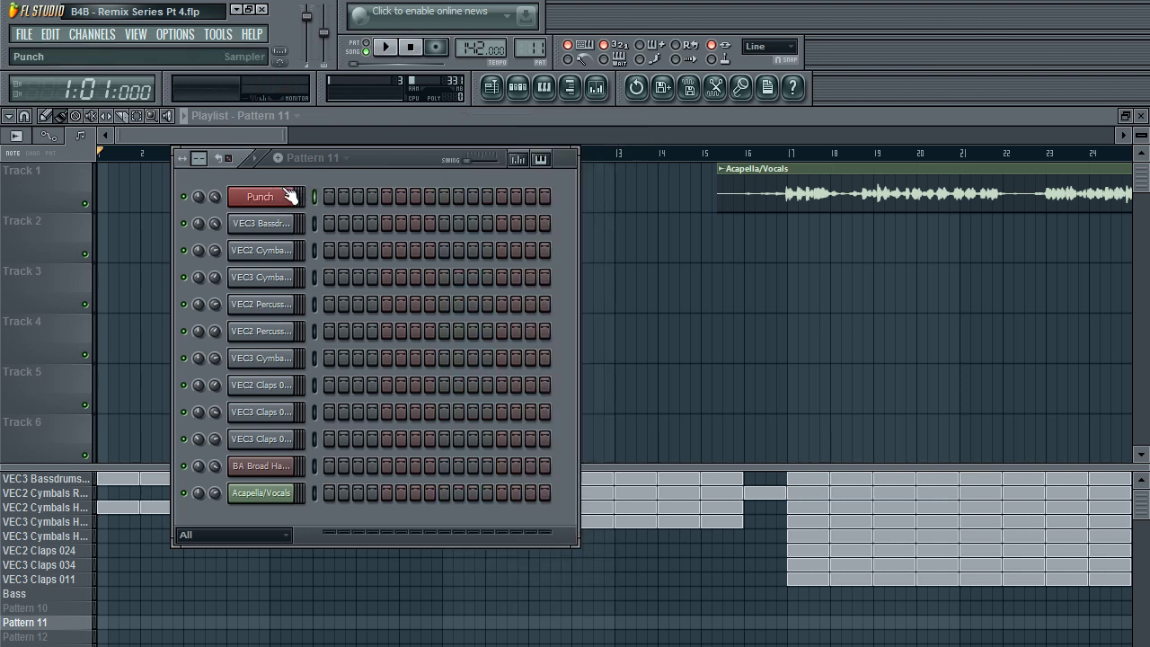
# Step: Fill every fourth step of the Punch channel in Pattern 11 and close the step sequencer
pyautogui.rightClick(290, 196)
pyautogui.click(321, 338)
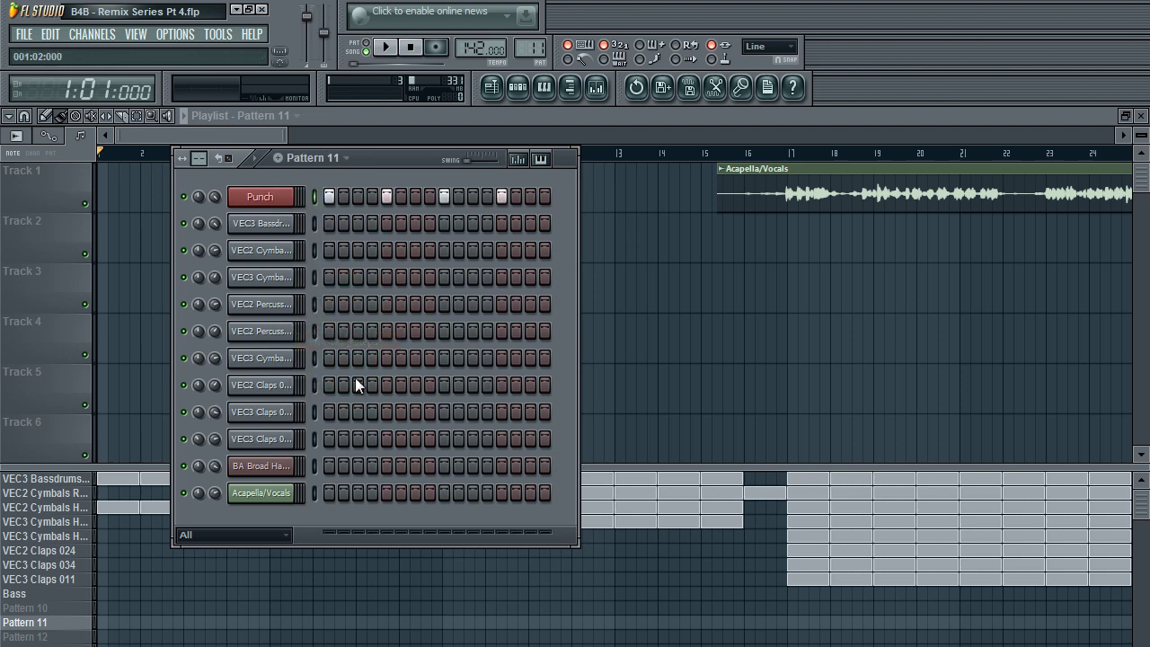
pyautogui.click(641, 118)
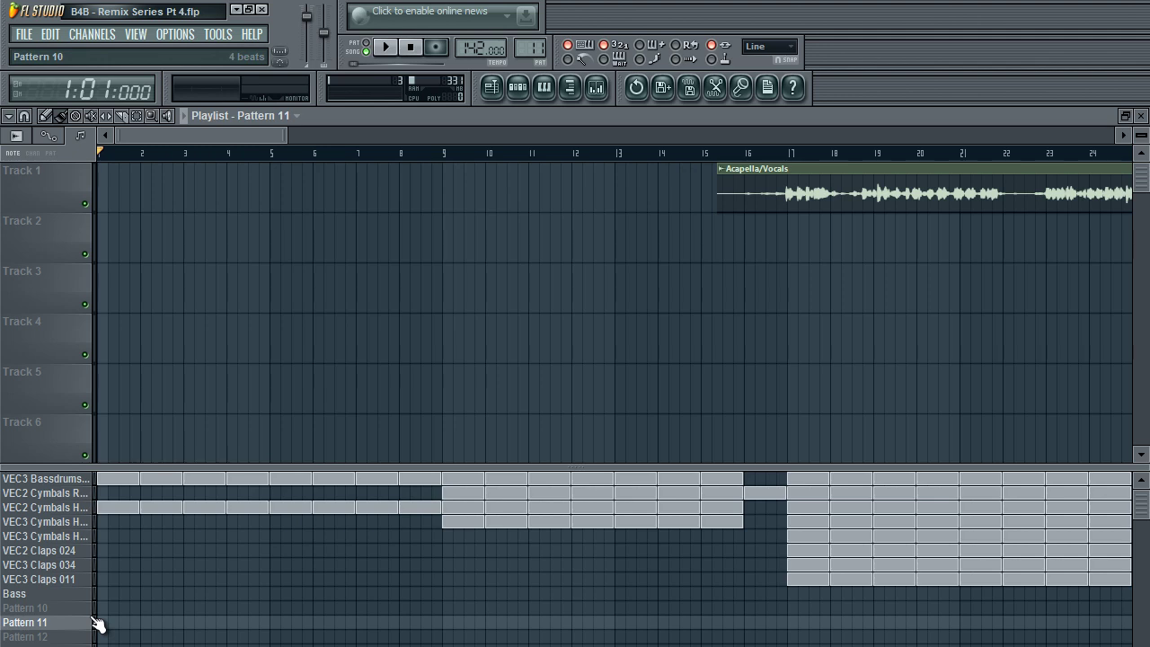
# Step: Move Pattern 11 up to the first slot of the pattern list, above the VEC3 Bassdrums pattern
pyautogui.scroll(10, 97, 625)
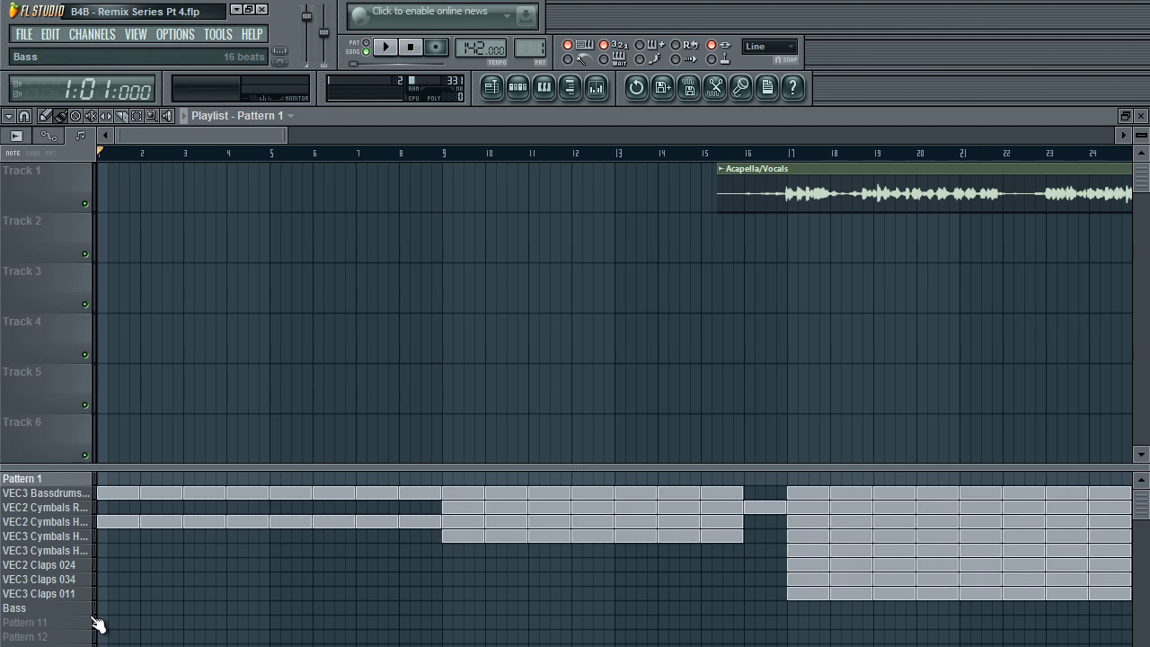
pyautogui.scroll(-4, 97, 624)
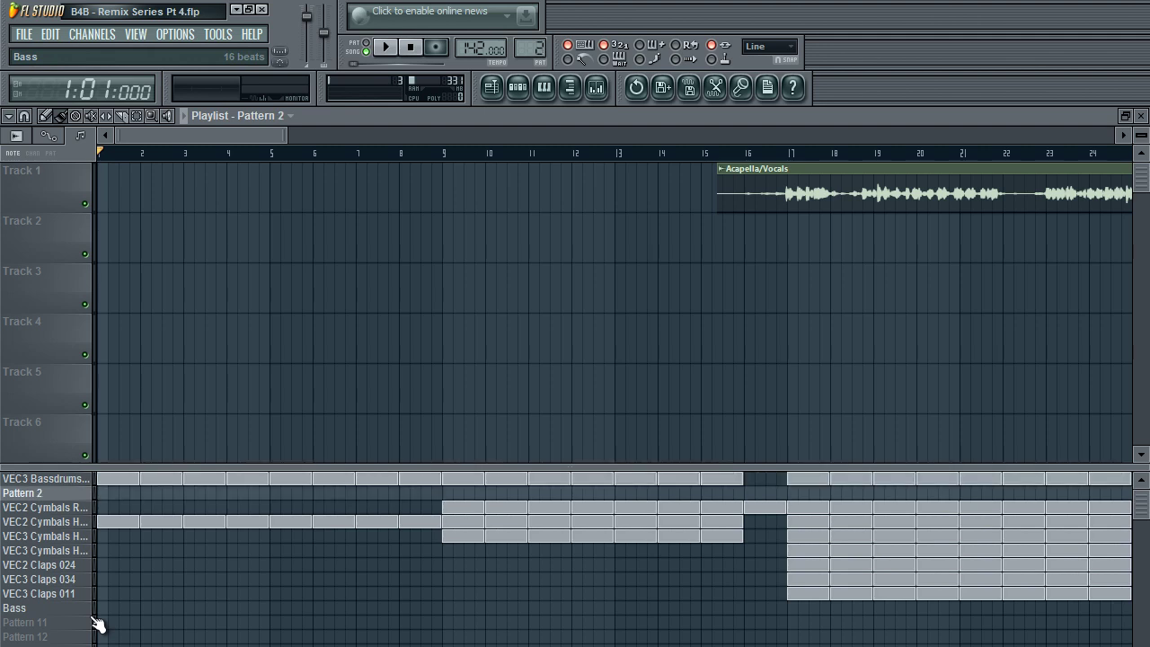
pyautogui.scroll(-2, 97, 624)
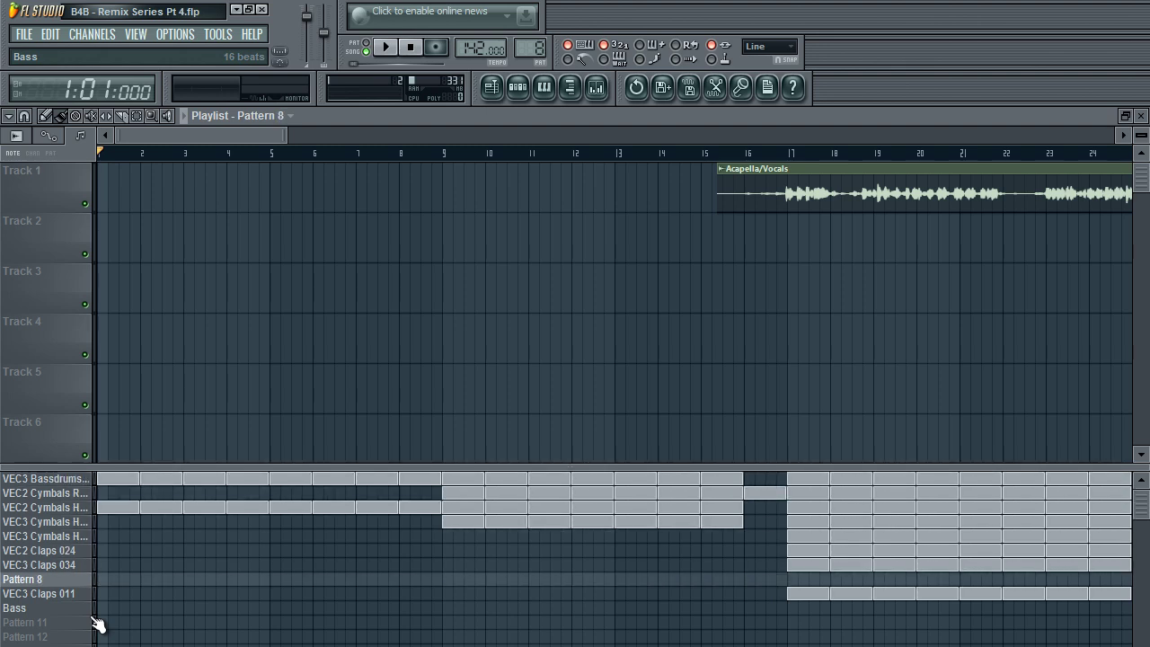
pyautogui.scroll(2, 97, 625)
pyautogui.scroll(2, 97, 625)
pyautogui.scroll(-2, 97, 625)
pyautogui.scroll(4, 98, 625)
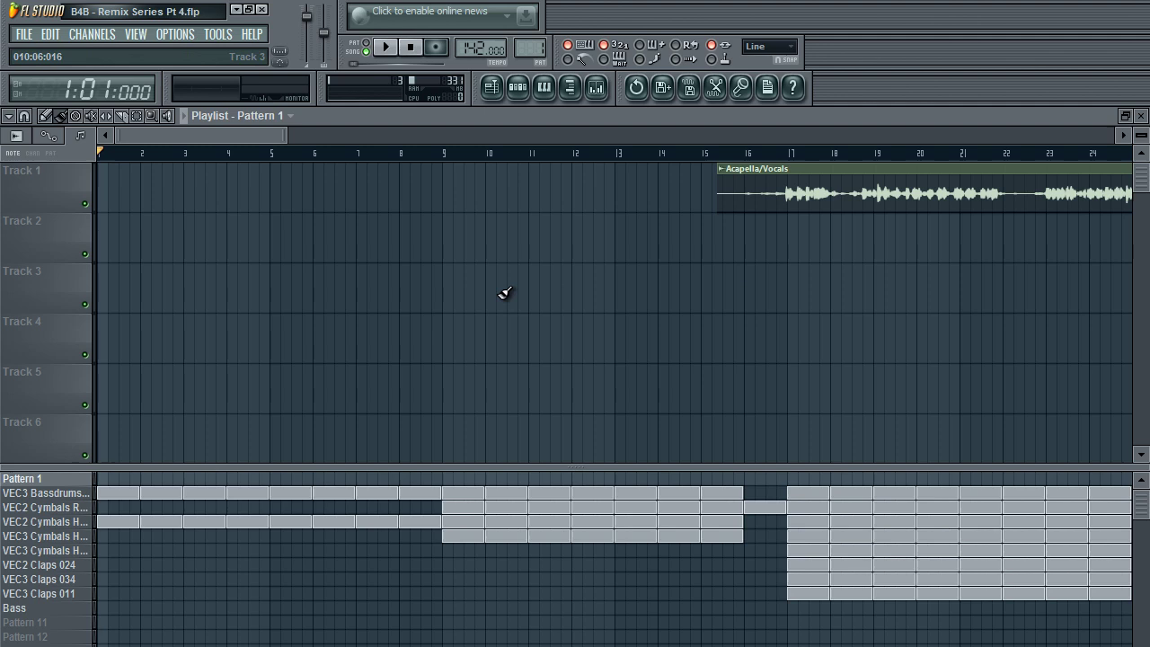
# Step: Rename Pattern 1 to Punch and give it a dark red color
pyautogui.rightClick(52, 479)
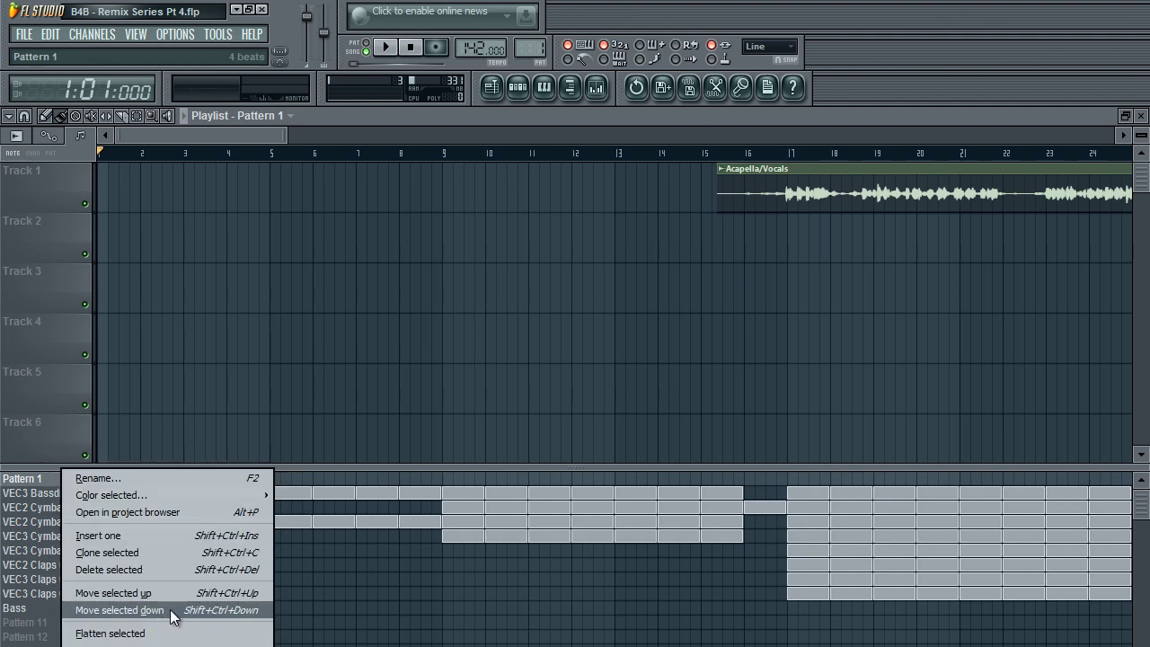
pyautogui.click(22, 481)
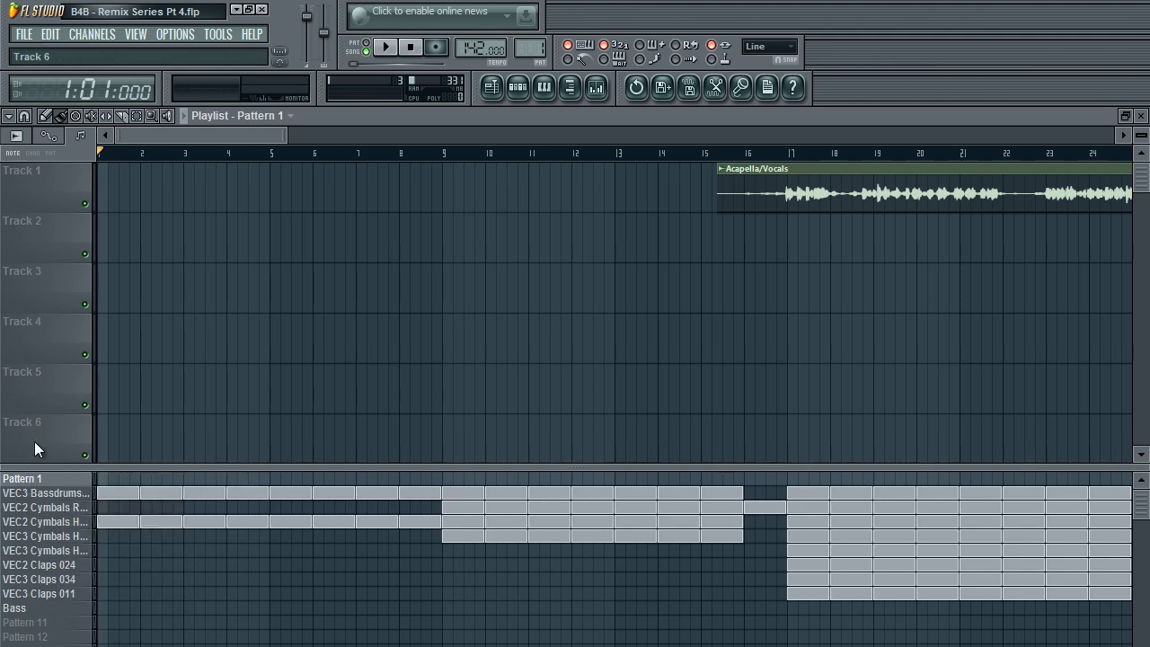
pyautogui.click(74, 475)
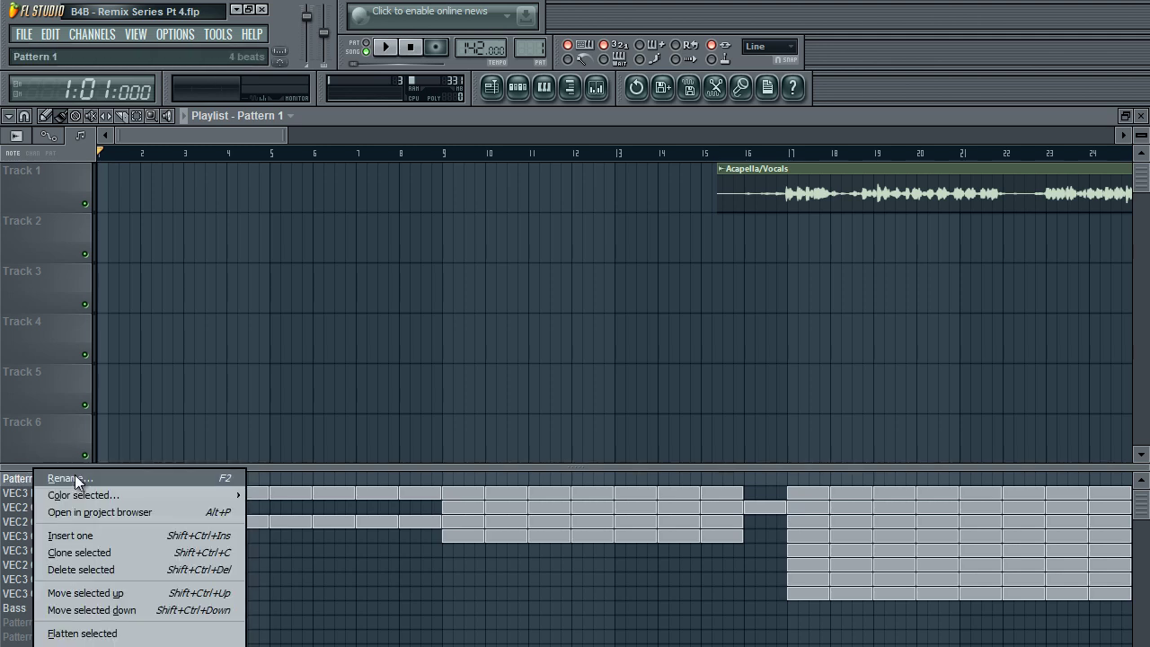
pyautogui.click(70, 470)
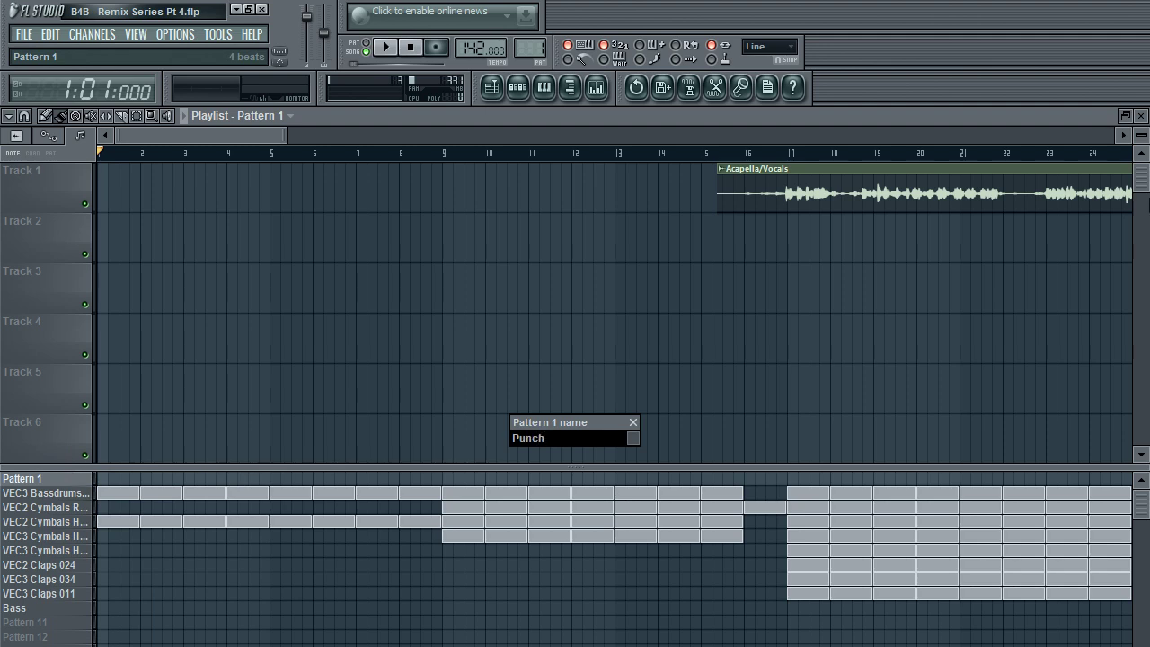
pyautogui.click(635, 441)
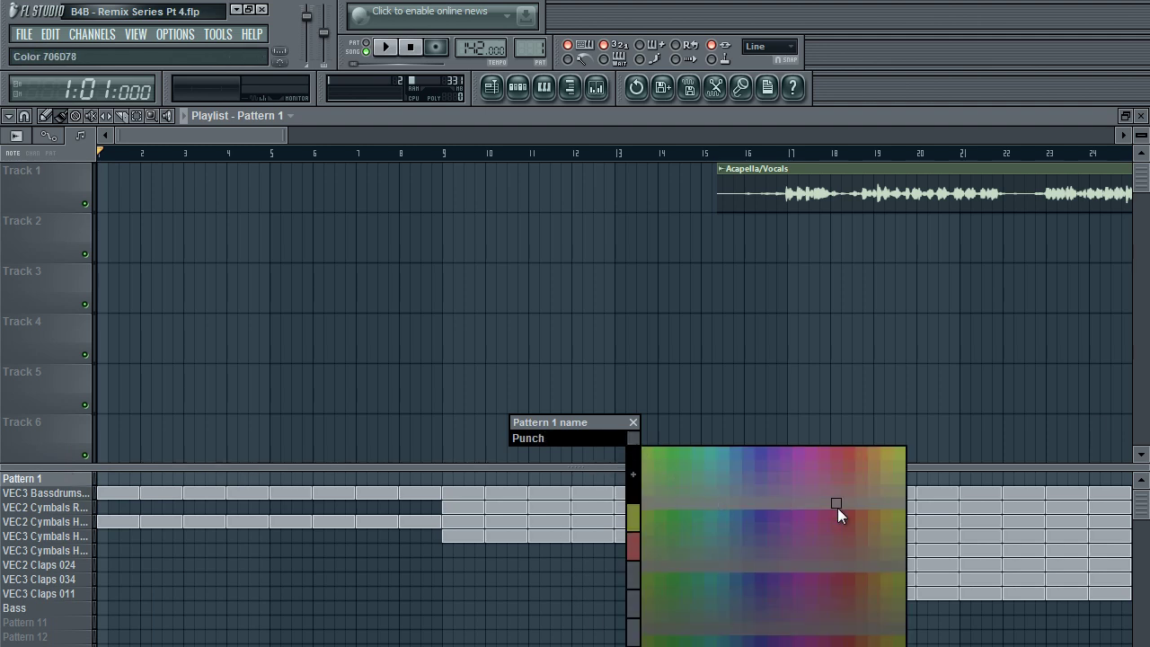
pyautogui.click(852, 579)
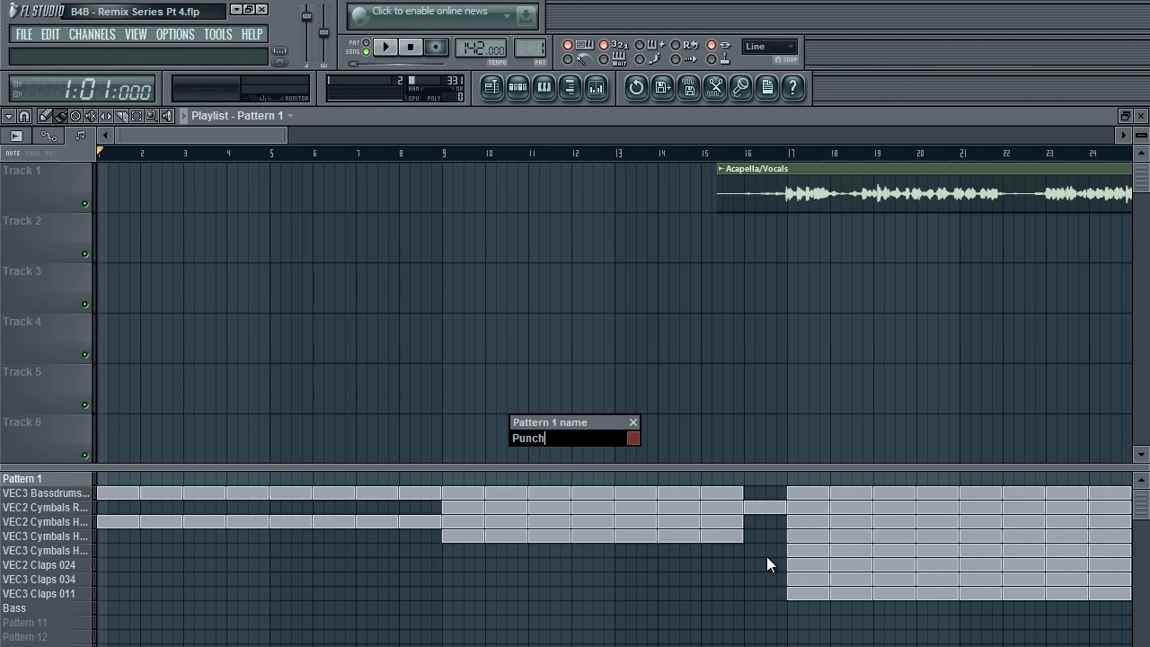
pyautogui.press('Return')
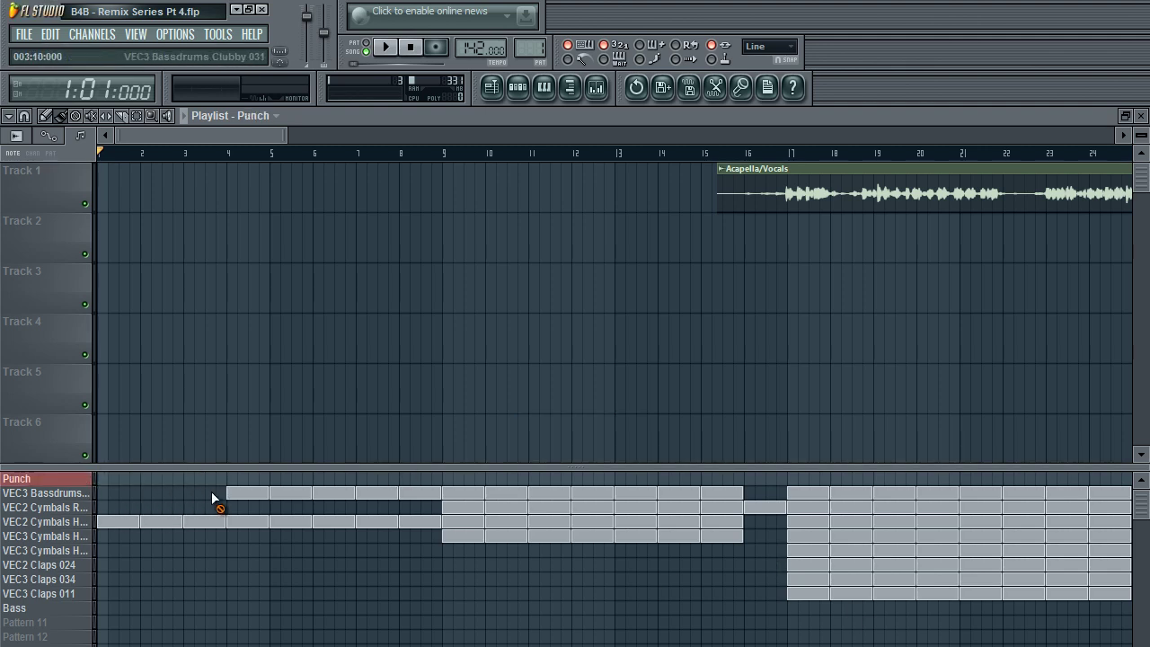
# Step: Erase the VEC3 Bassdrums clips in bars 1 to 8, paint Punch across bars 1 to 16, and play the result
pyautogui.moveTo(211, 493); pyautogui.dragTo(431, 494)
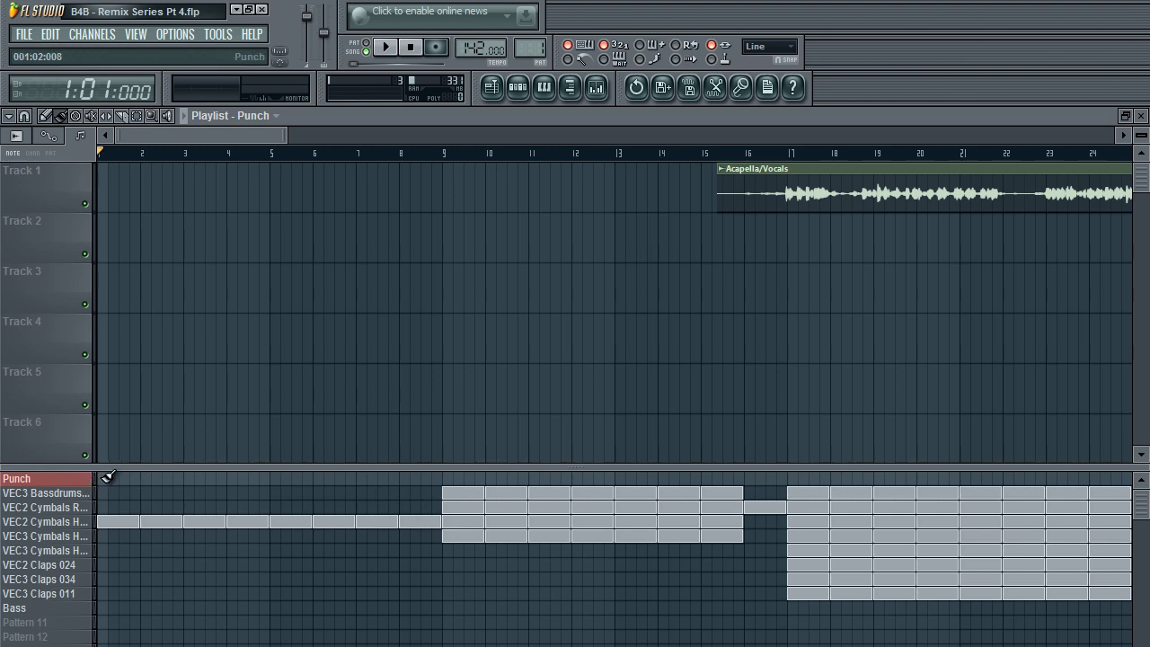
pyautogui.moveTo(108, 478)
pyautogui.mouseDown()
pyautogui.moveTo(521, 452)
pyautogui.moveTo(703, 492)
pyautogui.moveTo(776, 477)
pyautogui.mouseUp()
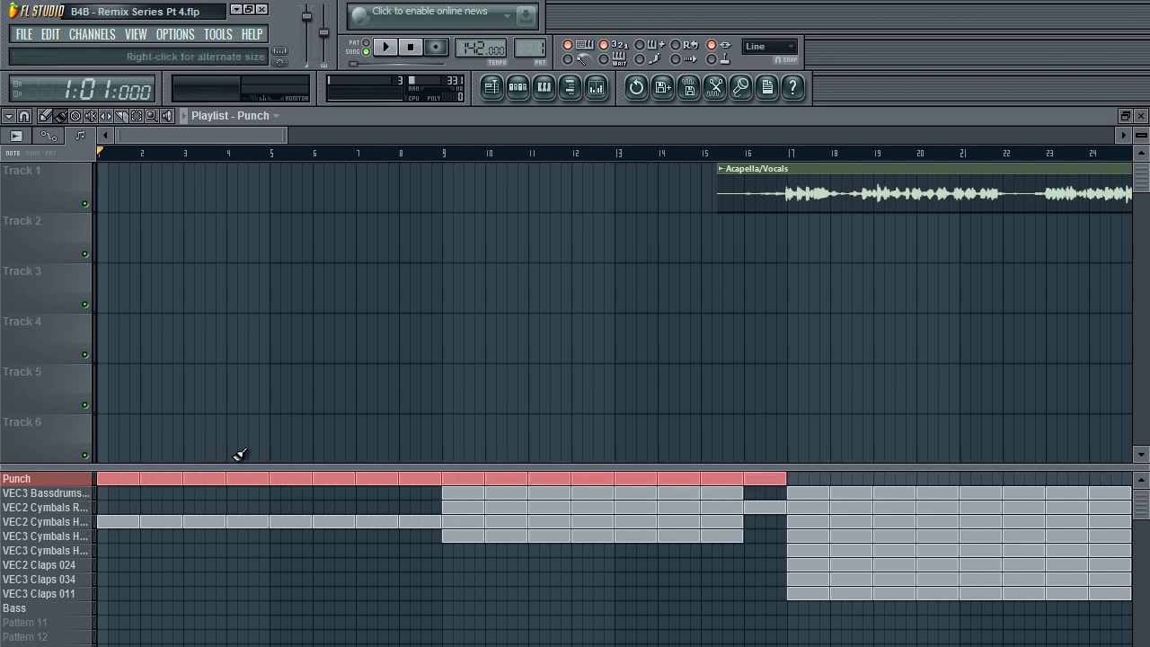
pyautogui.click(384, 46)
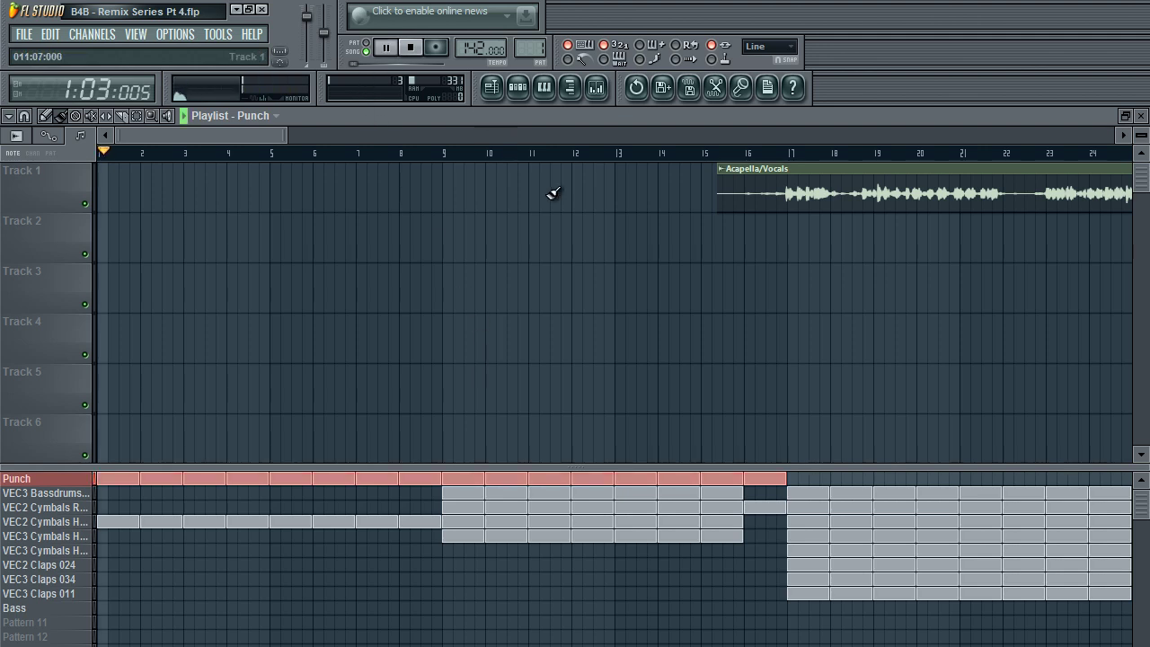
pyautogui.click(597, 87)
pyautogui.click(597, 87)
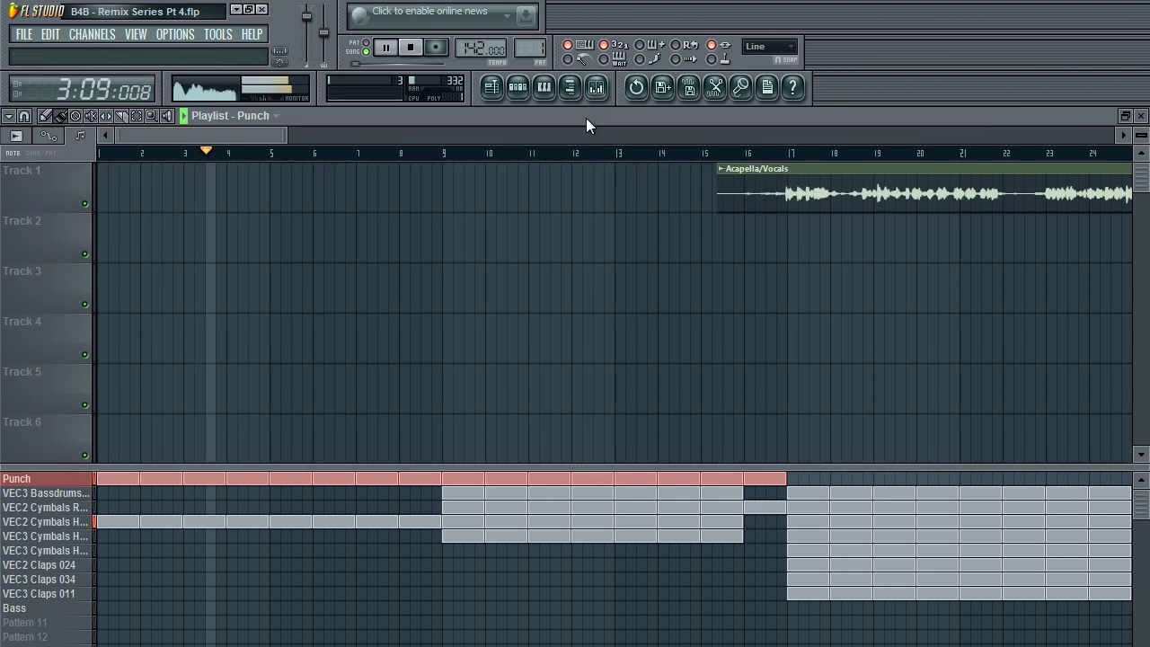
pyautogui.press('space')
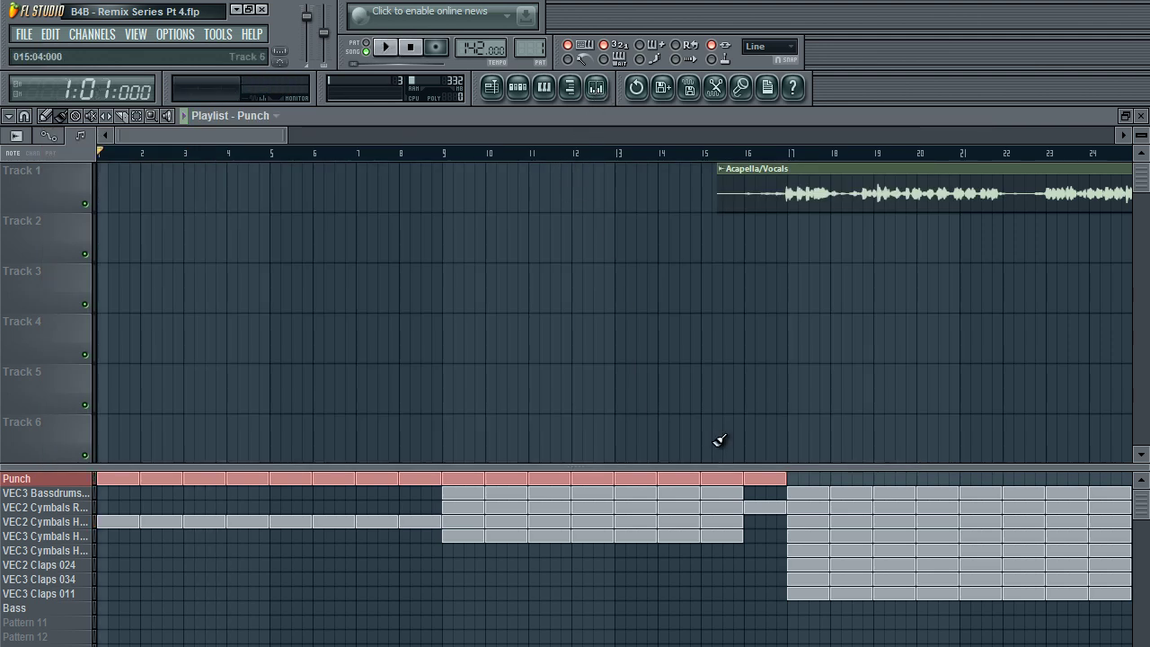
# Step: In the VEC2 Cymbals HH Closed 37 pattern, audition a step 4 hit on both VEC2 Percussion channels, keeping only the lower channel's
pyautogui.click(50, 522)
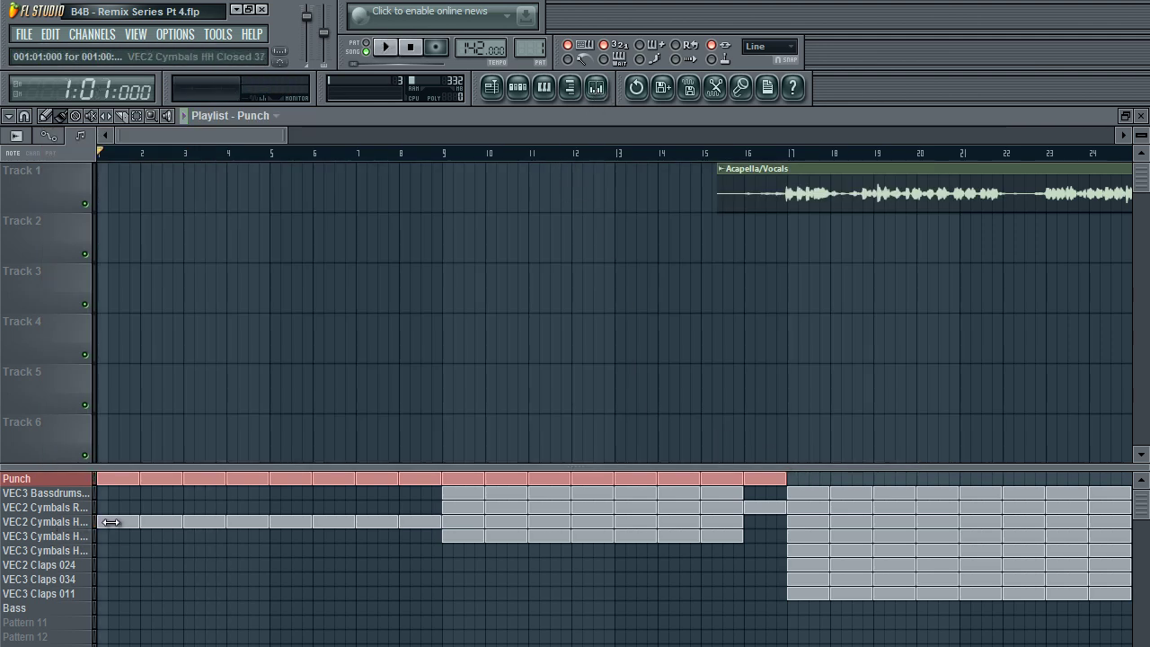
pyautogui.click(519, 86)
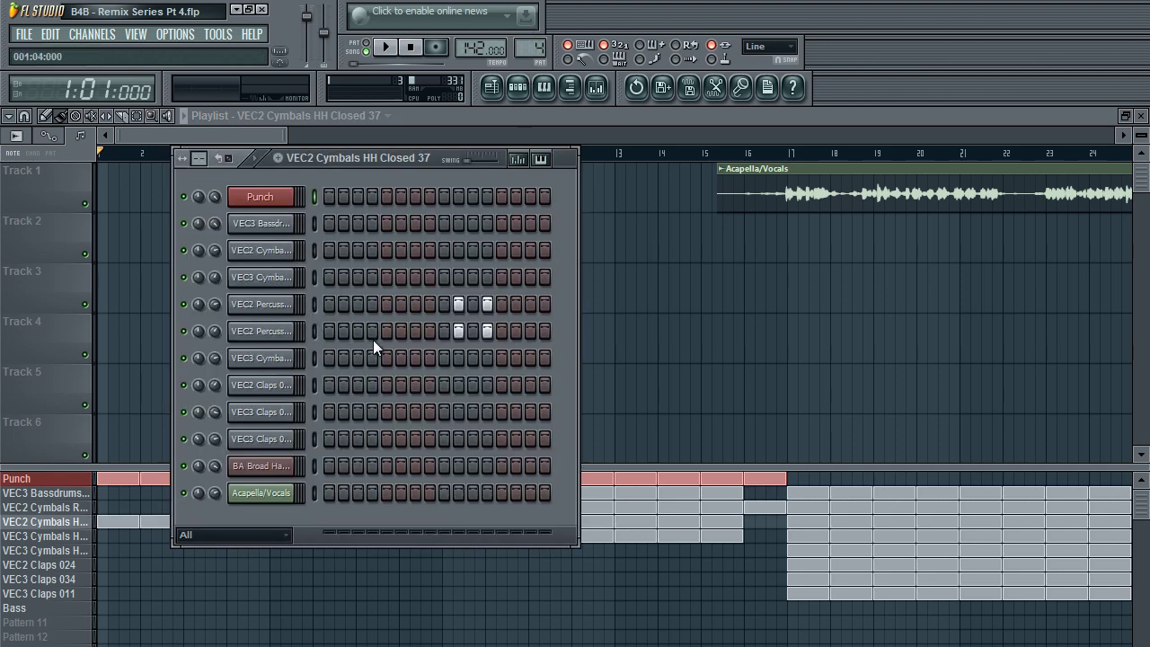
pyautogui.press('space')
pyautogui.press('space')
pyautogui.rightClick(372, 334)
pyautogui.click(372, 310)
pyautogui.press('space')
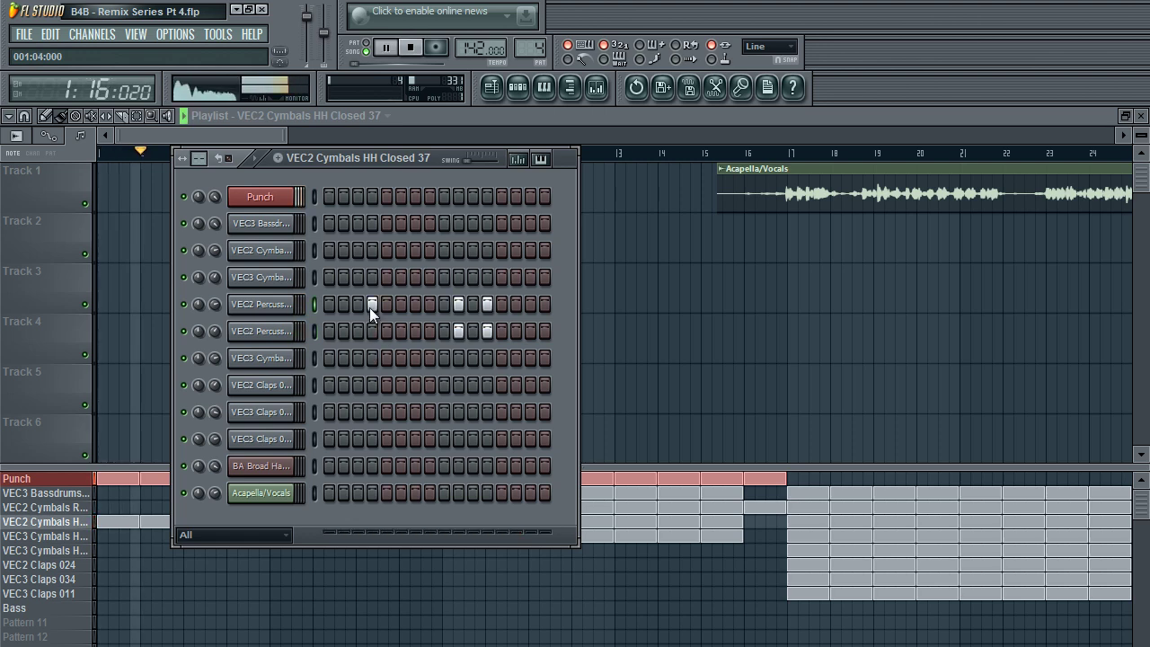
pyautogui.rightClick(373, 306)
pyautogui.click(374, 331)
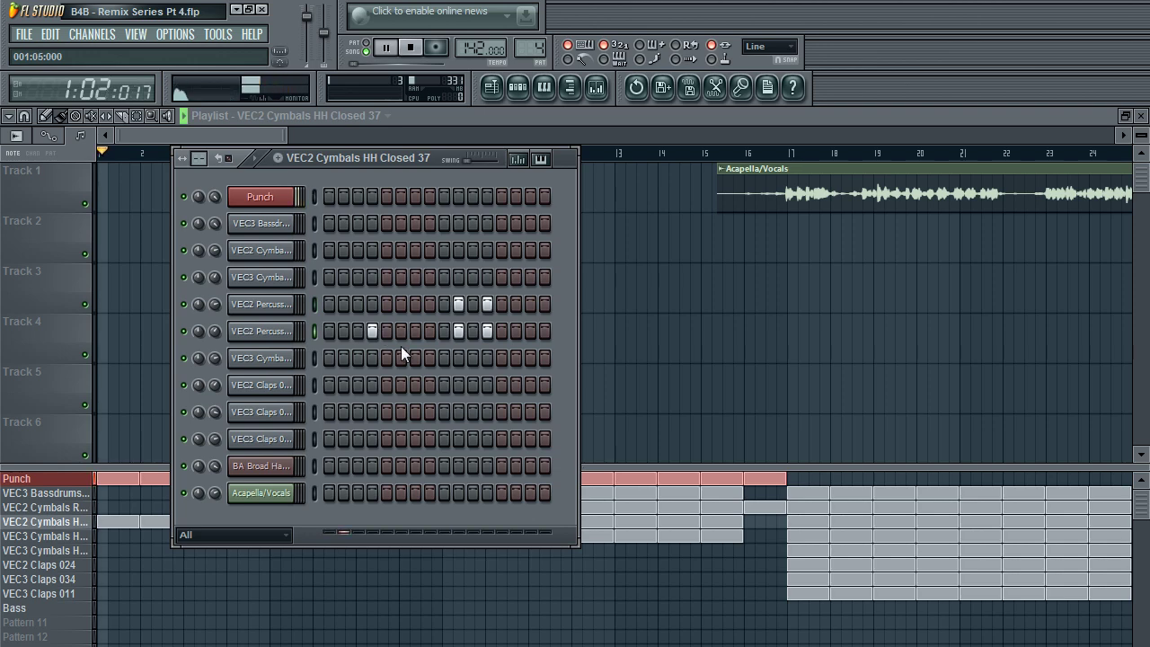
# Step: Try adjusting the quick fade-out of the VEC2 Percussion 01 sample during playback and close its channel settings
pyautogui.click(260, 330)
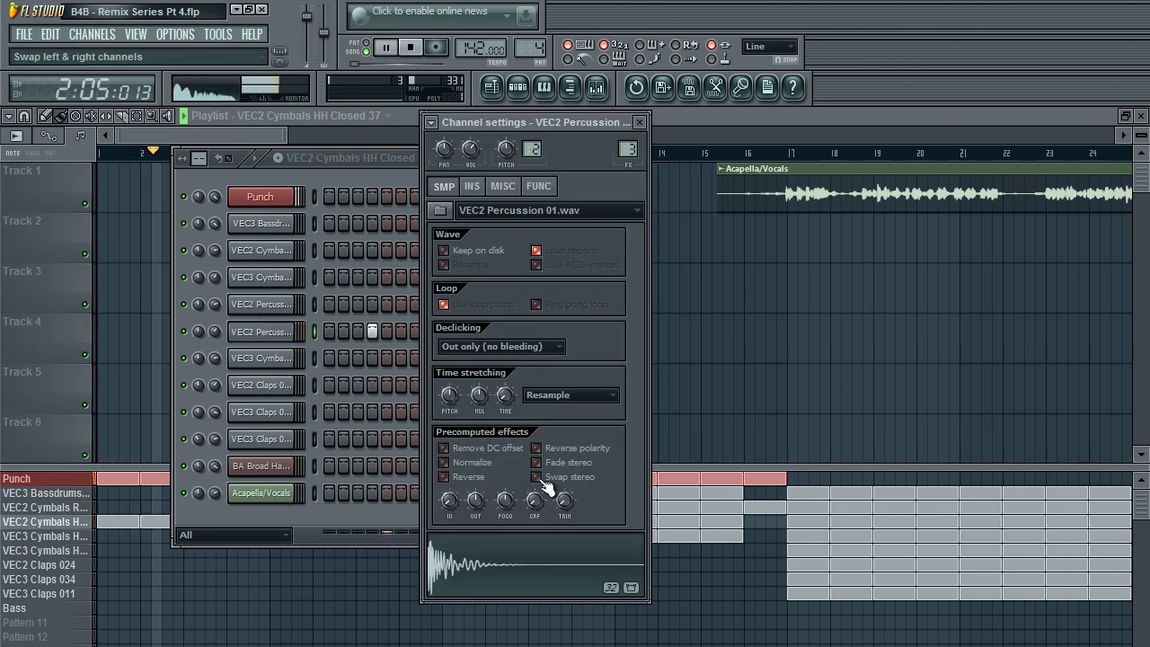
pyautogui.moveTo(473, 508); pyautogui.dragTo(473, 556)
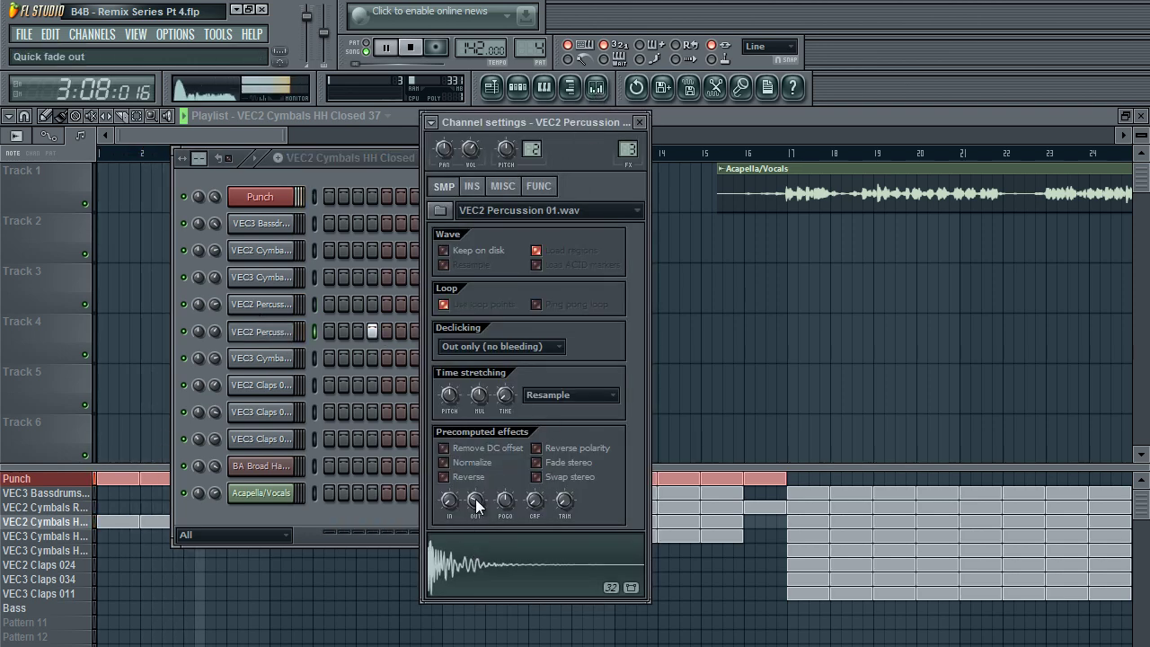
pyautogui.click(639, 123)
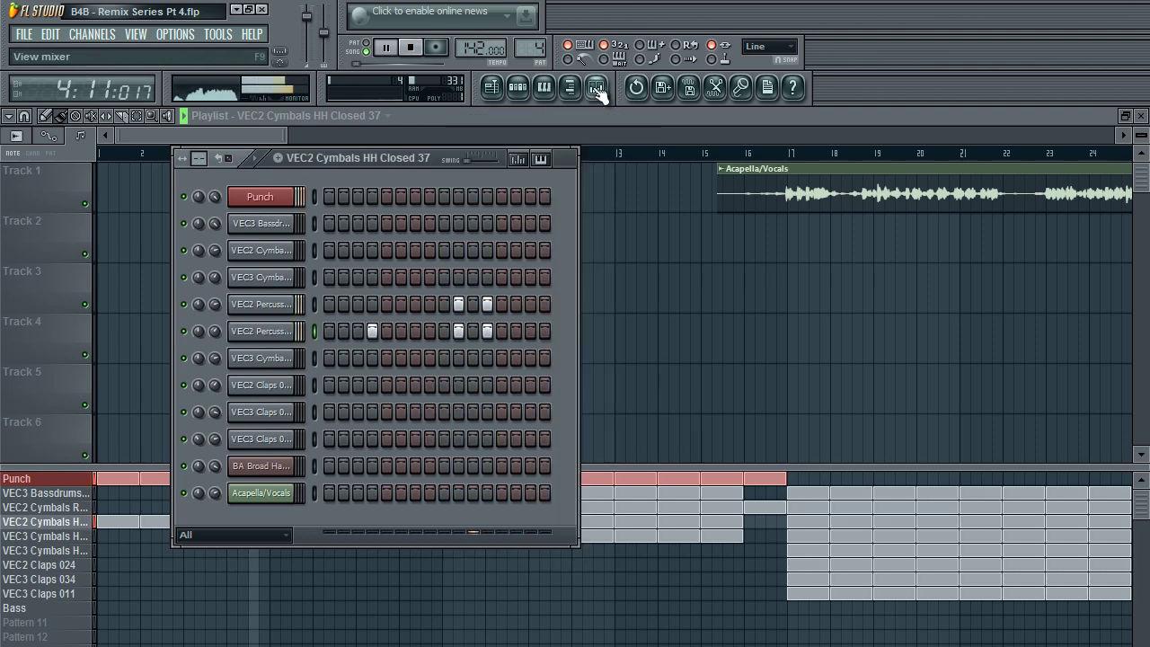
# Step: Raise the VEC2 Percussion 01 mixer volume to 96% and slightly lower the Percussion track's volume during playback
pyautogui.click(596, 86)
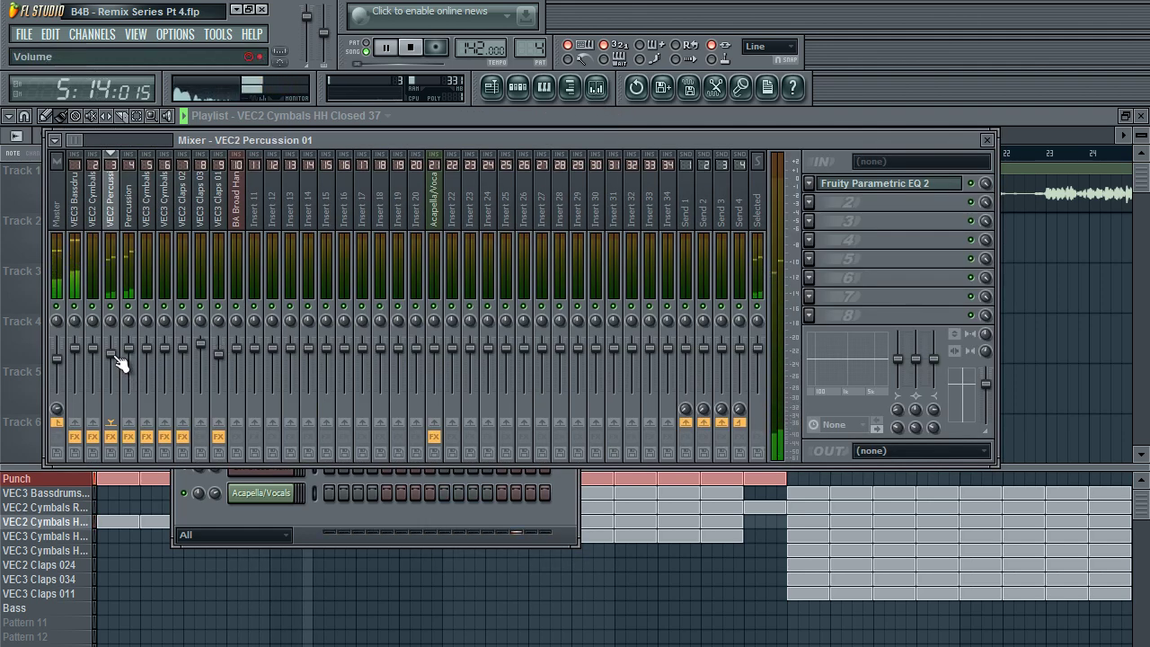
pyautogui.moveTo(113, 354); pyautogui.dragTo(117, 351)
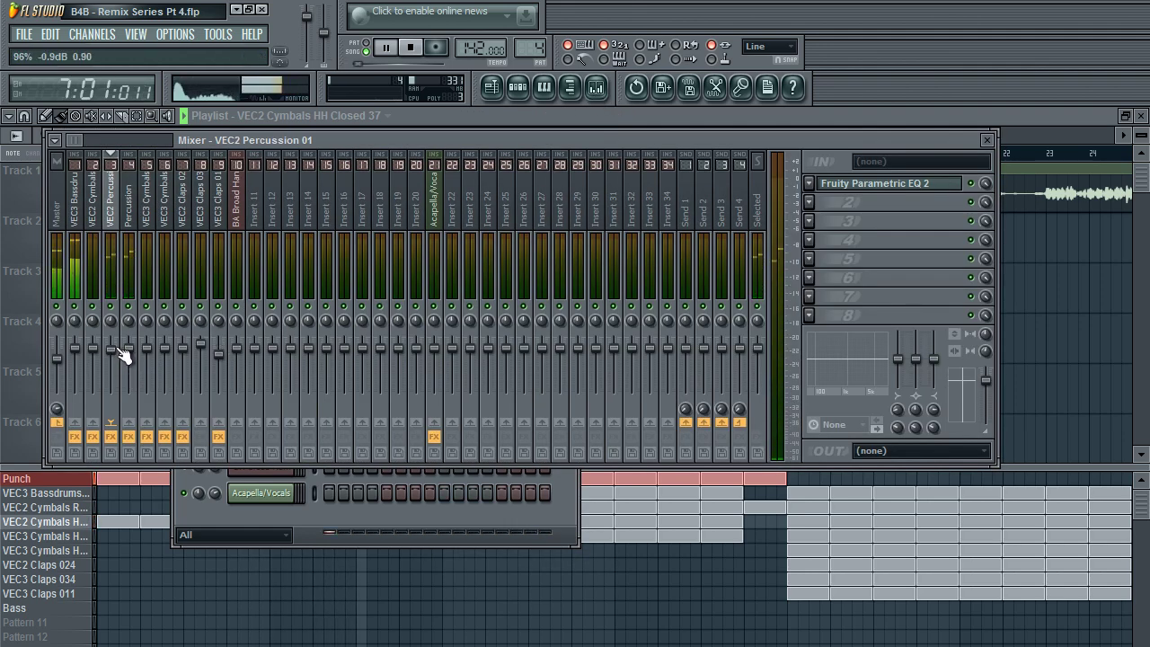
pyautogui.click(129, 355)
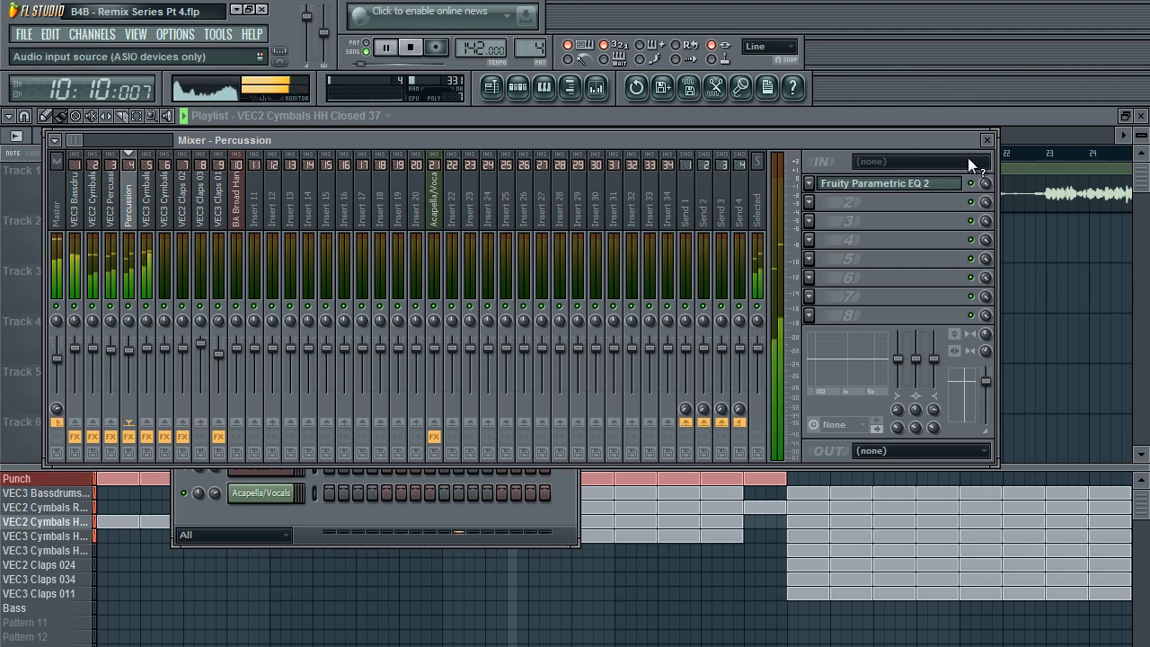
pyautogui.press('space')
pyautogui.click(706, 116)
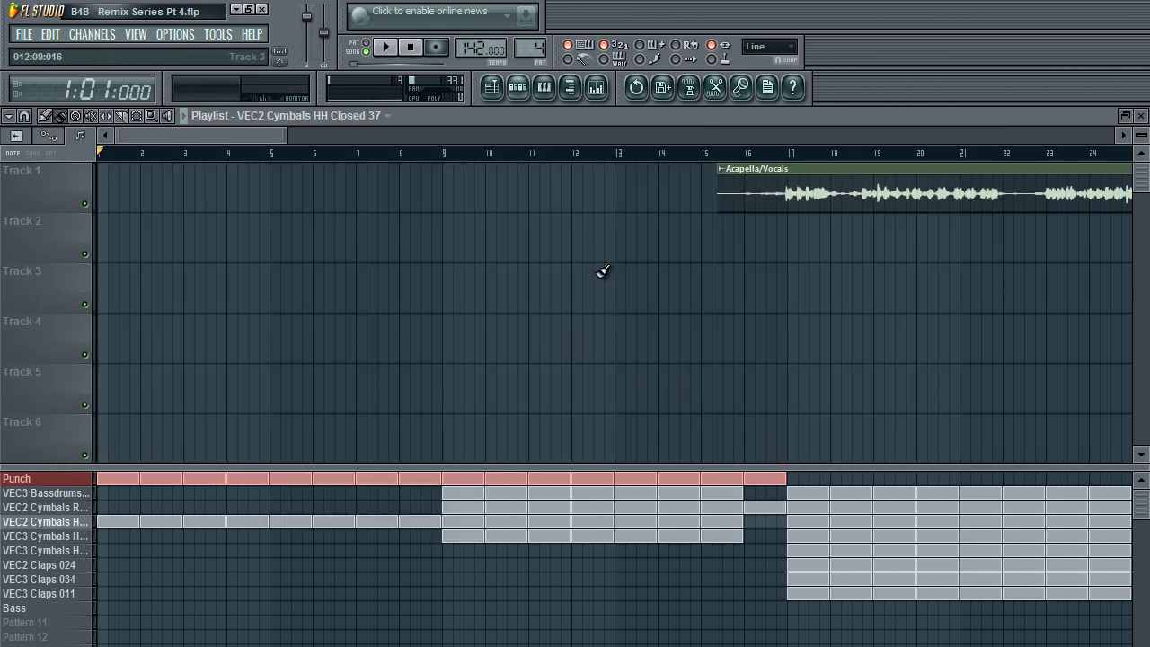
# Step: Erase the Punch and VEC3 Bassdrums clips from bar 9 up to bar 17, and repaint Punch across bars 9 to 16
pyautogui.press('space')
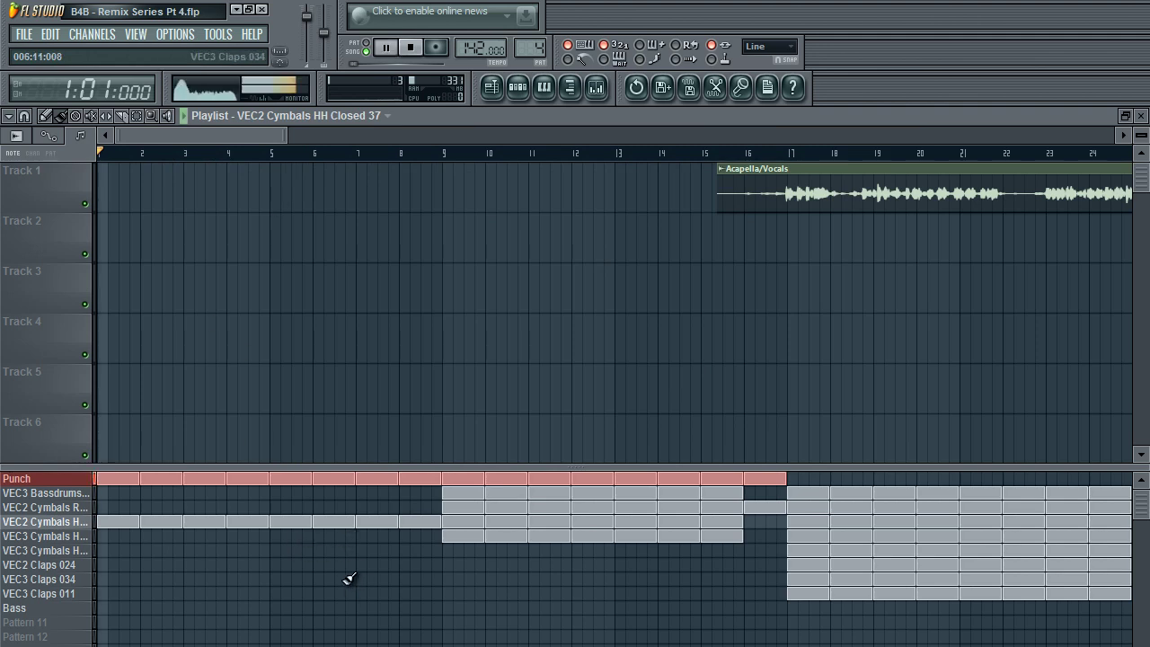
pyautogui.press('space')
pyautogui.rightClick(458, 480)
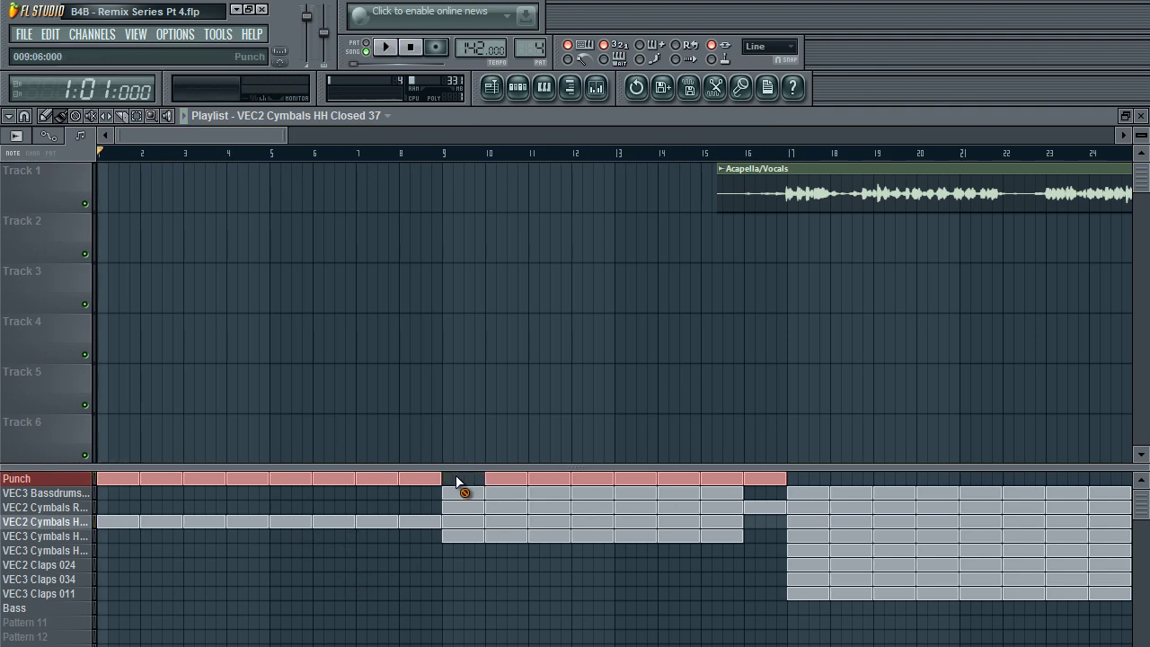
pyautogui.moveTo(552, 476); pyautogui.dragTo(757, 475)
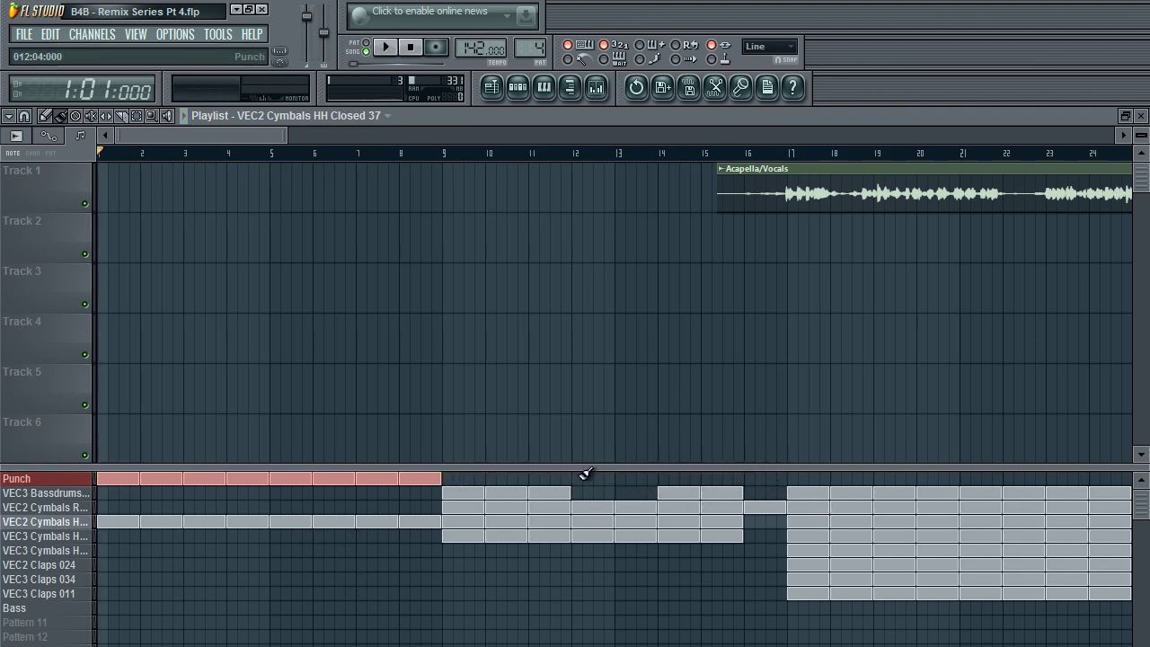
pyautogui.moveTo(478, 491); pyautogui.dragTo(703, 485)
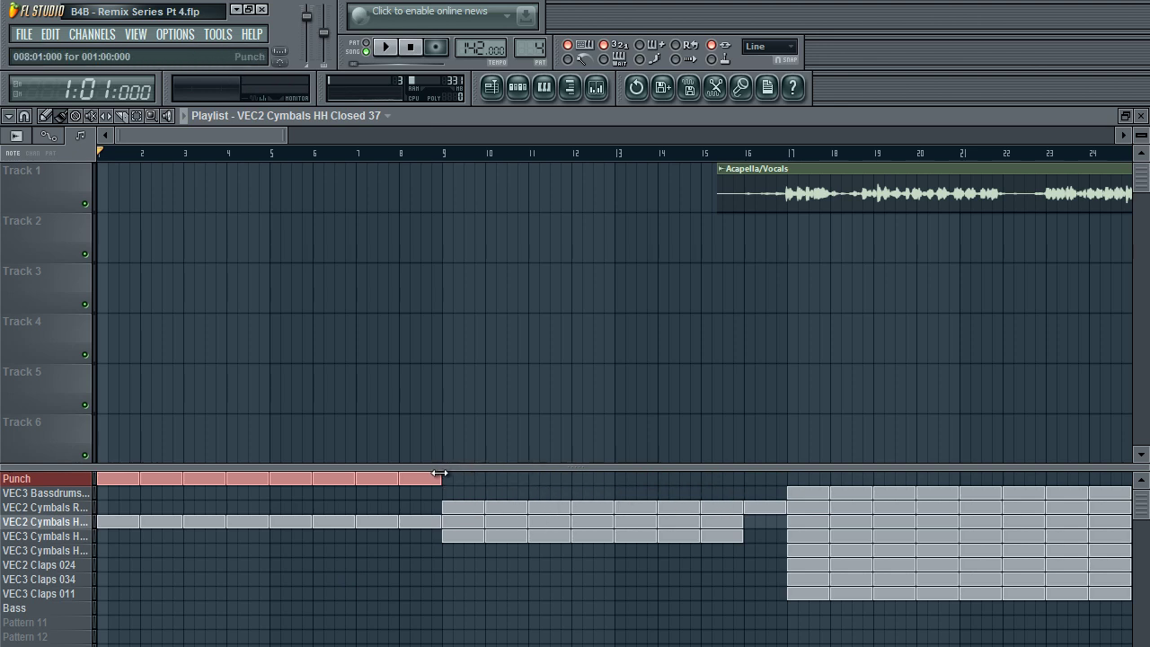
pyautogui.moveTo(440, 473); pyautogui.dragTo(793, 483)
# Step: Play the intro from bar 1, check the mixer levels briefly during playback, and stop
pyautogui.press('space')
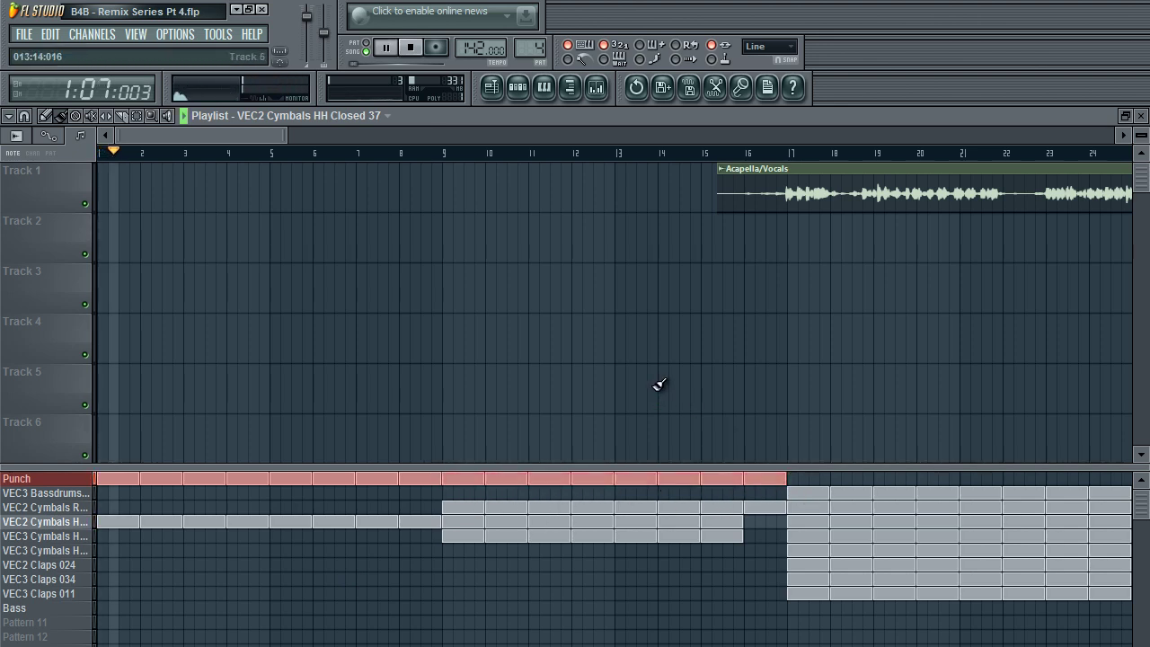
pyautogui.click(606, 93)
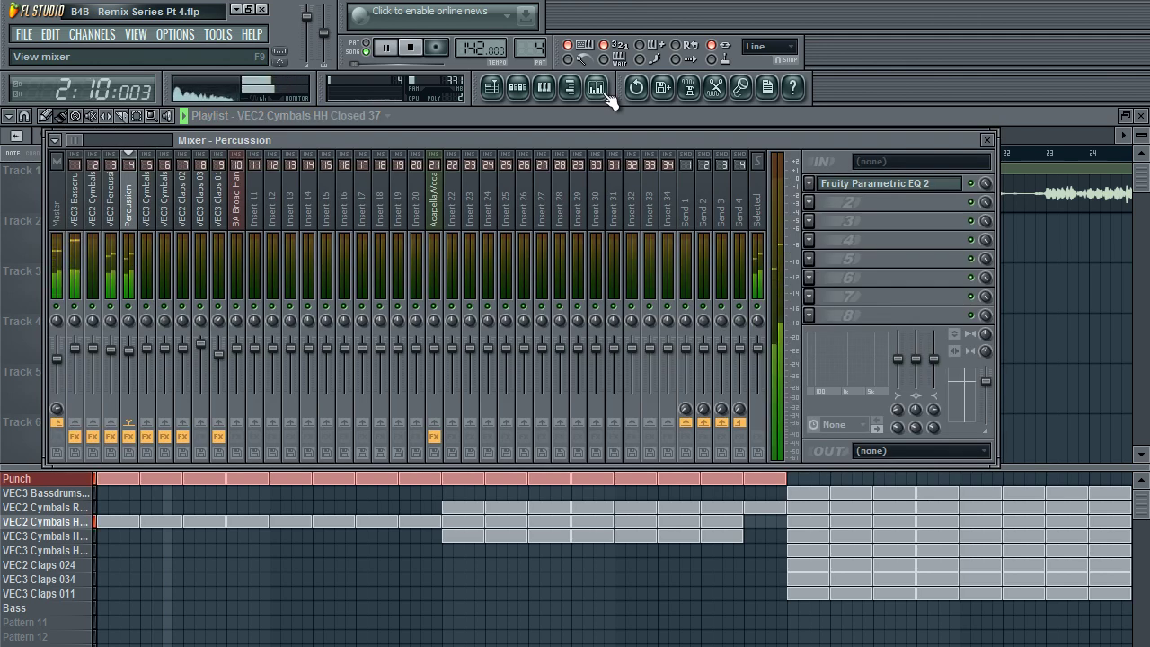
pyautogui.click(606, 94)
pyautogui.press('space')
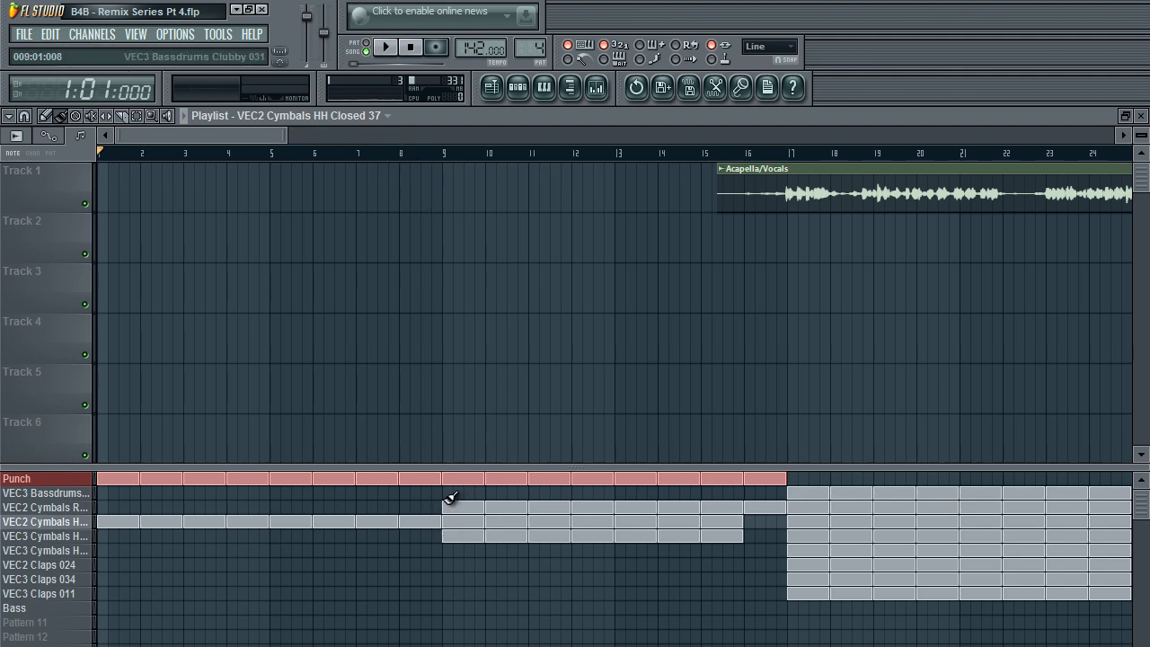
# Step: Erase the VEC2 Cymbals Ride 03 clips from bars 9 to 16, leaving those from bar 17 onward
pyautogui.click(67, 494)
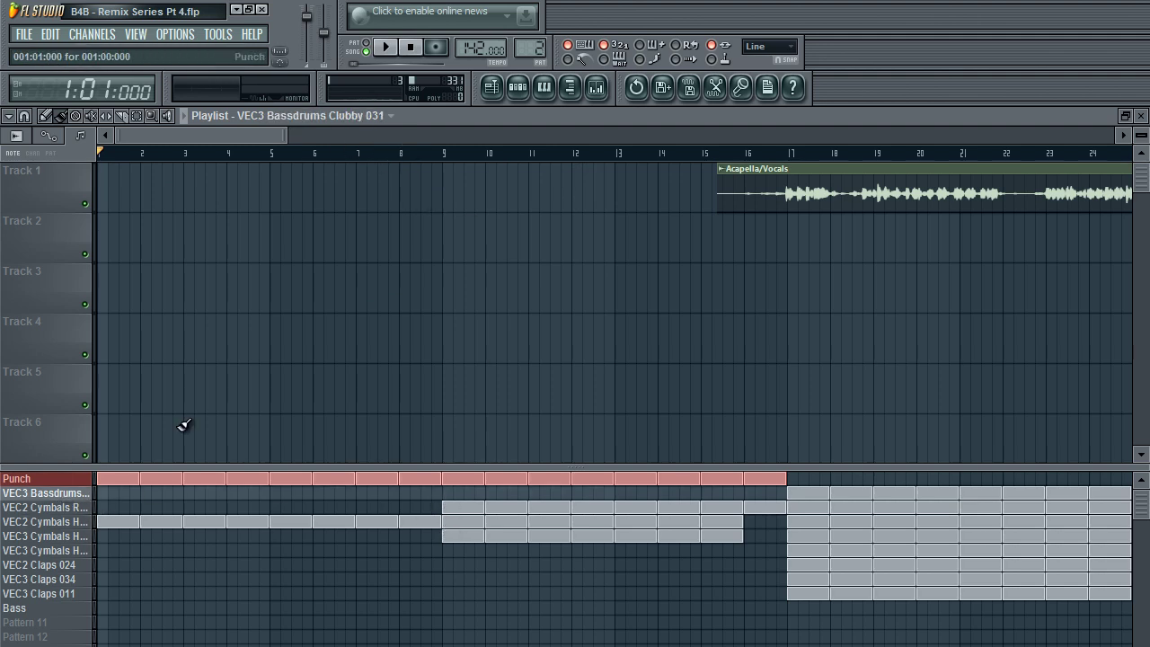
pyautogui.click(77, 507)
pyautogui.moveTo(486, 515)
pyautogui.mouseDown()
pyautogui.moveTo(734, 511)
pyautogui.moveTo(637, 506)
pyautogui.mouseUp()
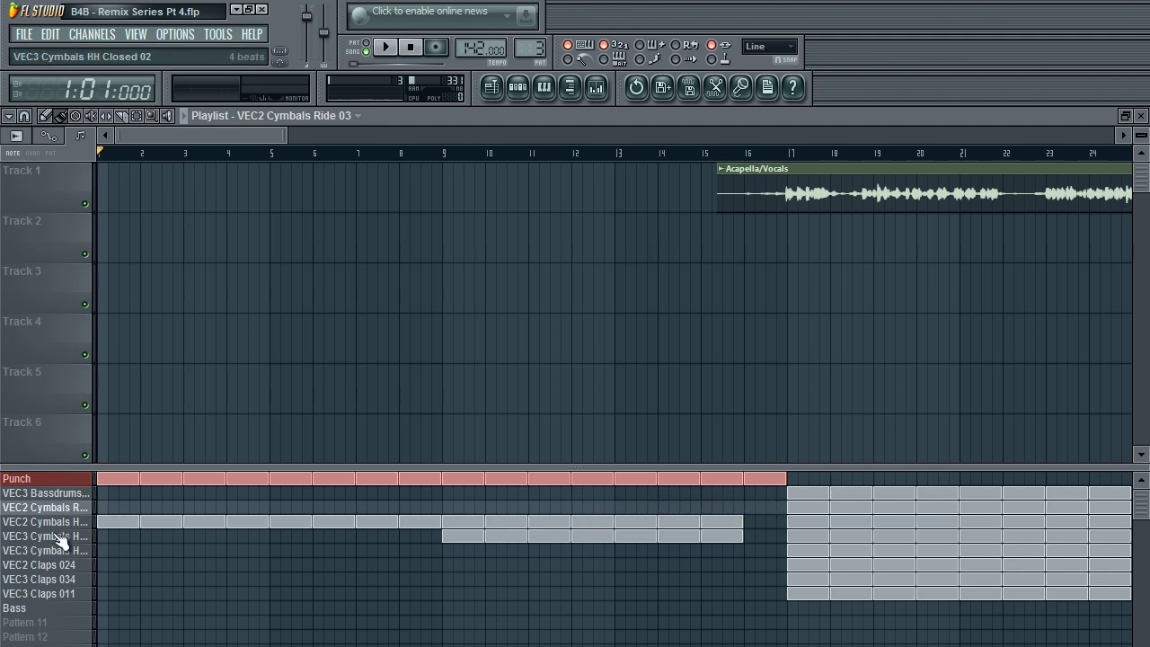
# Step: Audition the VEC3 Cymbals HH Closed 02 pattern and close its step sequence
pyautogui.click(55, 536)
pyautogui.click(517, 86)
pyautogui.click(385, 47)
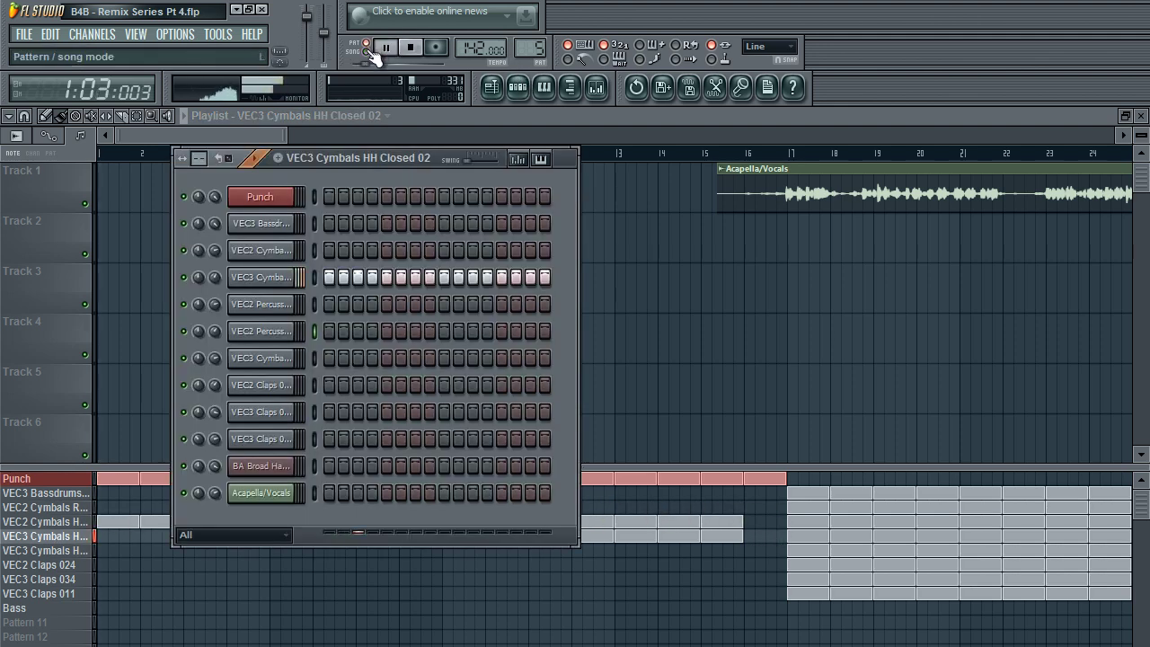
pyautogui.press('space')
pyautogui.press('F6')
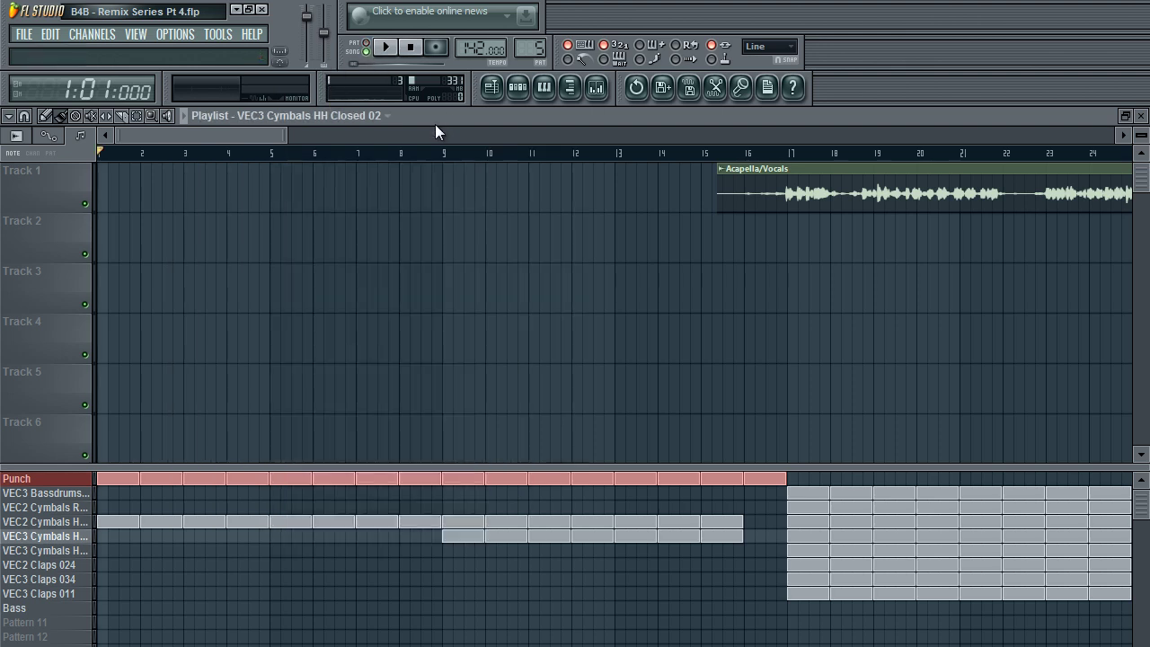
# Step: Mark bars 1-2, 1-4, 1-8 and 9-16 in turn on the timeline to examine the phrase lengths, and clear the selection
pyautogui.moveTo(108, 159); pyautogui.dragTo(183, 157)
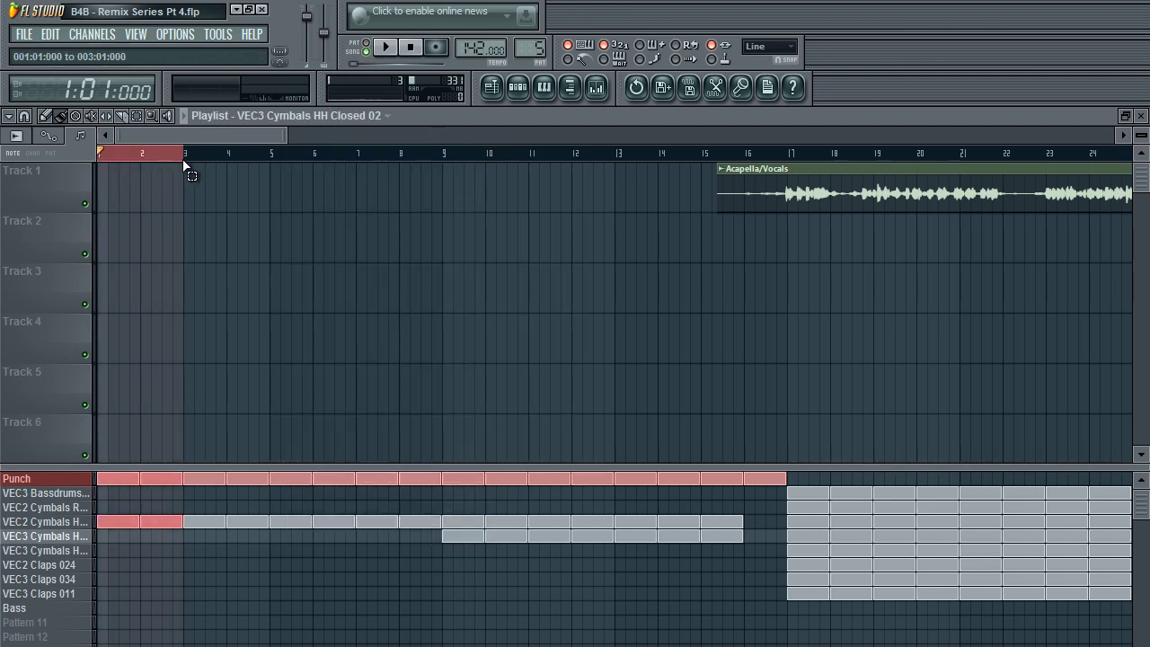
pyautogui.moveTo(95, 158); pyautogui.dragTo(270, 170)
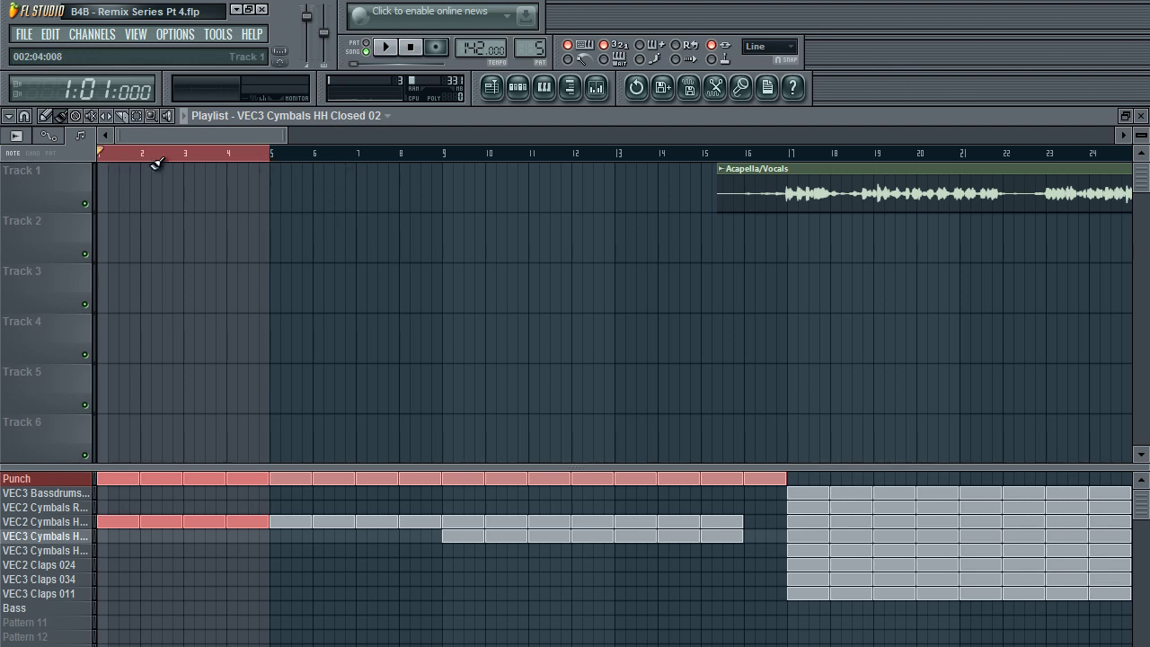
pyautogui.moveTo(94, 151); pyautogui.dragTo(441, 174)
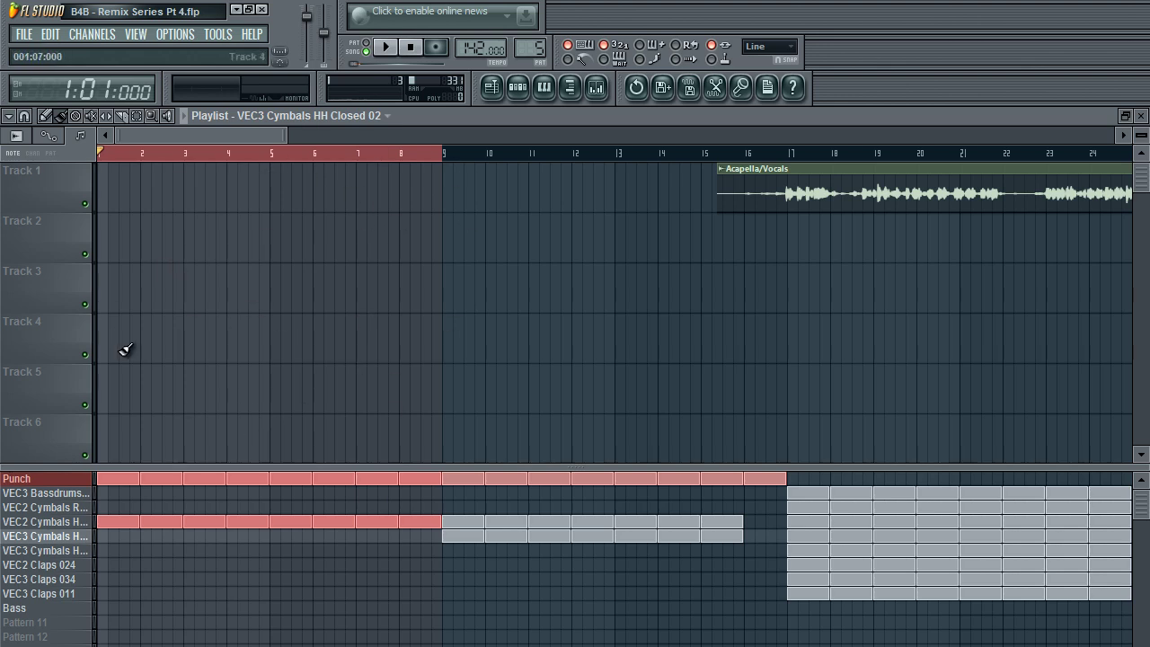
pyautogui.moveTo(446, 161); pyautogui.dragTo(776, 161)
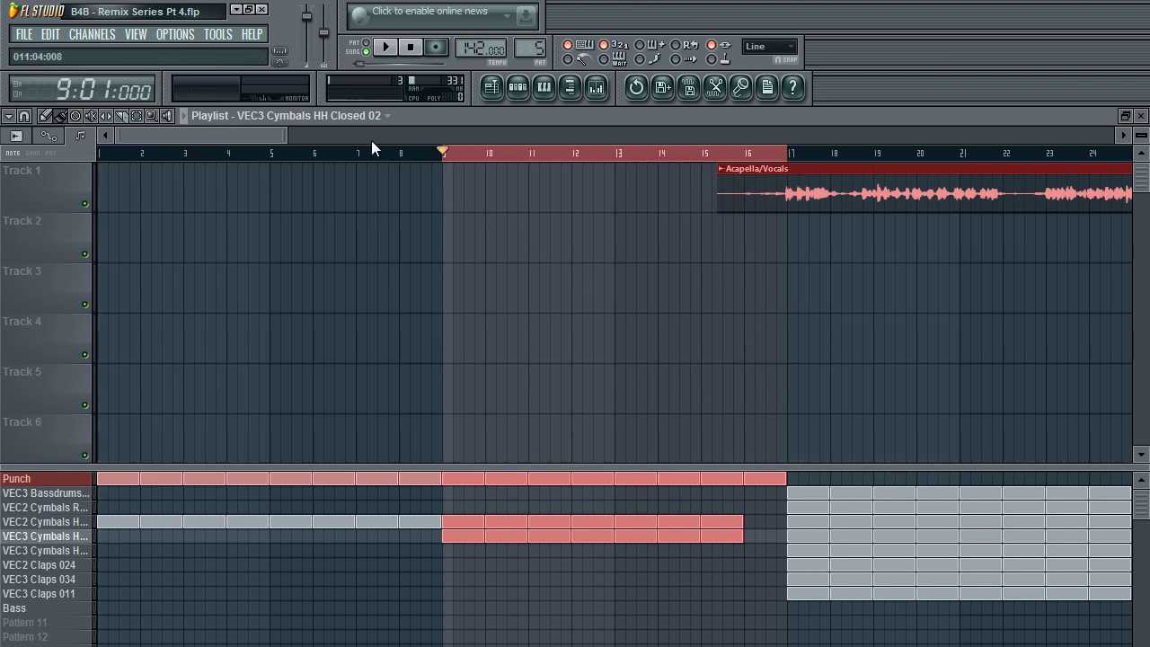
pyautogui.click(482, 162)
# Step: Examine the whole arrangement, play the Acapella/Vocals clip from bar 89, and return the playhead to bar 1
pyautogui.moveTo(266, 133); pyautogui.dragTo(361, 136)
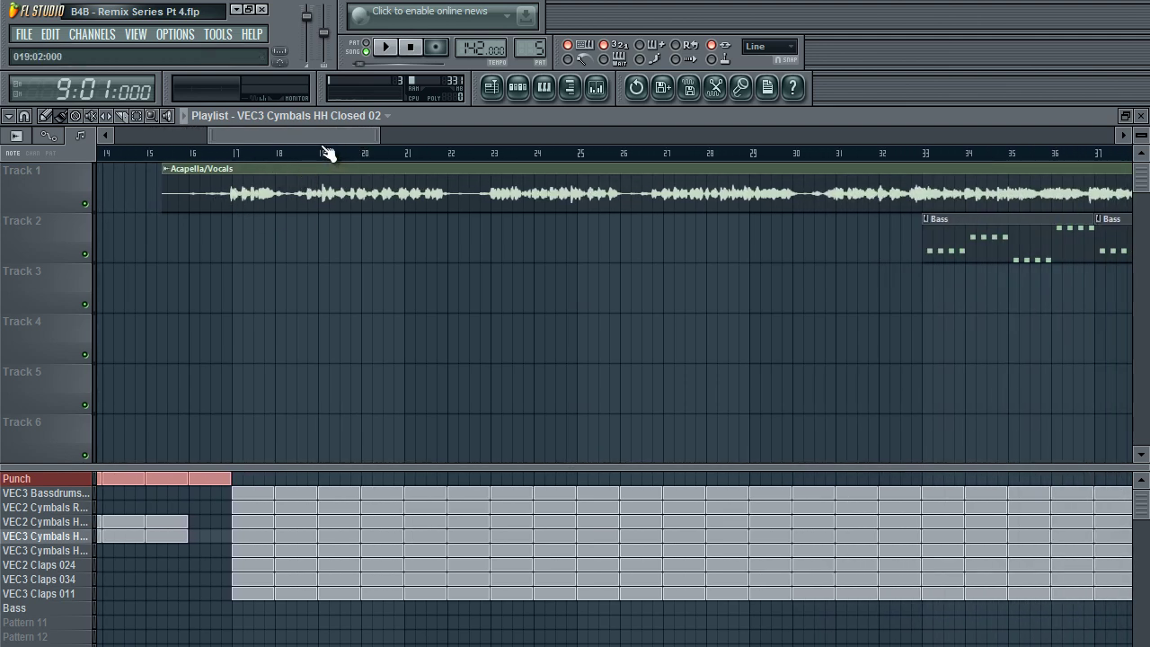
pyautogui.click(295, 117)
pyautogui.click(215, 138)
pyautogui.moveTo(215, 137); pyautogui.dragTo(2, 135)
pyautogui.click(732, 155)
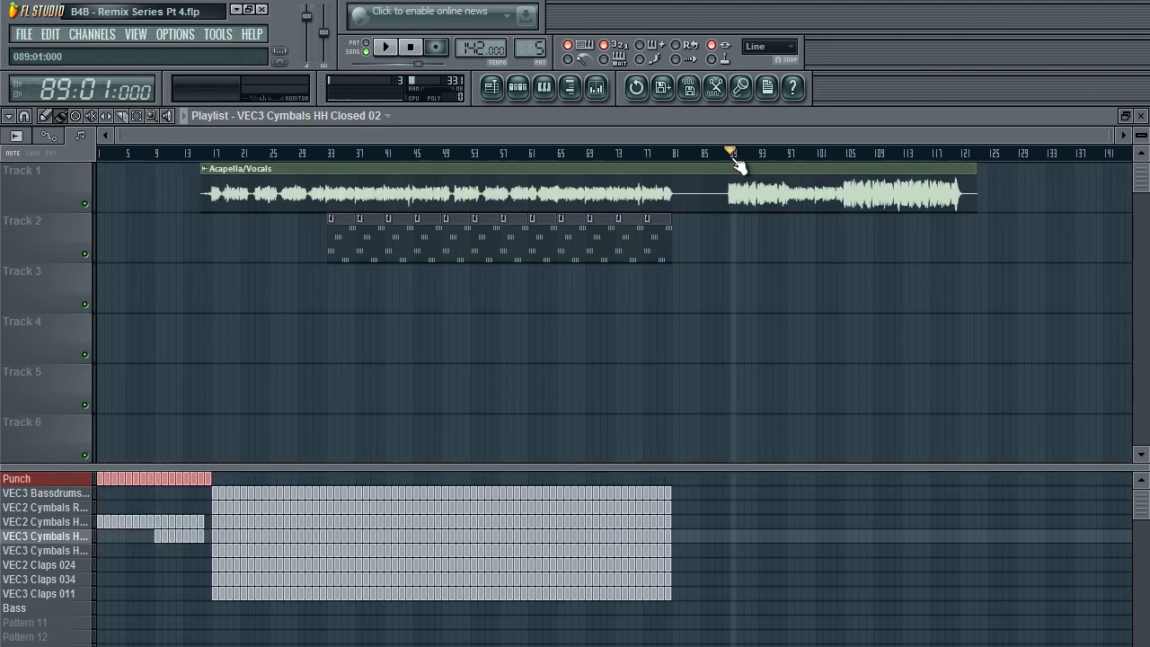
pyautogui.press('space')
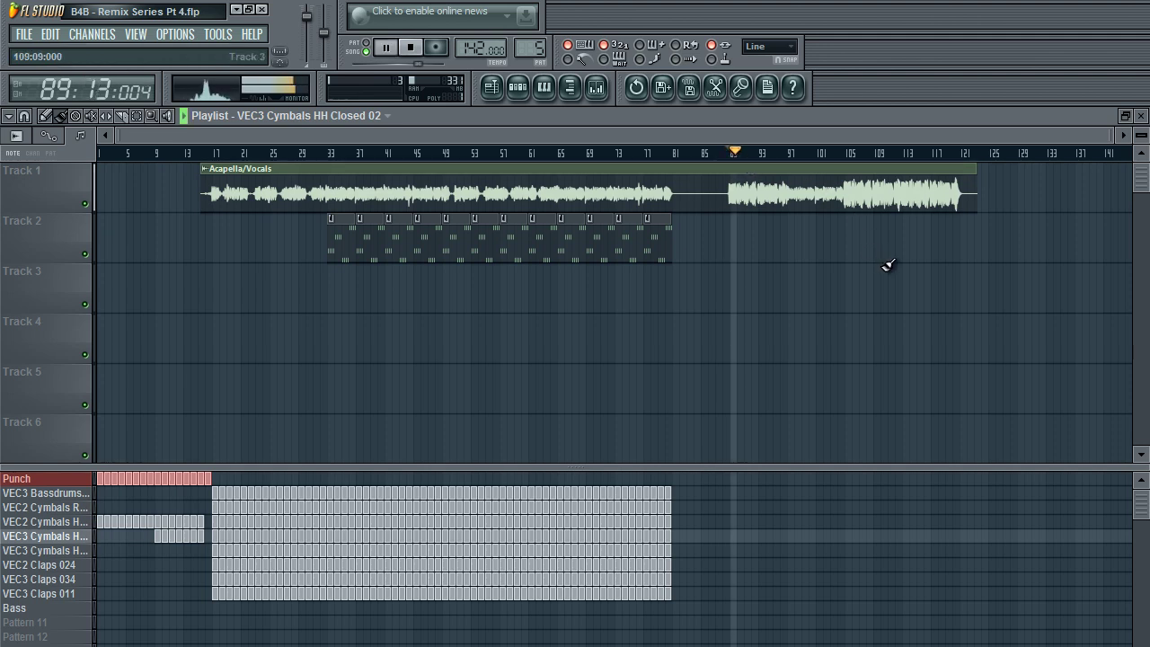
pyautogui.press('space')
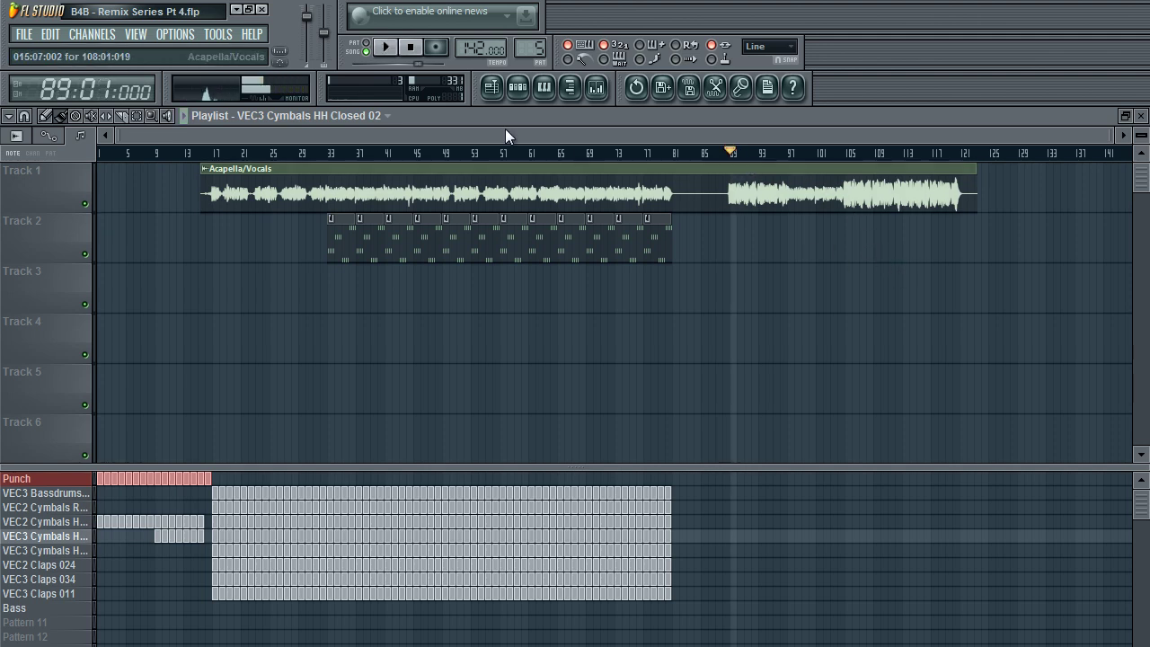
pyautogui.click(418, 48)
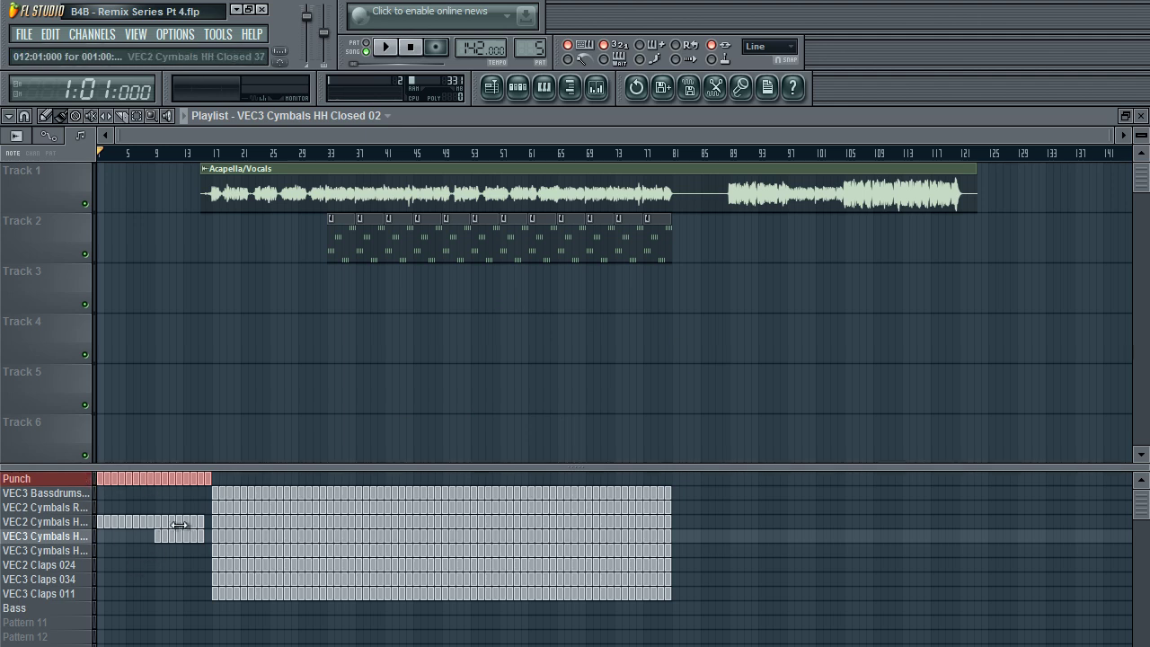
# Step: Move the Acapella/Vocals clip on Track 1 16 bars later, lining up its vocal entry with the first Bass clip at bar 33
pyautogui.press('2')
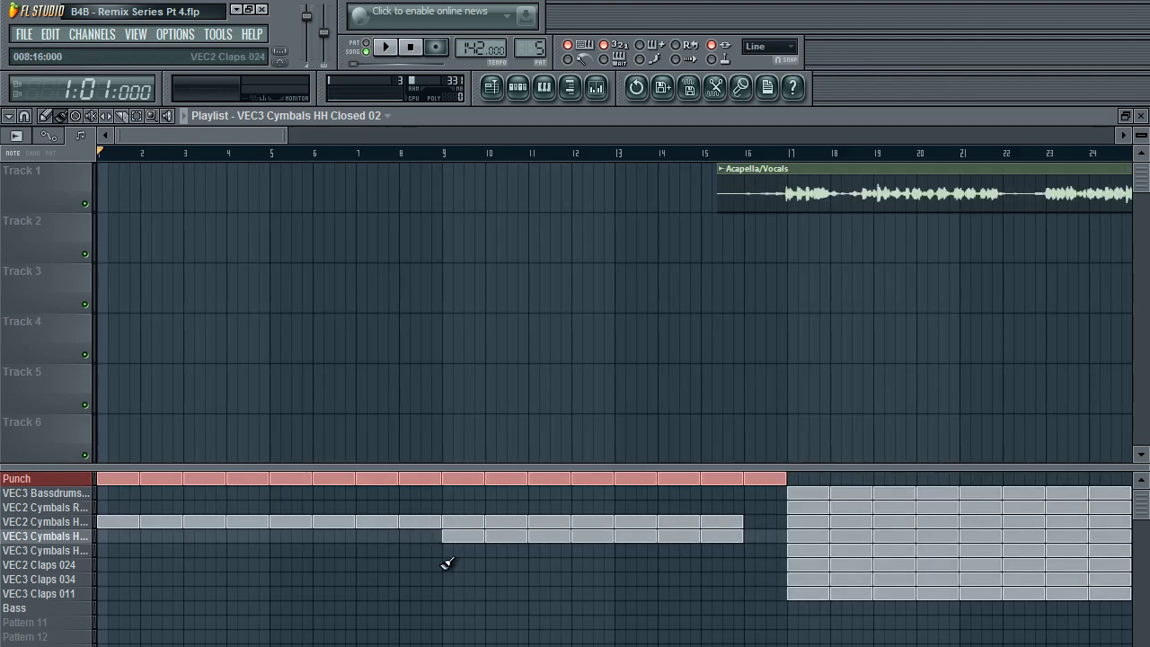
pyautogui.moveTo(230, 140)
pyautogui.mouseDown()
pyautogui.moveTo(248, 147)
pyautogui.moveTo(214, 148)
pyautogui.mouseUp()
pyautogui.moveTo(272, 136); pyautogui.dragTo(122, 154)
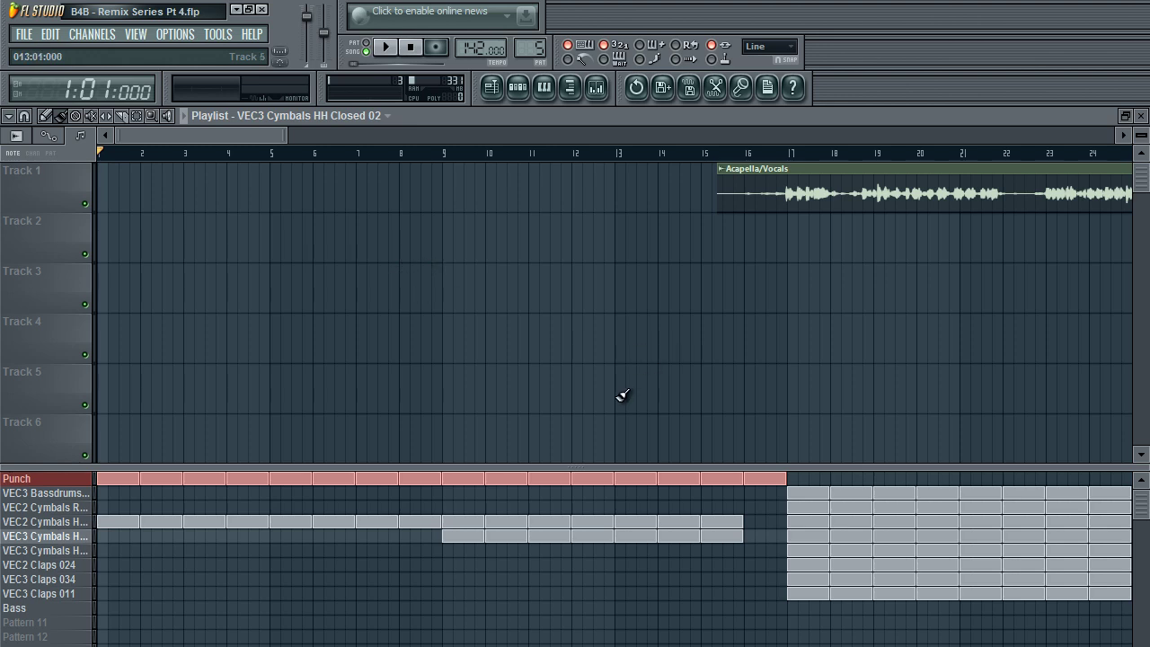
pyautogui.moveTo(202, 136); pyautogui.dragTo(260, 132)
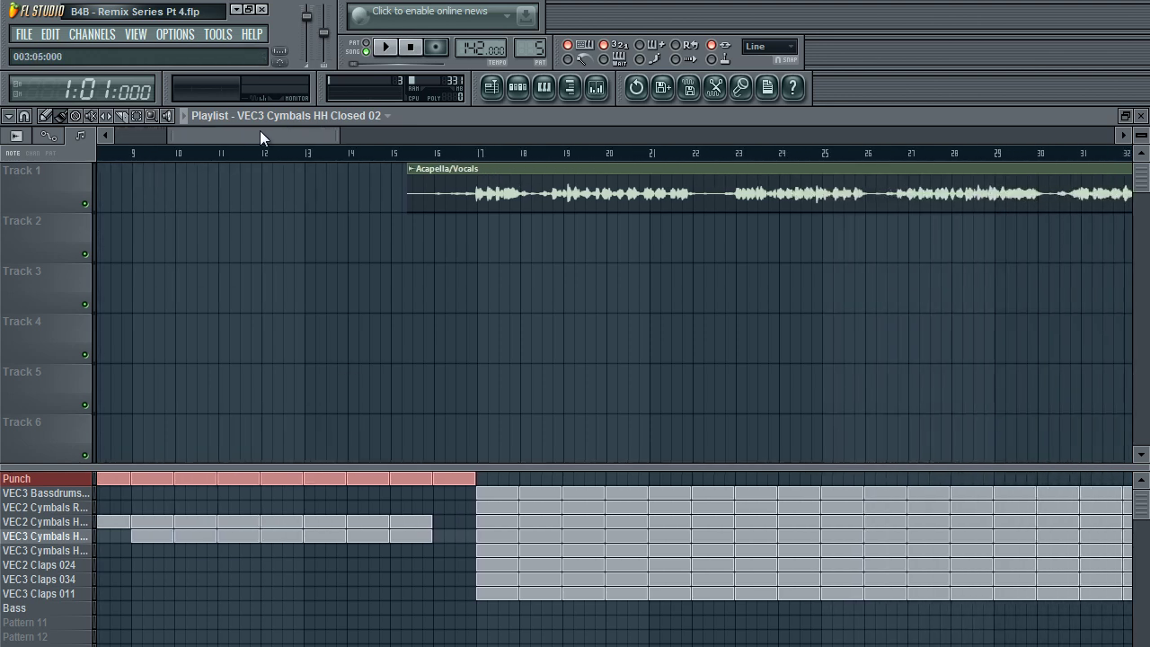
pyautogui.scroll(-5, 260, 135)
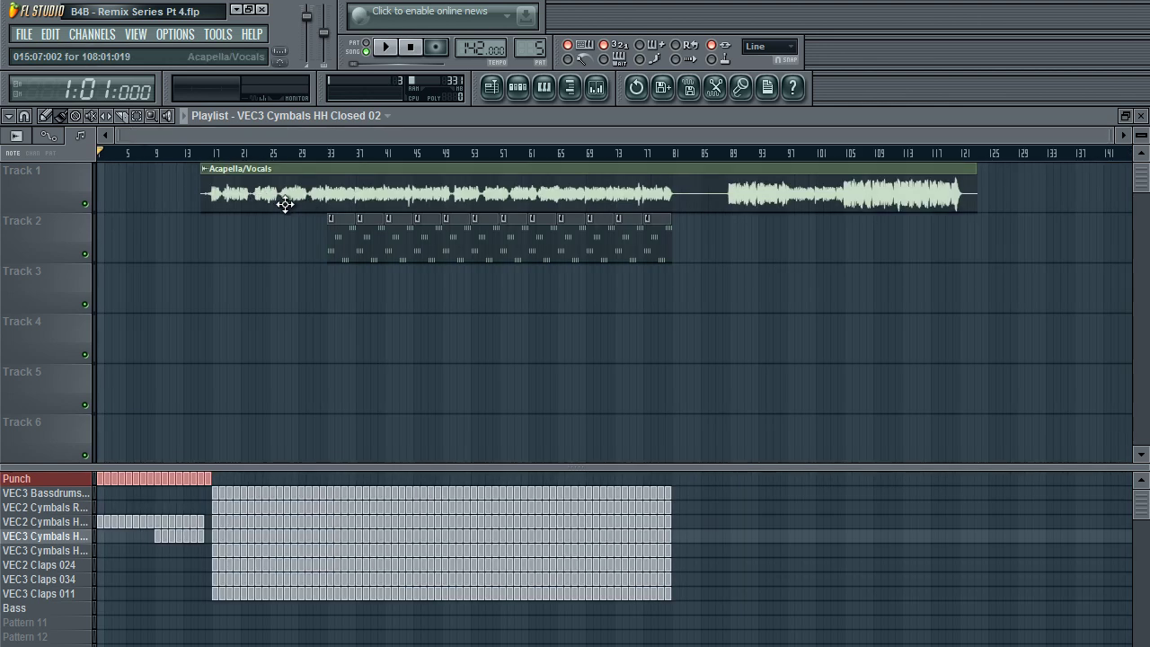
pyautogui.scroll(5, 150, 132)
pyautogui.moveTo(151, 132); pyautogui.dragTo(256, 144)
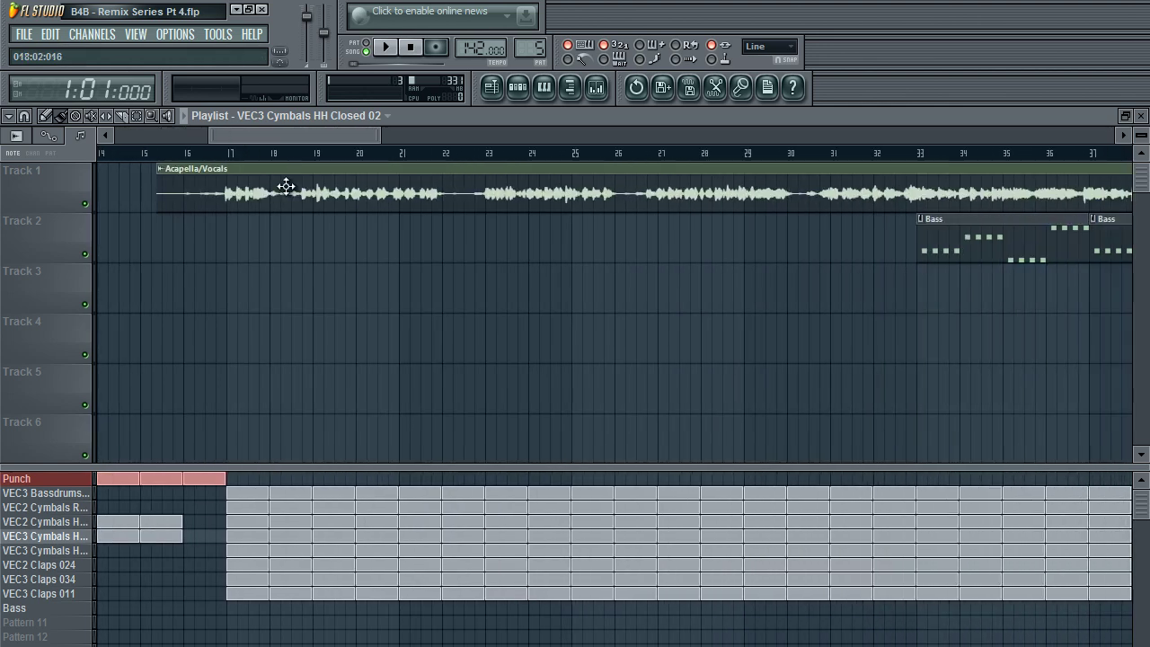
pyautogui.moveTo(289, 202)
pyautogui.mouseDown()
pyautogui.moveTo(314, 200)
pyautogui.moveTo(275, 197)
pyautogui.moveTo(289, 197)
pyautogui.mouseUp()
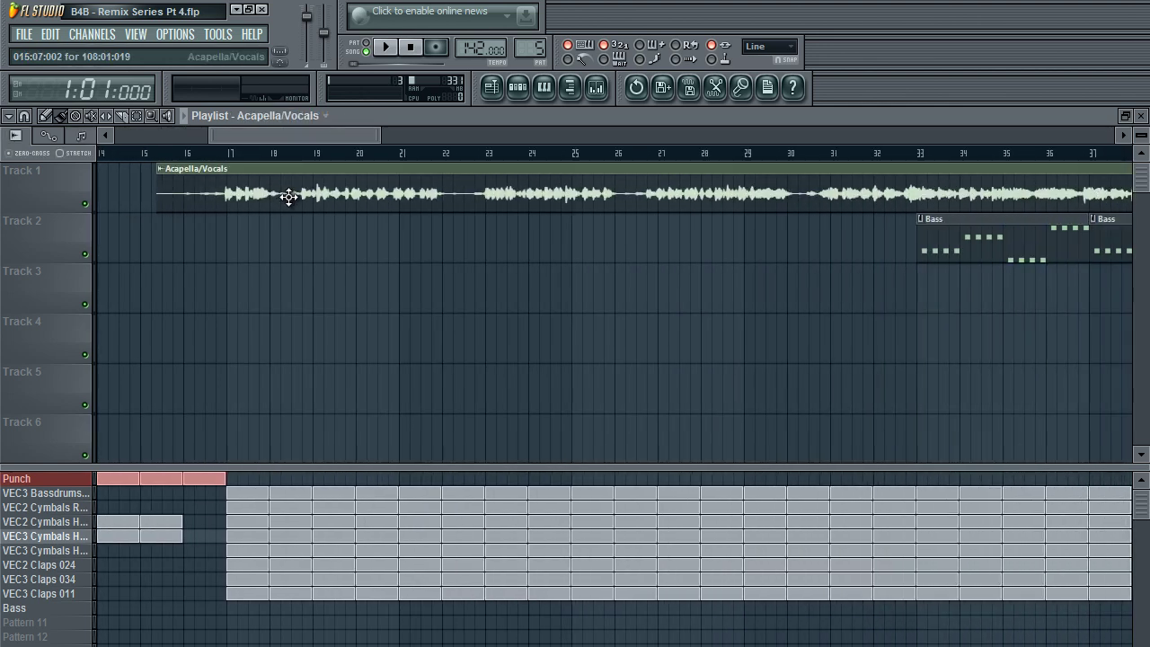
pyautogui.moveTo(274, 130); pyautogui.dragTo(277, 131)
pyautogui.moveTo(263, 192)
pyautogui.mouseDown()
pyautogui.moveTo(629, 198)
pyautogui.moveTo(889, 182)
pyautogui.moveTo(948, 166)
pyautogui.mouseUp()
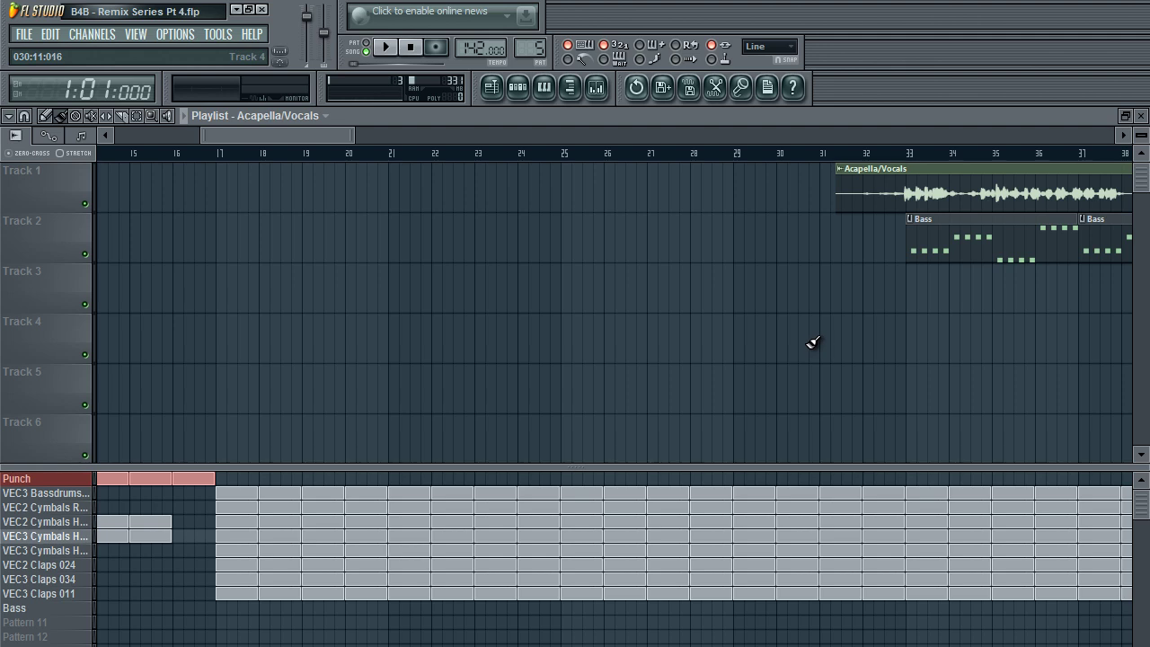
# Step: Undo and redo the Acapella/Vocals clip move repeatedly to compare both positions, keeping the clip at its moved position
pyautogui.hotkey('ctrl', 'z')
pyautogui.hotkey('ctrl', 'z')
pyautogui.hotkey('ctrl', 'z')
pyautogui.hotkey('ctrl', 'z')
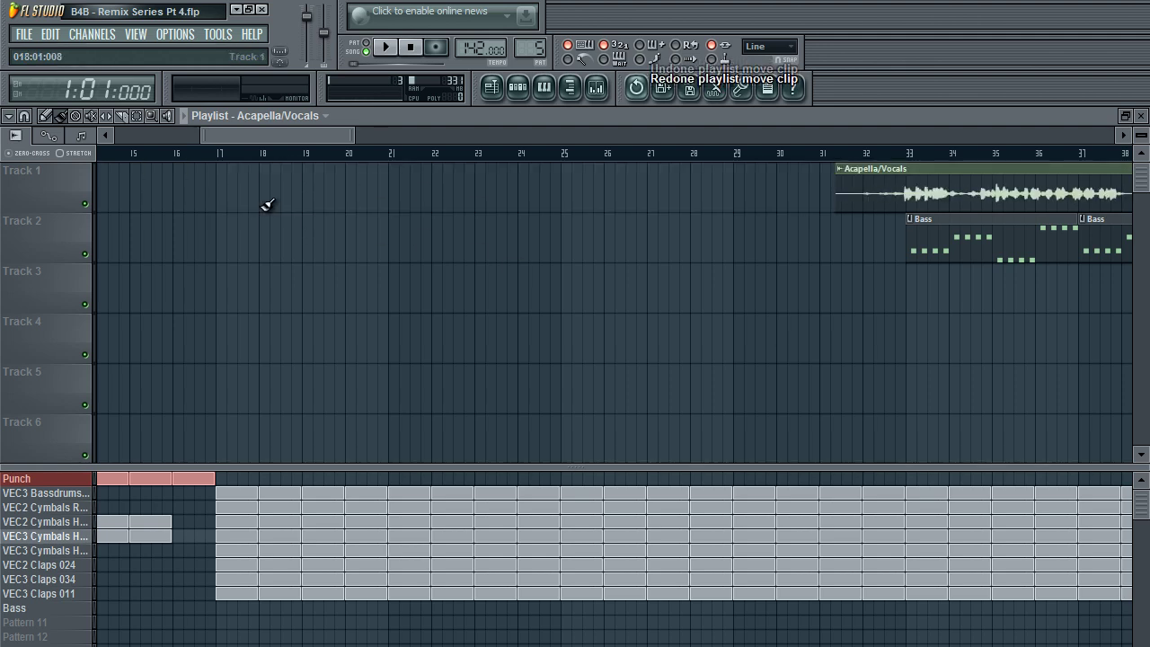
pyautogui.hotkey('ctrl', 'z')
pyautogui.hotkey('ctrl', 'z')
# Step: Play the intro from bar 1, check the Punch channel's sample settings during playback, and follow the arrangement toward bar 17
pyautogui.moveTo(298, 134); pyautogui.dragTo(50, 135)
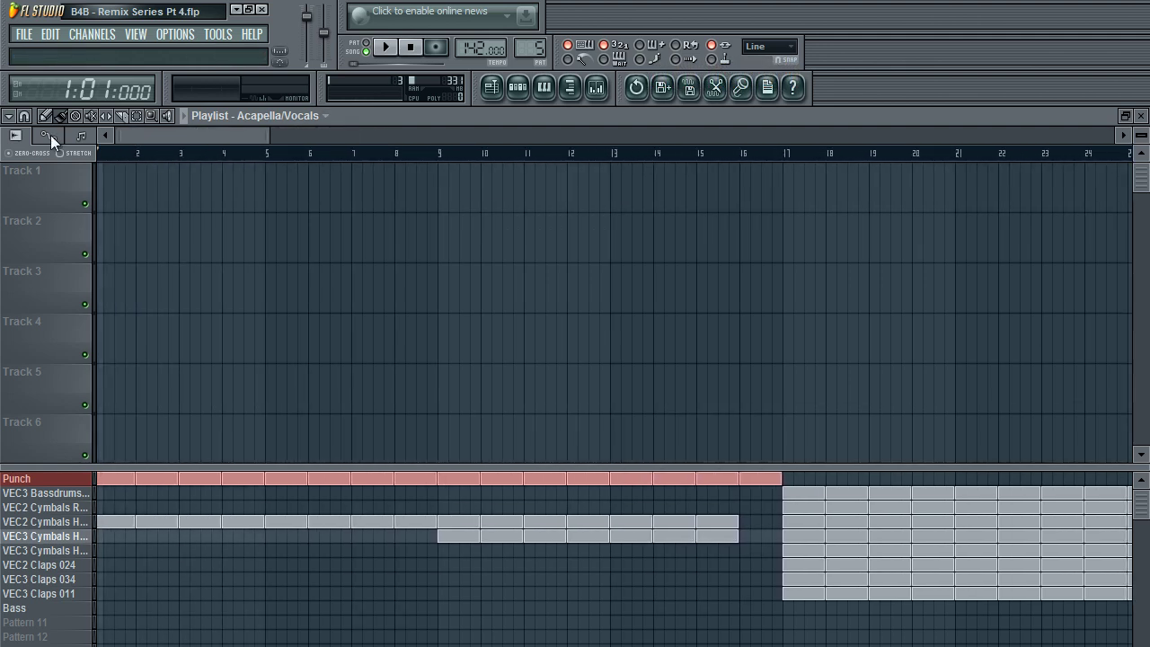
pyautogui.press('space')
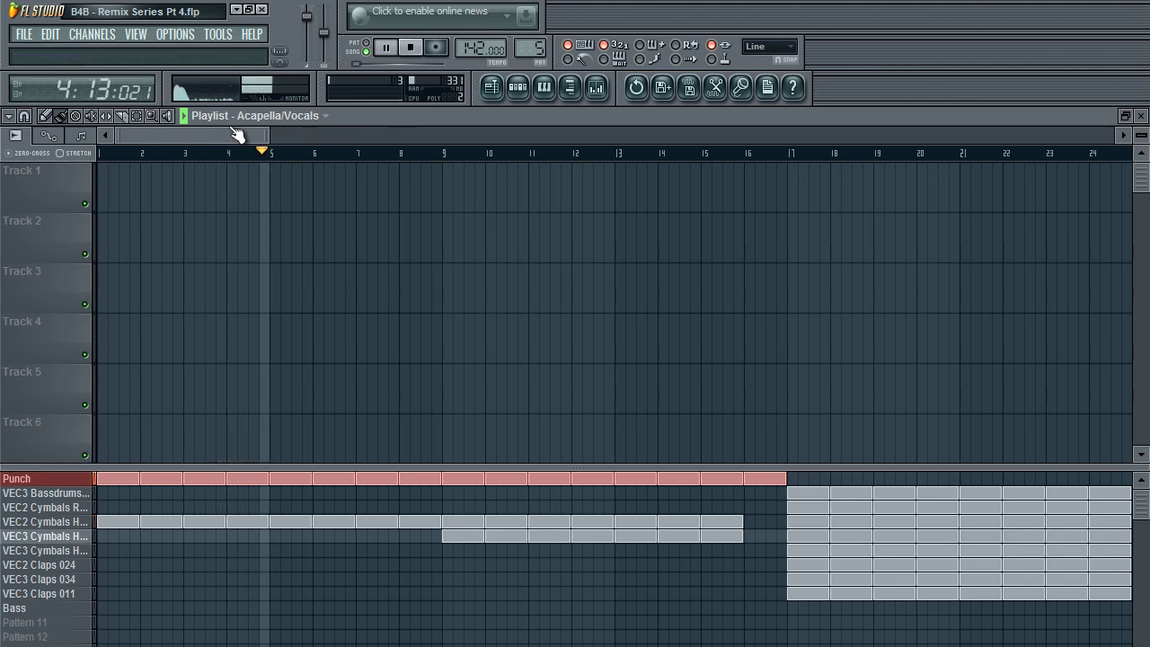
pyautogui.click(517, 87)
pyautogui.click(268, 225)
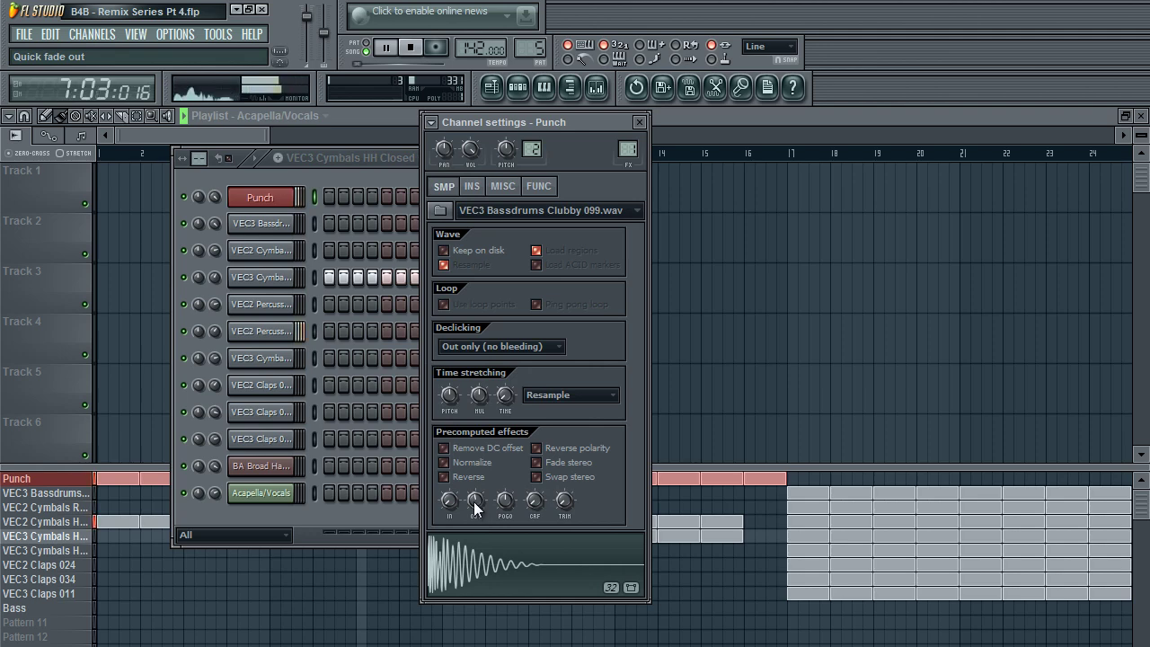
pyautogui.click(639, 122)
pyautogui.click(253, 135)
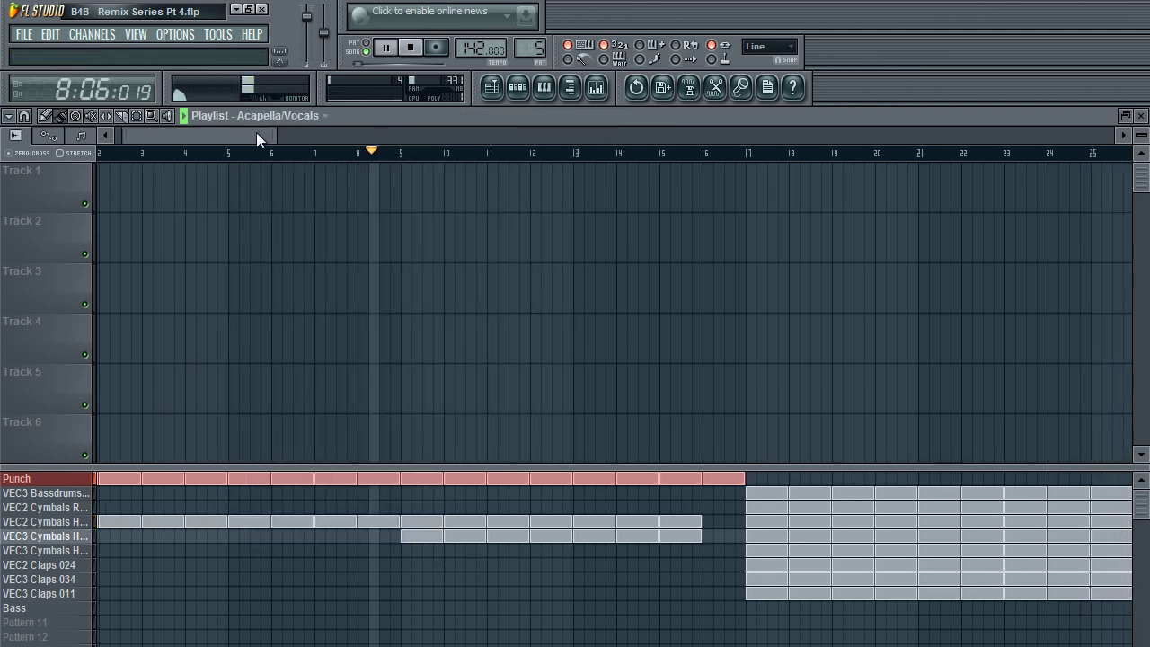
pyautogui.moveTo(264, 131); pyautogui.dragTo(290, 130)
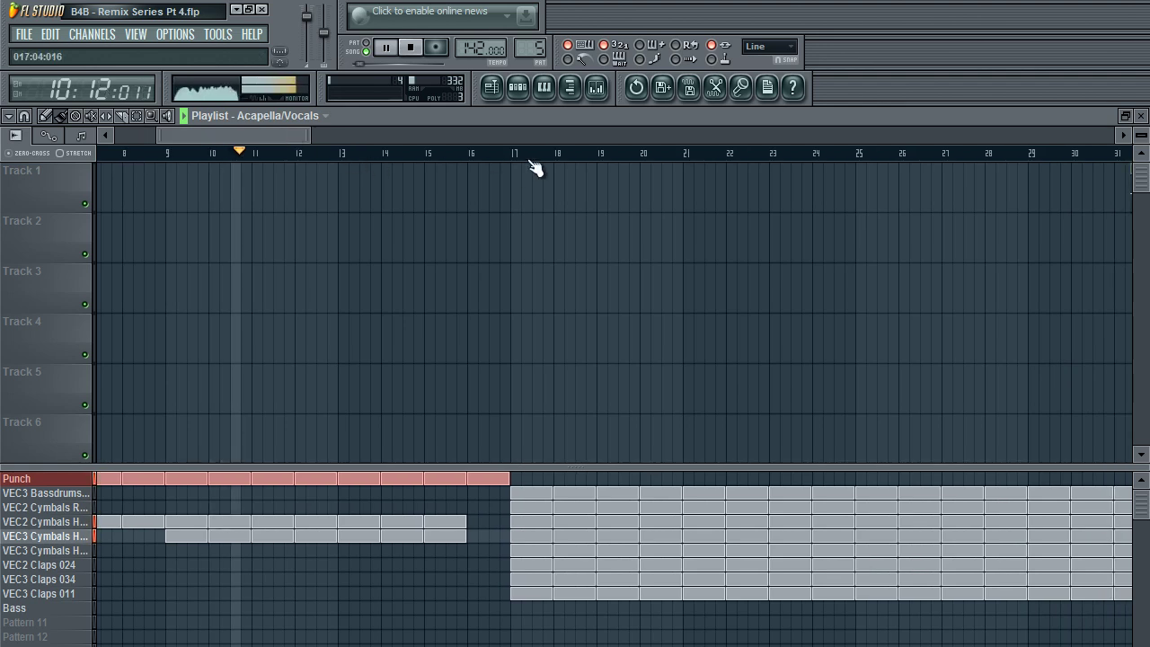
# Step: Check the VEC2 Percussion 01 track in the mixer during playback and close the mixer
pyautogui.click(596, 87)
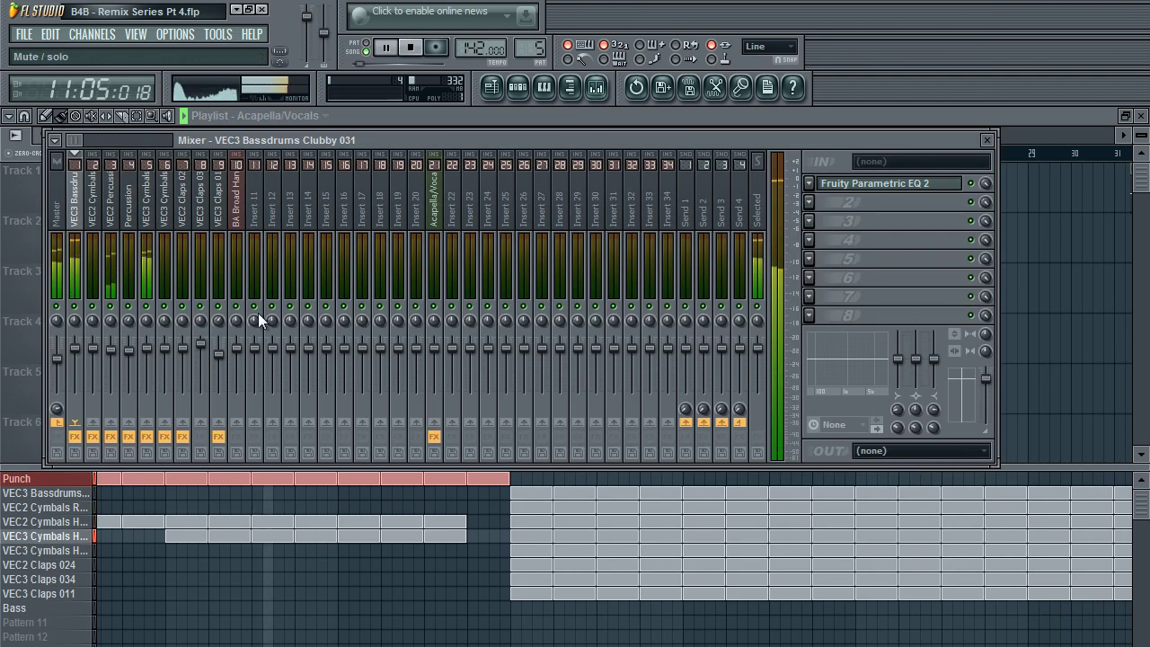
pyautogui.click(119, 356)
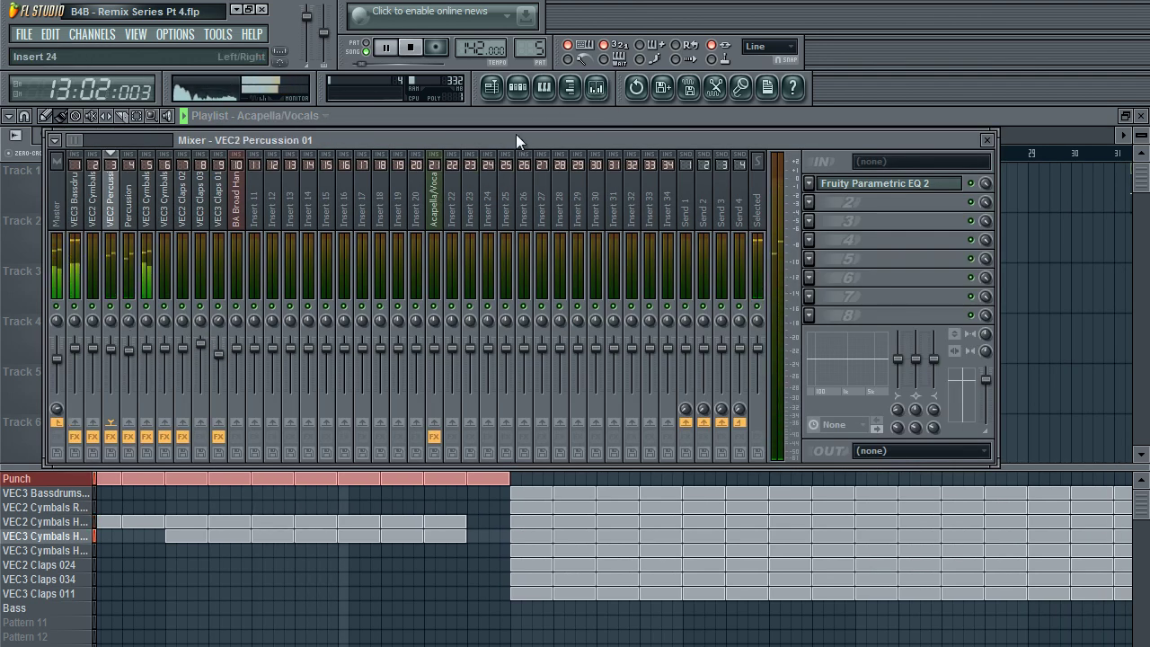
pyautogui.click(486, 119)
# Step: Add a VEC3 Cymbals HH Closed 02 clip at bar 16 and erase the Punch clip from that bar
pyautogui.moveTo(291, 134); pyautogui.dragTo(317, 135)
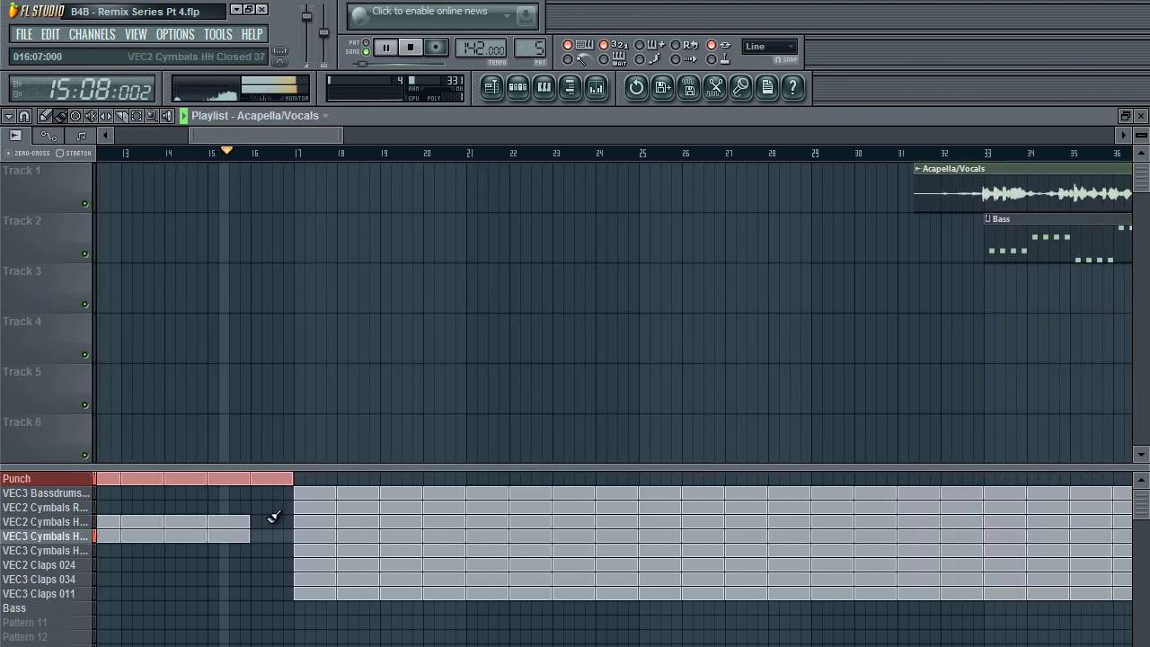
pyautogui.click(269, 535)
pyautogui.rightClick(256, 479)
pyautogui.rightClick(245, 480)
pyautogui.click(221, 478)
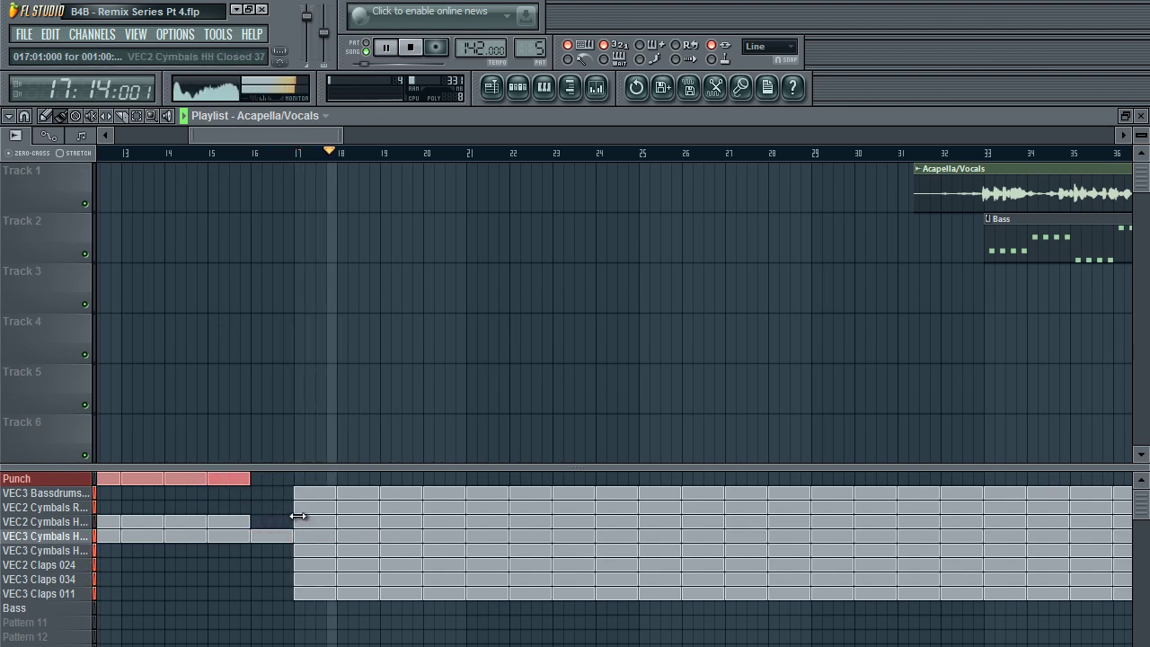
# Step: Stop playback and set the playback position to the start of bar 16
pyautogui.press('space')
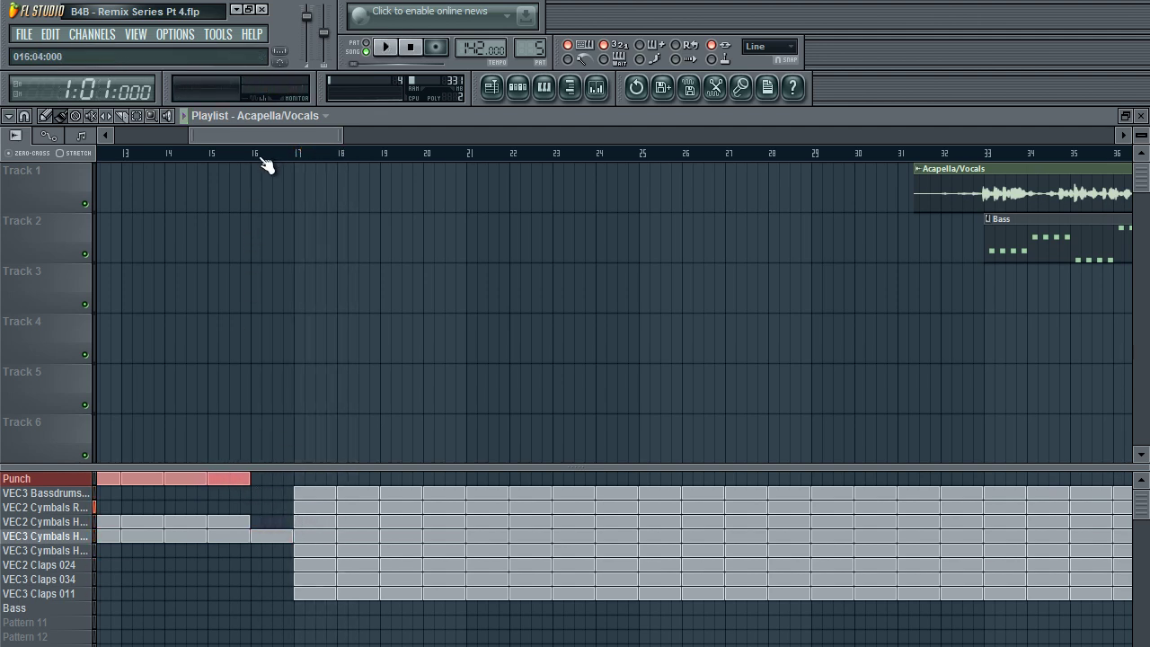
pyautogui.moveTo(261, 159); pyautogui.dragTo(288, 174)
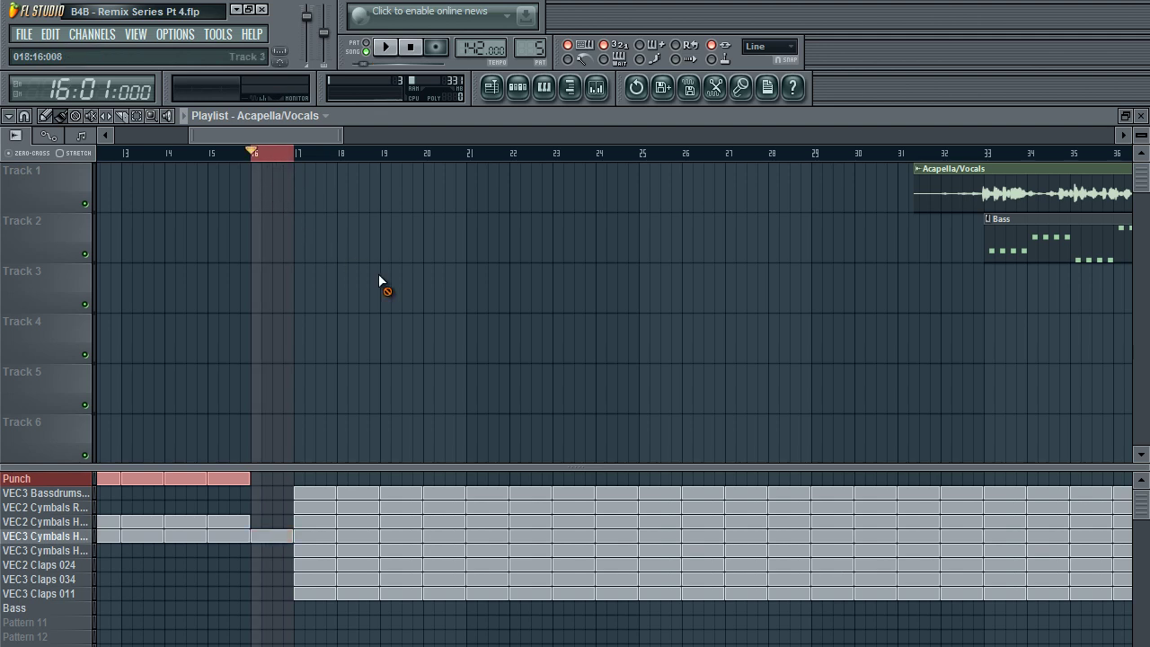
pyautogui.click(268, 169)
# Step: Erase all the Bass clips from Track 2 of the playlist
pyautogui.moveTo(291, 135); pyautogui.dragTo(388, 208)
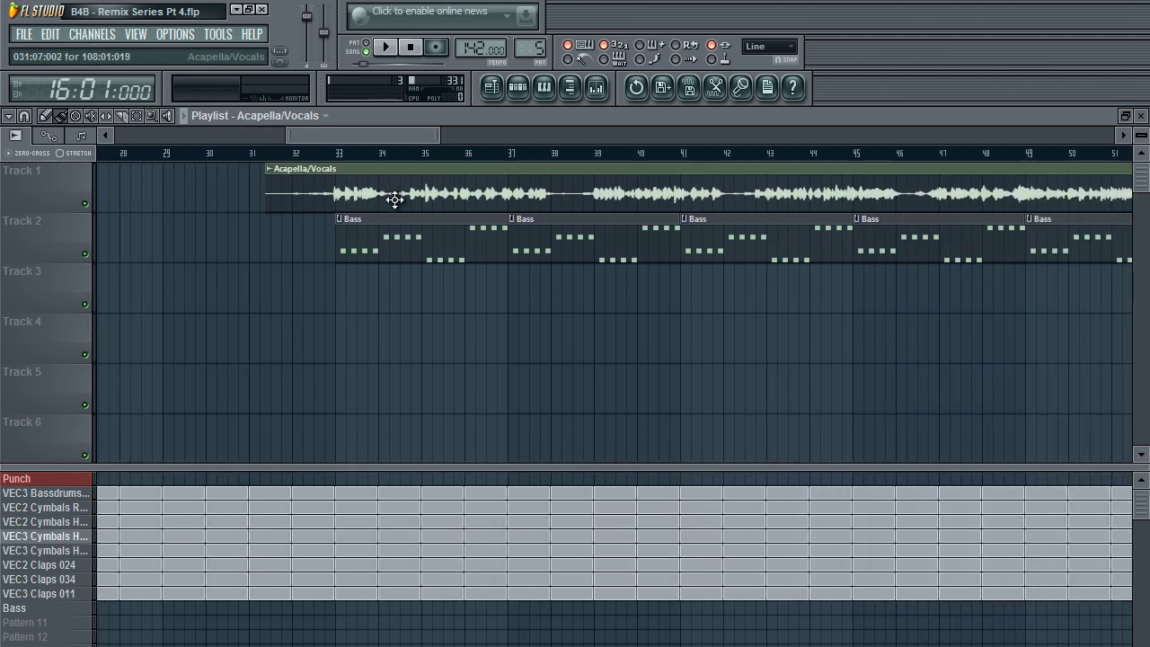
pyautogui.click(517, 95)
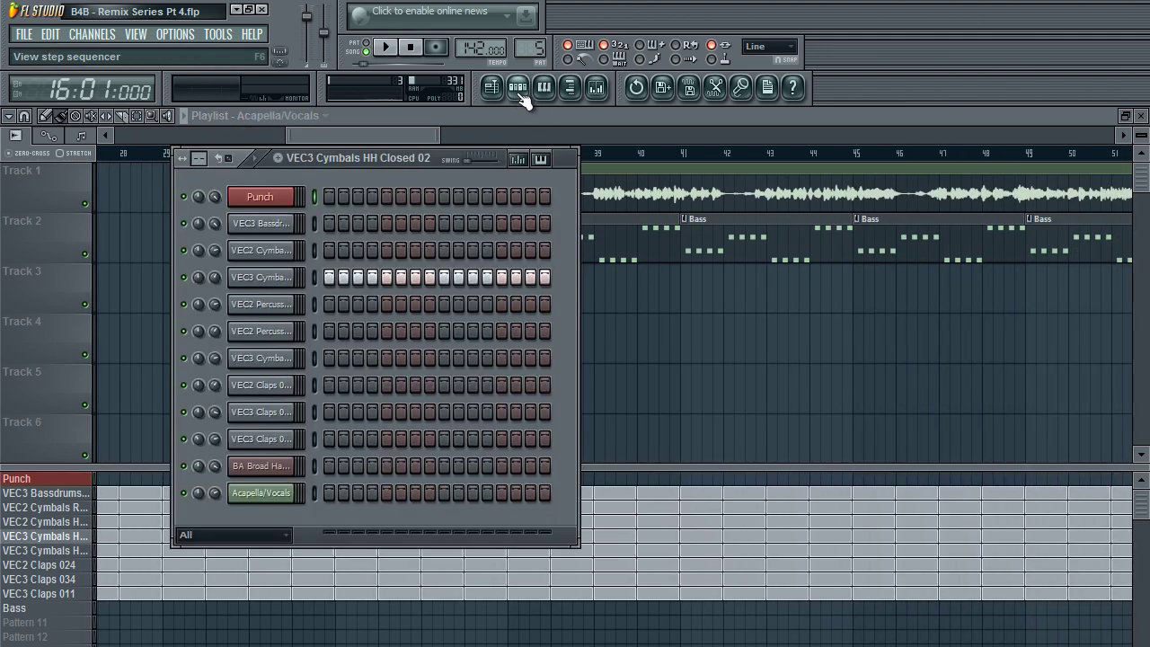
pyautogui.click(522, 95)
pyautogui.rightClick(498, 237)
pyautogui.scroll(-5, 431, 247)
pyautogui.rightClick(386, 249)
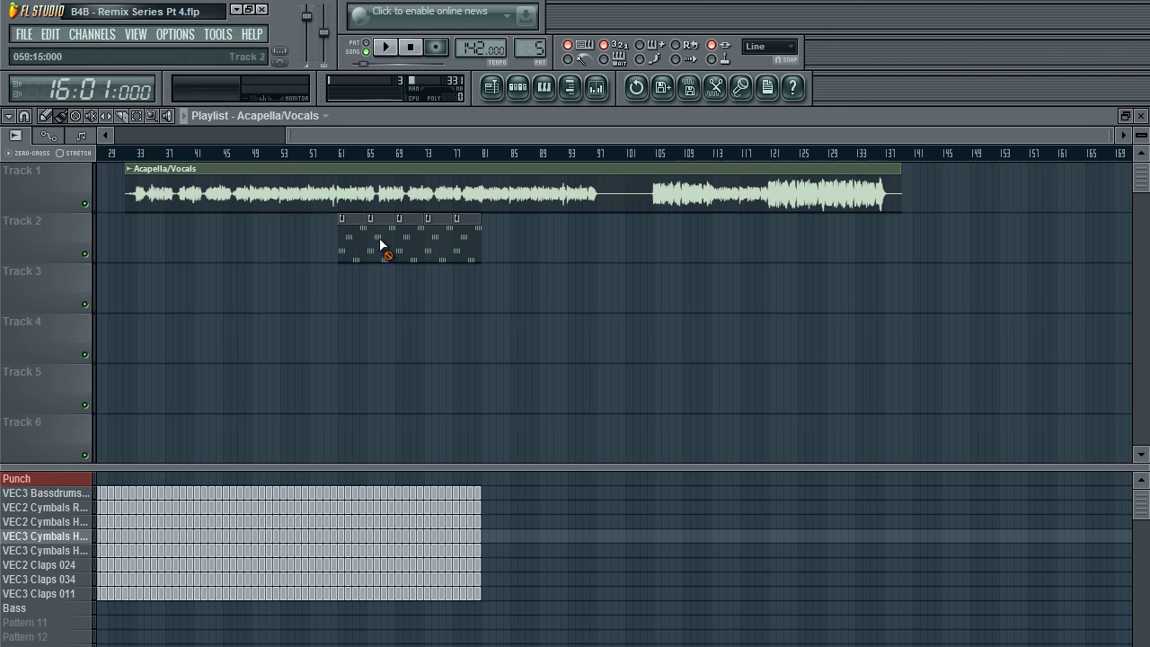
pyautogui.scroll(5, 339, 220)
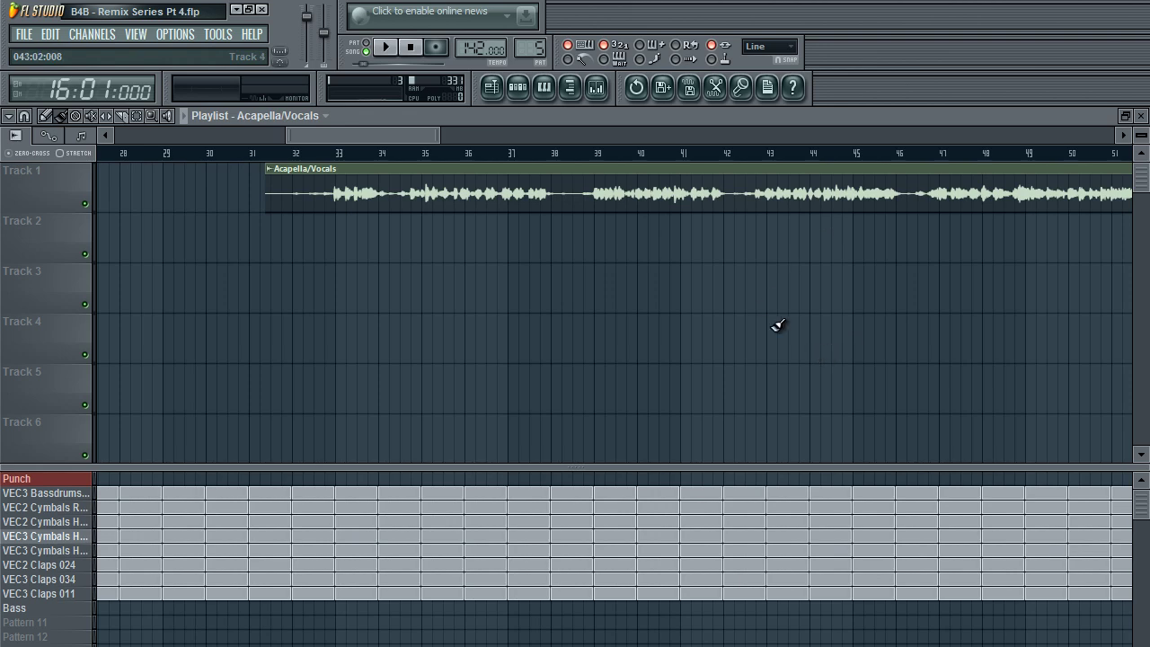
# Step: Play the break at bar 16, then audition the vocals from bars 33, 34 and 36
pyautogui.moveTo(372, 132)
pyautogui.mouseDown()
pyautogui.moveTo(232, 129)
pyautogui.moveTo(392, 164)
pyautogui.moveTo(281, 144)
pyautogui.moveTo(278, 165)
pyautogui.moveTo(232, 171)
pyautogui.mouseUp()
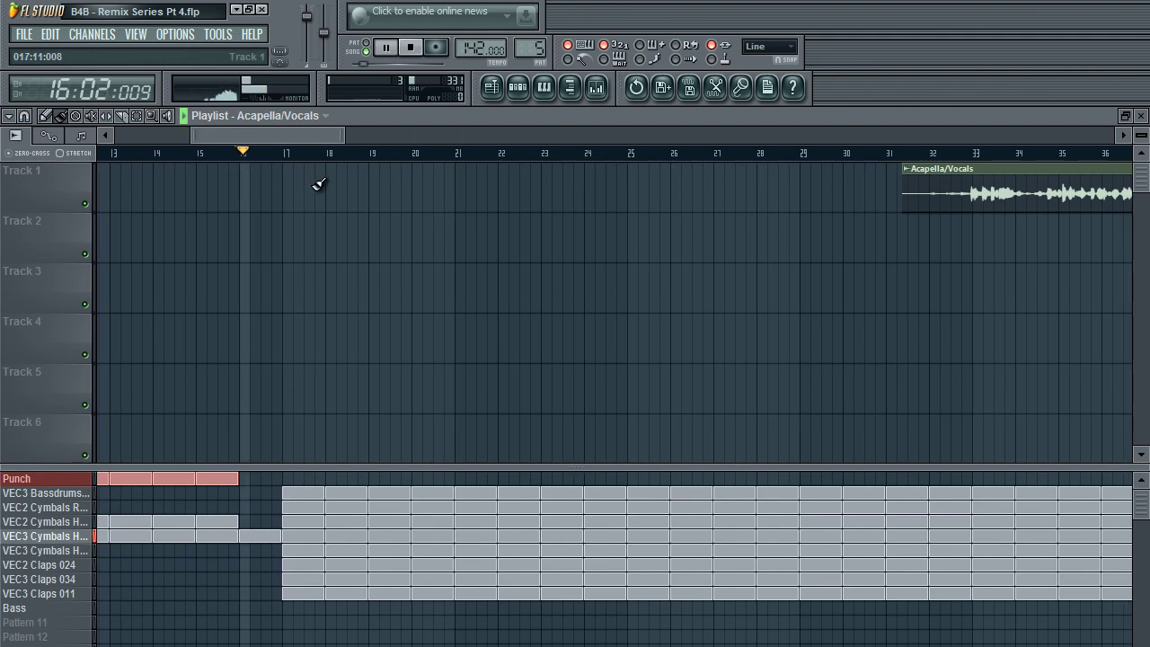
pyautogui.press('space')
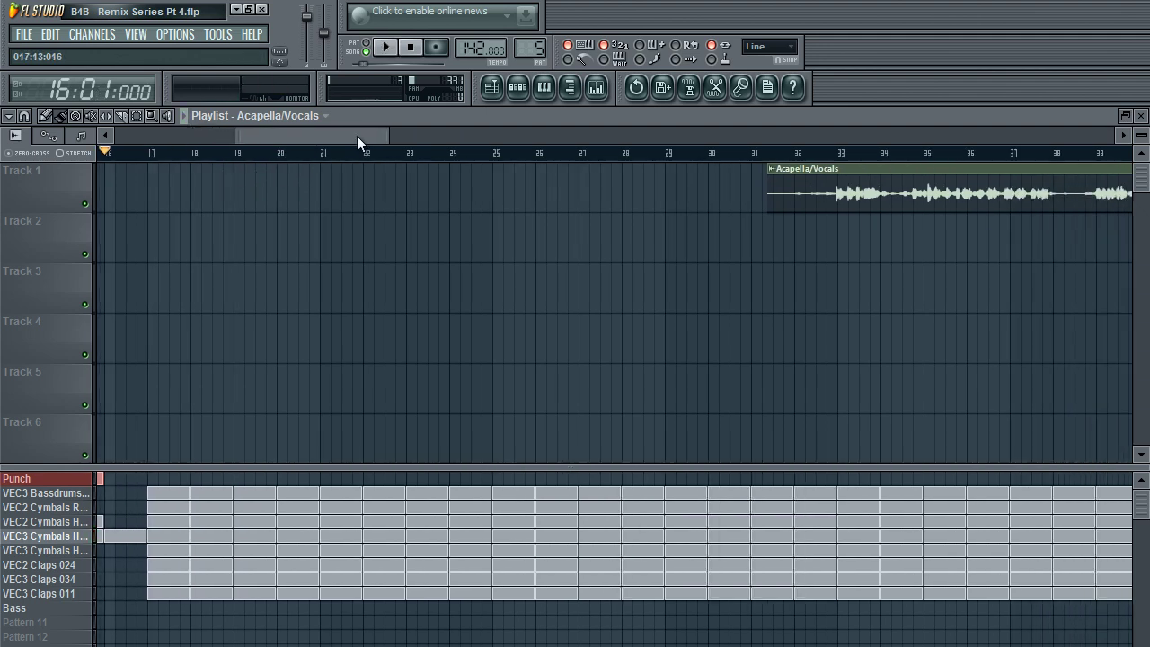
pyautogui.moveTo(357, 136); pyautogui.dragTo(410, 145)
pyautogui.click(321, 153)
pyautogui.press('space')
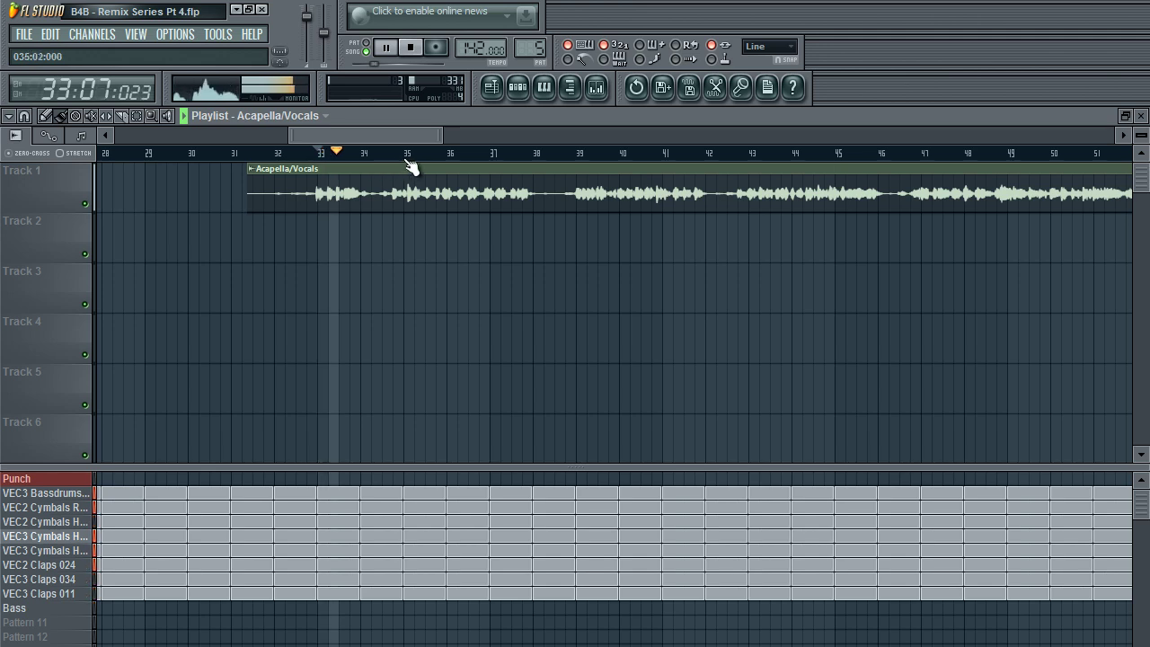
pyautogui.click(387, 152)
pyautogui.moveTo(411, 136); pyautogui.dragTo(422, 137)
pyautogui.press('space')
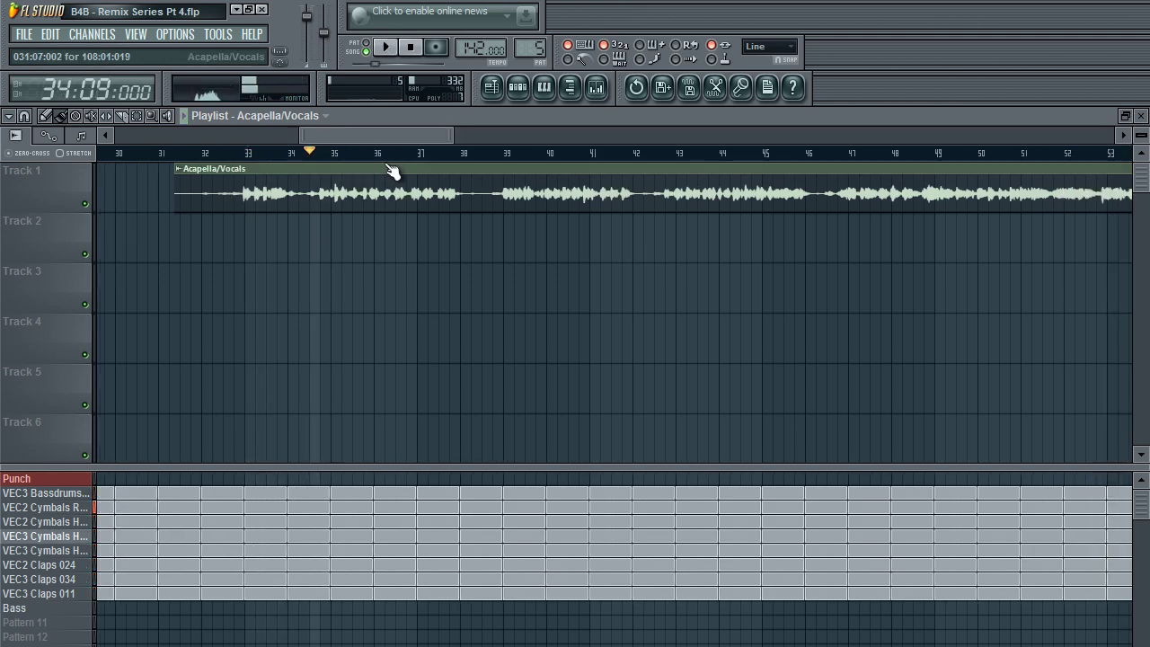
pyautogui.press('space')
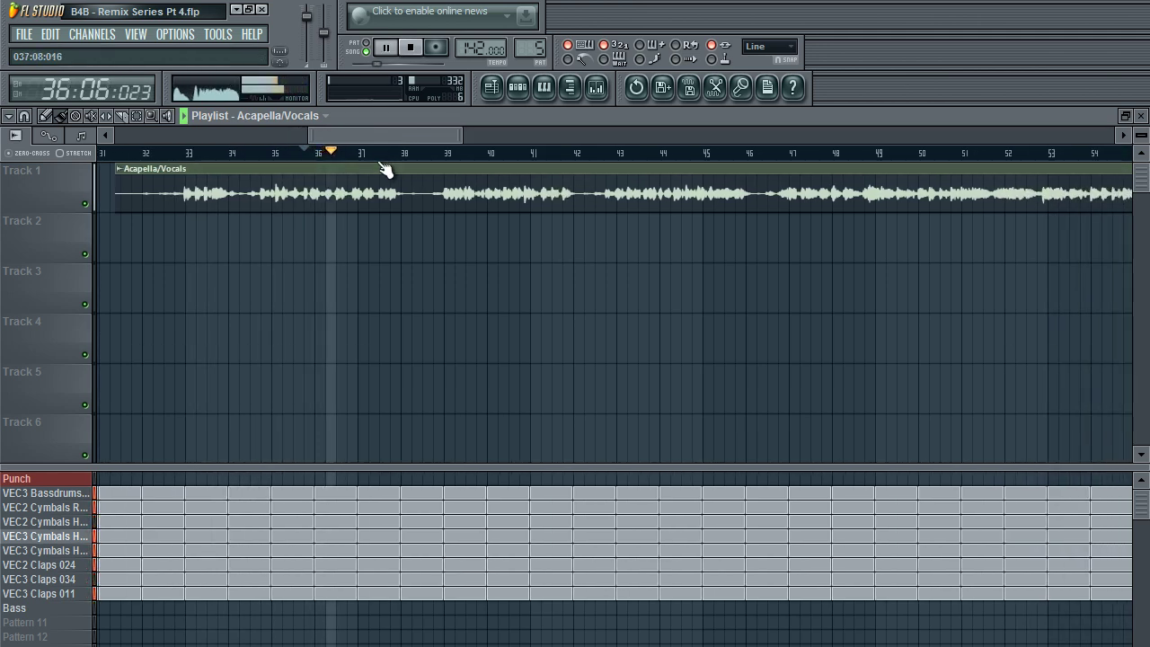
# Step: Audition the Acapella/Vocals clip in short passages from bar 37 onward to bar 46 to follow the verse
pyautogui.click(376, 157)
pyautogui.press('space')
pyautogui.moveTo(394, 137); pyautogui.dragTo(489, 131)
pyautogui.click(434, 155)
pyautogui.press('space')
pyautogui.press('space')
pyautogui.click(458, 155)
pyautogui.press('space')
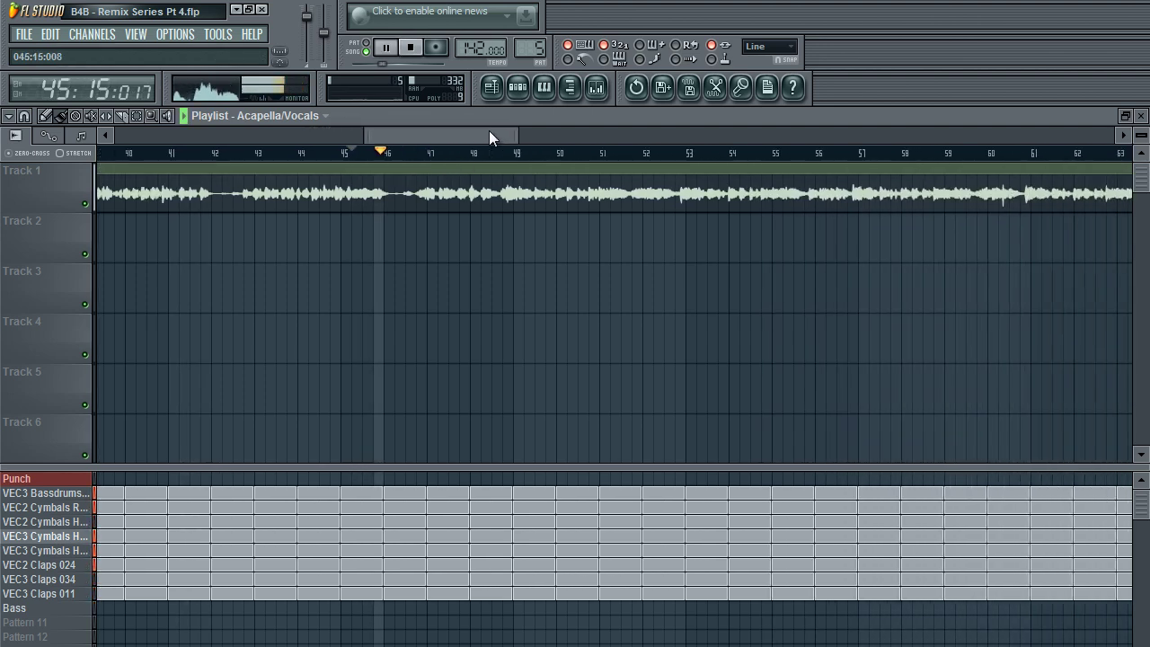
pyautogui.press('space')
pyautogui.click(409, 154)
pyautogui.press('space')
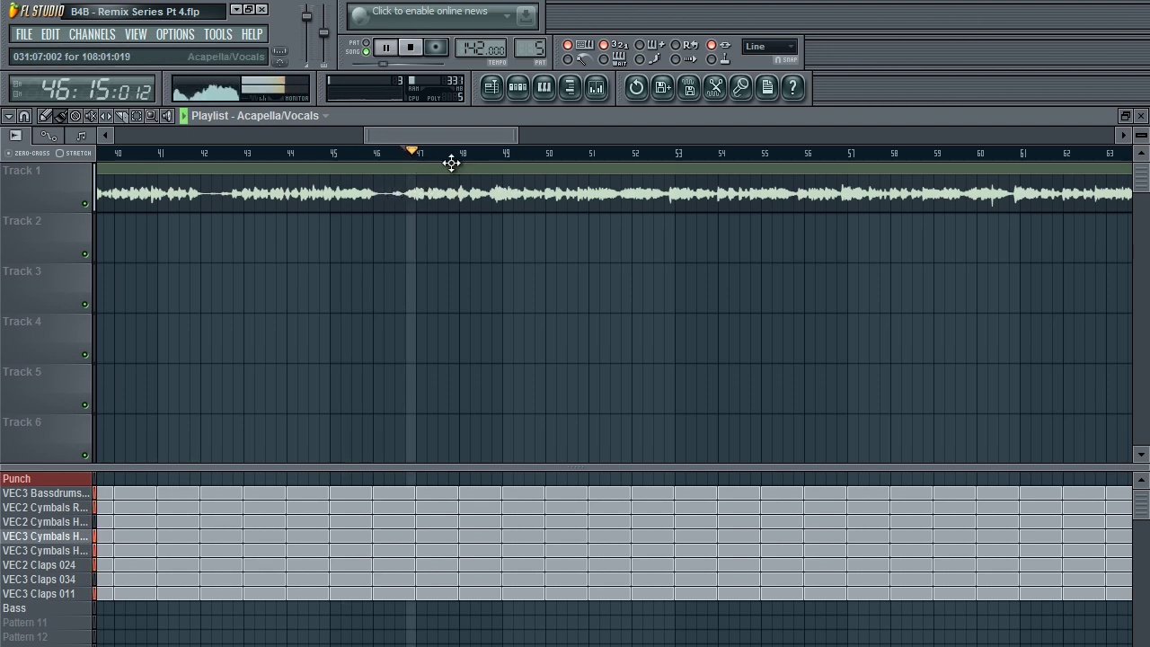
# Step: Play the vocal phrase from bar 47 twice to check how it runs toward bar 49
pyautogui.press('space')
pyautogui.click(418, 154)
pyautogui.press('space')
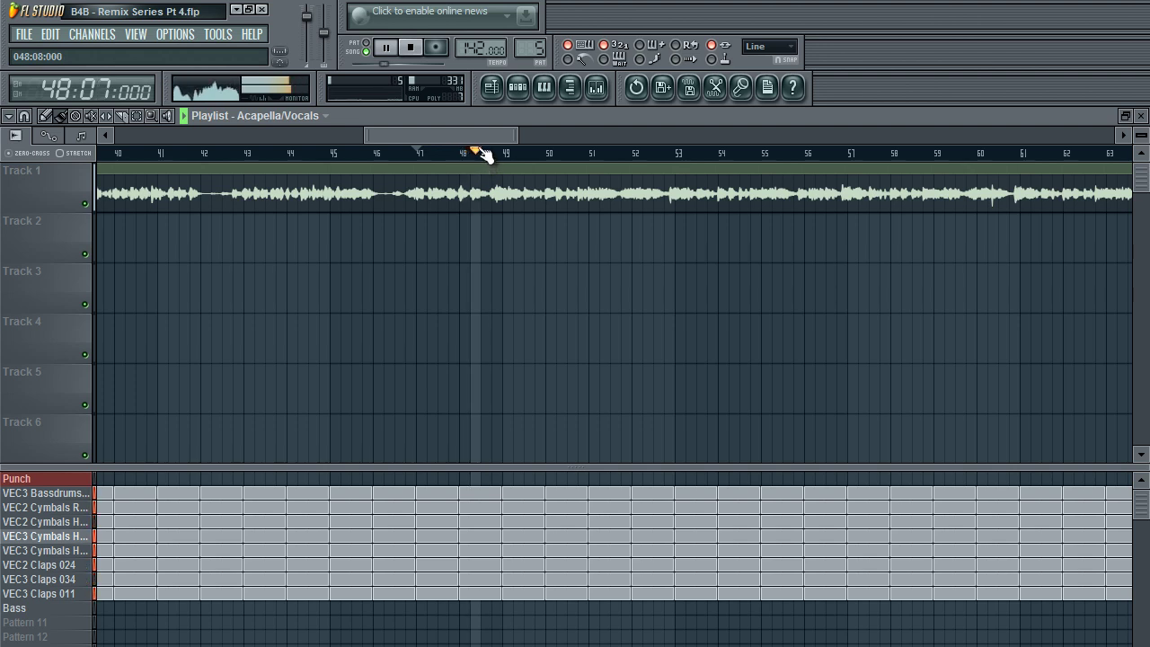
pyautogui.press('space')
pyautogui.moveTo(474, 143); pyautogui.dragTo(487, 144)
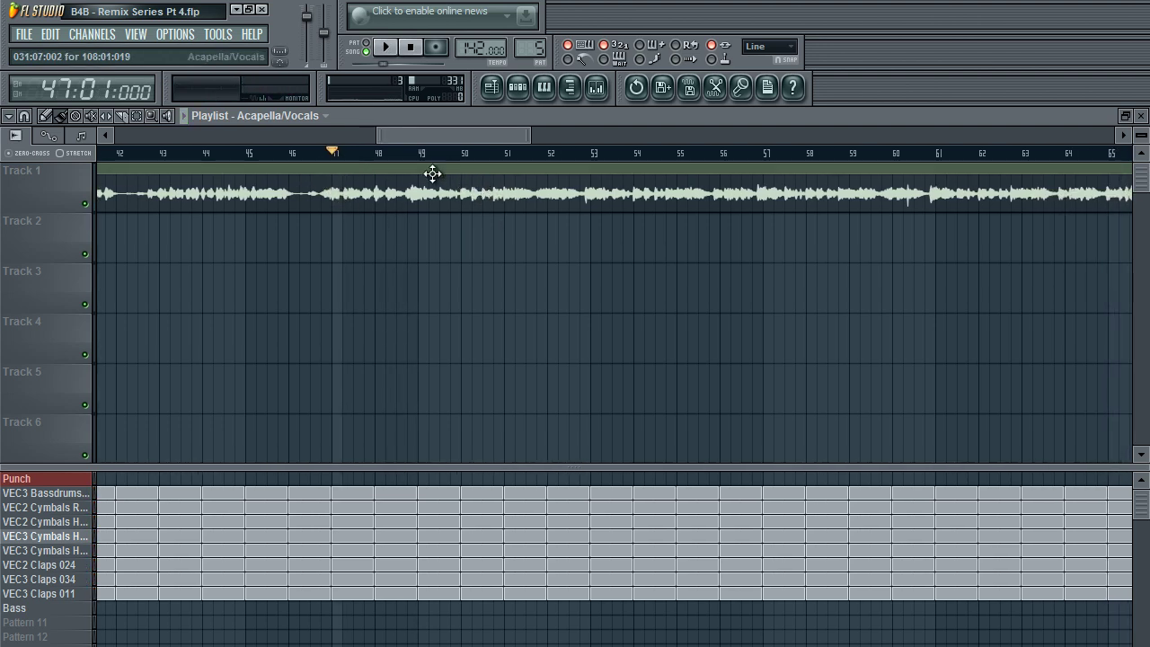
pyautogui.press('space')
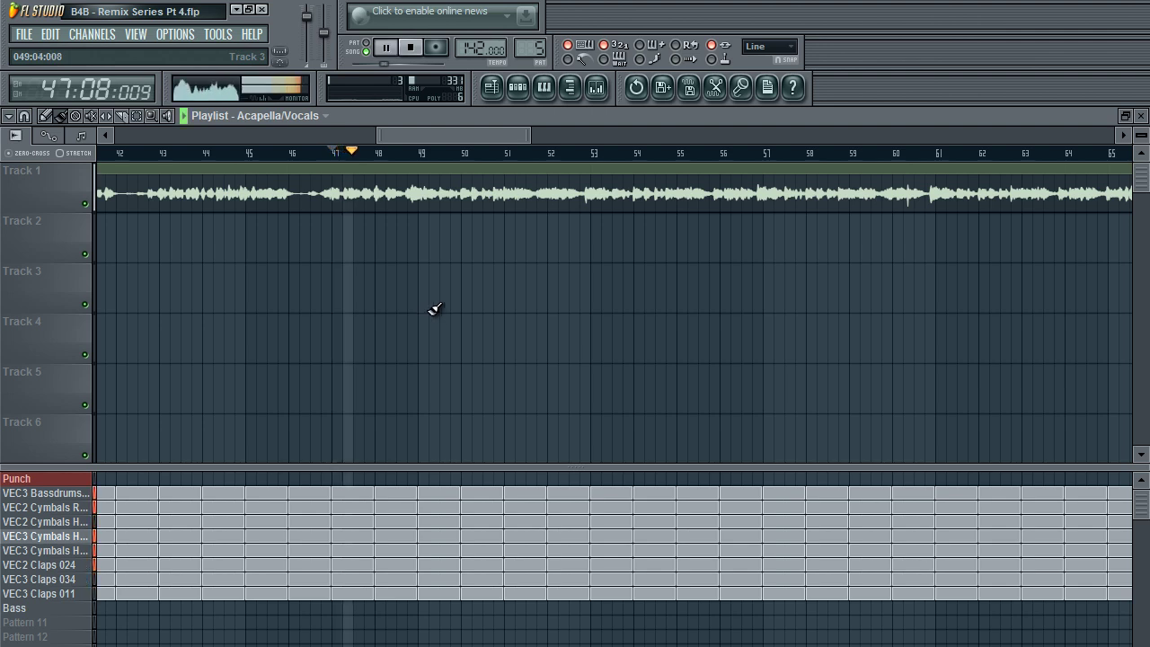
pyautogui.press('space')
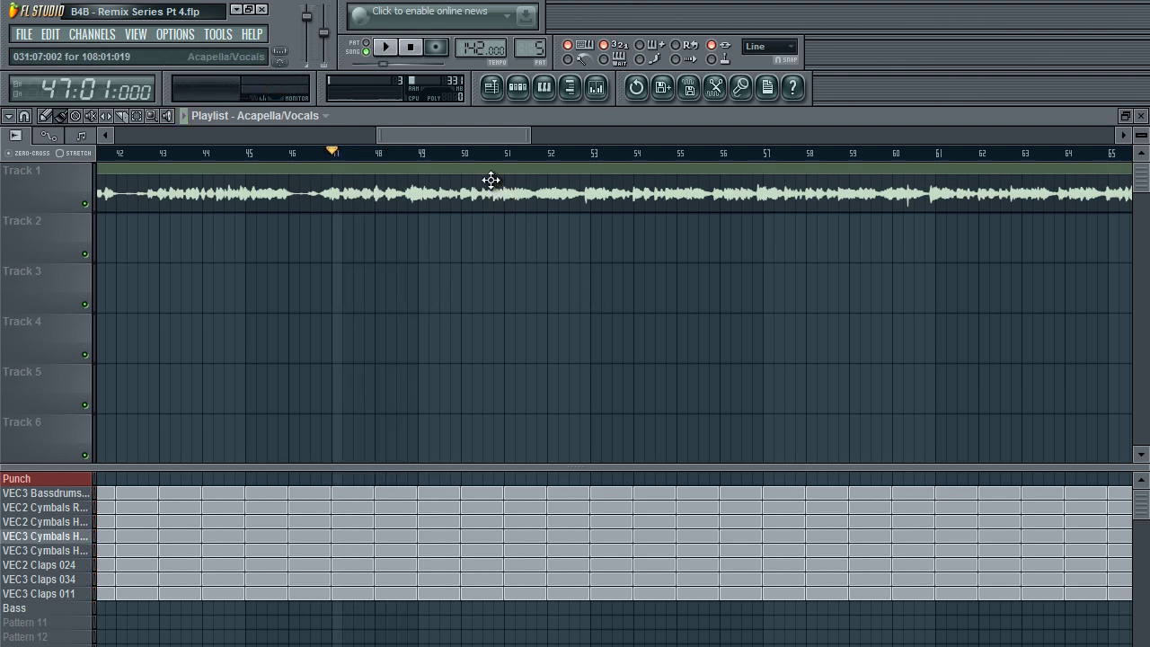
# Step: Play the vocals from bar 37, then from beat position 47:05, to compare the two passages
pyautogui.moveTo(449, 137); pyautogui.dragTo(371, 167)
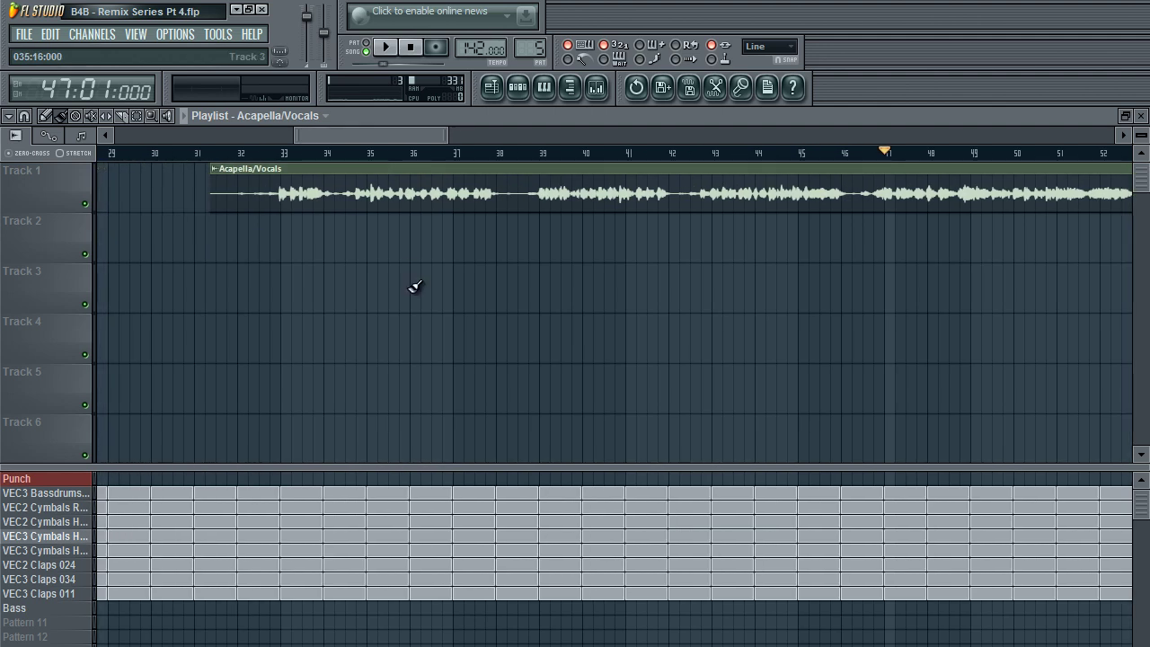
pyautogui.click(468, 151)
pyautogui.press('space')
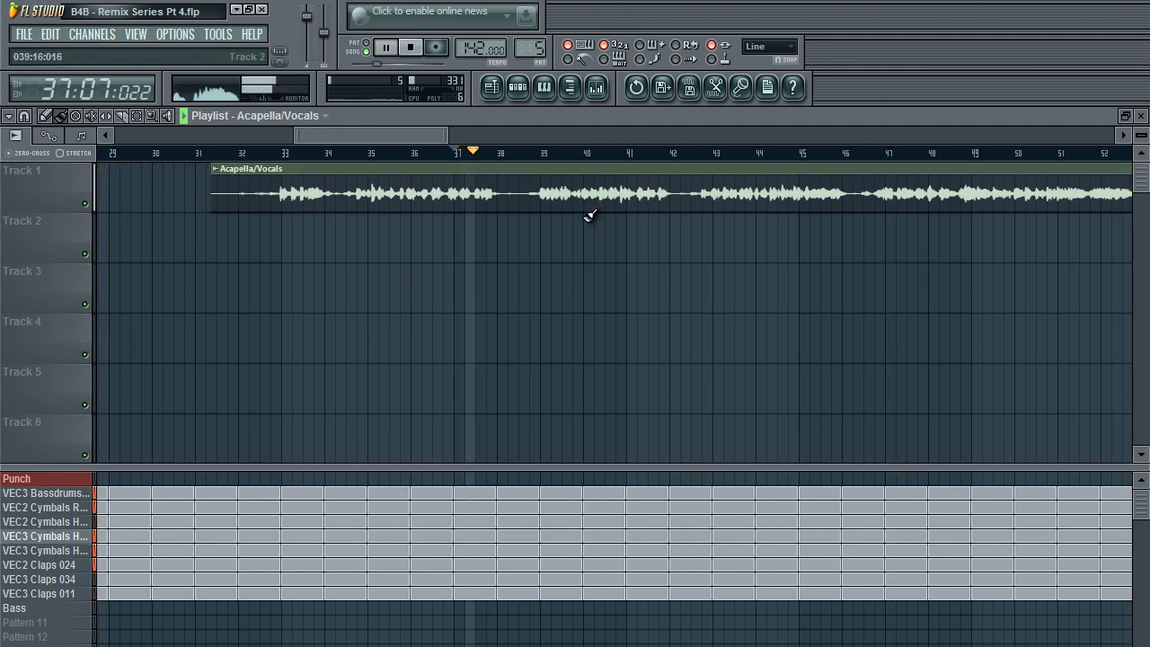
pyautogui.press('space')
pyautogui.moveTo(402, 134); pyautogui.dragTo(481, 144)
pyautogui.click(376, 156)
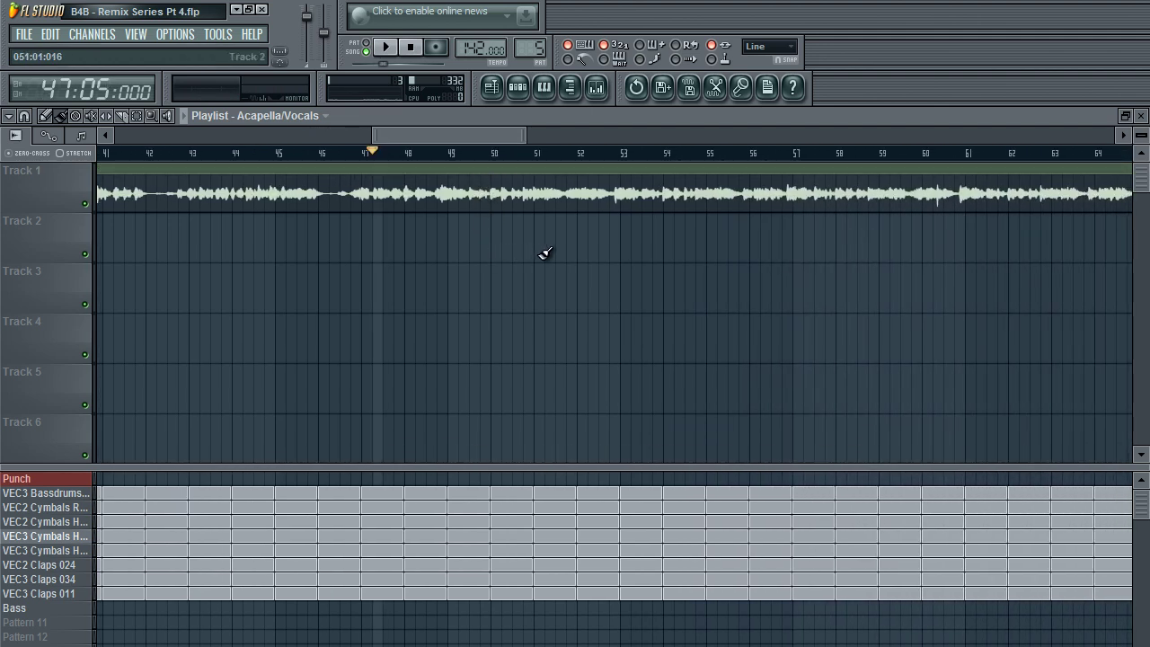
pyautogui.press('space')
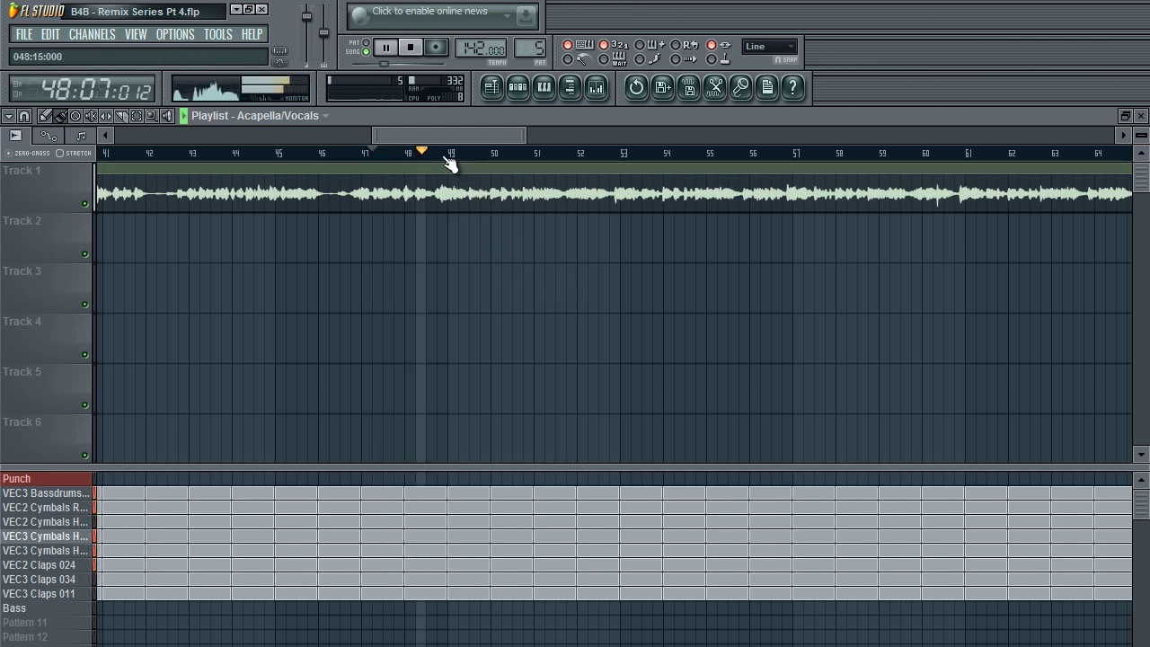
# Step: Play the vocals around bars 49 to 52, restarting near bar 51 to locate the start of the phrase
pyautogui.moveTo(469, 137); pyautogui.dragTo(477, 136)
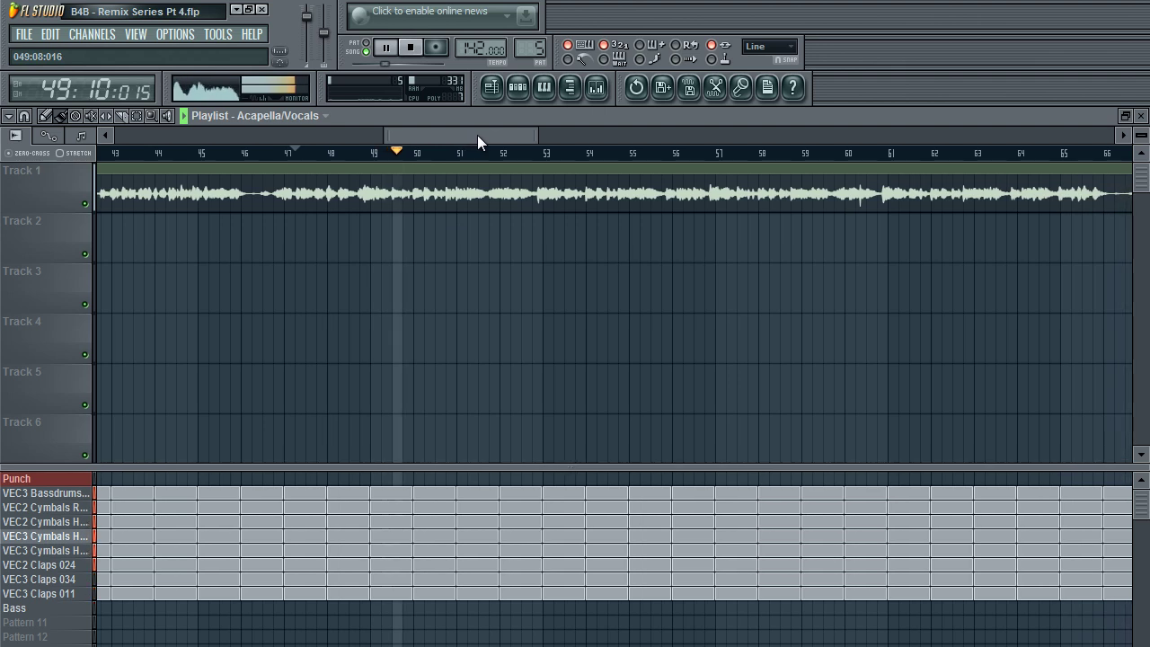
pyautogui.press('space')
pyautogui.moveTo(354, 155); pyautogui.dragTo(502, 156)
pyautogui.press('space')
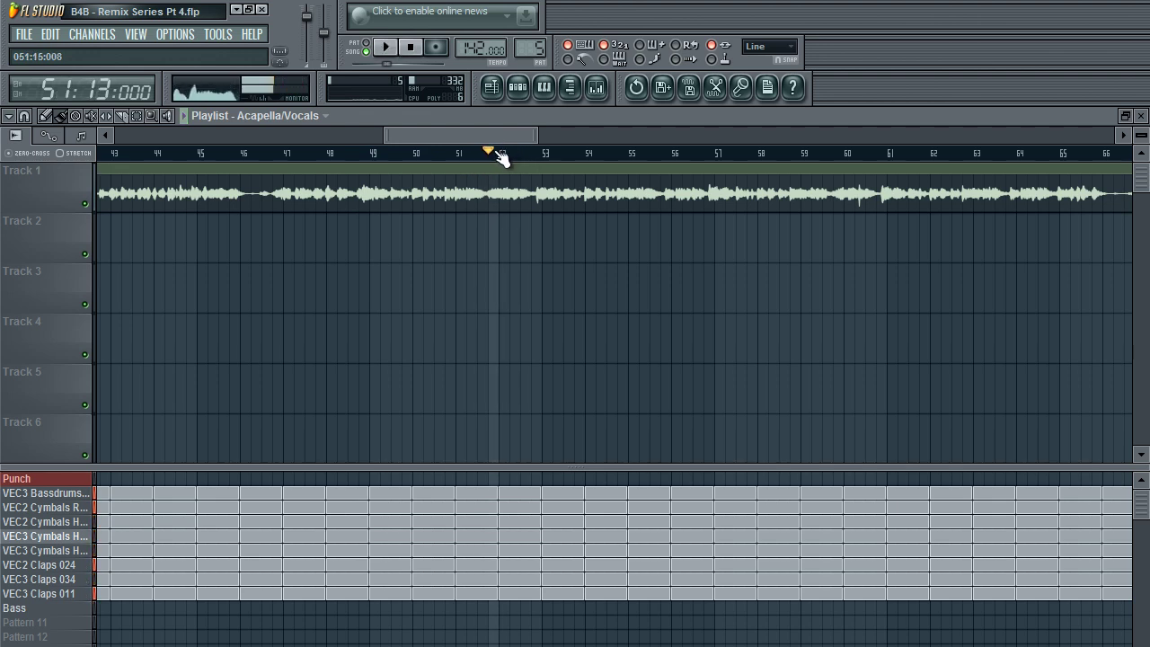
pyautogui.click(456, 162)
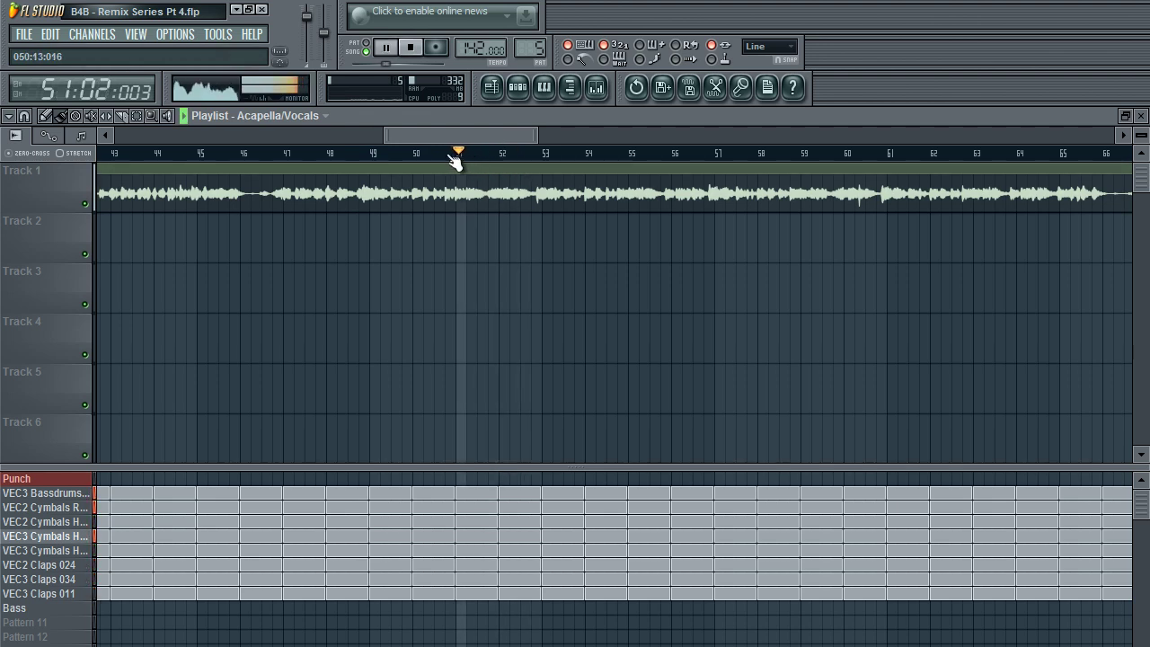
pyautogui.click(451, 160)
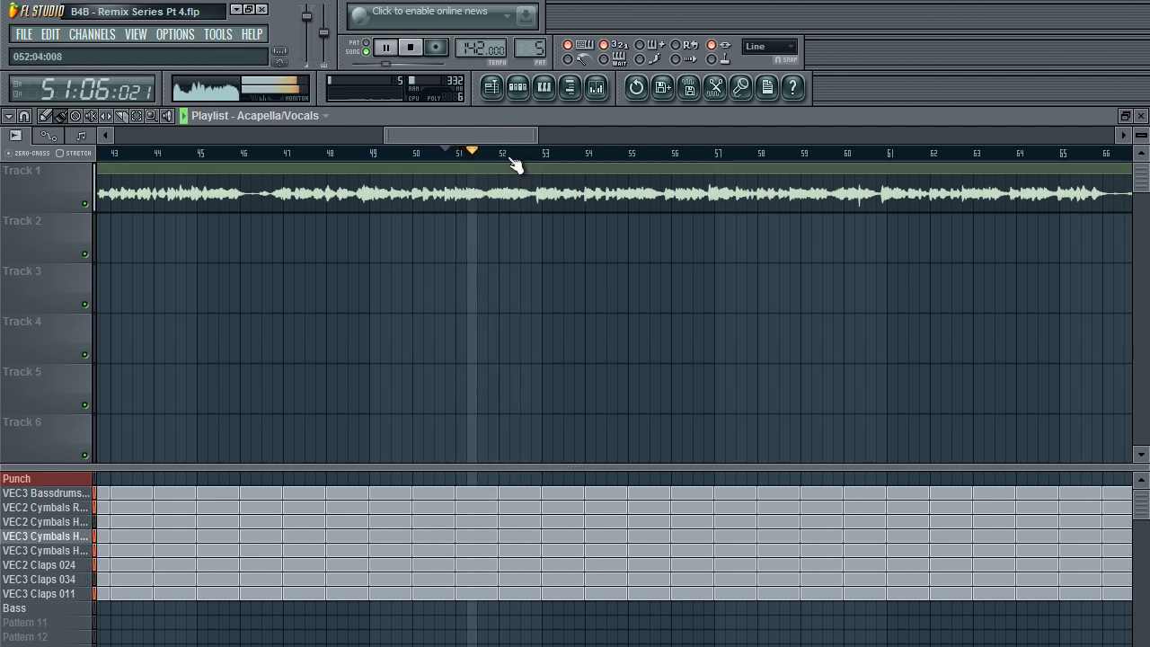
pyautogui.moveTo(494, 131); pyautogui.dragTo(506, 134)
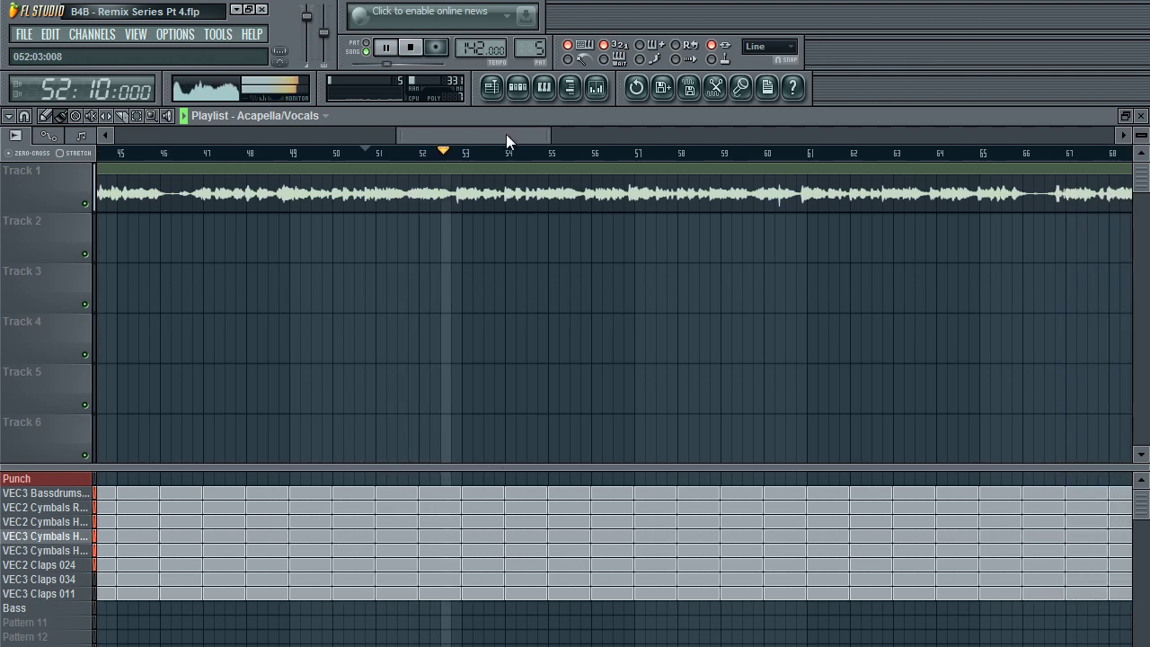
# Step: Audition the vocals from 55:13 and 54:09, then set the playback position to the phrase start at 50:13
pyautogui.press('space')
pyautogui.click(542, 155)
pyautogui.press('space')
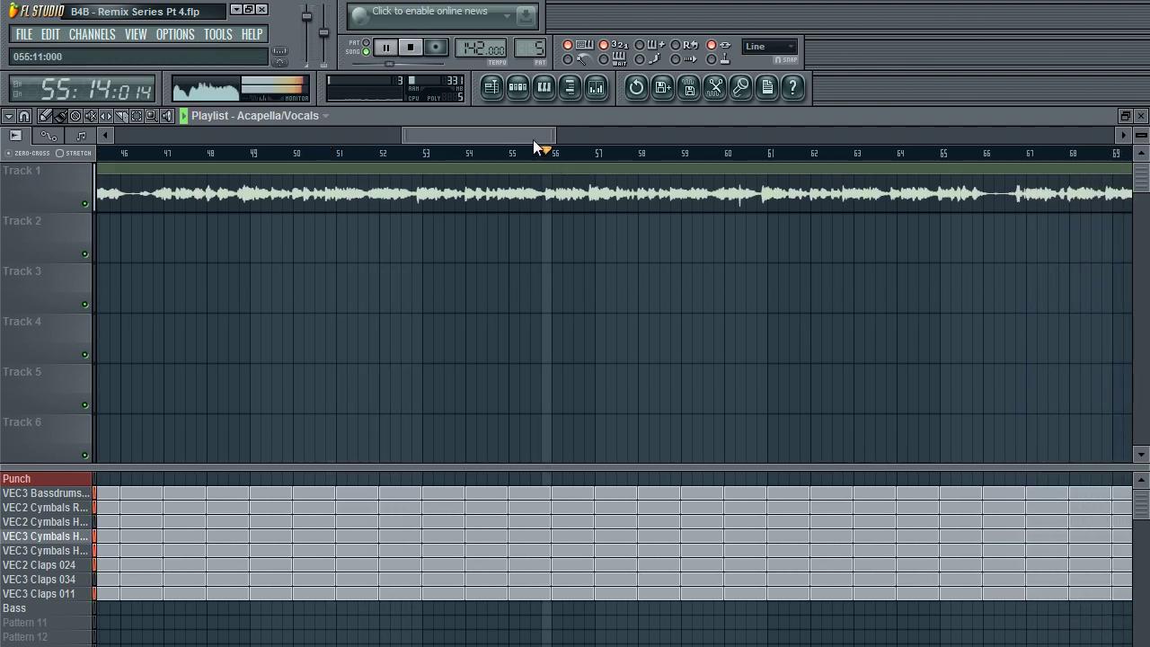
pyautogui.press('space')
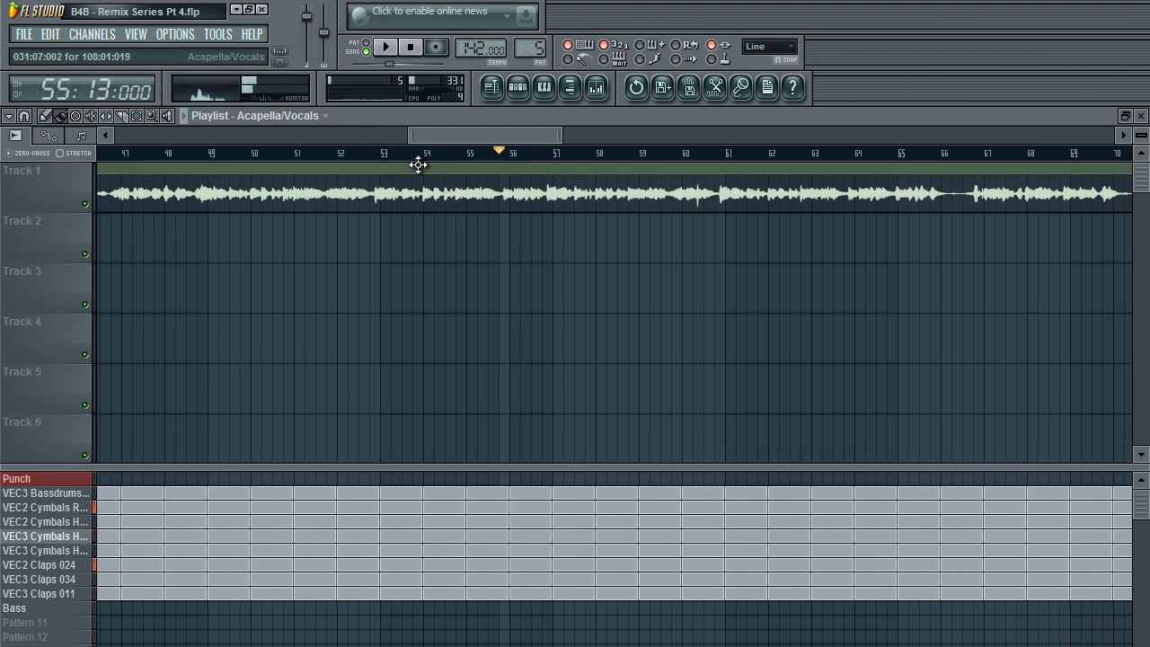
pyautogui.click(449, 163)
pyautogui.press('space')
pyautogui.press('space')
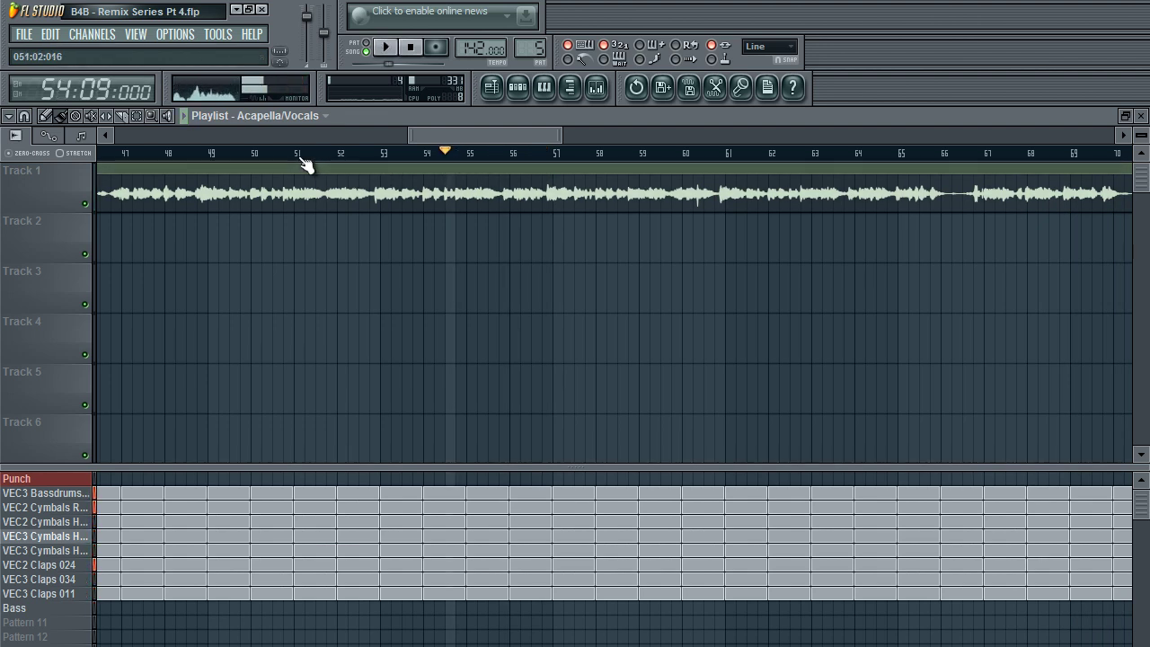
pyautogui.click(288, 155)
pyautogui.click(289, 156)
pyautogui.press('space')
pyautogui.press('space')
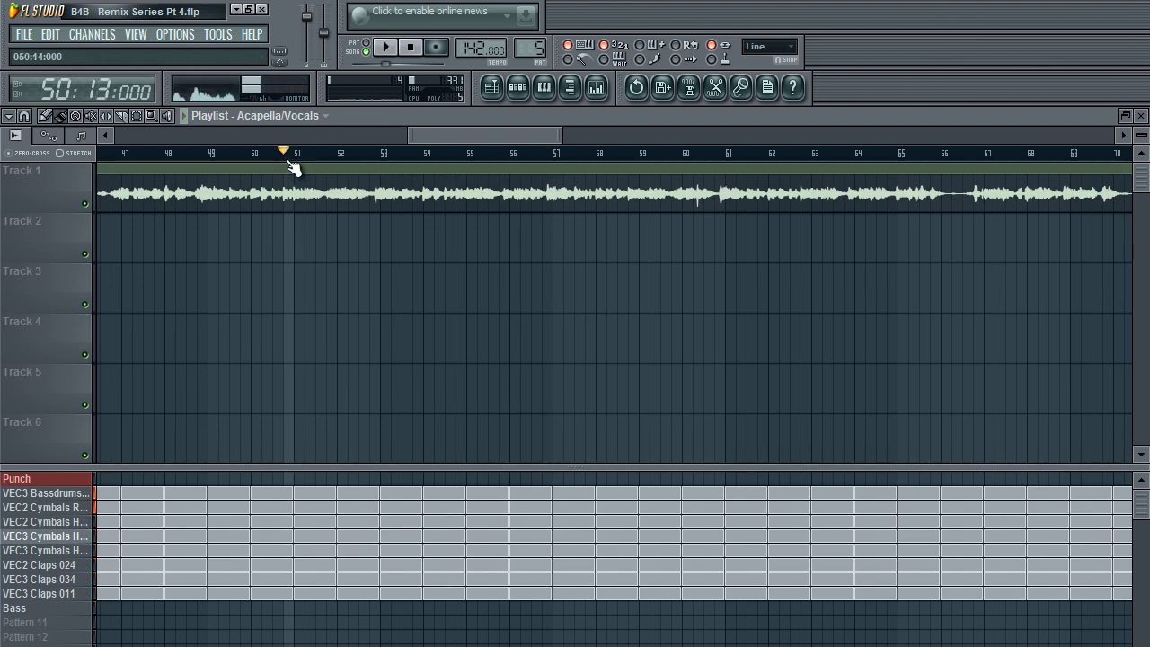
# Step: Set the playlist snap to none, slice the Acapella/Vocals clip at 50:13, and play from the cut
pyautogui.click(25, 116)
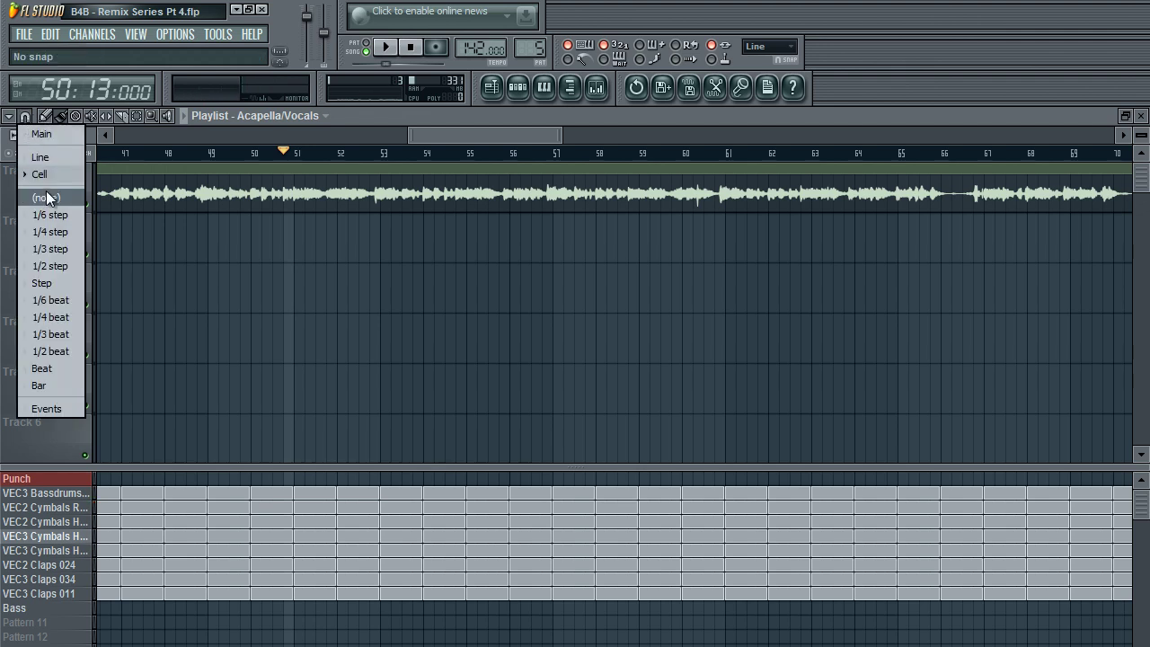
pyautogui.click(46, 190)
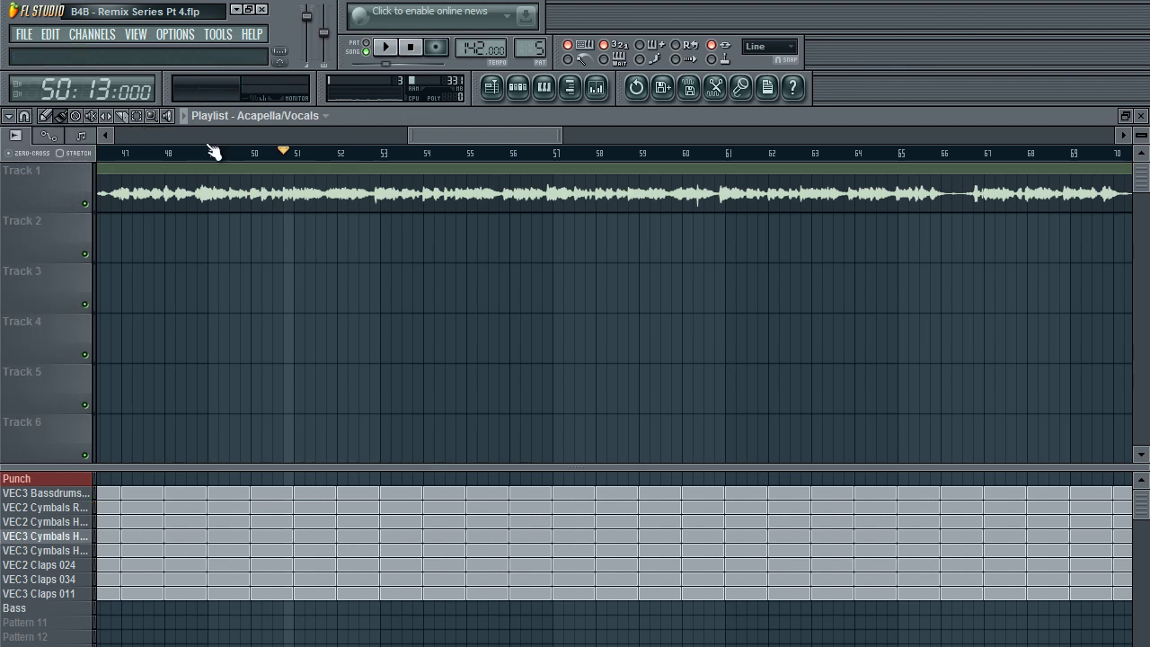
pyautogui.moveTo(559, 135); pyautogui.dragTo(431, 134)
pyautogui.click(25, 117)
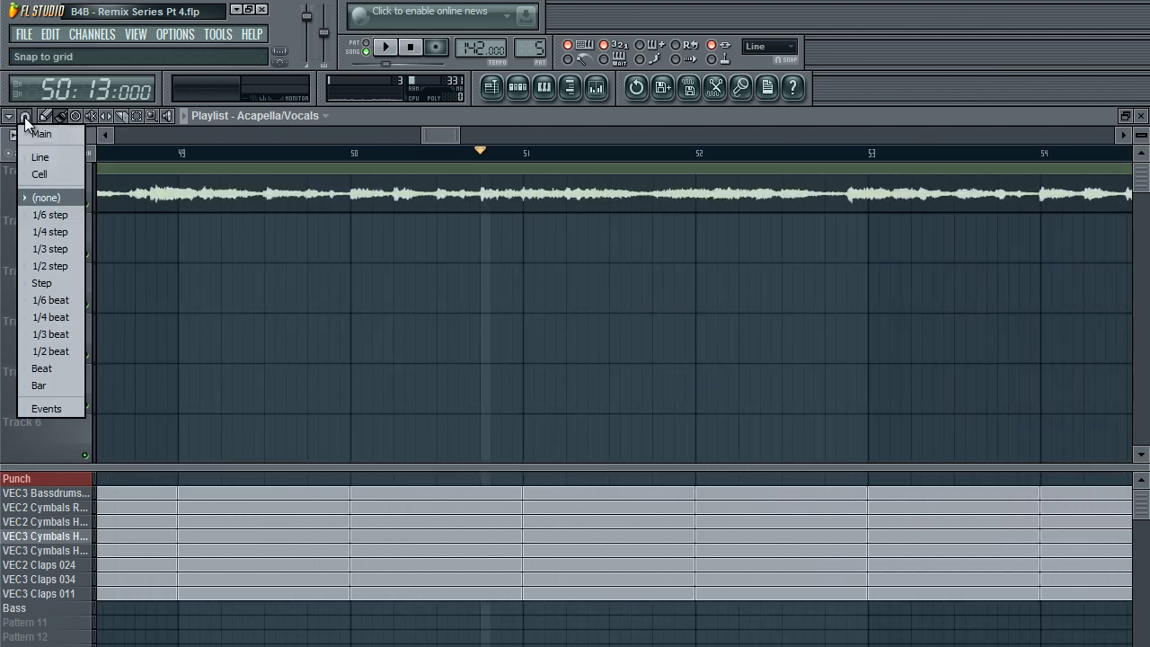
pyautogui.click(69, 197)
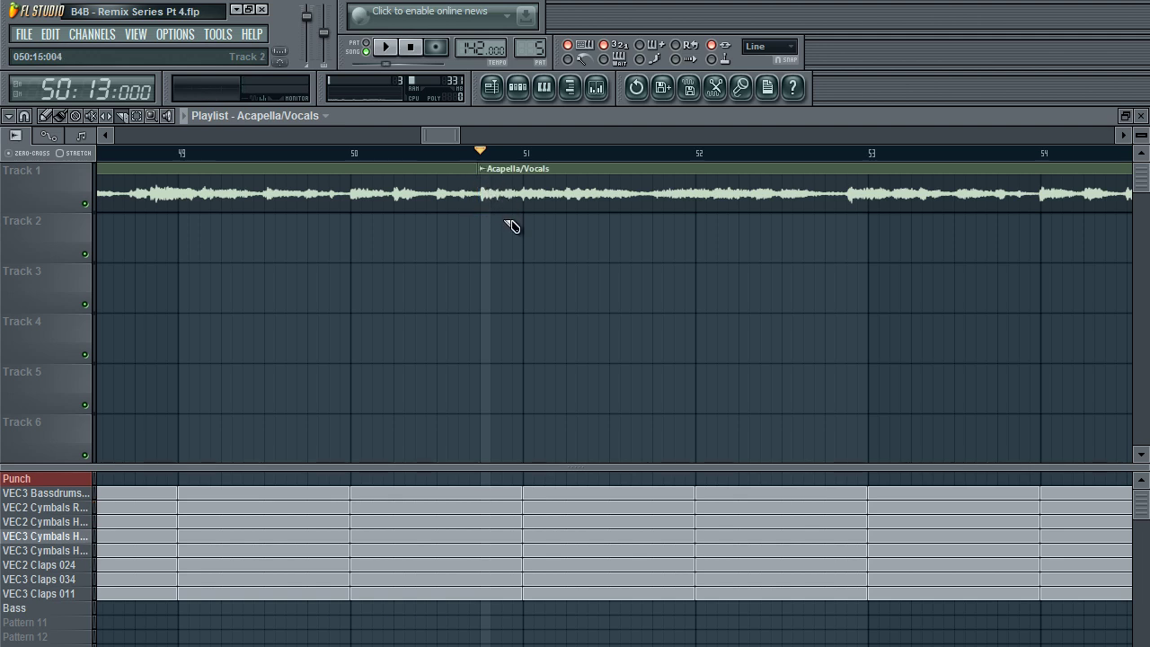
pyautogui.press('space')
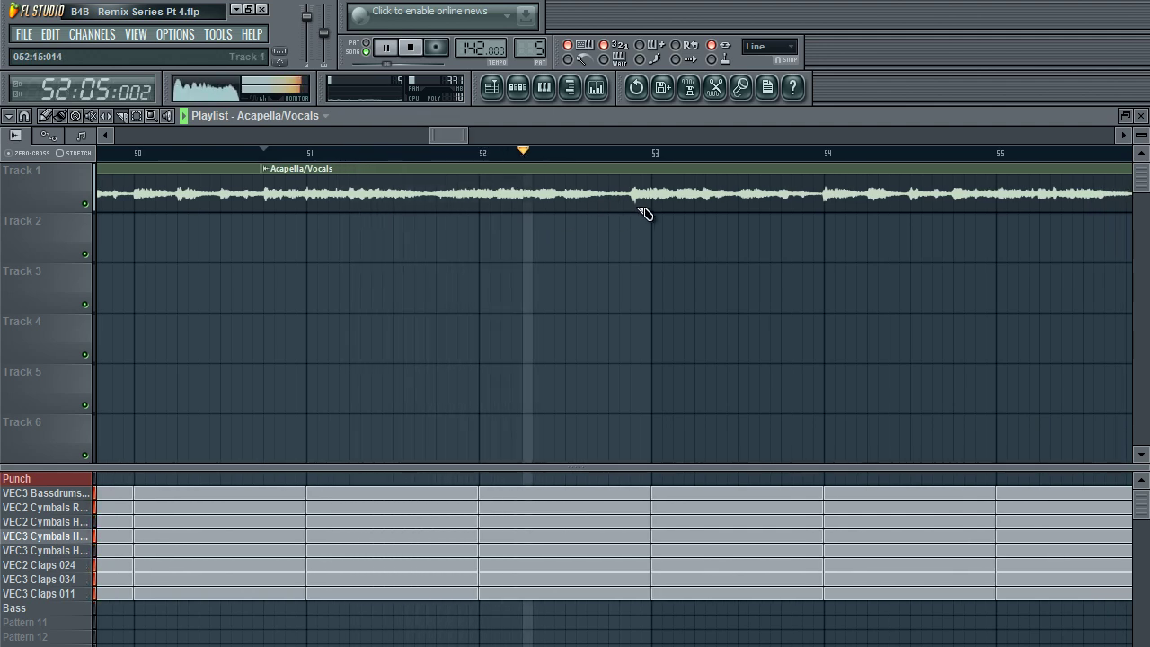
# Step: Stop playback and slice the Acapella/Vocals clip at the next phrase start, about 52:15
pyautogui.press('space')
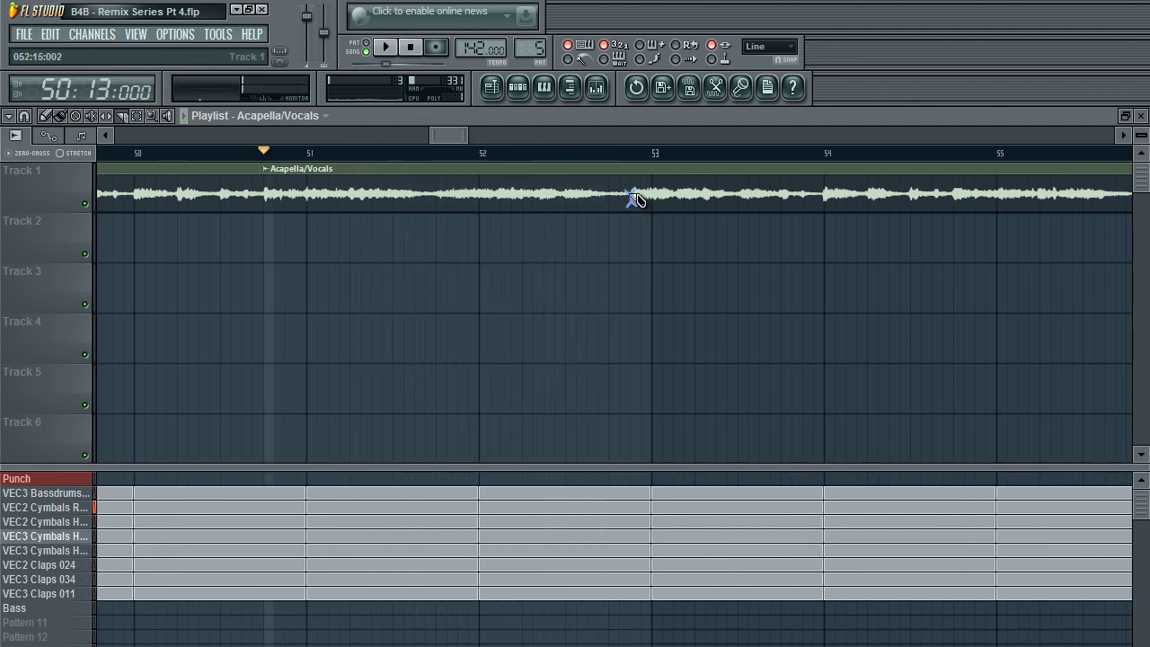
pyautogui.scroll(-4, 377, 158)
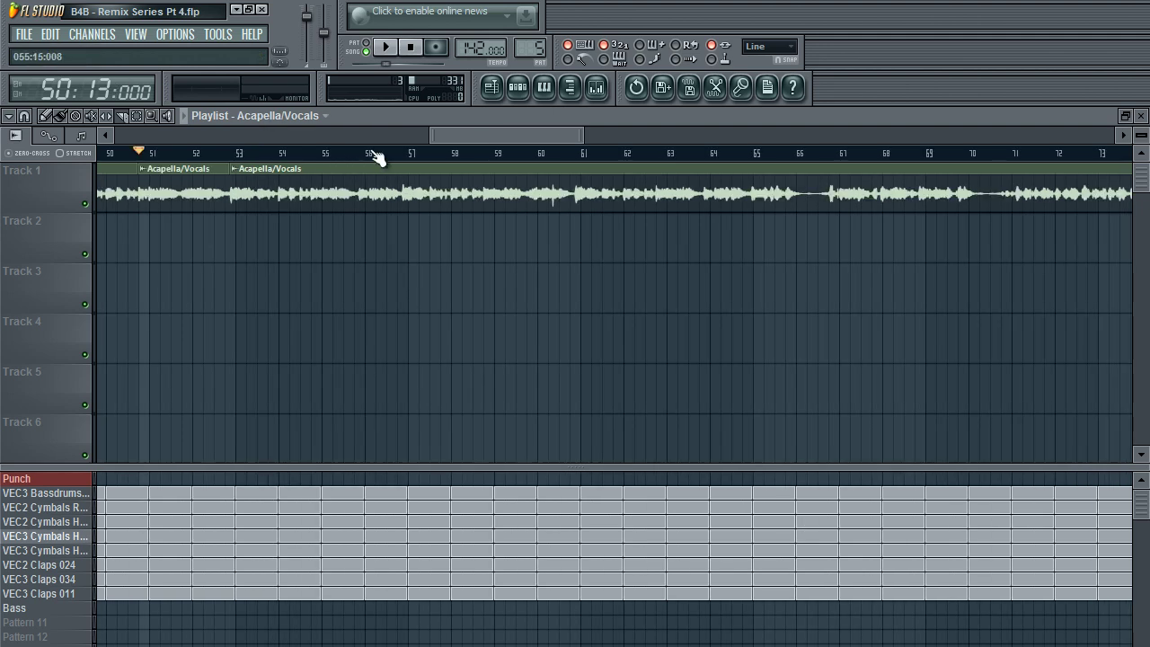
pyautogui.moveTo(472, 134); pyautogui.dragTo(435, 135)
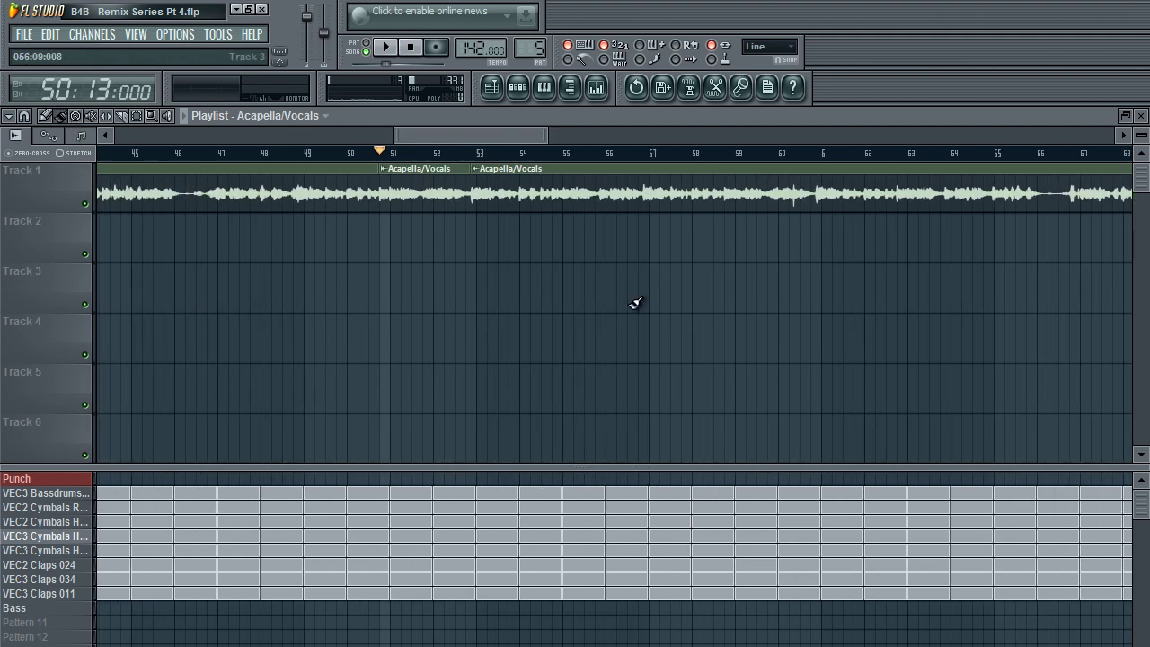
# Step: Paint trial copies of the short vocal slice at scattered positions on the empty lower tracks
pyautogui.click(649, 342)
pyautogui.click(410, 342)
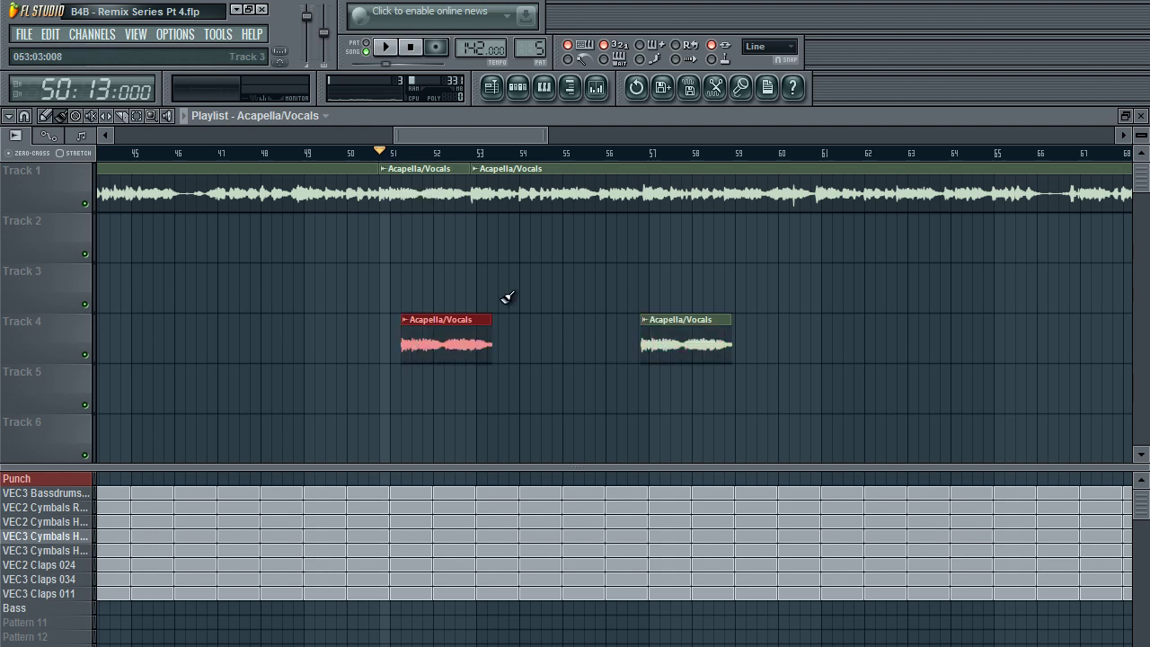
pyautogui.click(491, 293)
pyautogui.click(543, 392)
pyautogui.click(174, 293)
pyautogui.click(286, 293)
pyautogui.click(245, 343)
# Step: Delete all the trial copies of the vocal slice below track 1
pyautogui.rightClick(221, 300)
pyautogui.rightClick(301, 298)
pyautogui.rightClick(310, 325)
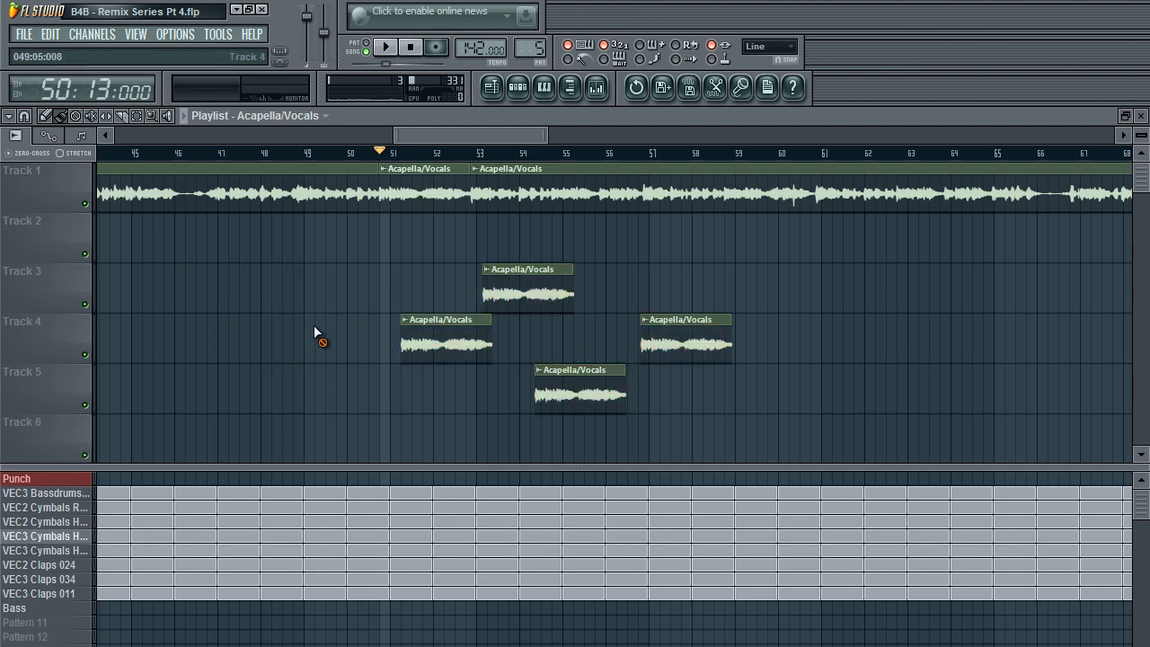
pyautogui.rightClick(445, 335)
pyautogui.rightClick(530, 300)
pyautogui.rightClick(670, 336)
pyautogui.rightClick(579, 386)
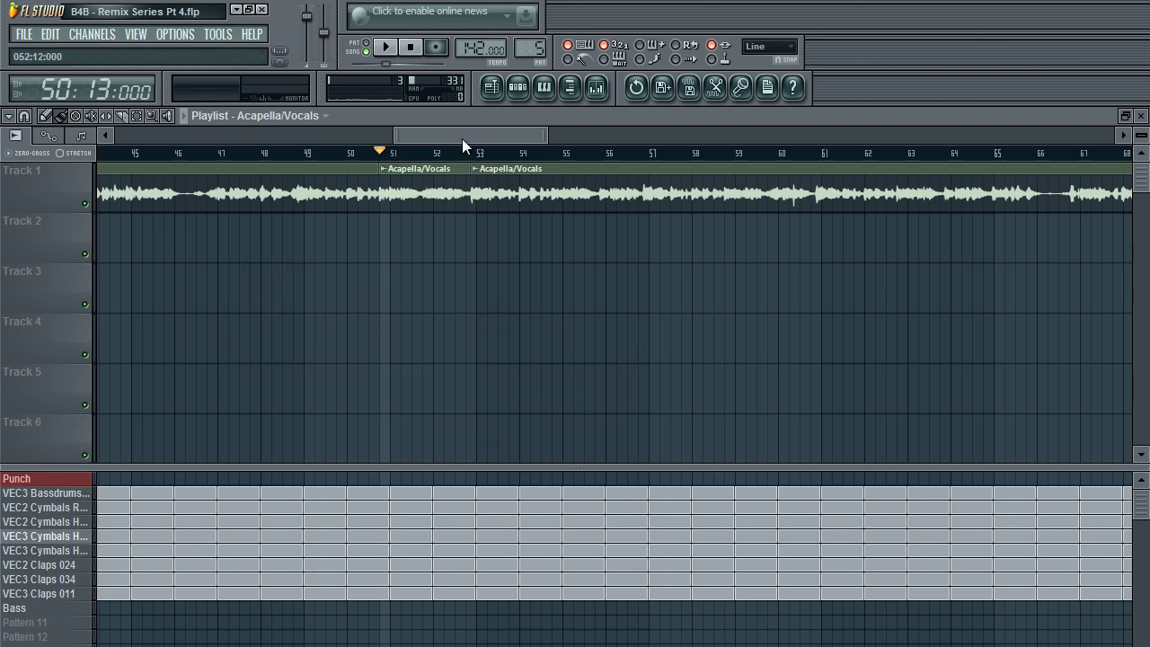
# Step: Open the step sequencer and examine the Acapella/Vocals channel's options, including Clone
pyautogui.hscroll(-3, 468, 132)
pyautogui.click(517, 87)
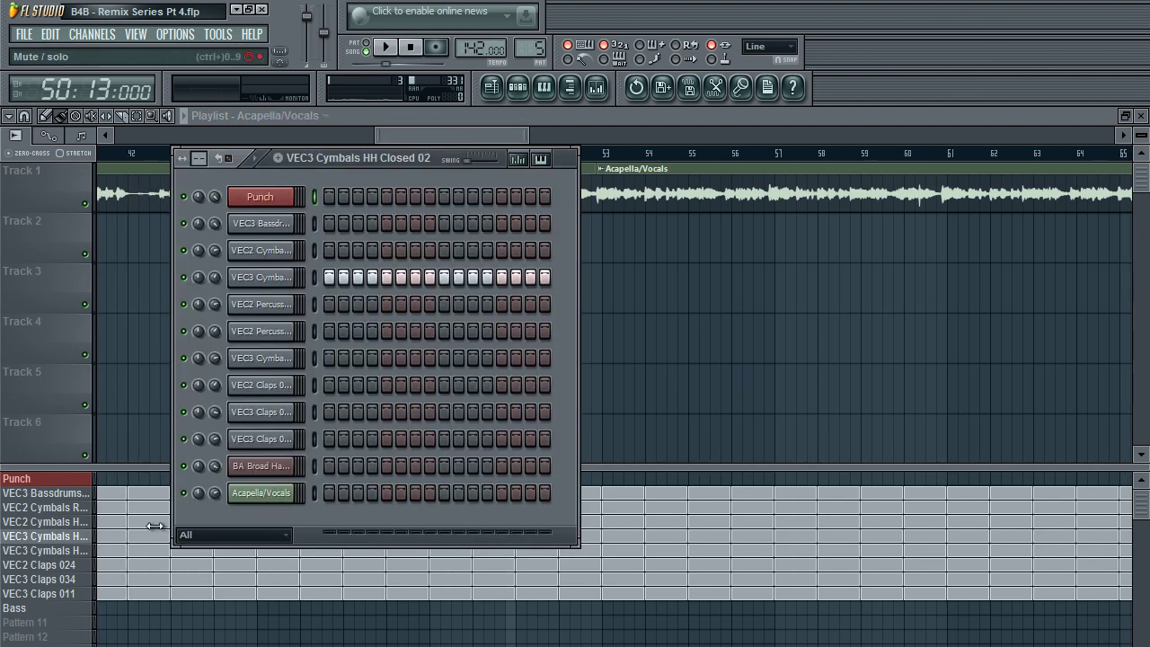
pyautogui.rightClick(265, 497)
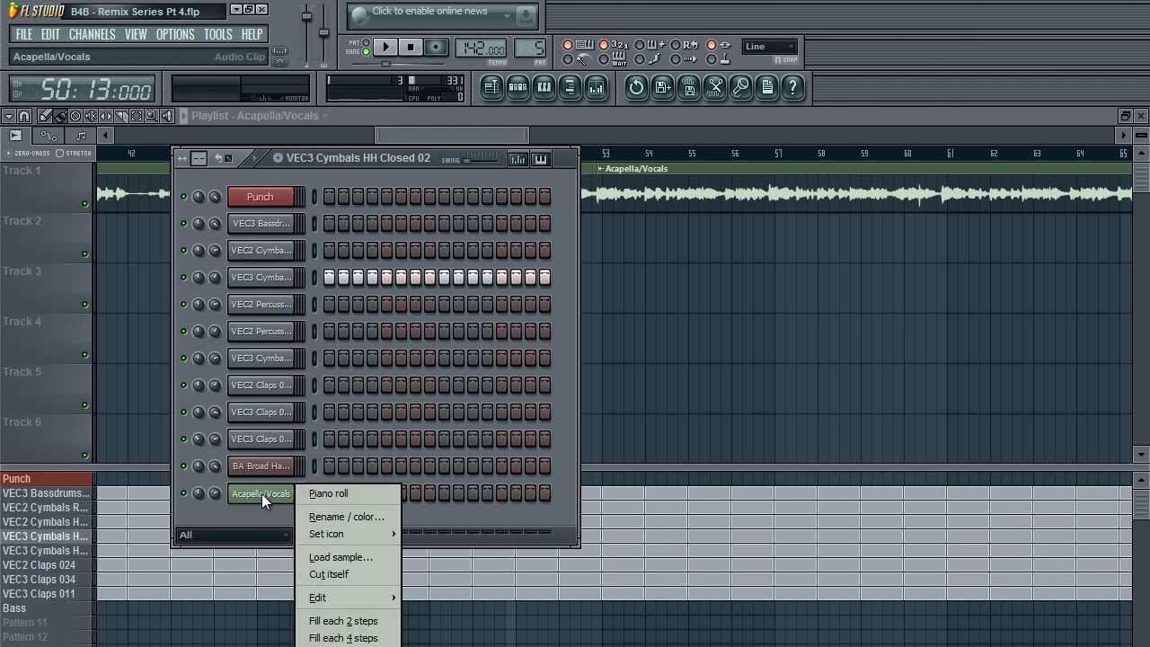
pyautogui.click(449, 162)
pyautogui.moveTo(450, 149); pyautogui.dragTo(513, 51)
pyautogui.rightClick(330, 435)
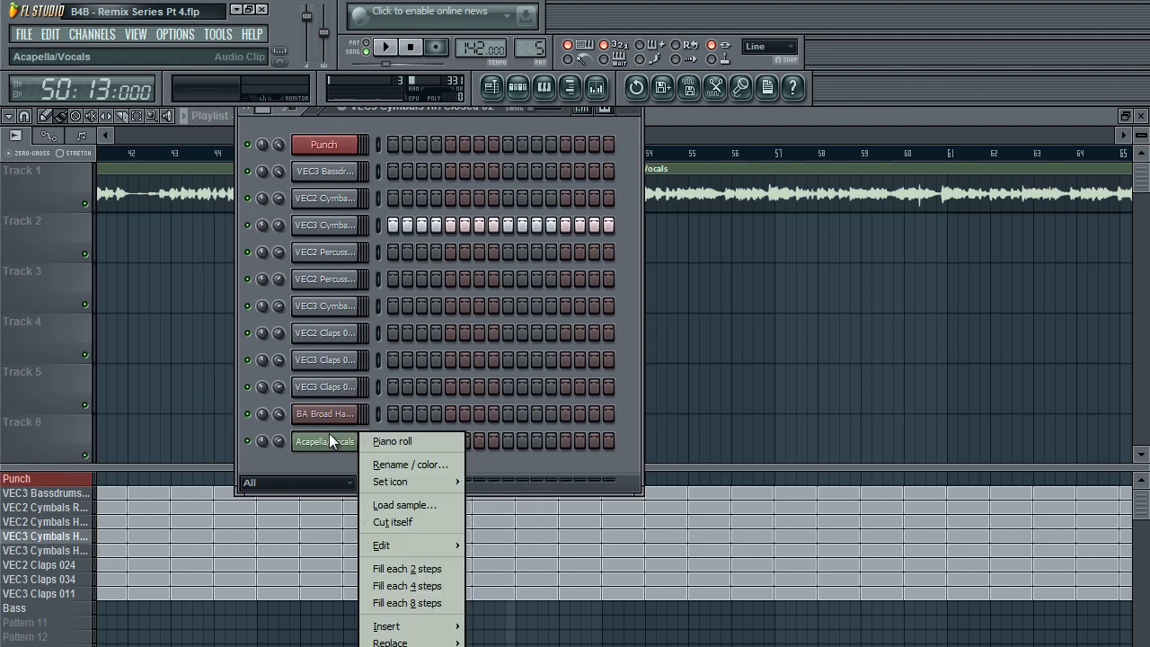
pyautogui.click(300, 472)
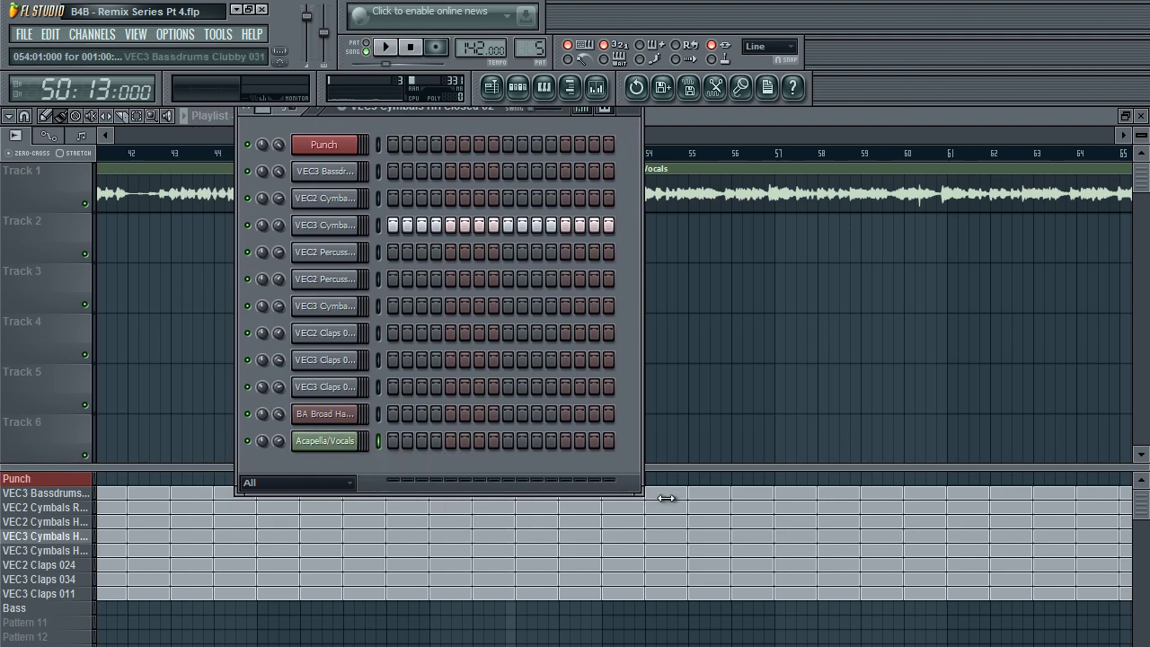
pyautogui.moveTo(638, 492); pyautogui.dragTo(640, 357)
pyautogui.scroll(-4, 546, 244)
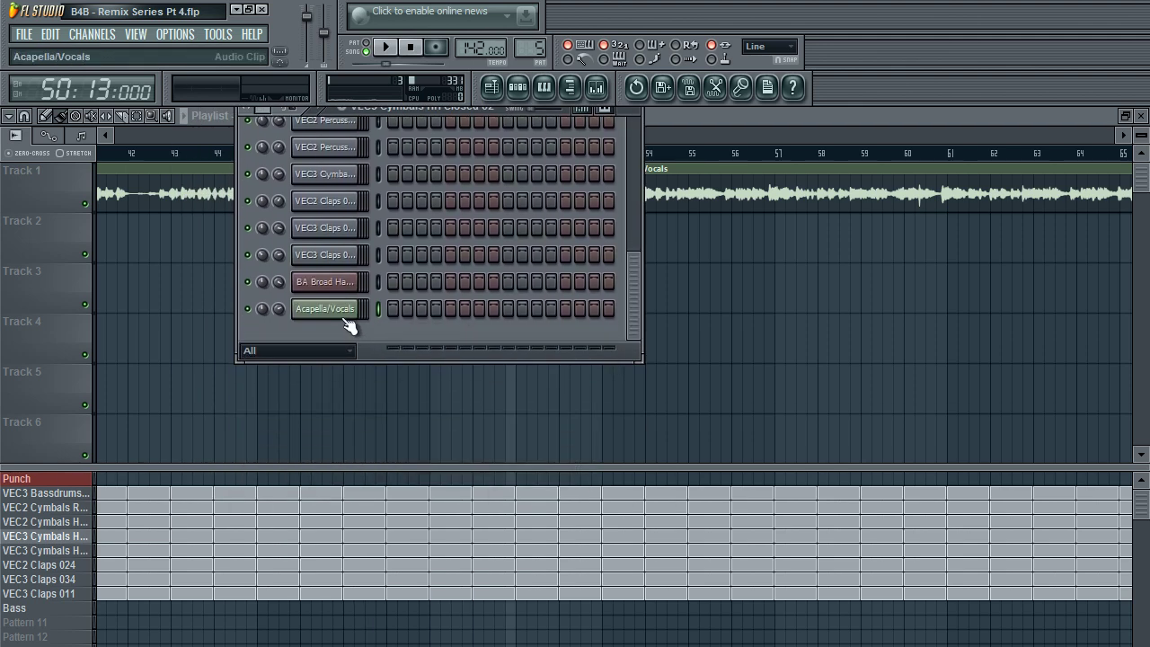
pyautogui.rightClick(342, 310)
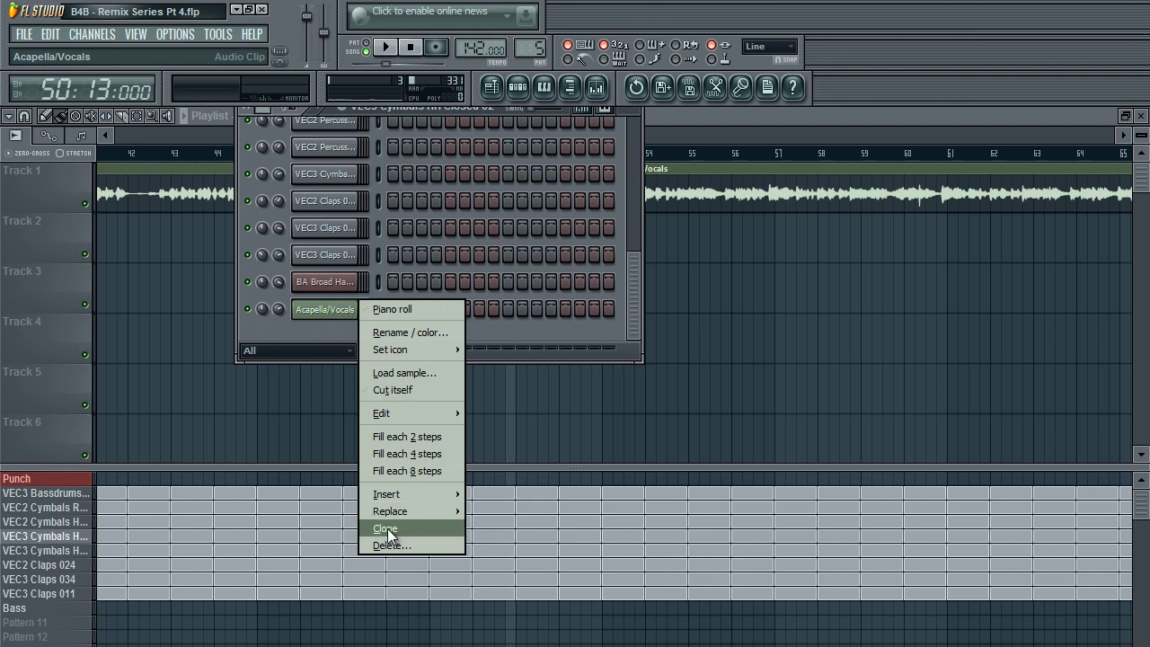
pyautogui.click(335, 341)
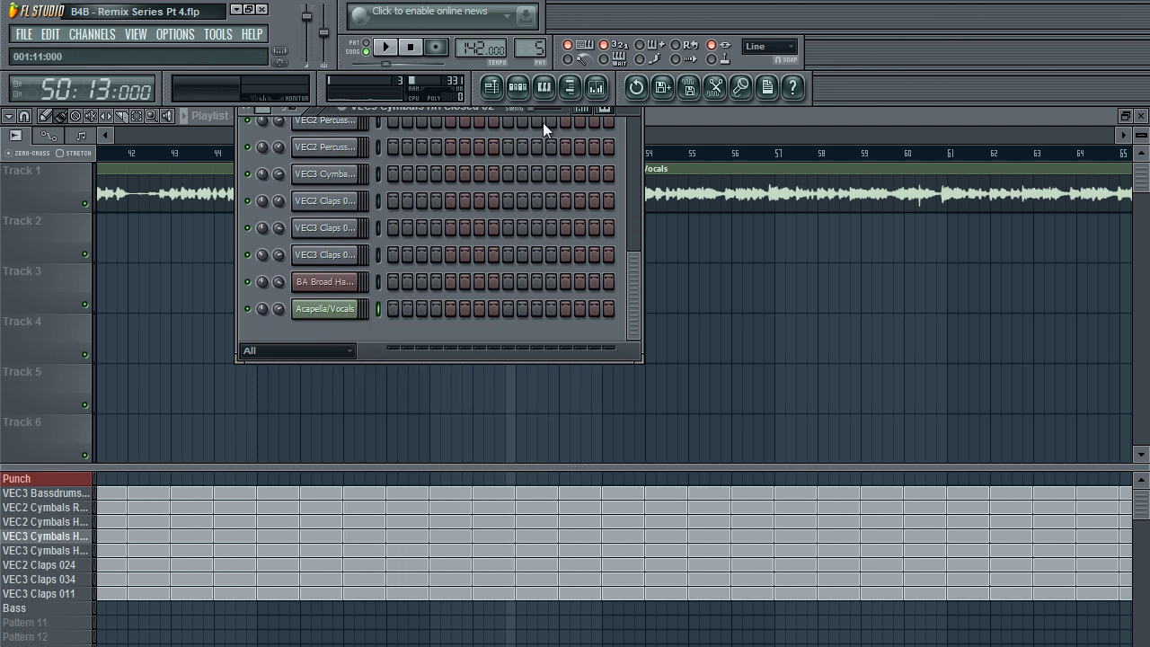
pyautogui.moveTo(639, 356); pyautogui.dragTo(668, 475)
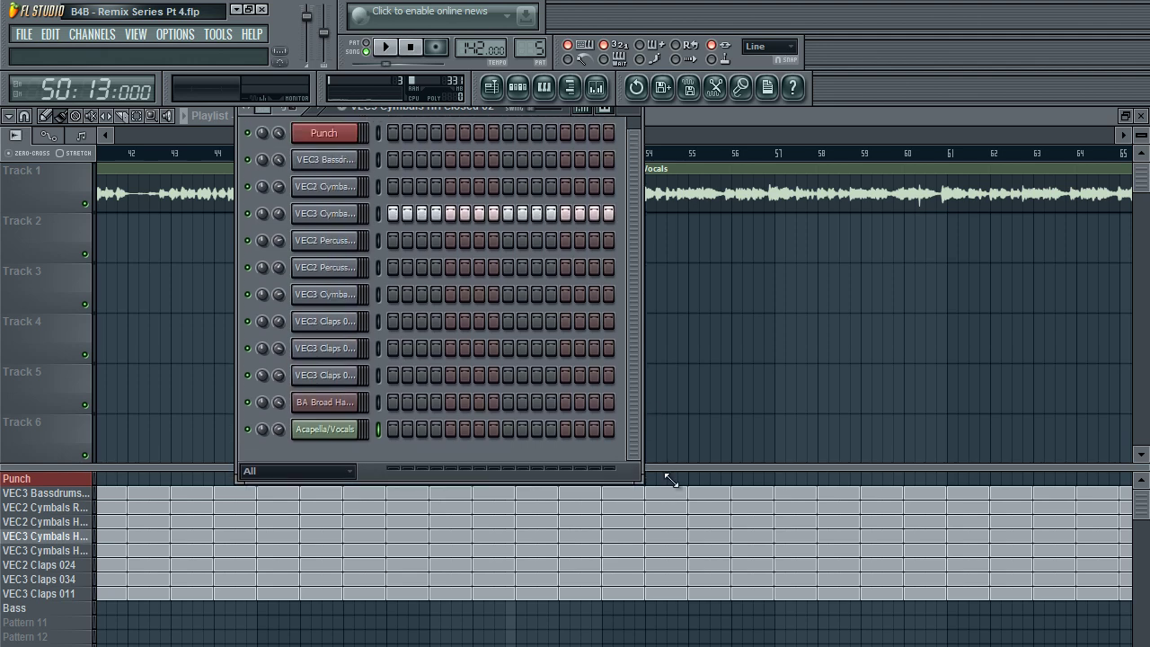
# Step: Examine the mixer's insert tracks, including the Acapella/Vocals insert, and close the mixer
pyautogui.click(597, 88)
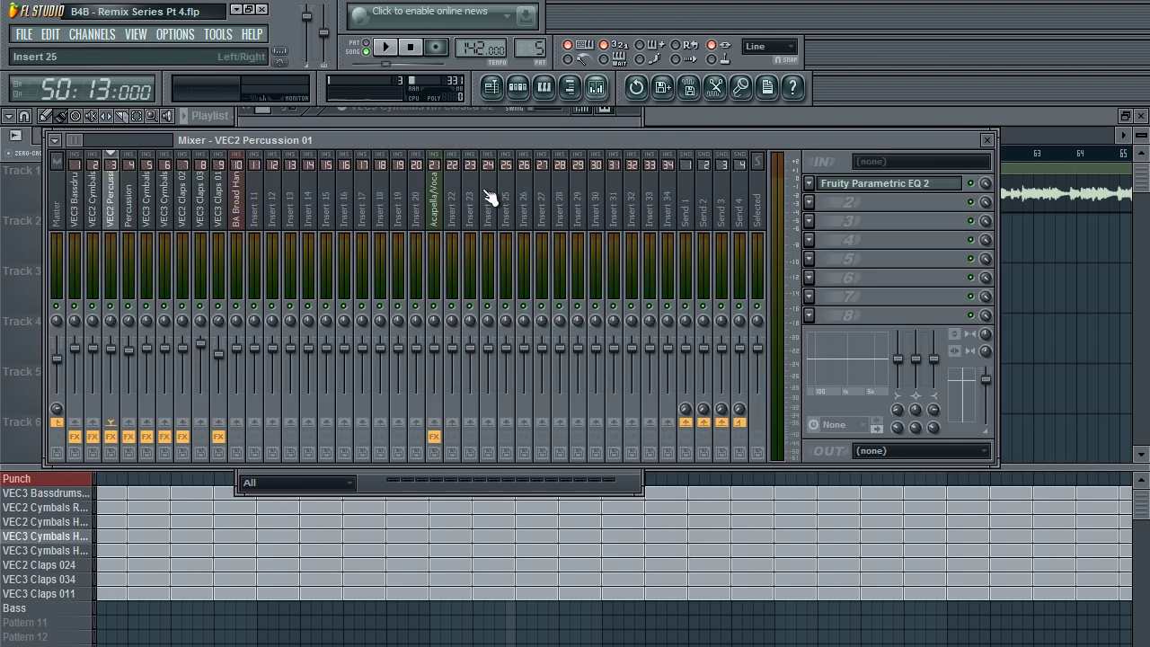
pyautogui.click(988, 141)
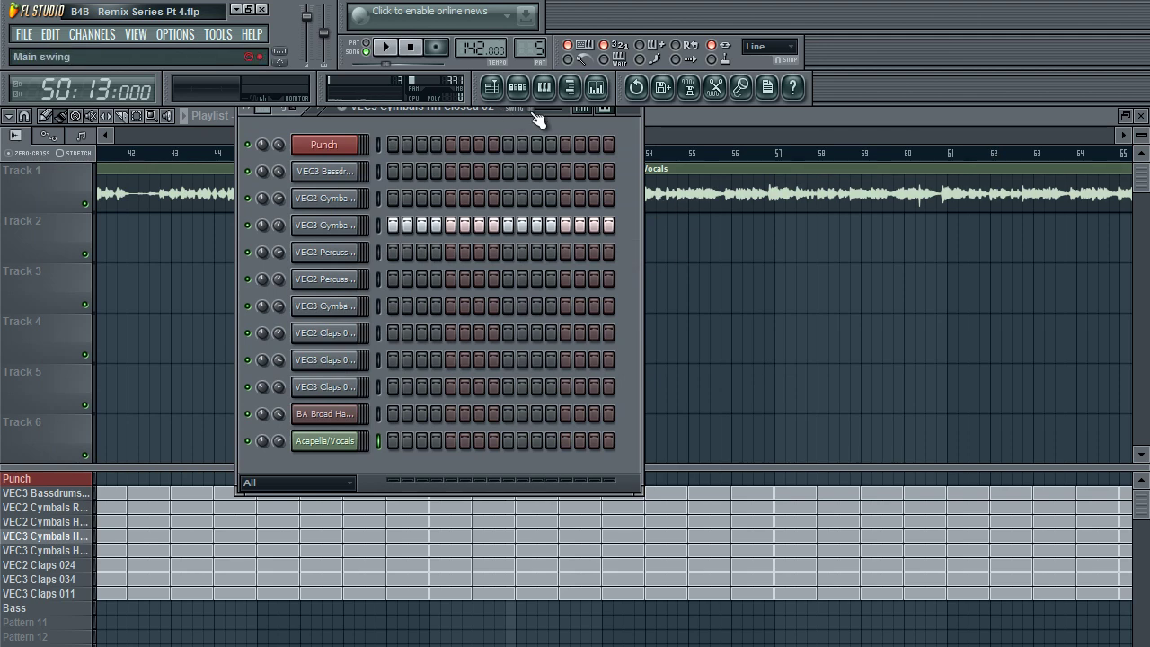
pyautogui.moveTo(506, 111); pyautogui.dragTo(414, 152)
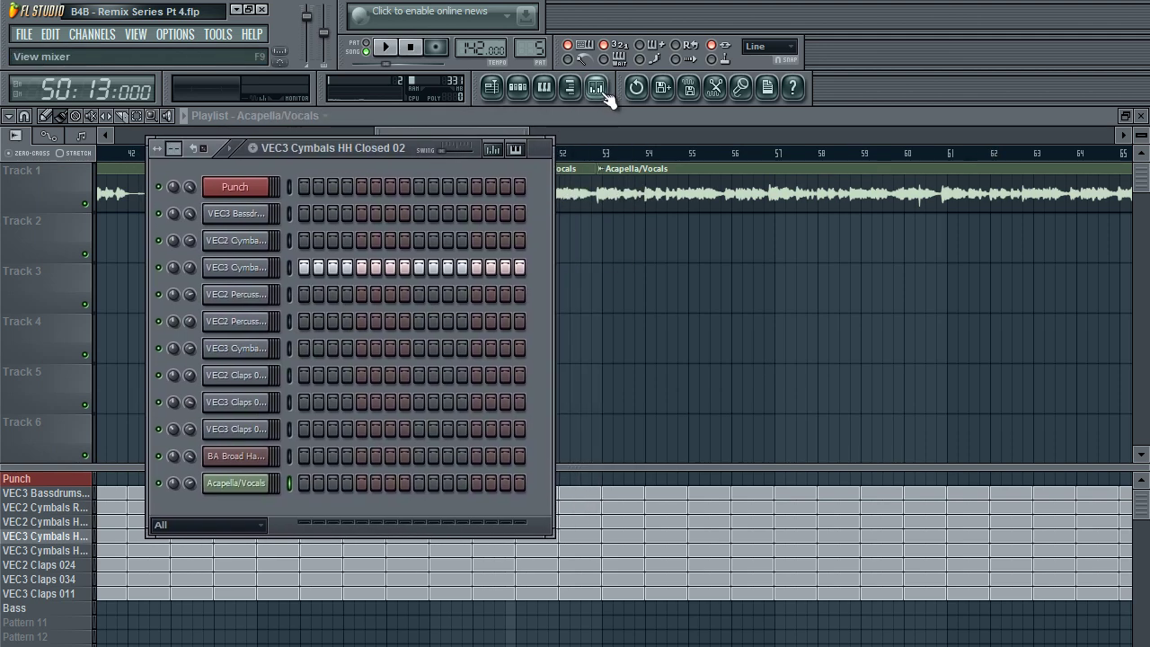
pyautogui.click(597, 88)
pyautogui.click(449, 222)
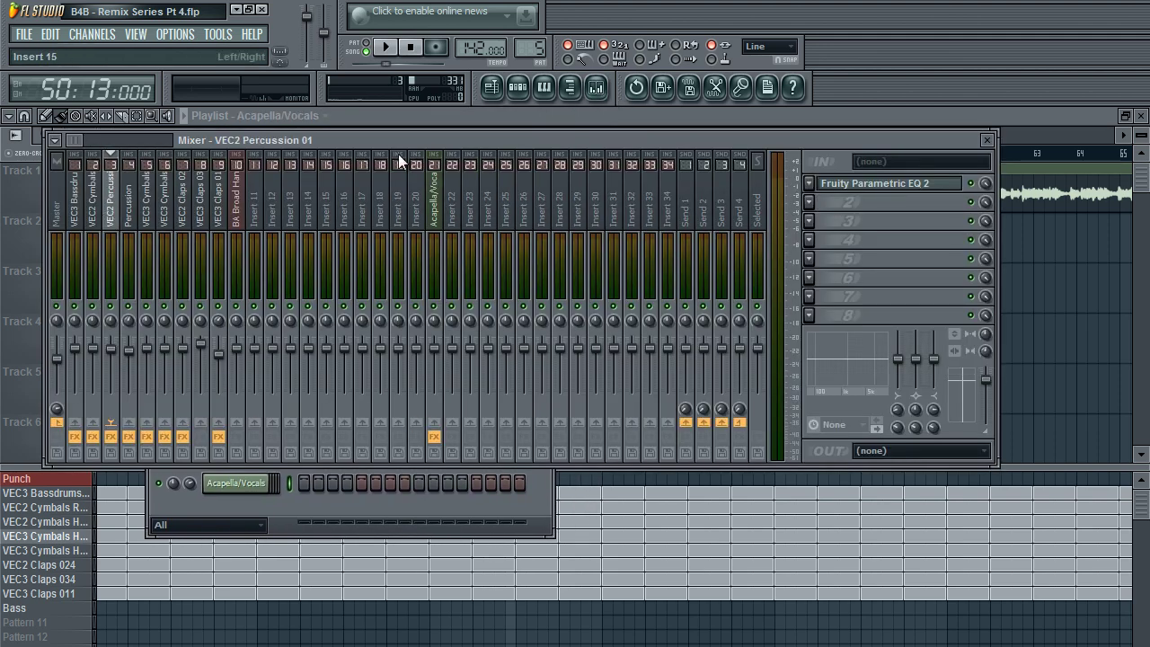
pyautogui.press('F9')
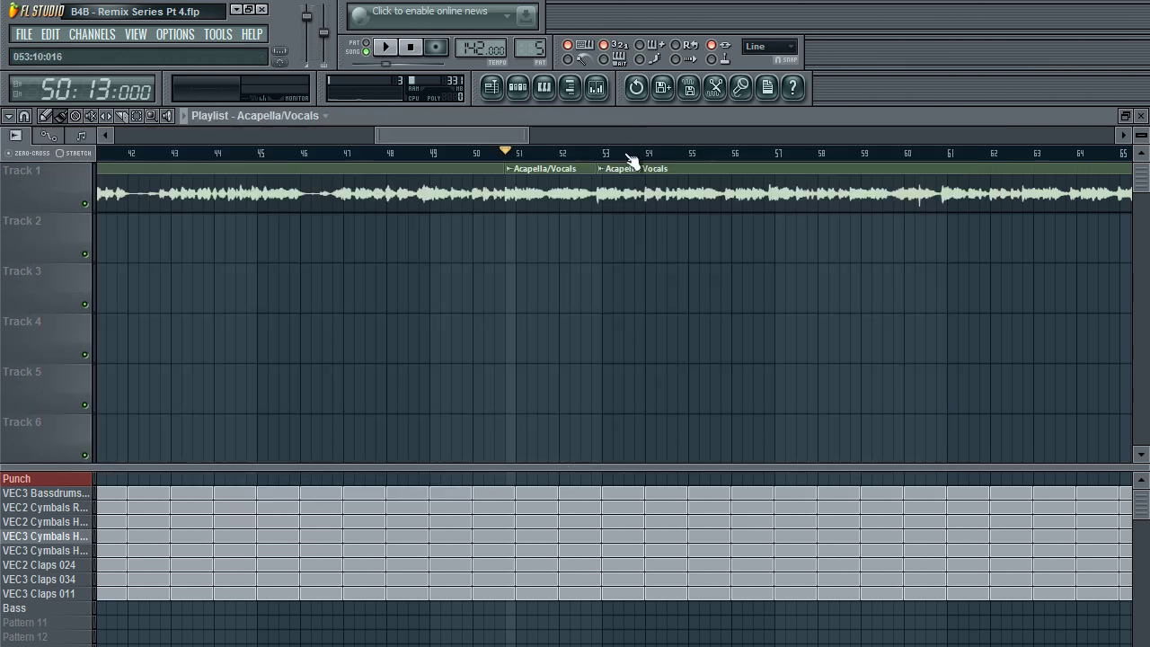
# Step: Set the playlist snap to Cell and place the vocal slice on track 1 at 14:13, leading into bar 17
pyautogui.moveTo(517, 136); pyautogui.dragTo(260, 126)
pyautogui.click(540, 184)
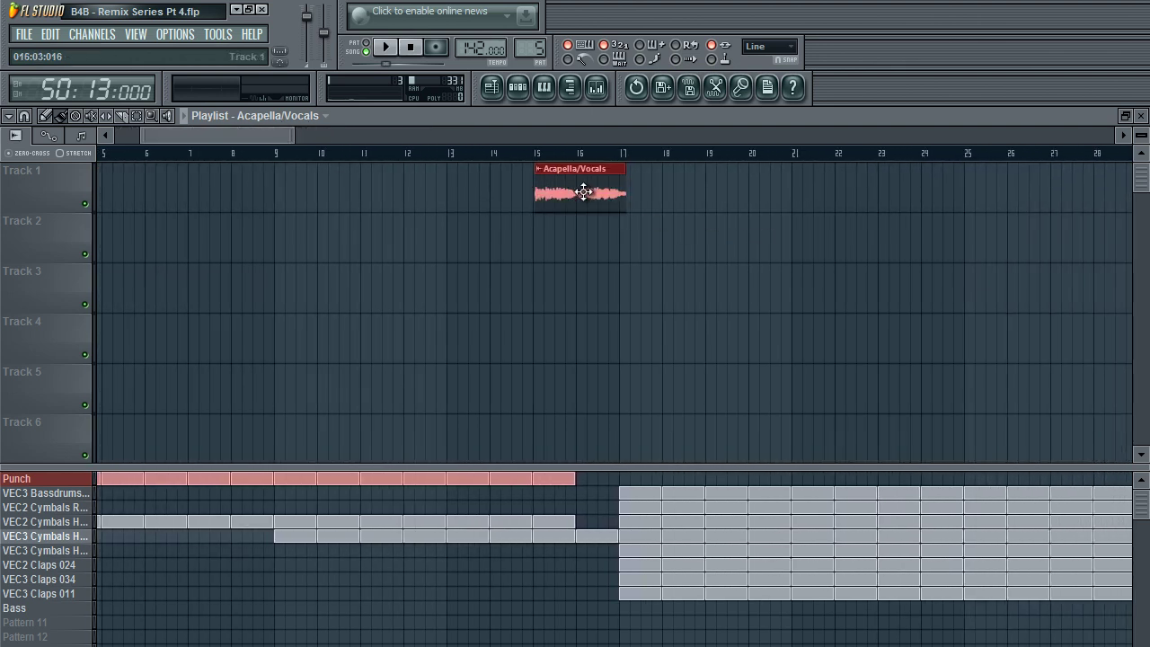
pyautogui.rightClick(565, 199)
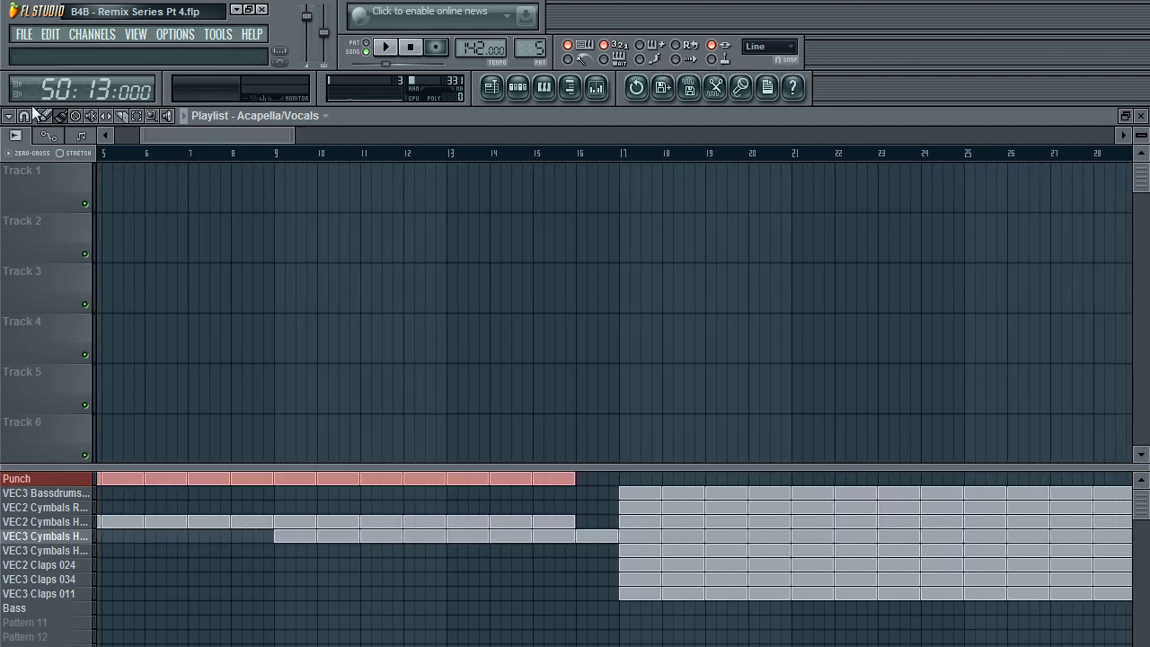
pyautogui.click(24, 115)
pyautogui.click(36, 198)
pyautogui.click(541, 210)
pyautogui.moveTo(581, 192); pyautogui.dragTo(548, 192)
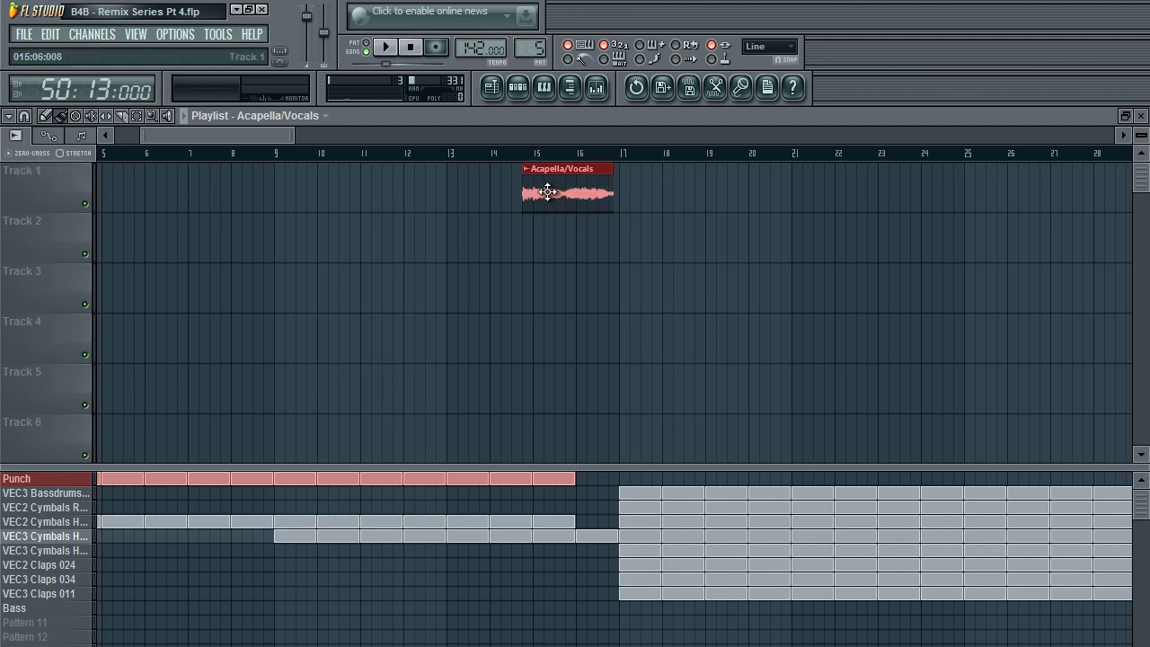
# Step: Play the arrangement from 14:09 to check how the vocal slice leads into bar 17
pyautogui.rightClick(645, 232)
pyautogui.rightClick(657, 258)
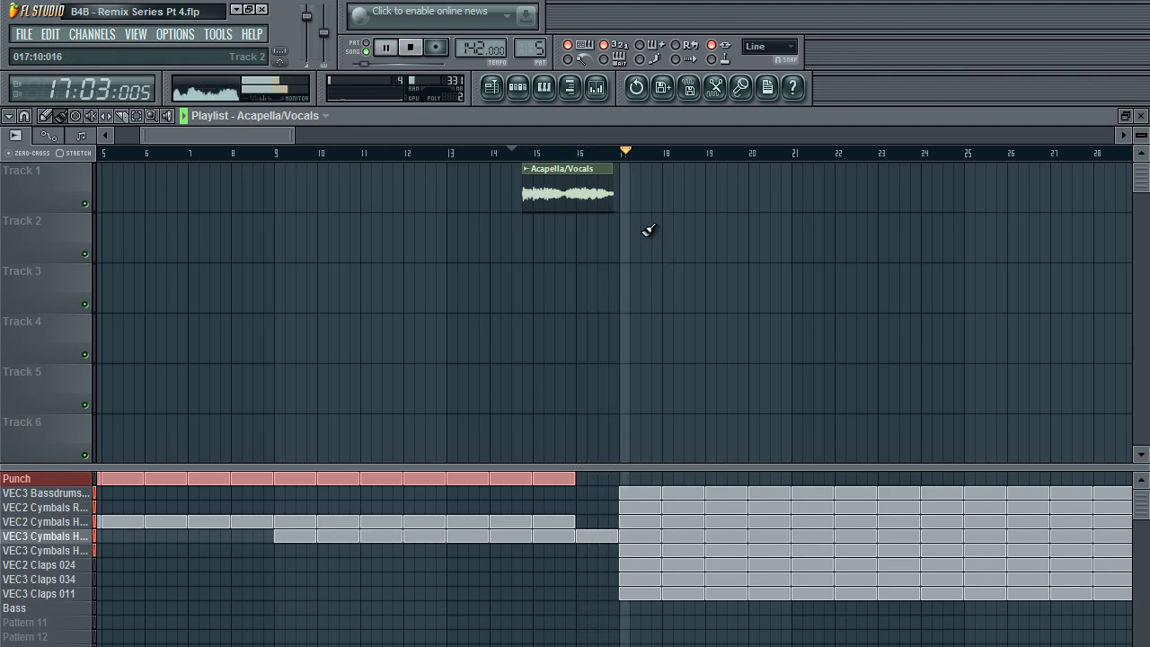
pyautogui.press('space')
pyautogui.hscroll(1, 177, 132)
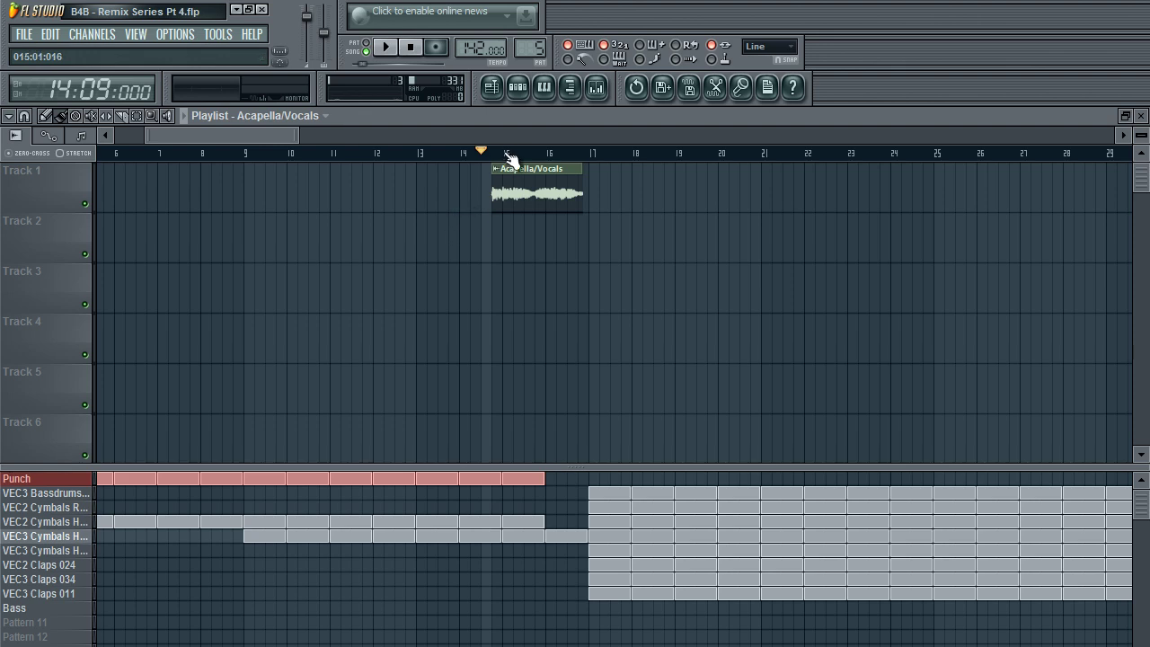
pyautogui.moveTo(266, 135); pyautogui.dragTo(291, 127)
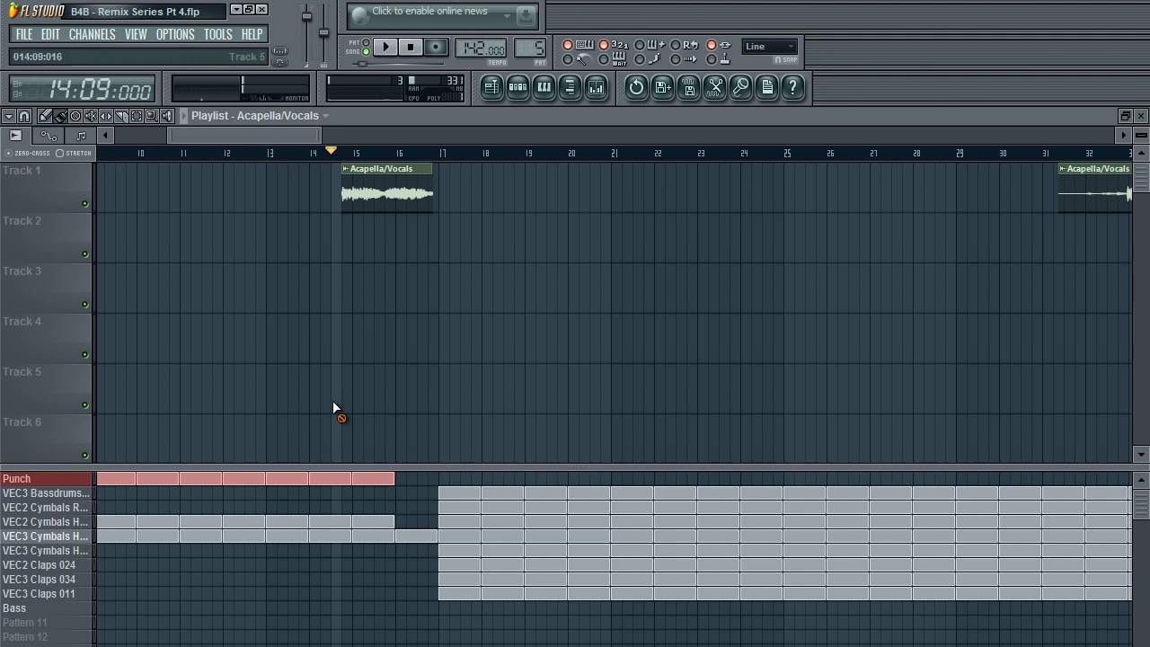
pyautogui.press('space')
pyautogui.press('space')
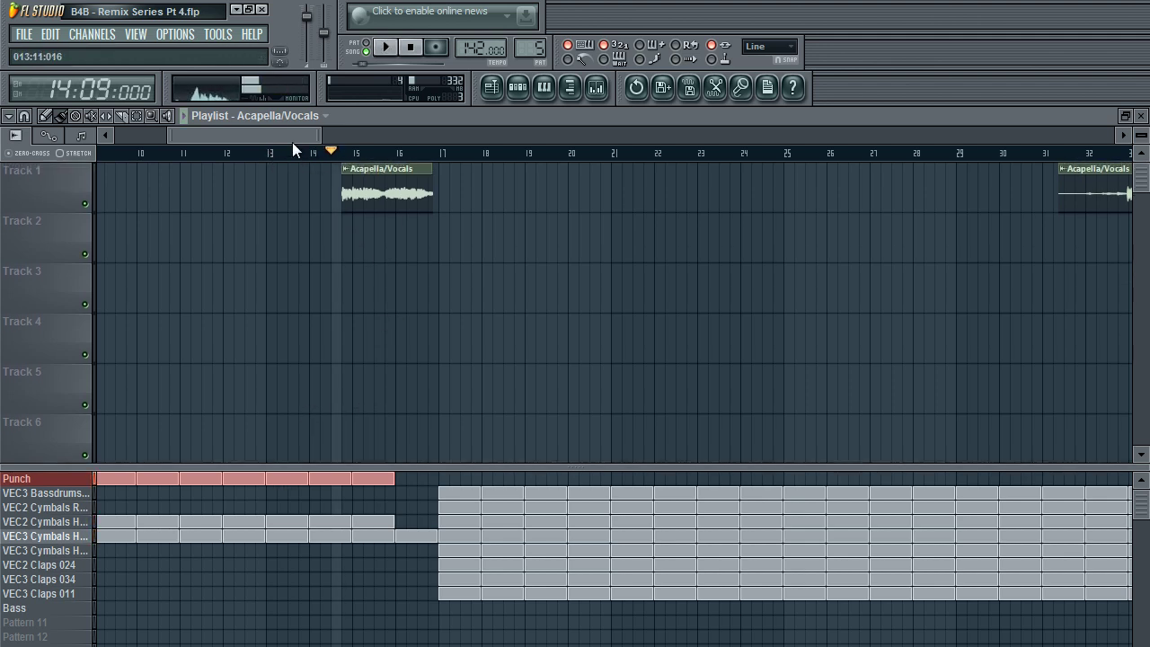
# Step: Delete the trial vocal slice at 14:13 on track 1 and return to the full vocal clip
pyautogui.rightClick(385, 193)
pyautogui.moveTo(237, 133)
pyautogui.mouseDown()
pyautogui.moveTo(329, 153)
pyautogui.moveTo(351, 146)
pyautogui.moveTo(201, 149)
pyautogui.moveTo(222, 150)
pyautogui.mouseUp()
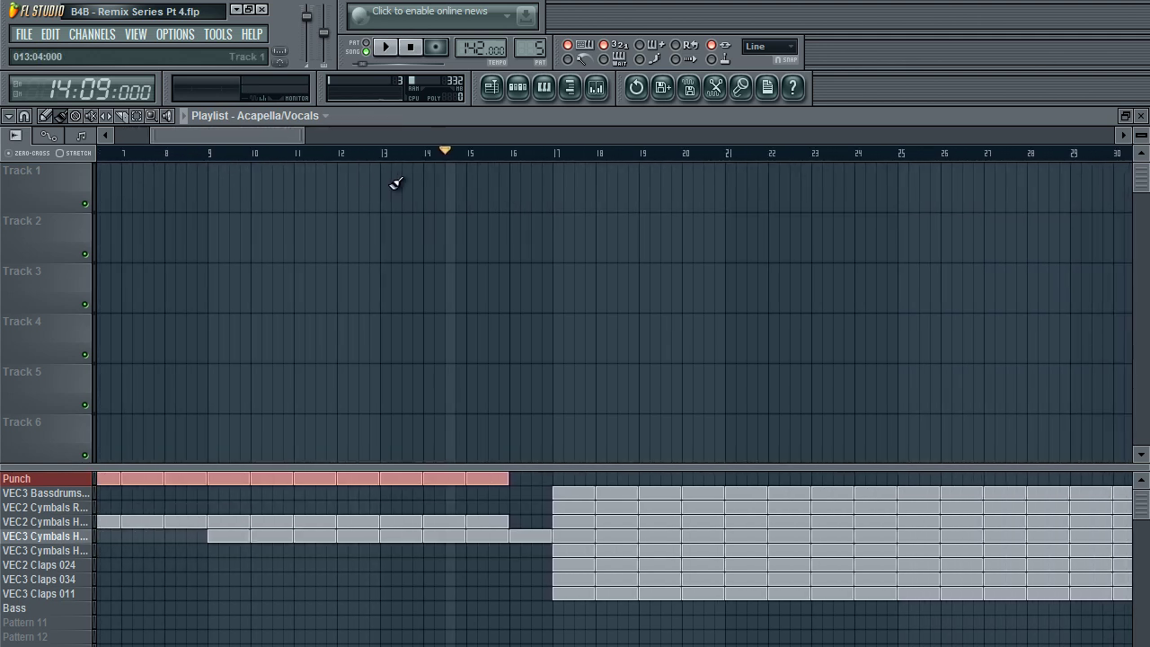
pyautogui.moveTo(293, 140); pyautogui.dragTo(386, 135)
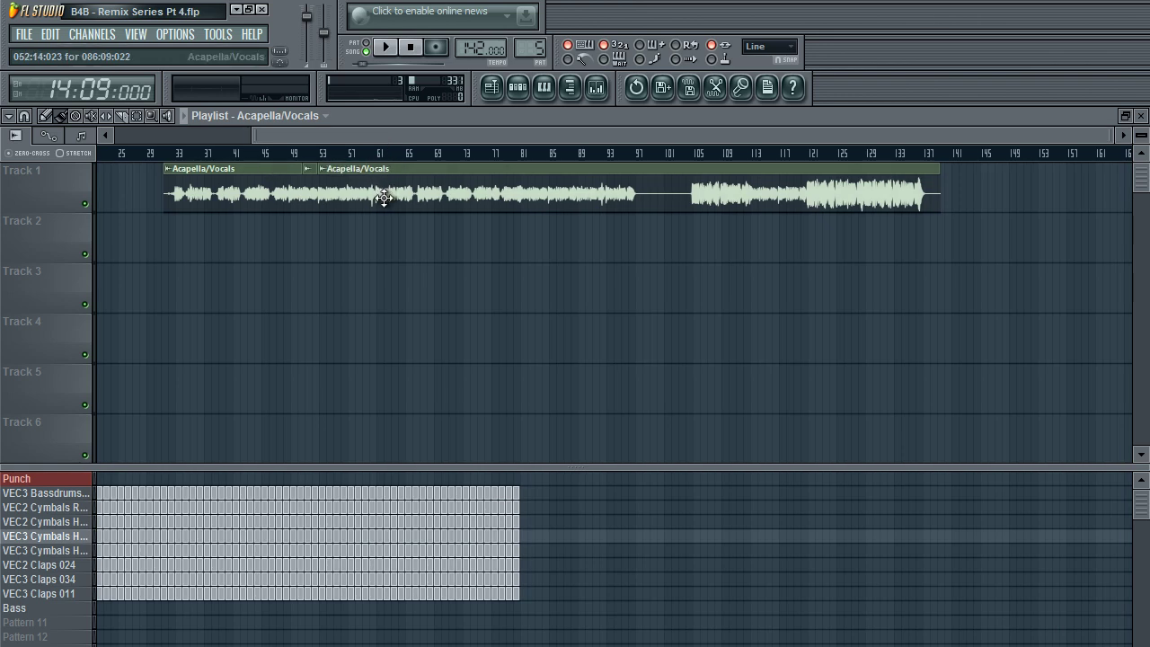
pyautogui.click(515, 86)
pyautogui.click(518, 86)
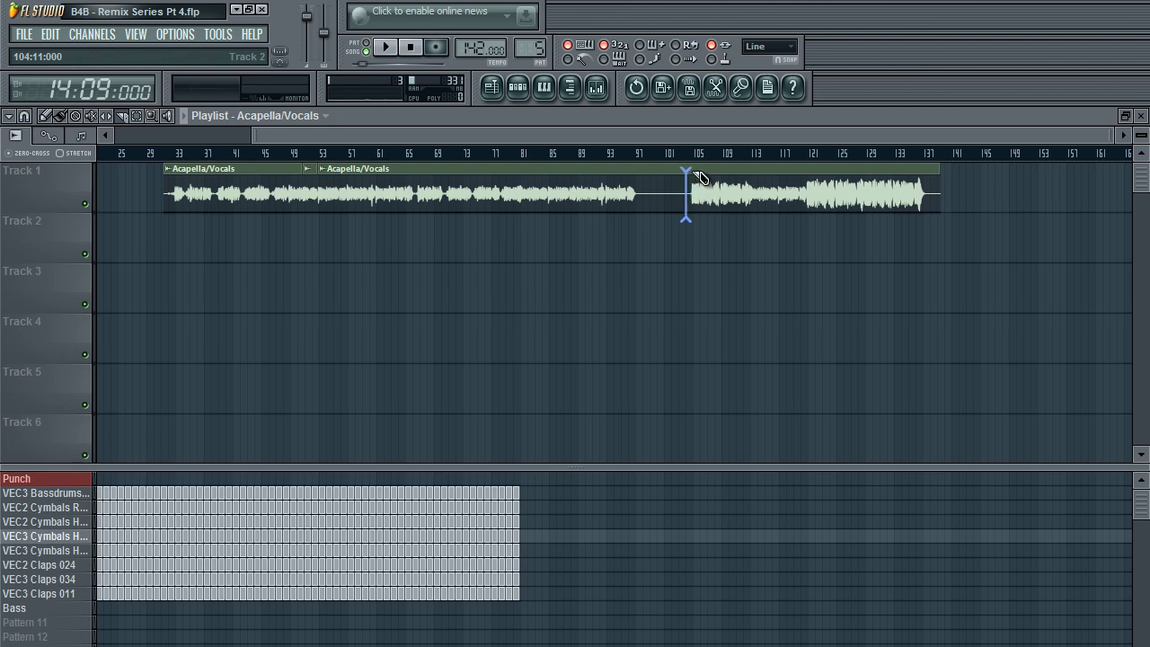
# Step: Slice the Acapella/Vocals clip at bar 104, in the silence before the louder vocals, and play from bar 110
pyautogui.scroll(5, 362, 131)
pyautogui.moveTo(363, 130); pyautogui.dragTo(811, 134)
pyautogui.click(618, 153)
pyautogui.click(496, 152)
pyautogui.press('space')
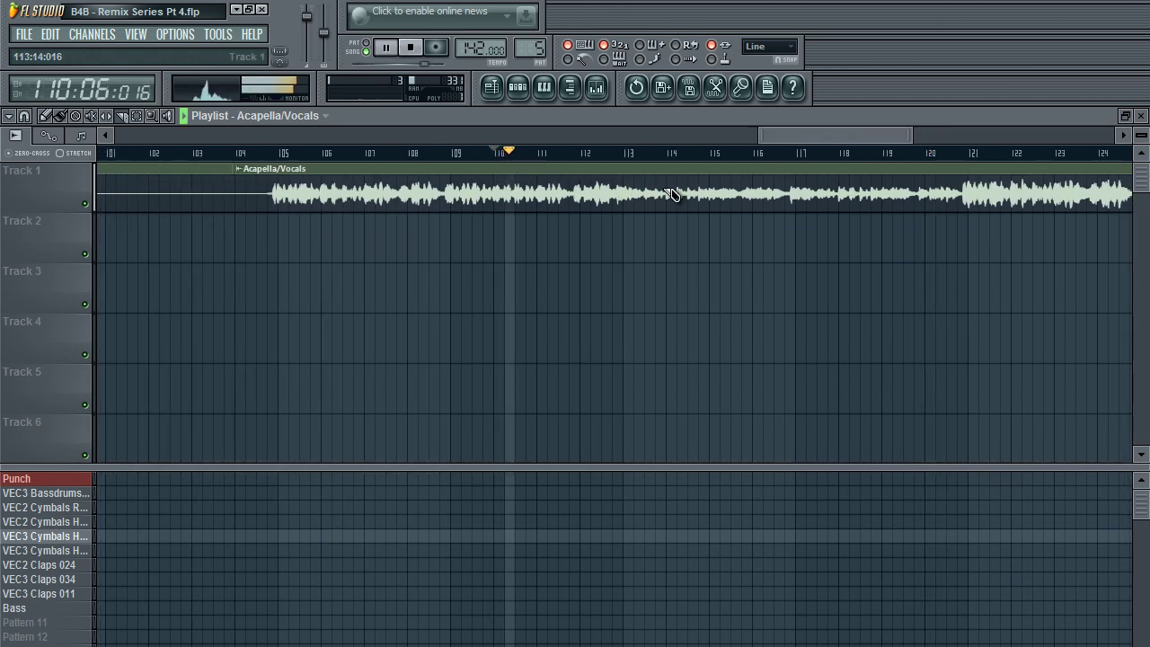
# Step: Set the playlist snap to none and restart playback from bar 110
pyautogui.click(24, 115)
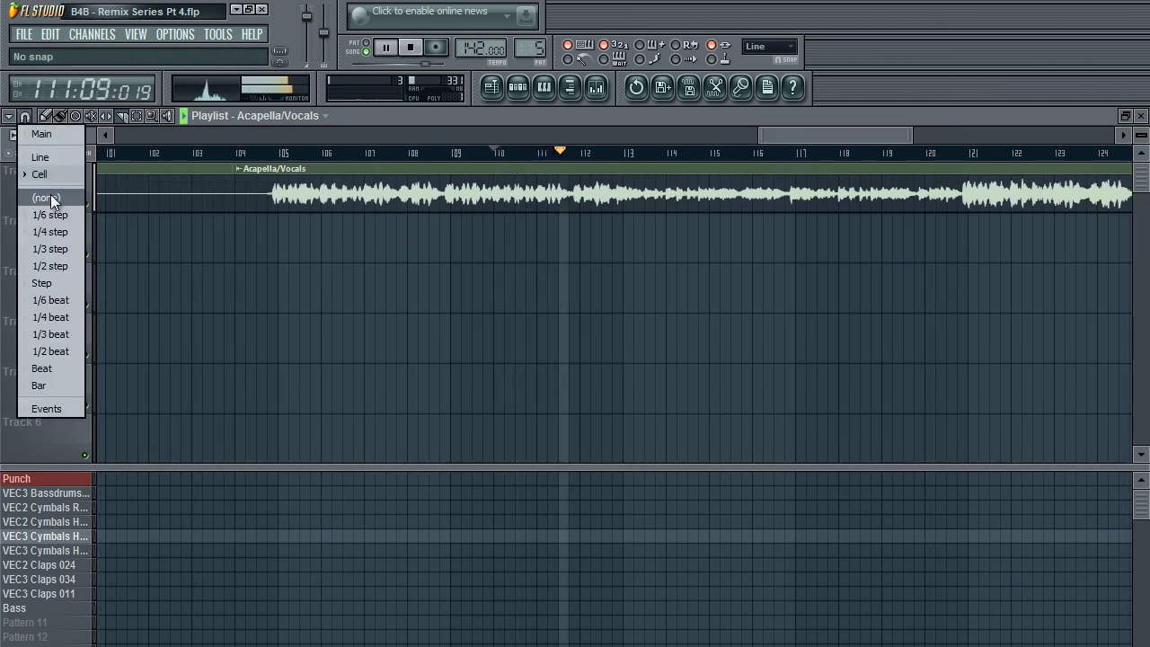
pyautogui.click(52, 194)
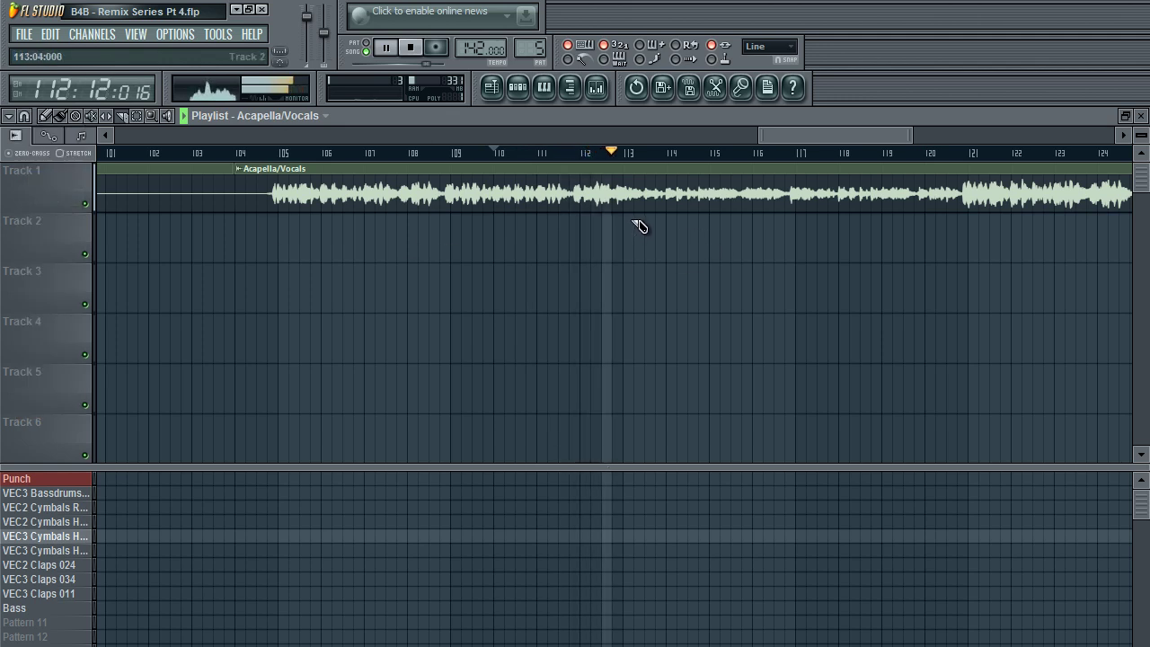
pyautogui.press('space')
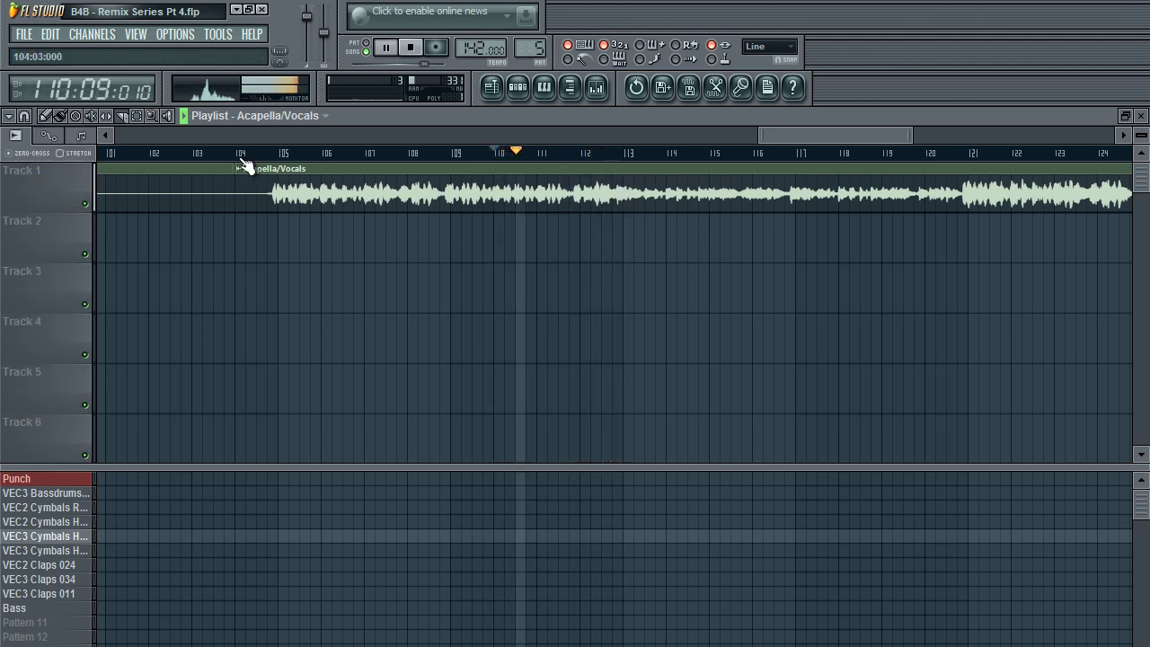
# Step: Play the Acapella/Vocals clip from 104:14 and again around bar 112 to locate where the vocal phrase ends
pyautogui.click(273, 155)
pyautogui.press('space')
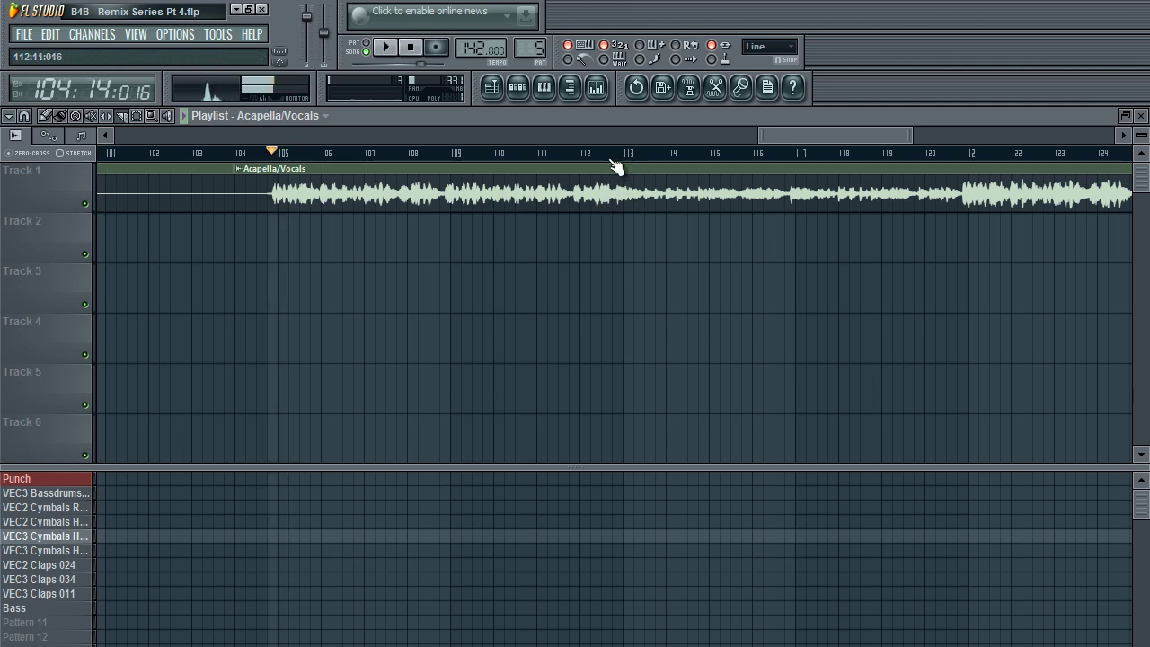
pyautogui.click(609, 155)
pyautogui.press('space')
pyautogui.click(596, 154)
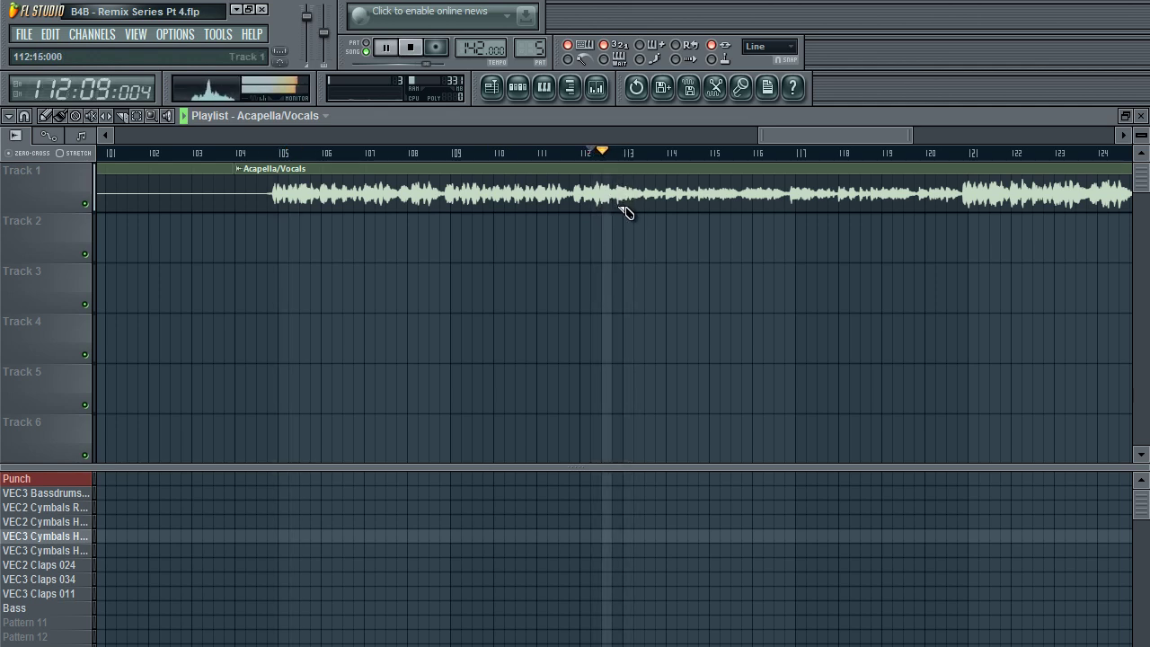
pyautogui.press('space')
pyautogui.moveTo(910, 135)
pyautogui.mouseDown()
pyautogui.moveTo(797, 154)
pyautogui.moveTo(836, 122)
pyautogui.mouseUp()
pyautogui.press('space')
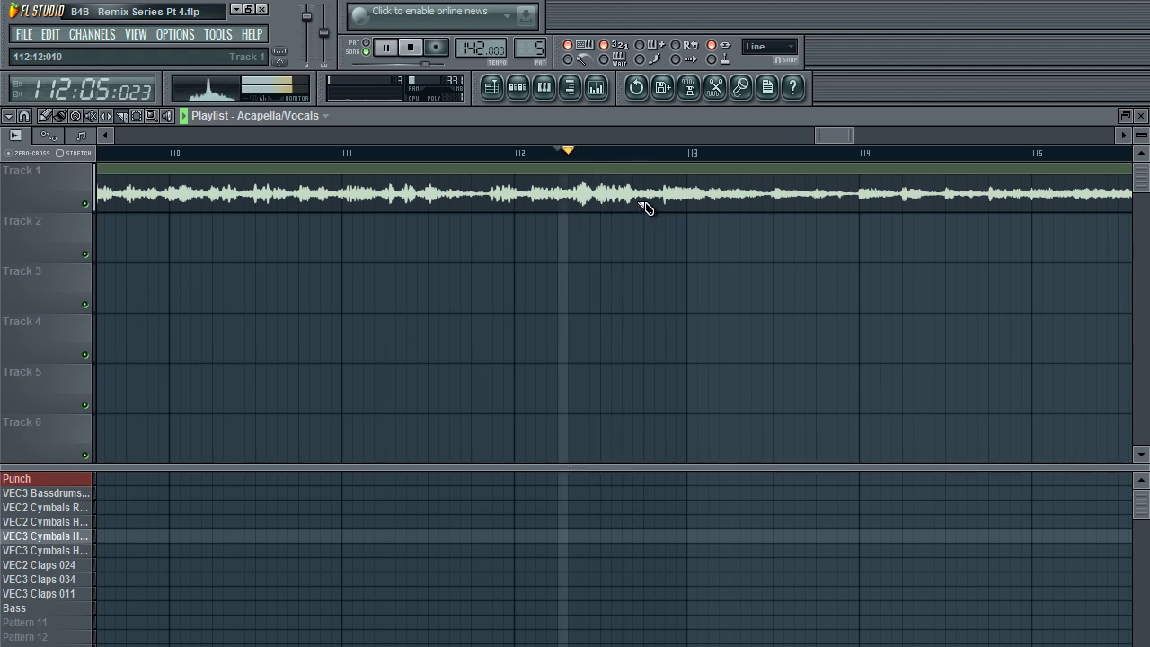
# Step: Replay from 112:05 and slice the Acapella/Vocals clip on track 1 at about 112:14, just before bar 113
pyautogui.press('space')
pyautogui.press('space')
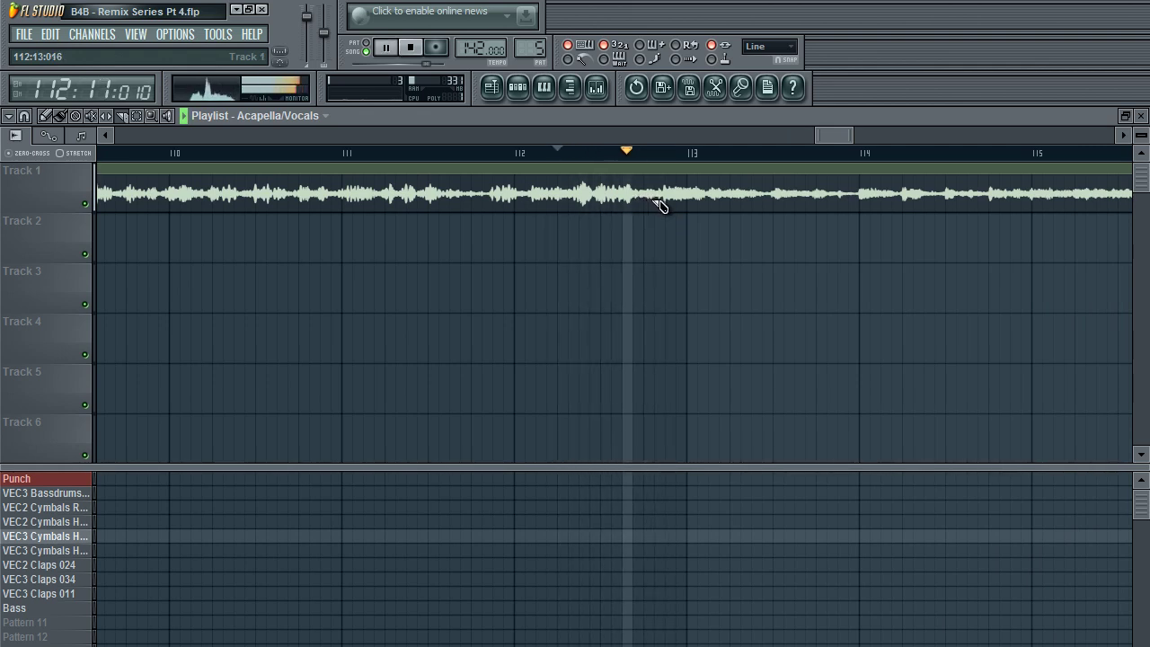
pyautogui.press('space')
pyautogui.press('space')
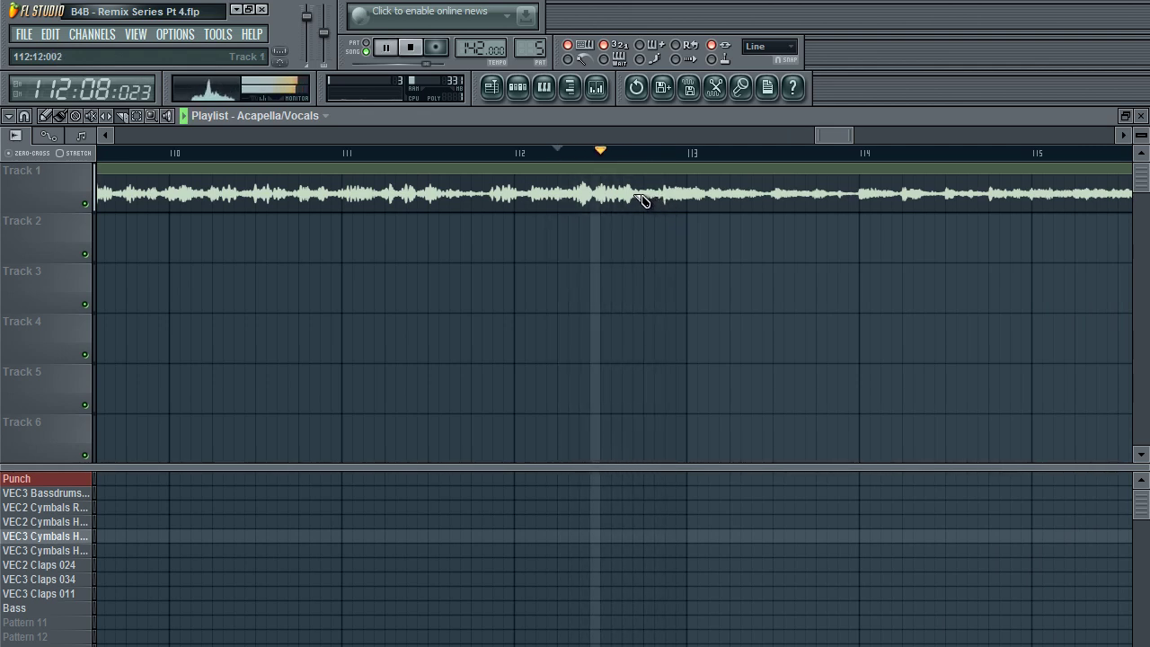
pyautogui.press('space')
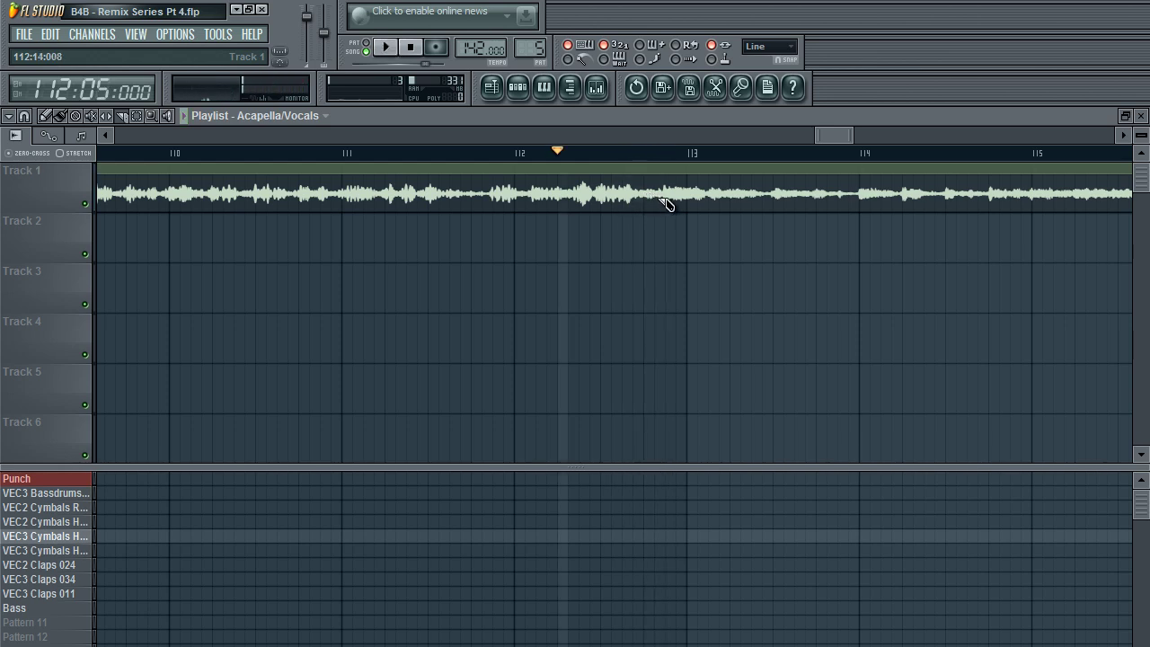
pyautogui.scroll(-3, 794, 136)
pyautogui.moveTo(841, 137); pyautogui.dragTo(766, 136)
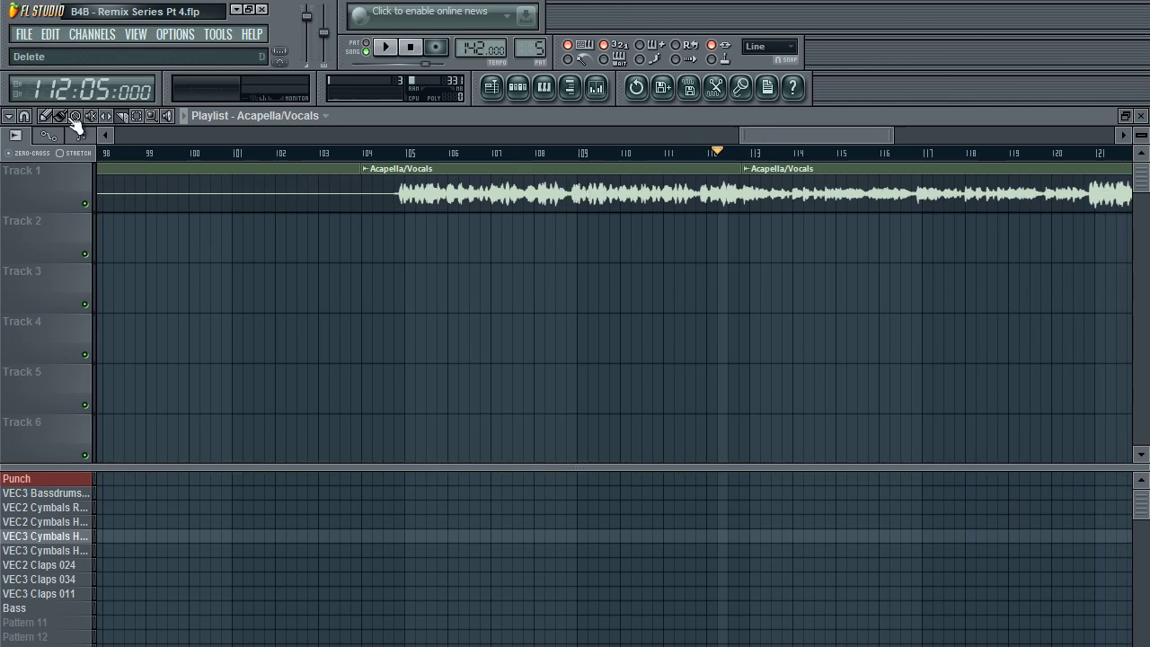
pyautogui.moveTo(758, 136); pyautogui.dragTo(754, 136)
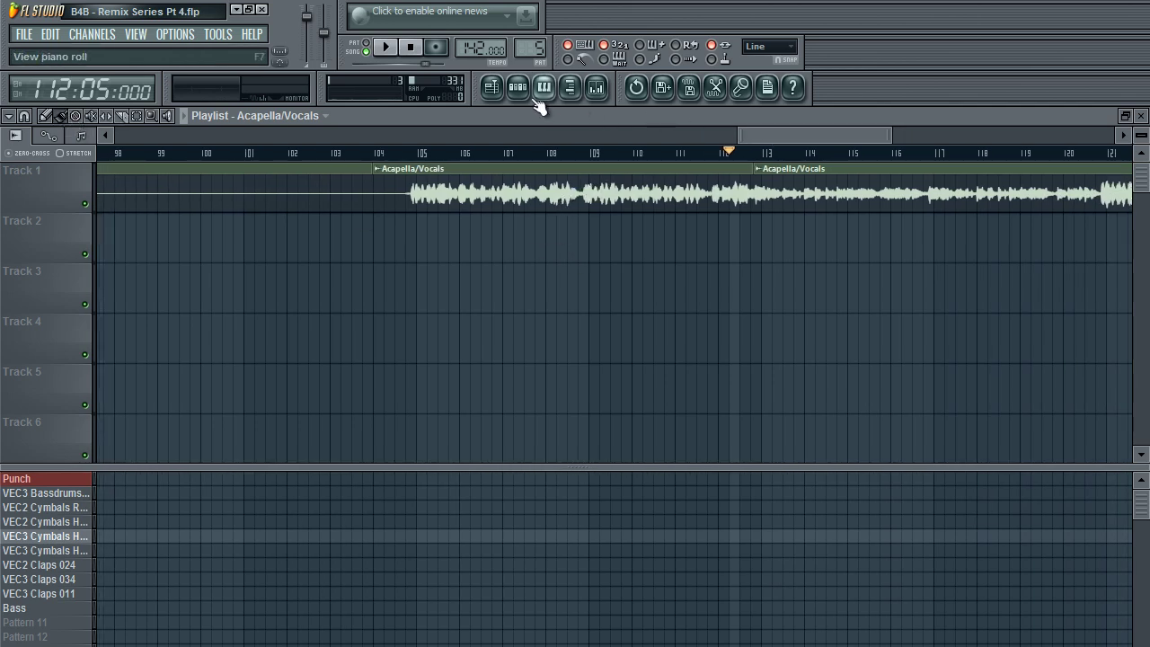
# Step: Clone the Acapella/Vocals channel
pyautogui.click(518, 86)
pyautogui.moveTo(430, 151); pyautogui.dragTo(476, 80)
pyautogui.rightClick(290, 440)
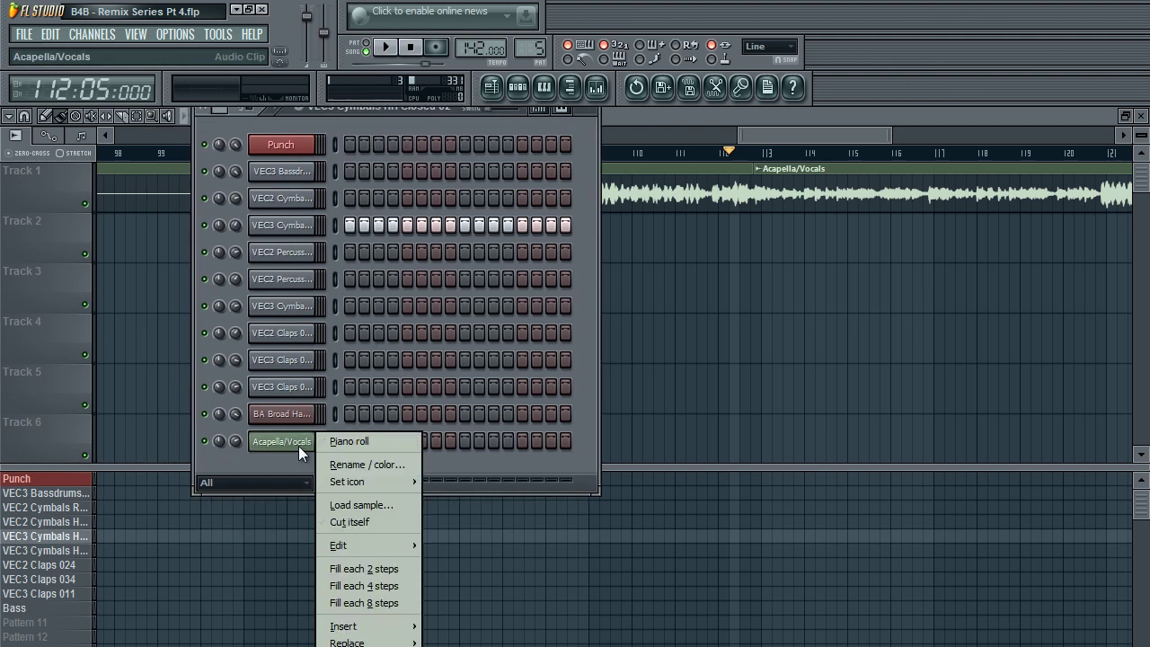
pyautogui.click(349, 646)
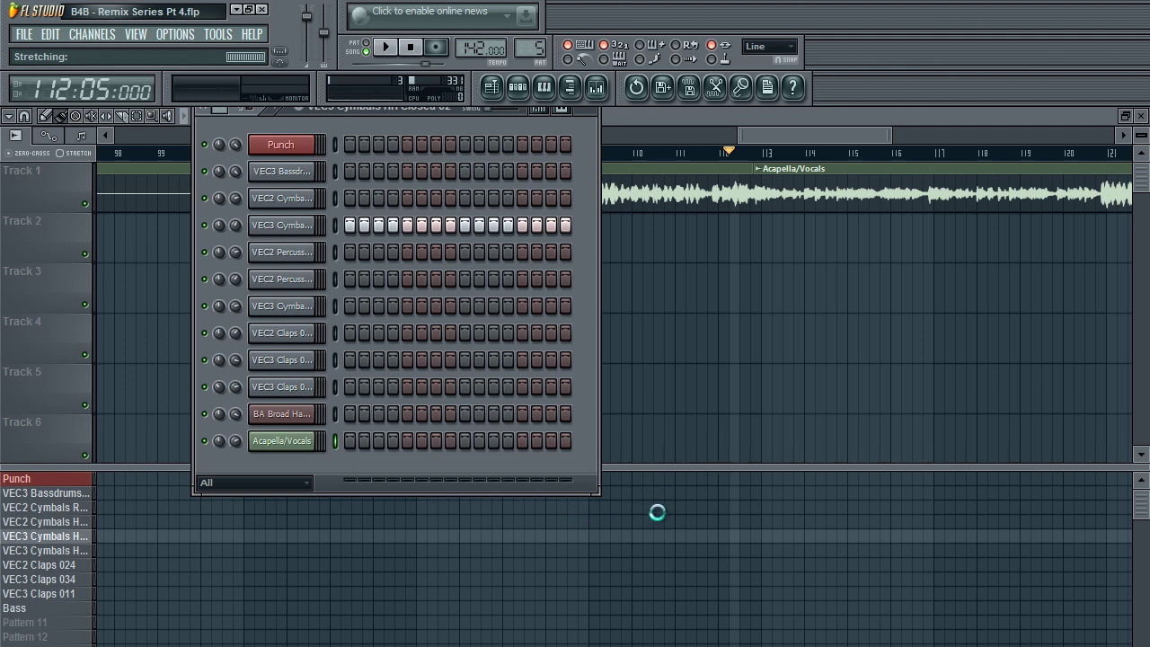
pyautogui.click(641, 122)
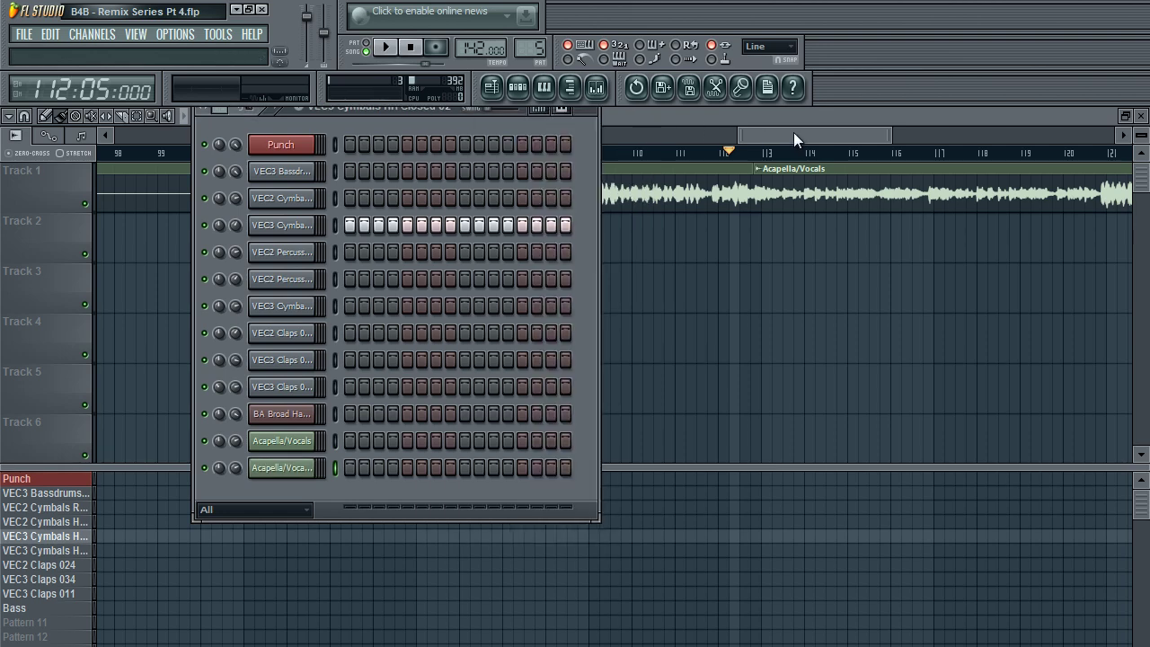
# Step: Open the cloned vocal channel's settings and place its full audio clip on playlist track 3
pyautogui.moveTo(794, 134); pyautogui.dragTo(160, 135)
pyautogui.scroll(-5, 788, 134)
pyautogui.click(517, 86)
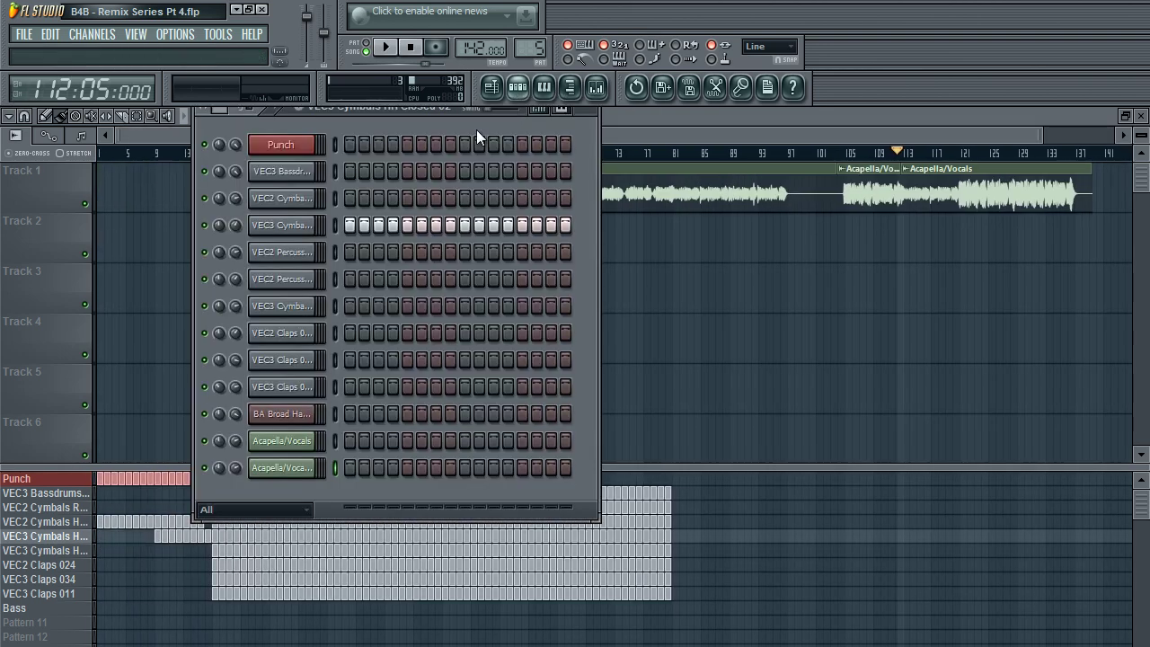
pyautogui.click(297, 468)
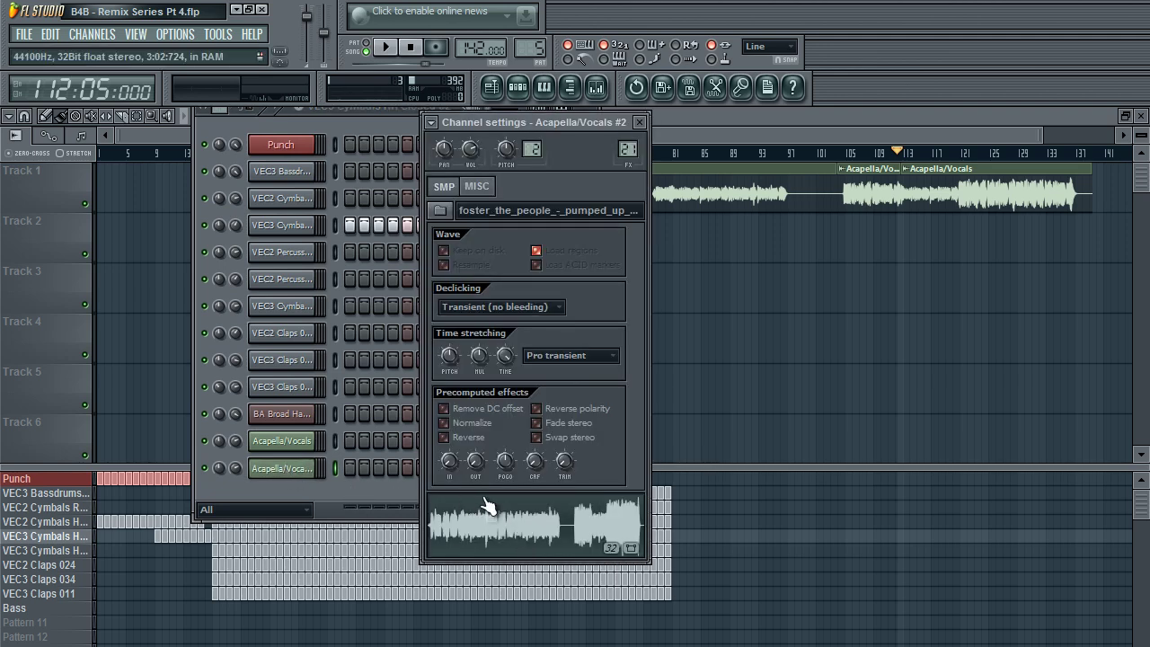
pyautogui.moveTo(549, 533); pyautogui.dragTo(143, 287)
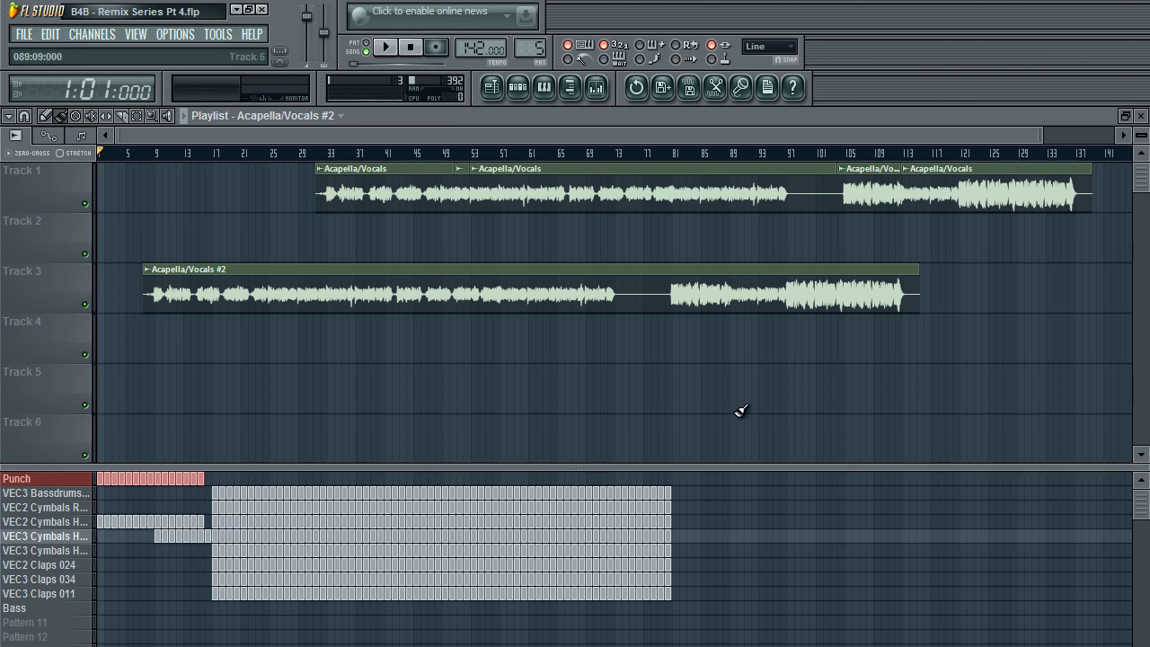
# Step: Move the Acapella/Vocals #2 clip to track 2 and align its start with the original vocal on track 1 at 31:07
pyautogui.moveTo(750, 305); pyautogui.dragTo(469, 320)
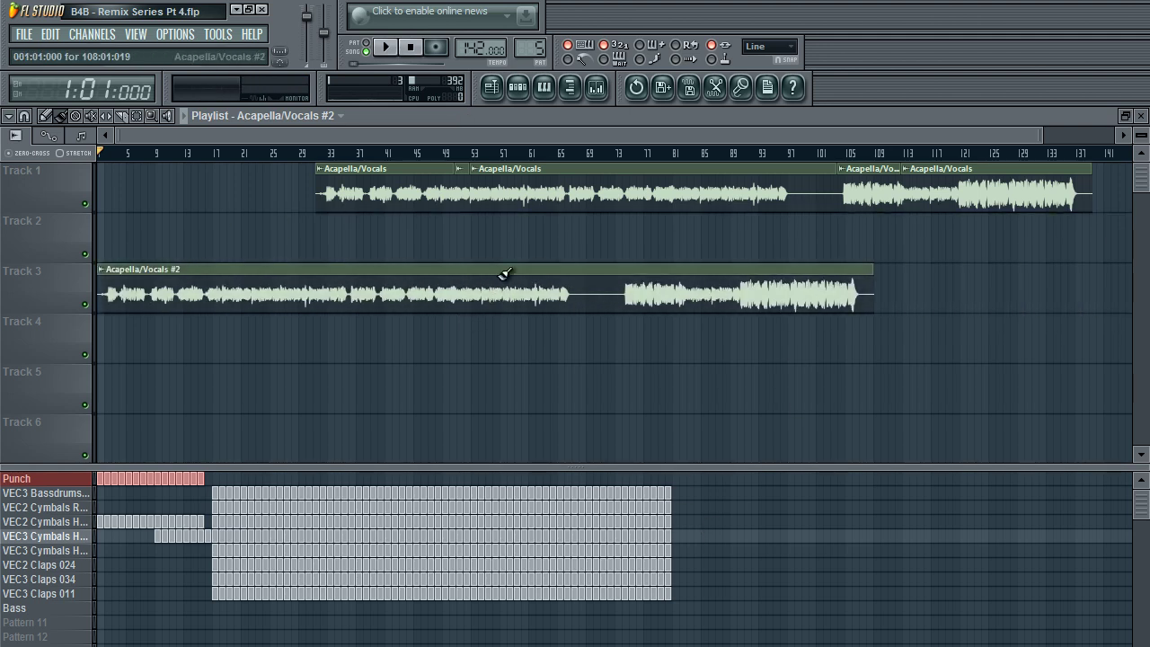
pyautogui.moveTo(449, 270); pyautogui.dragTo(593, 256)
pyautogui.hotkey('shift', '2')
pyautogui.moveTo(253, 134); pyautogui.dragTo(368, 142)
pyautogui.click(647, 267)
pyautogui.rightClick(651, 261)
pyautogui.moveTo(647, 239); pyautogui.dragTo(670, 235)
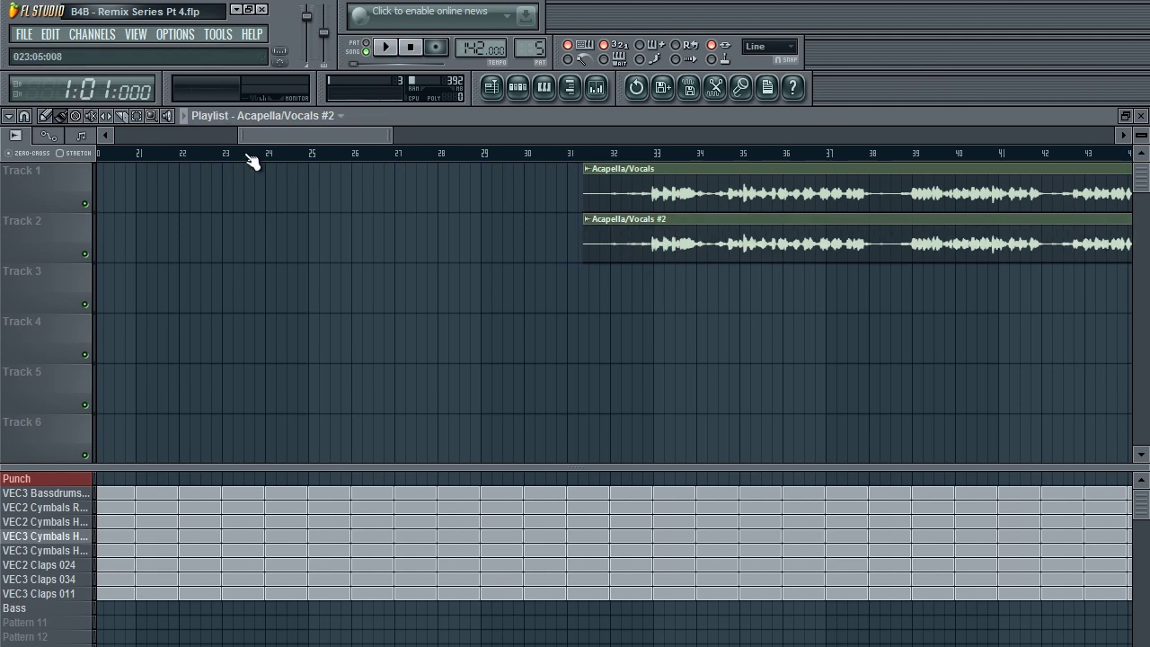
# Step: Slice the Acapella/Vocals #2 clip at about 104:13, where the louder vocals begin, and at the track 1 cut near 112:14
pyautogui.moveTo(272, 137); pyautogui.dragTo(781, 171)
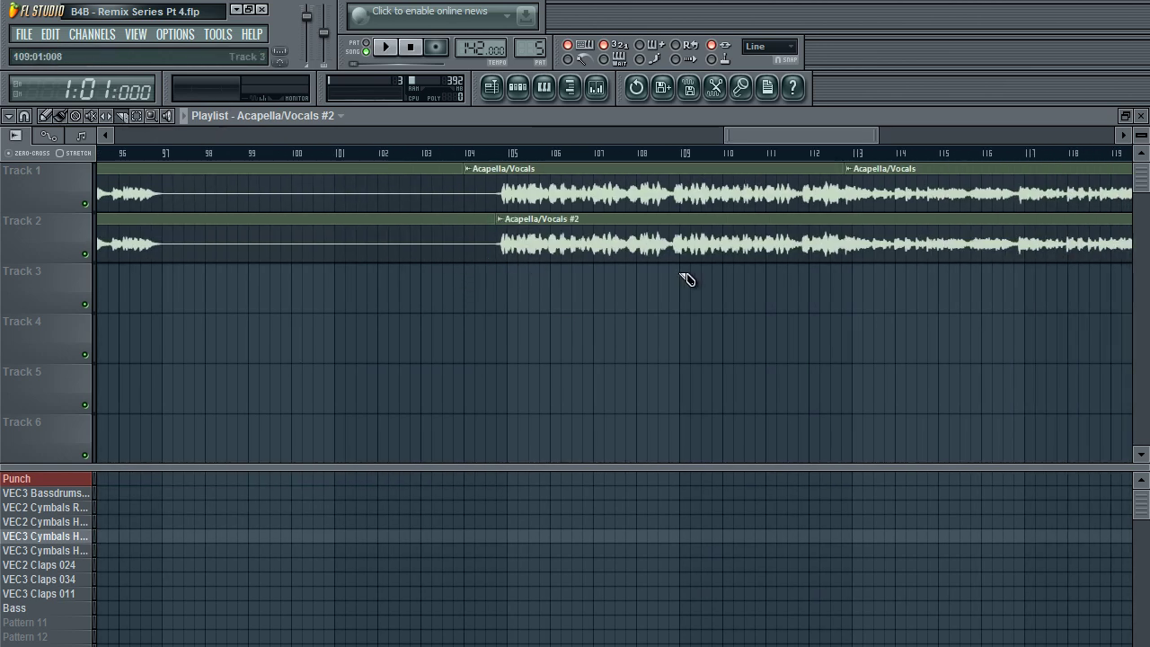
pyautogui.scroll(-3, 706, 257)
pyautogui.scroll(3, 727, 175)
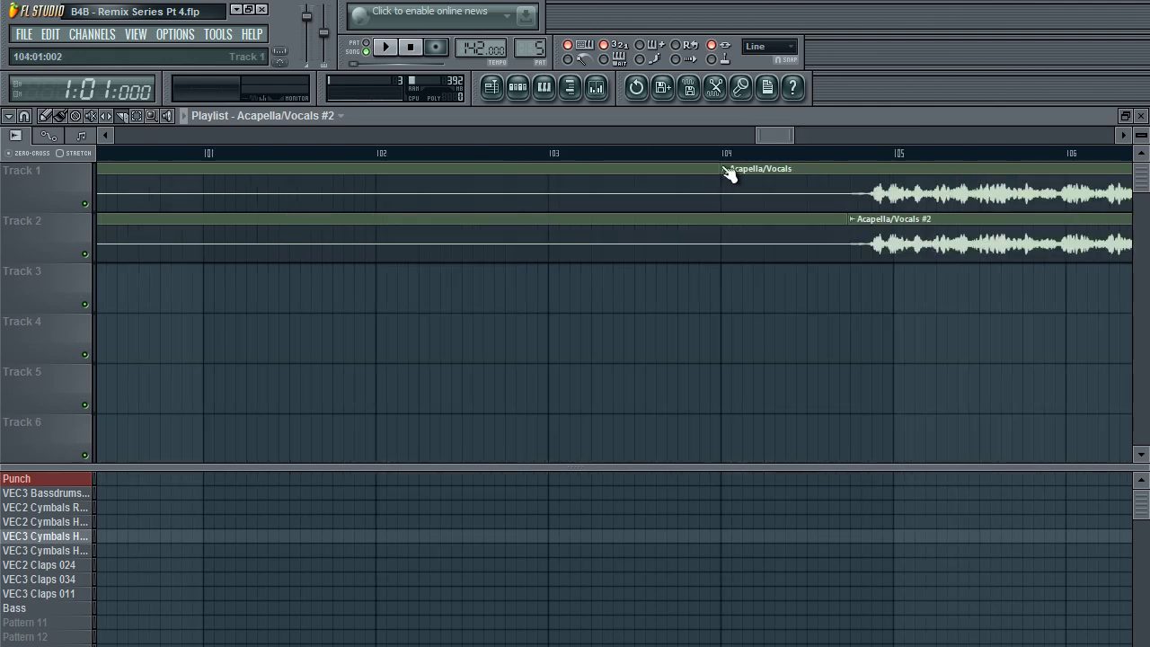
pyautogui.moveTo(770, 134); pyautogui.dragTo(834, 124)
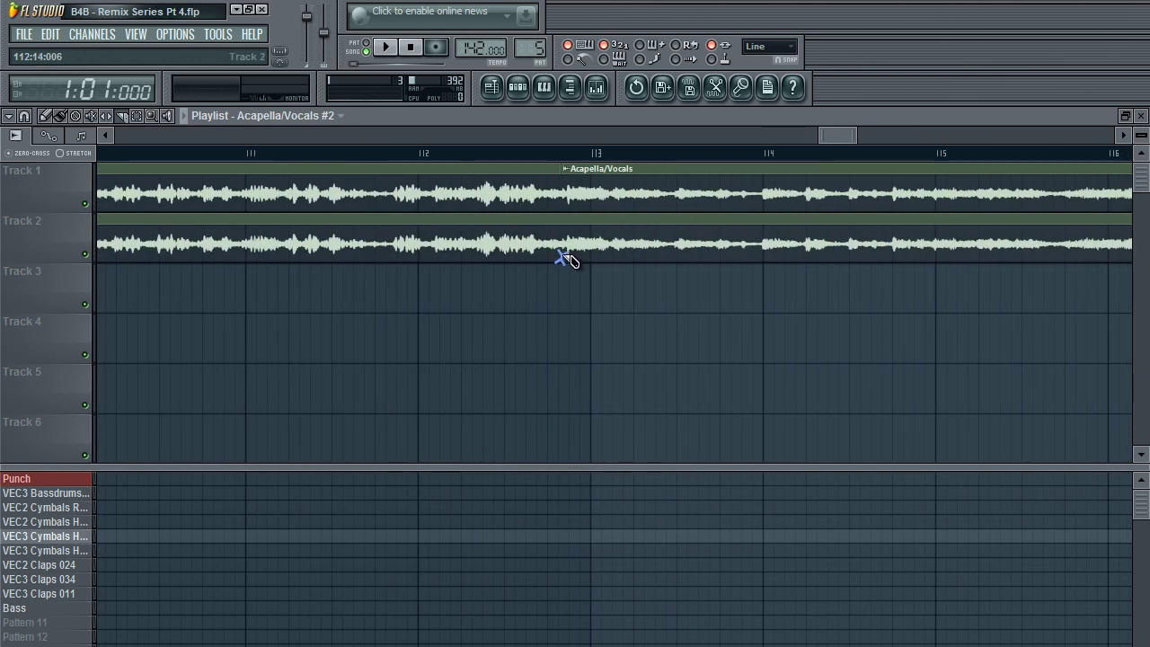
pyautogui.moveTo(770, 138)
pyautogui.mouseDown()
pyautogui.moveTo(867, 131)
pyautogui.moveTo(791, 134)
pyautogui.mouseUp()
# Step: Delete the Acapella/Vocals #2 pieces before and after the phrase between about 104:13 and 112:14
pyautogui.click(61, 116)
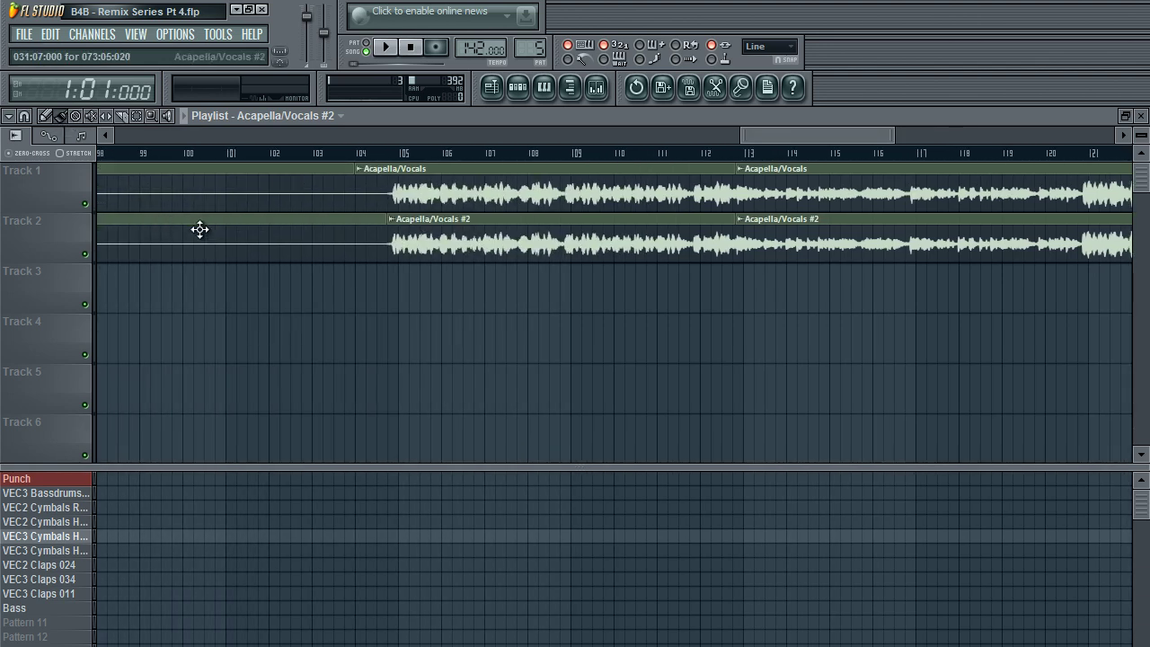
pyautogui.rightClick(281, 233)
pyautogui.rightClick(896, 239)
pyautogui.doubleClick(607, 245)
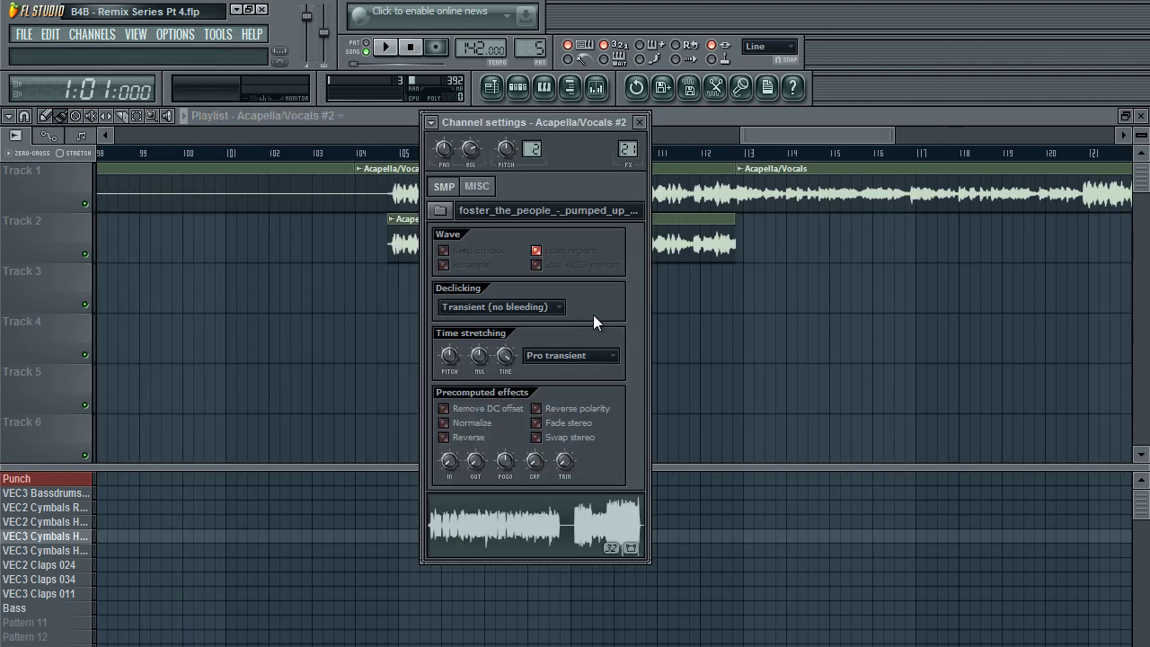
pyautogui.click(639, 122)
# Step: Move the remaining Acapella/Vocals #2 phrase to track 3, starting at about 15:08 near the end of the intro
pyautogui.moveTo(633, 239); pyautogui.dragTo(585, 286)
pyautogui.scroll(-5, 742, 162)
pyautogui.moveTo(764, 136); pyautogui.dragTo(2, 97)
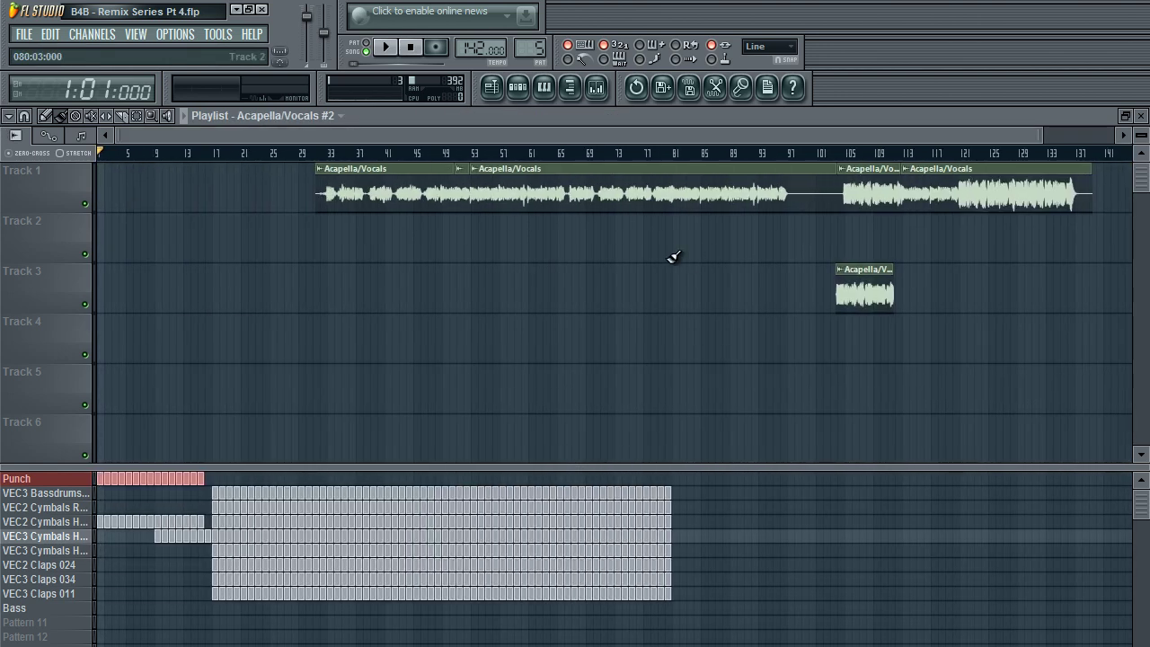
pyautogui.moveTo(872, 285); pyautogui.dragTo(237, 286)
# Step: Open the Acapella/Vocals #2 channel settings and link the channel to mixer insert 22
pyautogui.scroll(5, 216, 199)
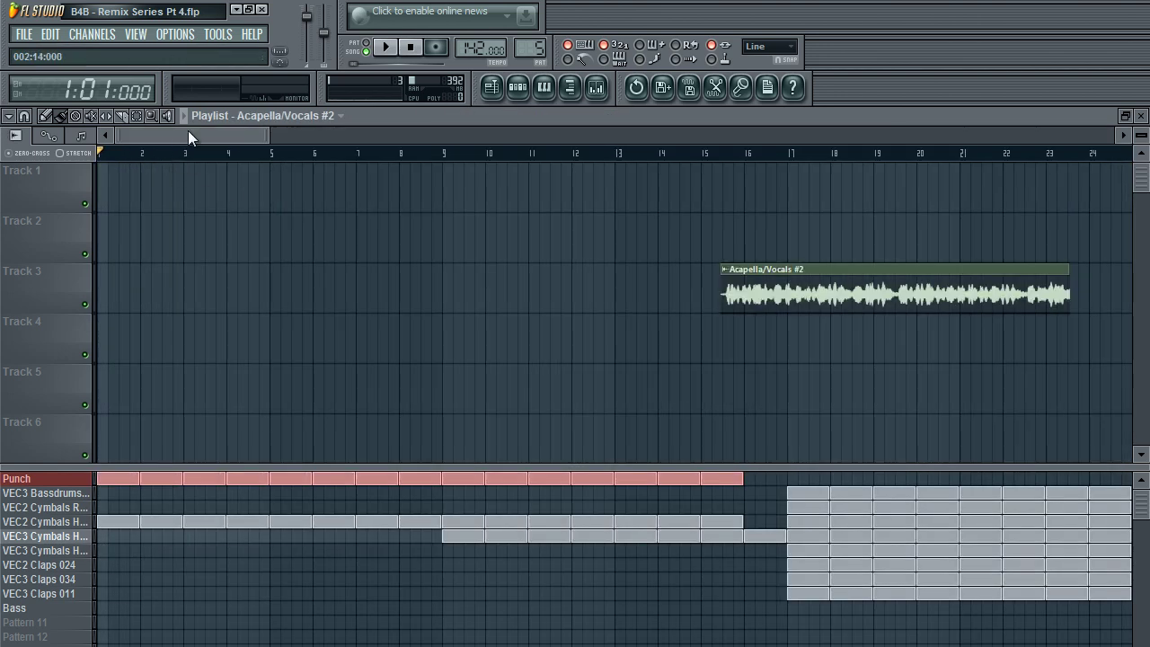
pyautogui.moveTo(188, 135); pyautogui.dragTo(263, 137)
pyautogui.click(356, 272)
pyautogui.click(596, 86)
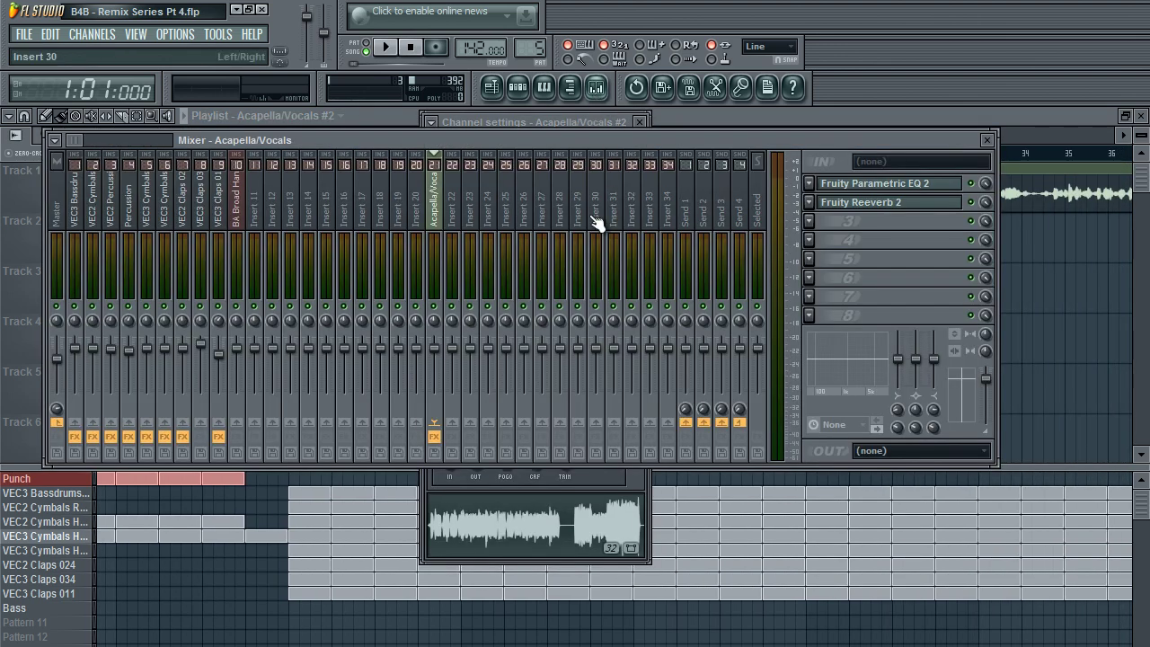
pyautogui.rightClick(469, 222)
pyautogui.rightClick(432, 212)
pyautogui.rightClick(469, 222)
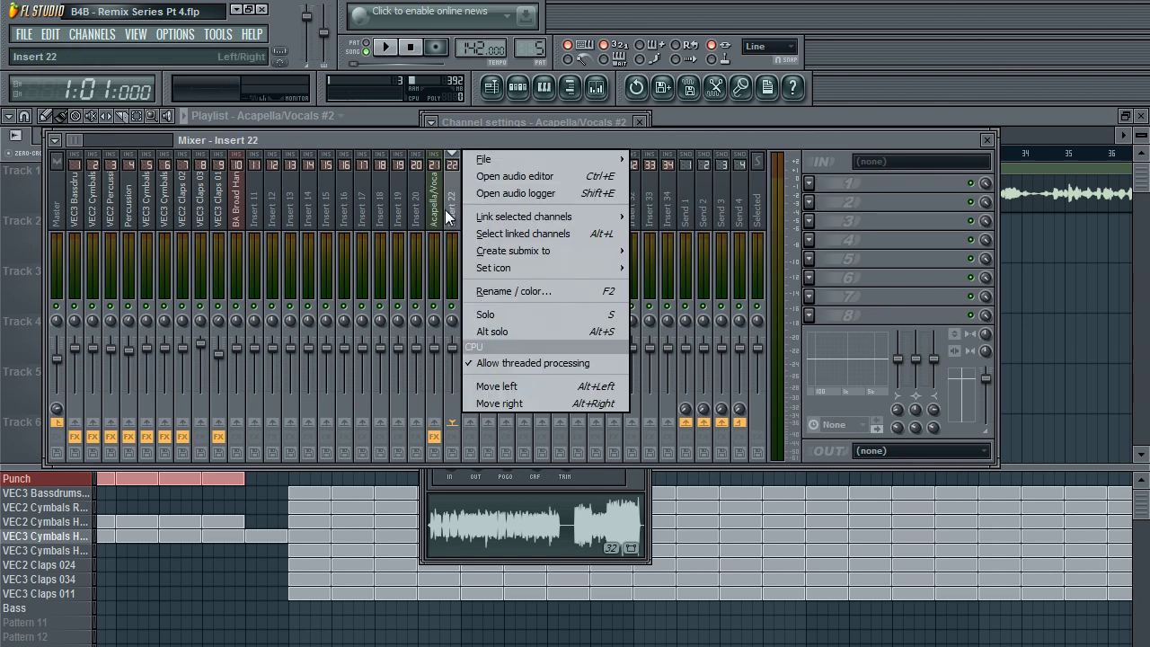
pyautogui.moveTo(586, 220)
pyautogui.click(642, 216)
# Step: Check the original vocal track's EQ and load Fruity Parametric EQ 2 in the first effect slot of Acapella/Vocals #2
pyautogui.click(432, 203)
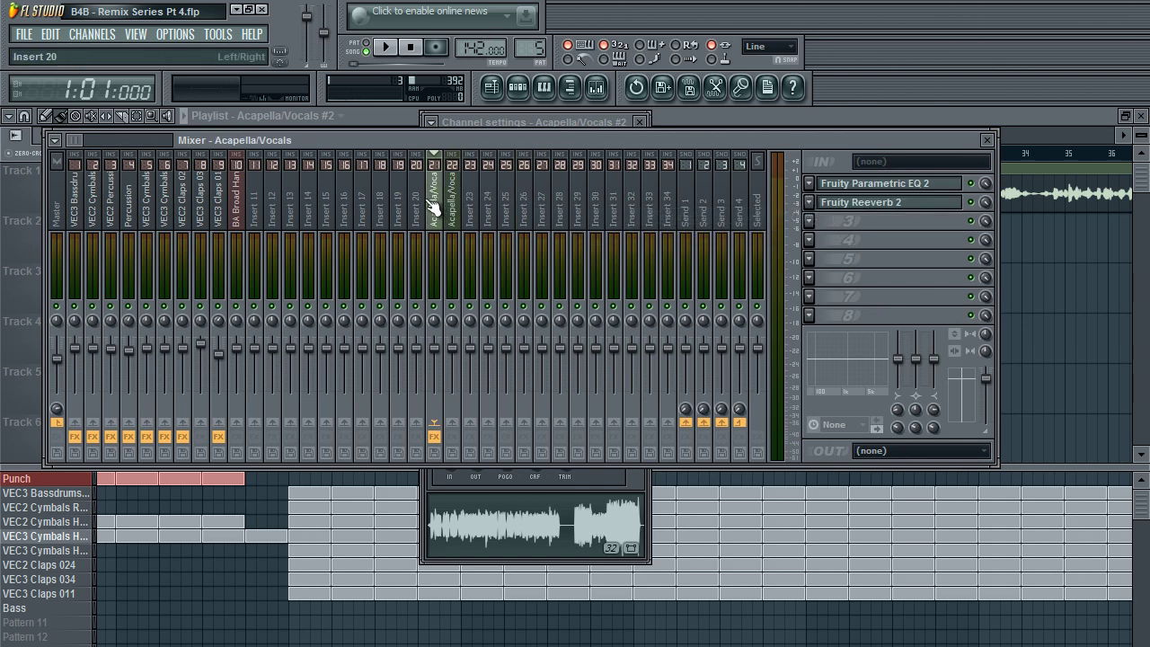
pyautogui.click(934, 186)
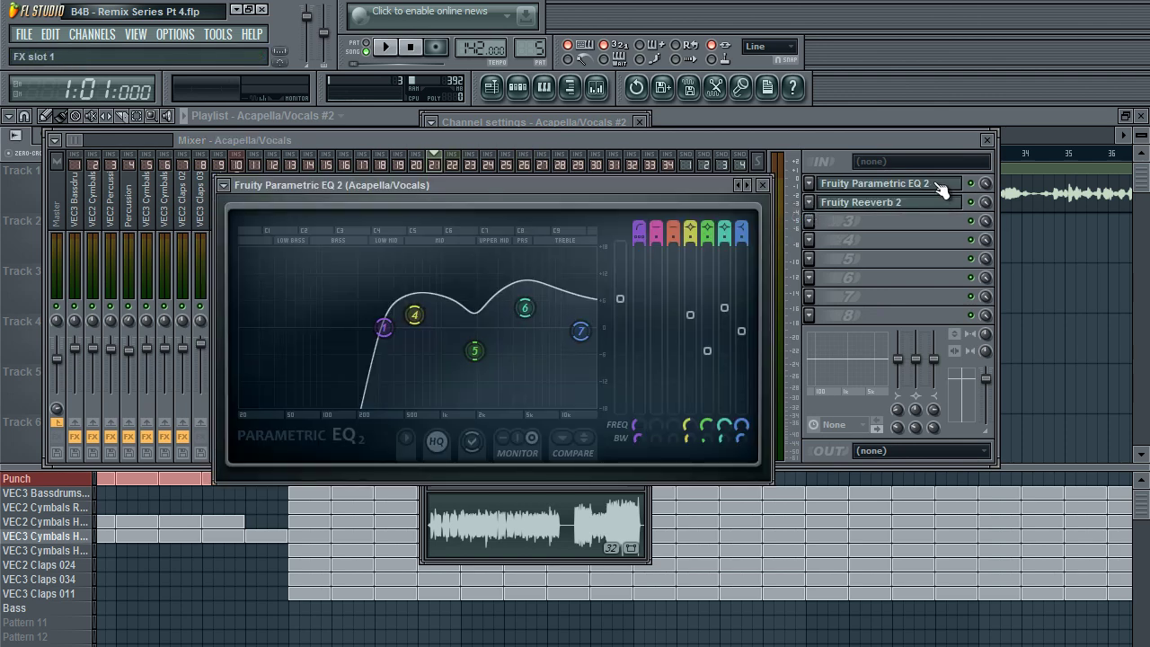
pyautogui.click(939, 188)
pyautogui.click(452, 204)
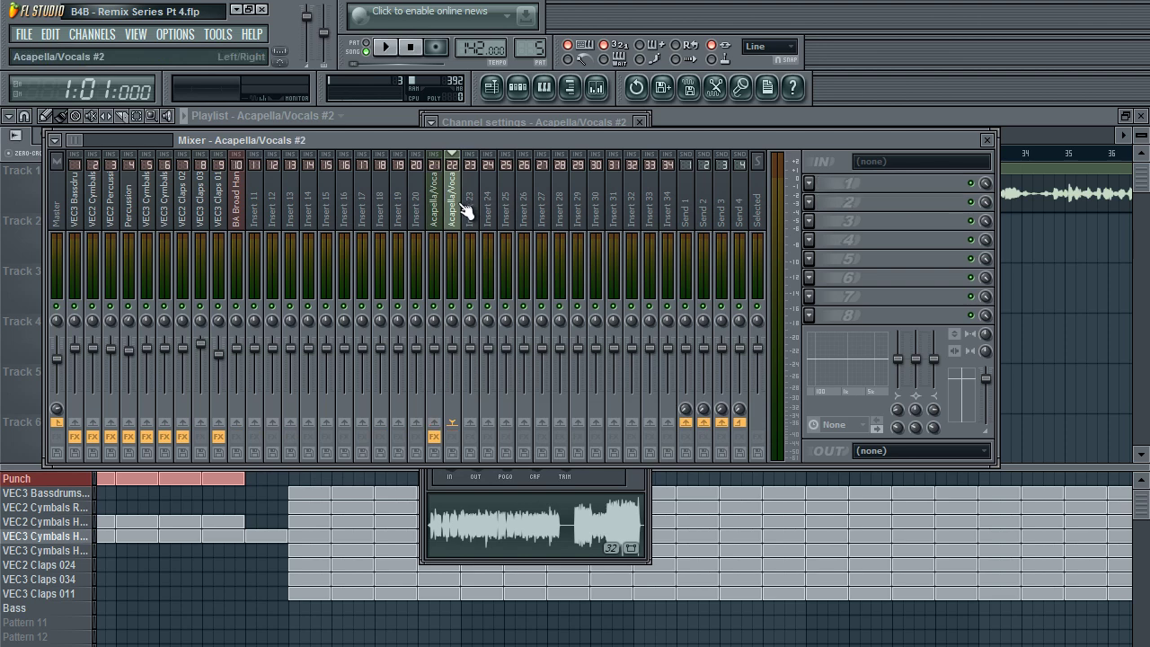
pyautogui.click(809, 183)
pyautogui.click(935, 620)
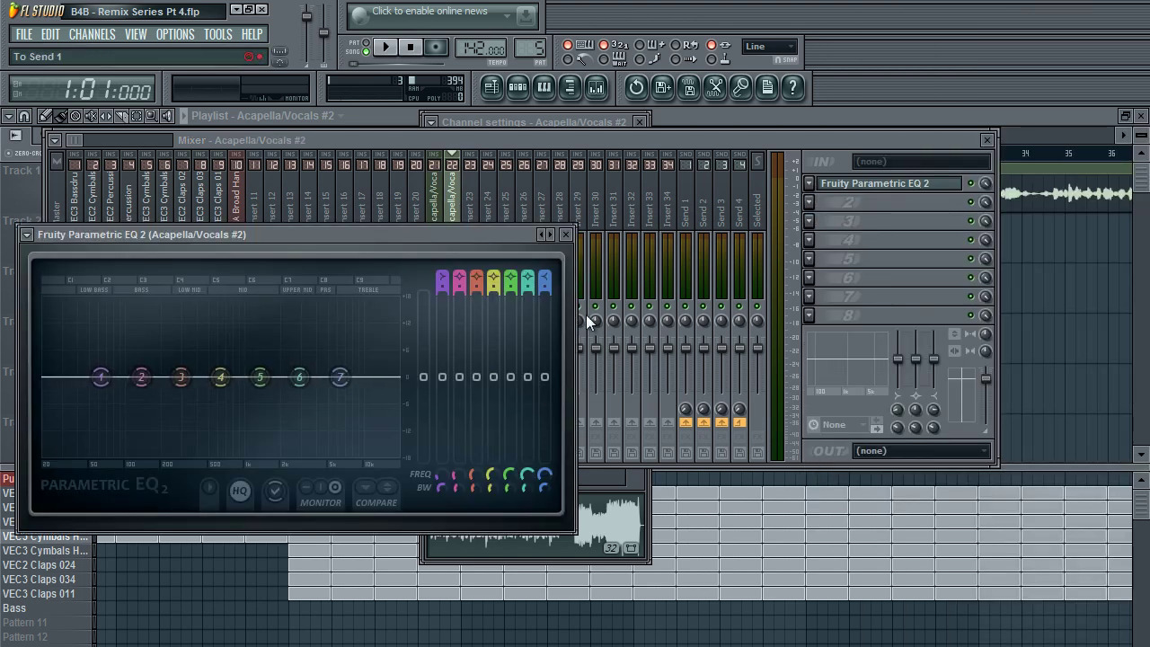
# Step: Turn band 1 of the Acapella/Vocals #2 EQ into a high pass with its cutoff near the original vocal EQ's 332 Hz
pyautogui.moveTo(444, 280); pyautogui.dragTo(444, 269)
pyautogui.moveTo(101, 376); pyautogui.dragTo(222, 380)
pyautogui.click(438, 199)
pyautogui.click(923, 187)
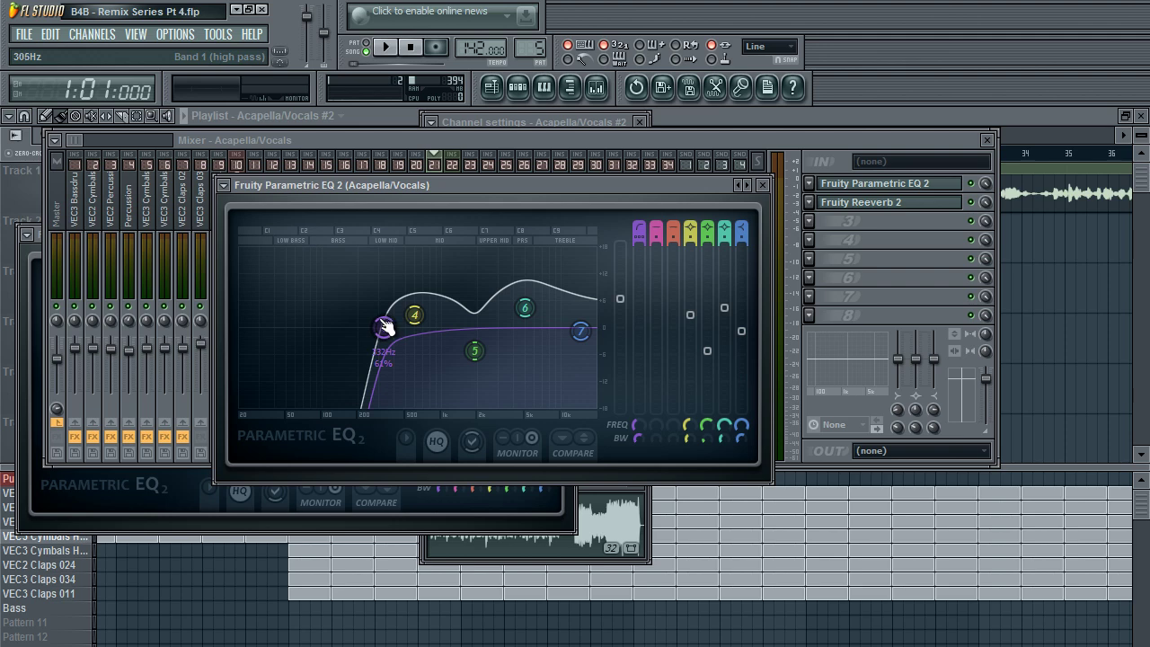
pyautogui.click(429, 223)
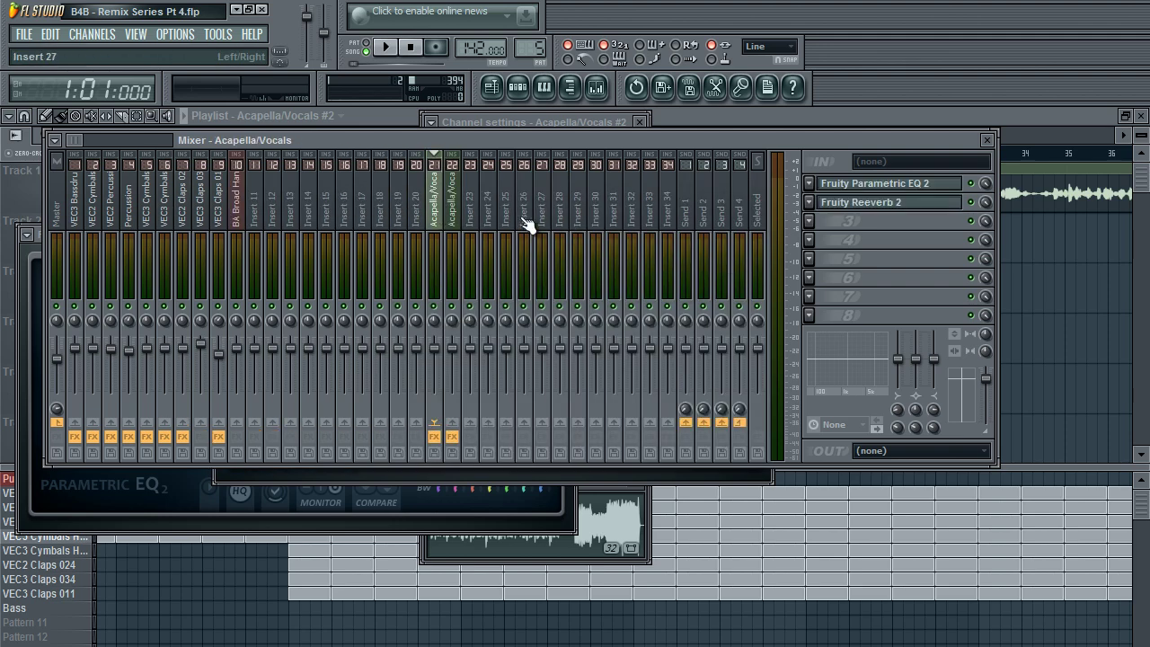
pyautogui.click(452, 212)
pyautogui.click(883, 191)
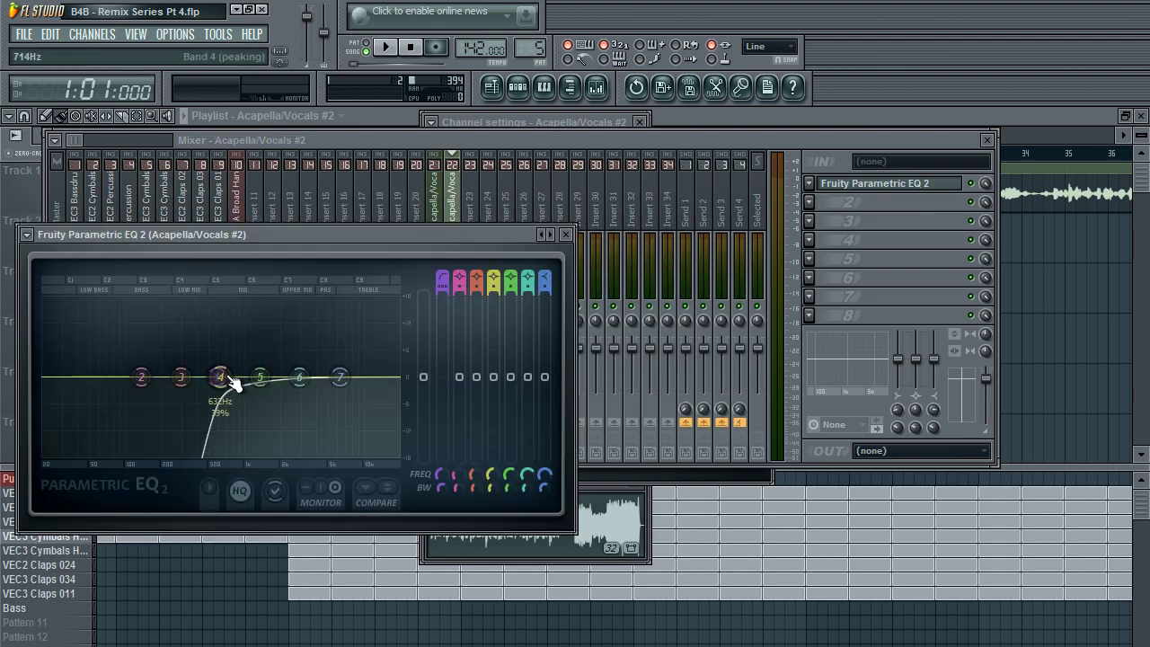
pyautogui.moveTo(231, 380); pyautogui.dragTo(185, 382)
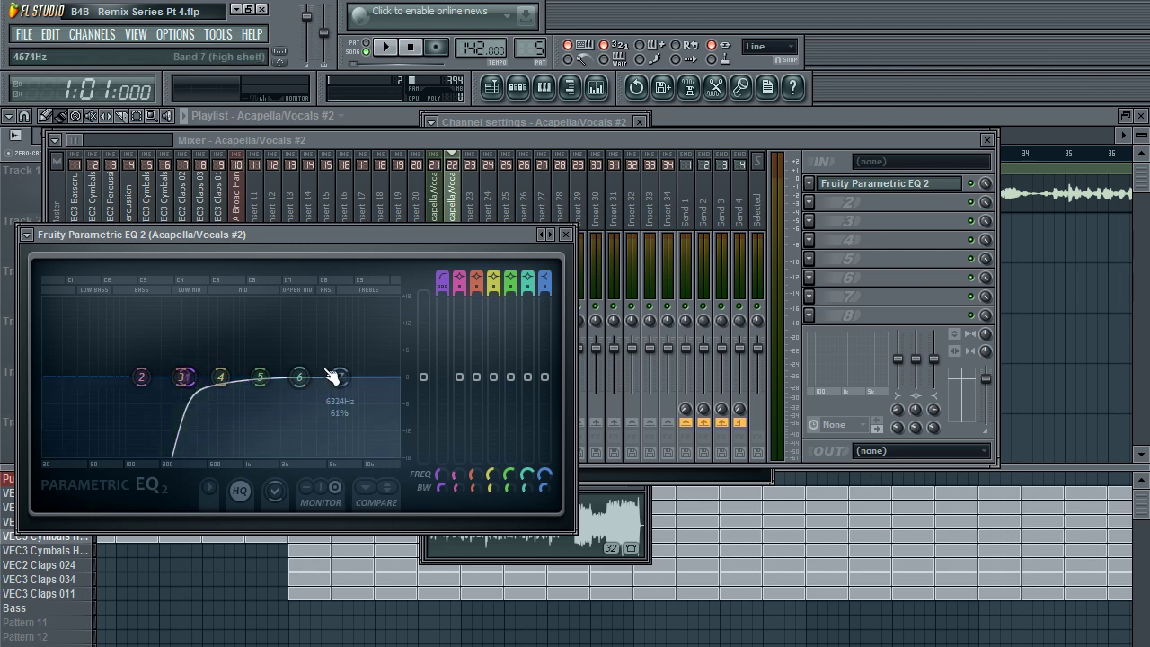
# Step: Boost bands 4 and 6 of the Acapella/Vocals #2 EQ and cut band 5 by about 6.8 dB near 1.5 kHz with 15% bandwidth
pyautogui.moveTo(220, 377); pyautogui.dragTo(269, 414)
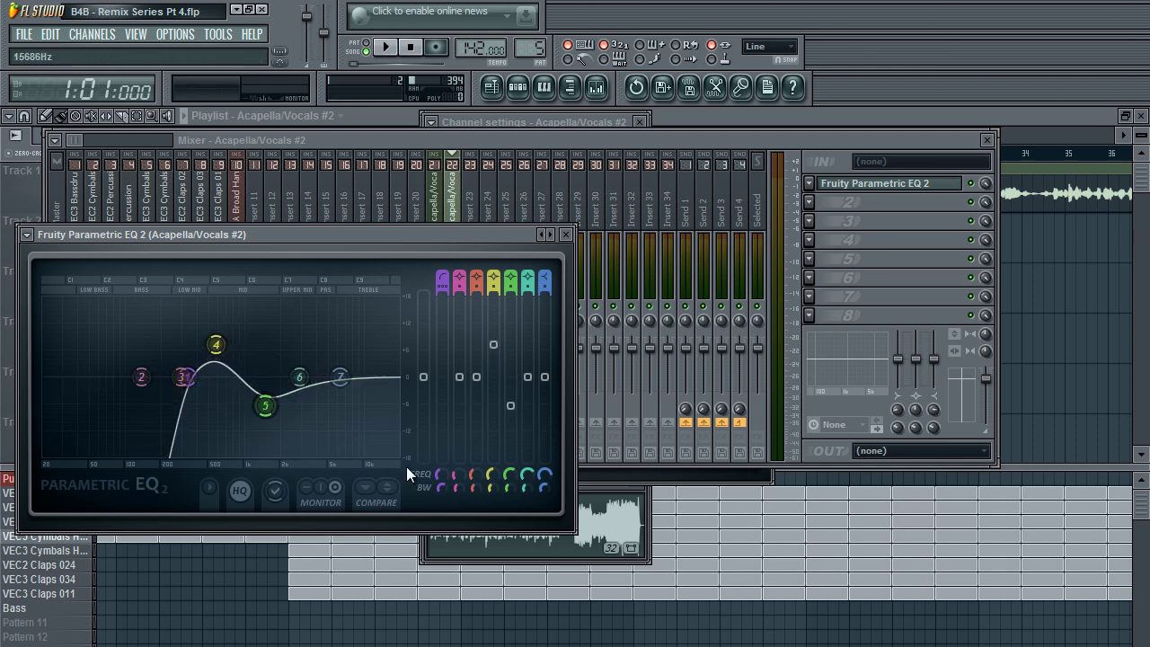
pyautogui.moveTo(300, 377); pyautogui.dragTo(324, 349)
pyautogui.moveTo(265, 405); pyautogui.dragTo(264, 405)
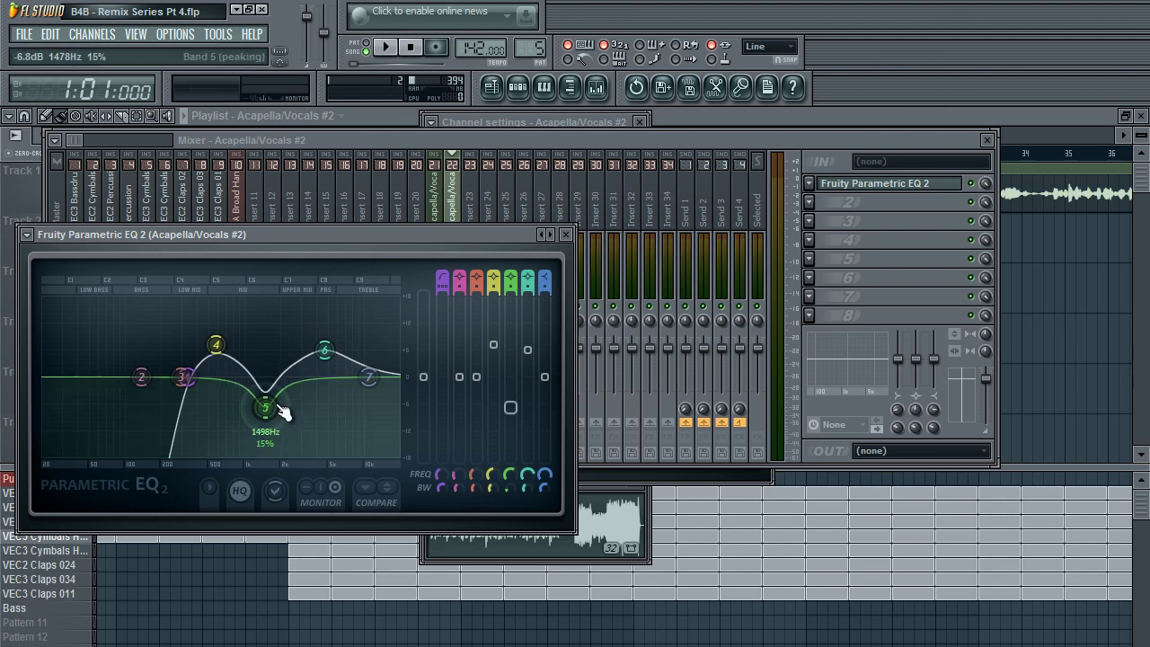
# Step: Boost band 7 slightly, make the band 5 cut shallower, and close the Acapella/Vocals #2 EQ
pyautogui.moveTo(362, 378); pyautogui.dragTo(364, 370)
pyautogui.moveTo(264, 405); pyautogui.dragTo(268, 402)
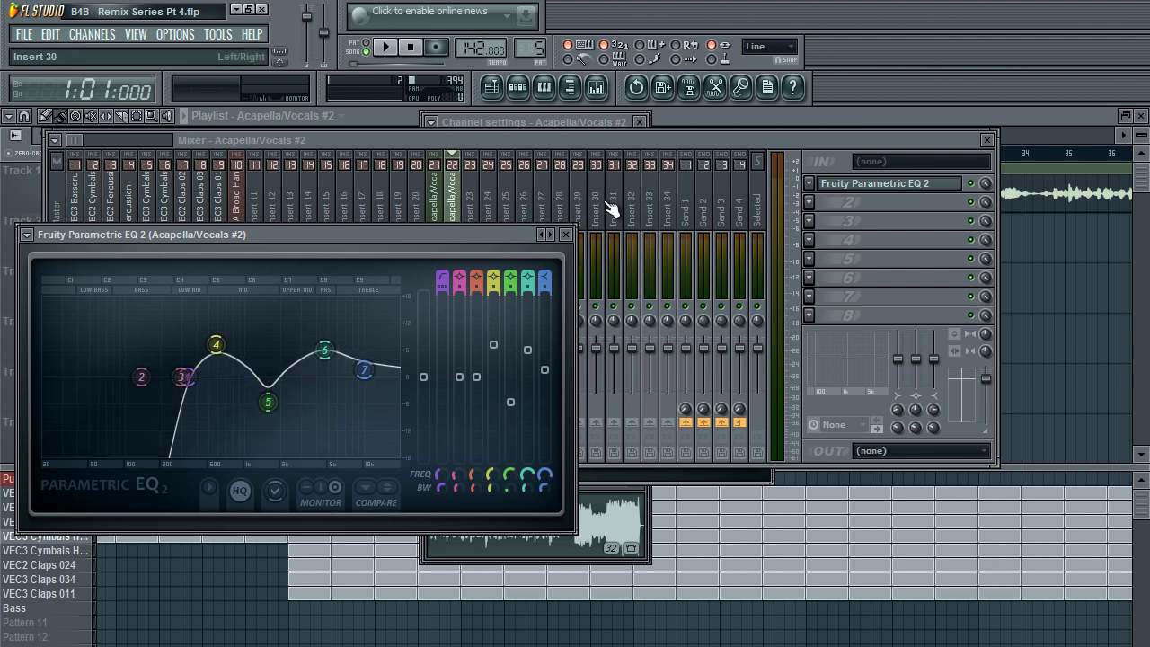
pyautogui.click(566, 235)
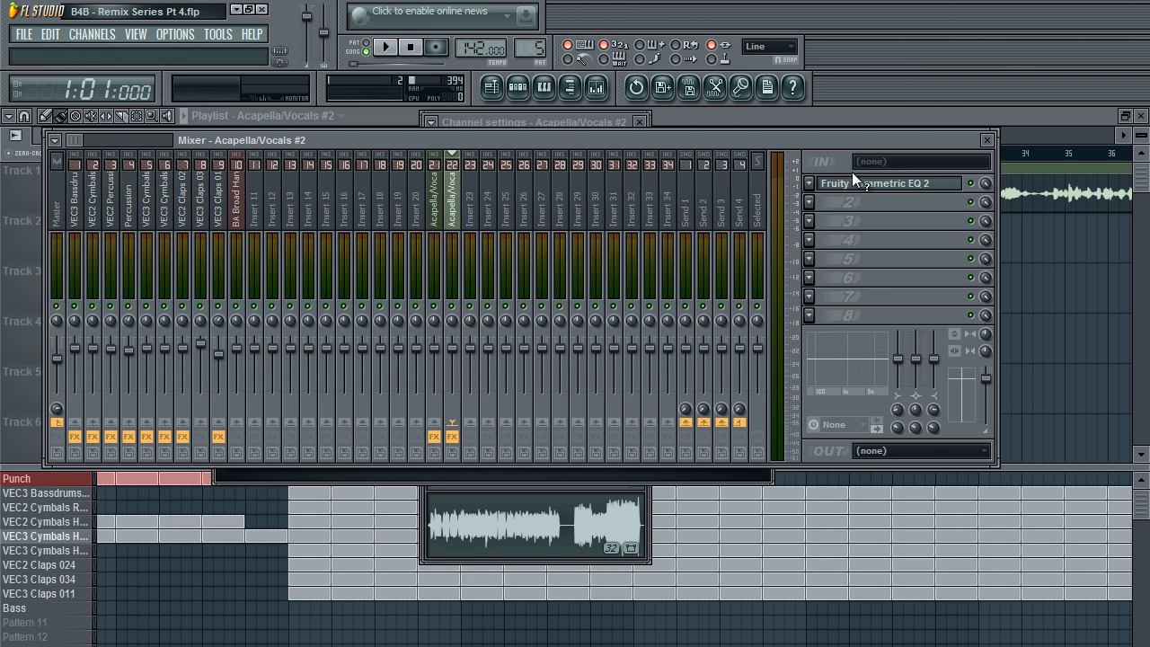
# Step: Load Fruity Multiband Compressor in the second effect slot of Acapella/Vocals #2 and apply its Vocal preset
pyautogui.click(808, 202)
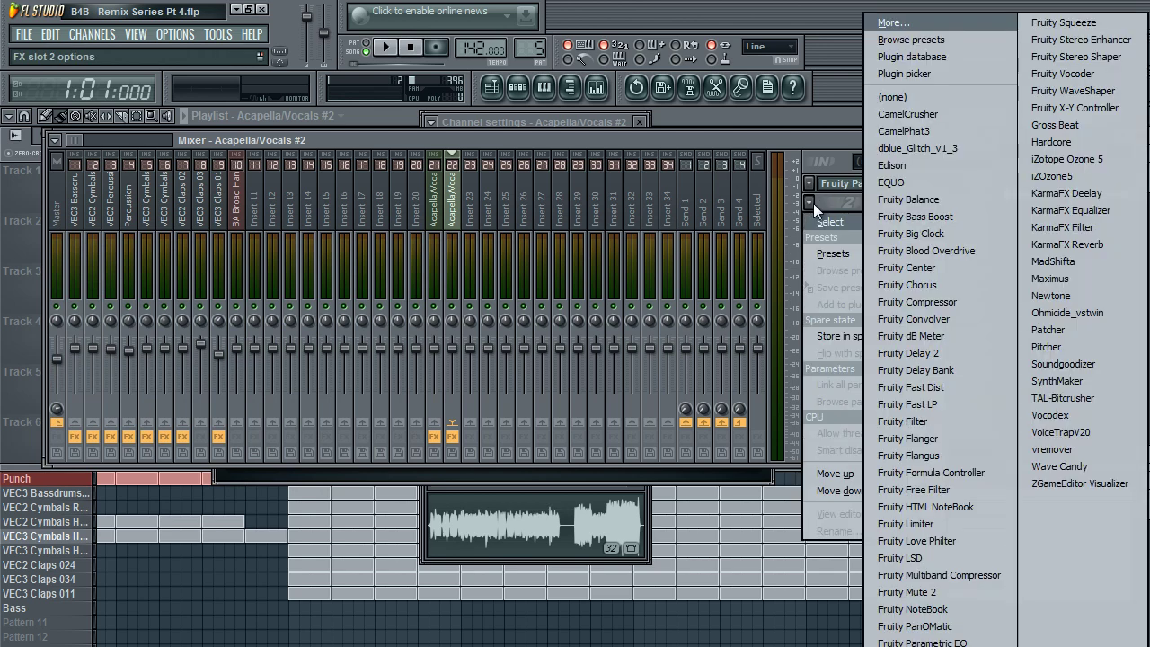
pyautogui.click(930, 575)
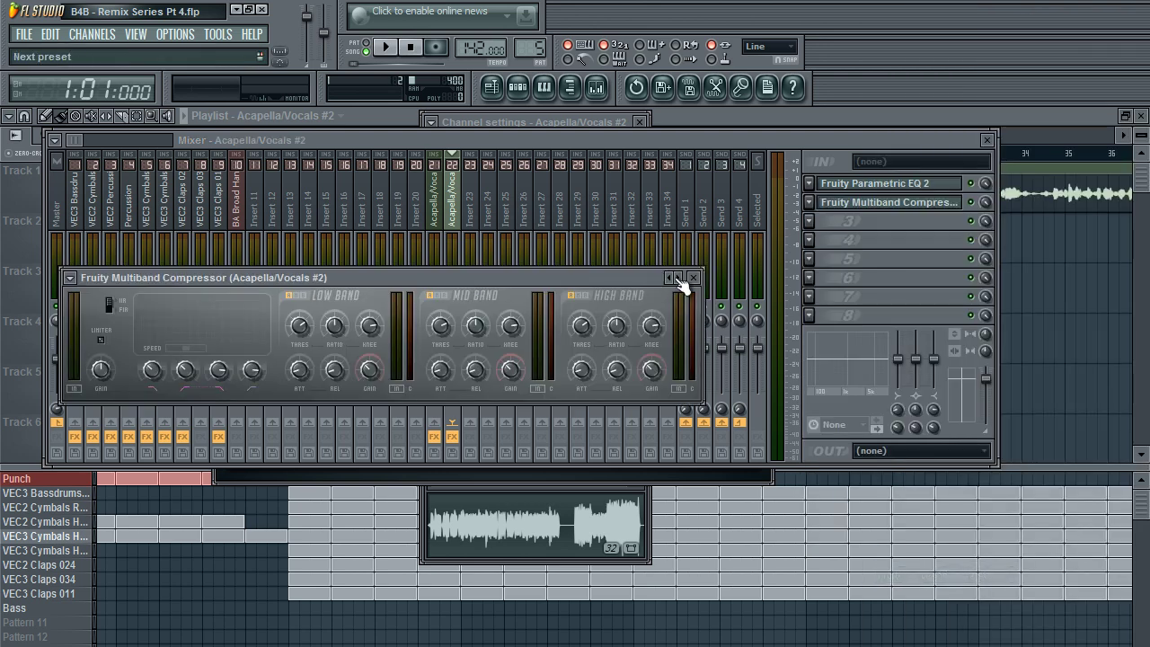
pyautogui.click(680, 279)
pyautogui.moveTo(530, 276); pyautogui.dragTo(645, 120)
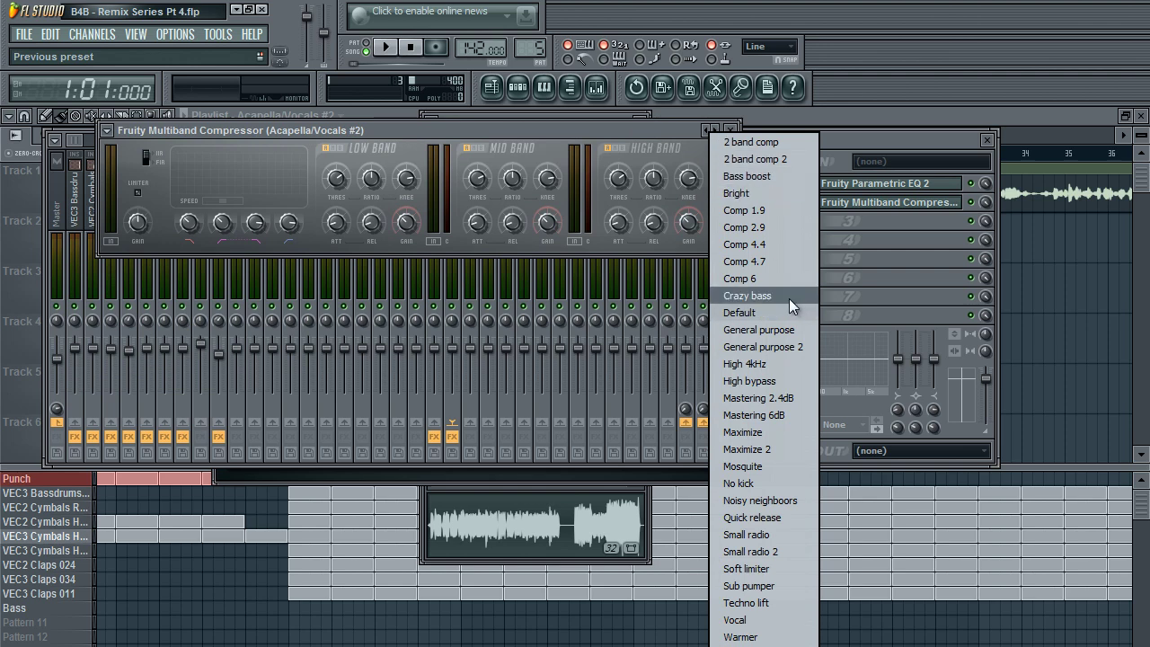
pyautogui.click(782, 617)
# Step: Play the playlist from just before bar 16 to check how the cloned vocal phrase lines up with the drums
pyautogui.press('space')
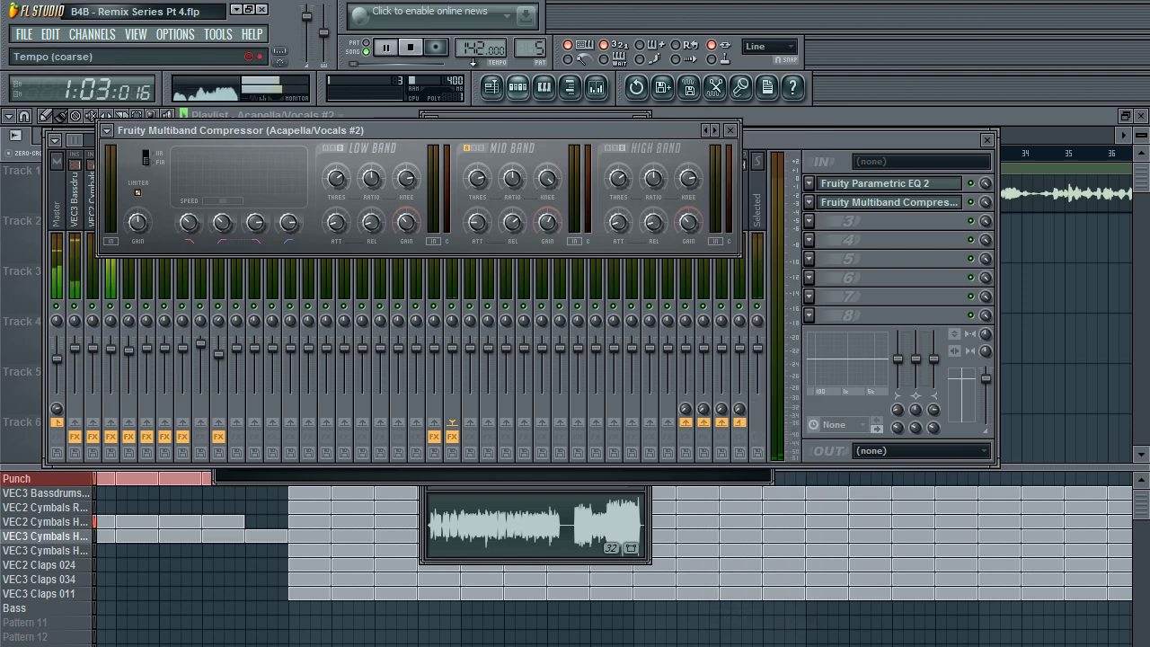
pyautogui.press('space')
pyautogui.click(716, 117)
pyautogui.moveTo(312, 135); pyautogui.dragTo(294, 135)
pyautogui.click(355, 156)
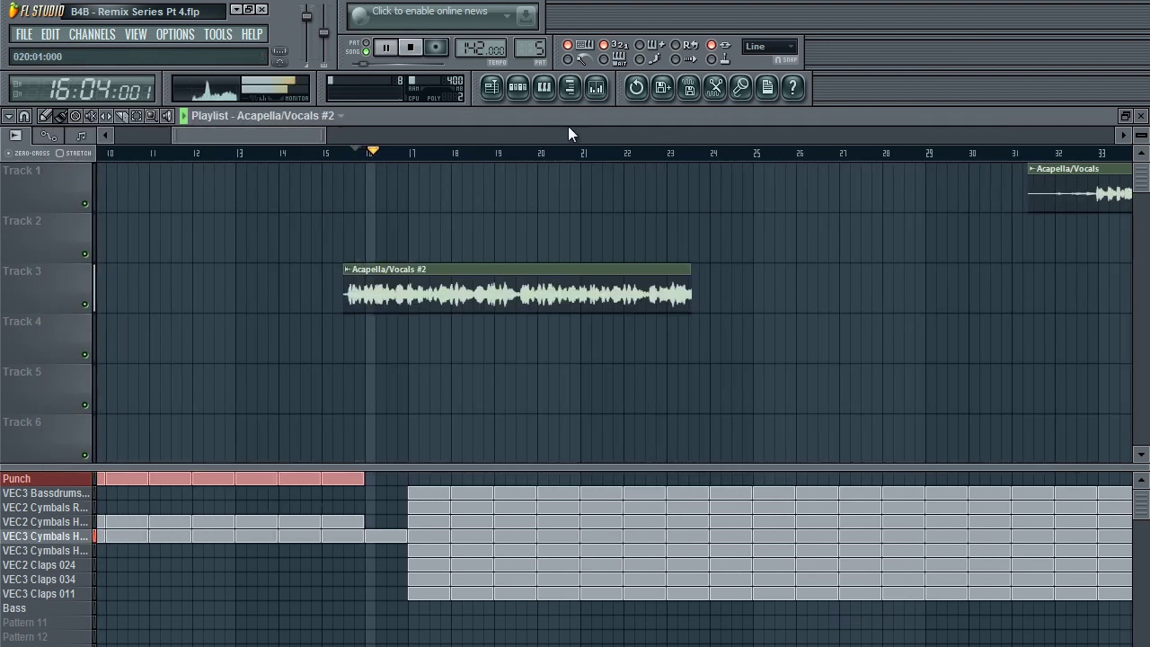
pyautogui.press('space')
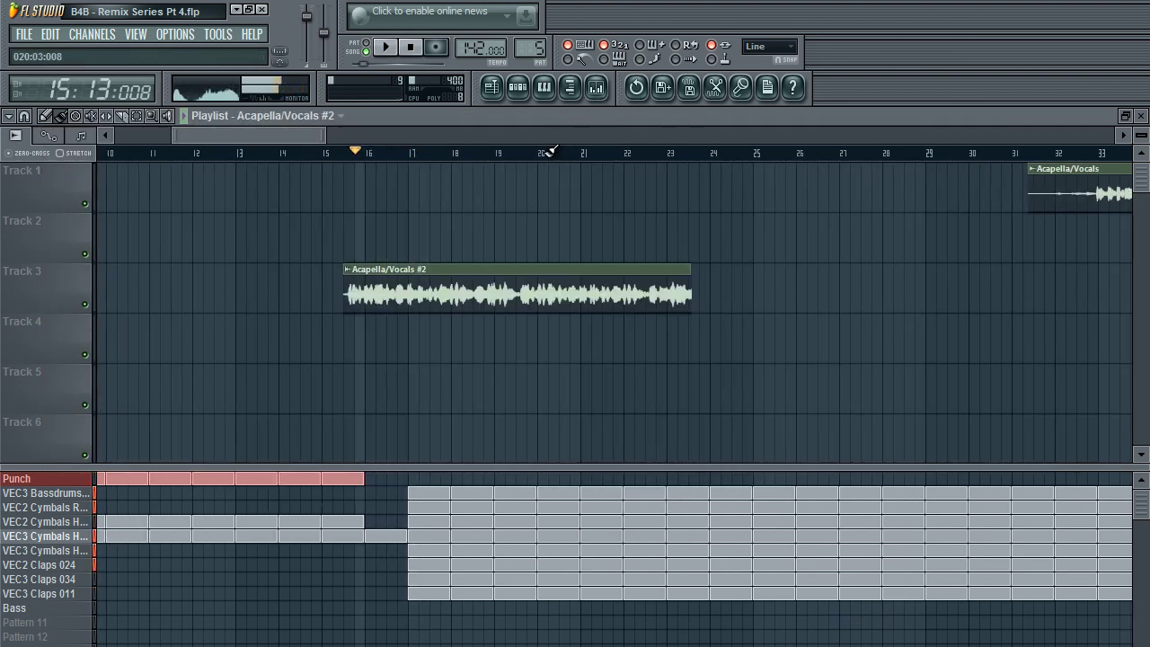
pyautogui.moveTo(490, 288); pyautogui.dragTo(504, 287)
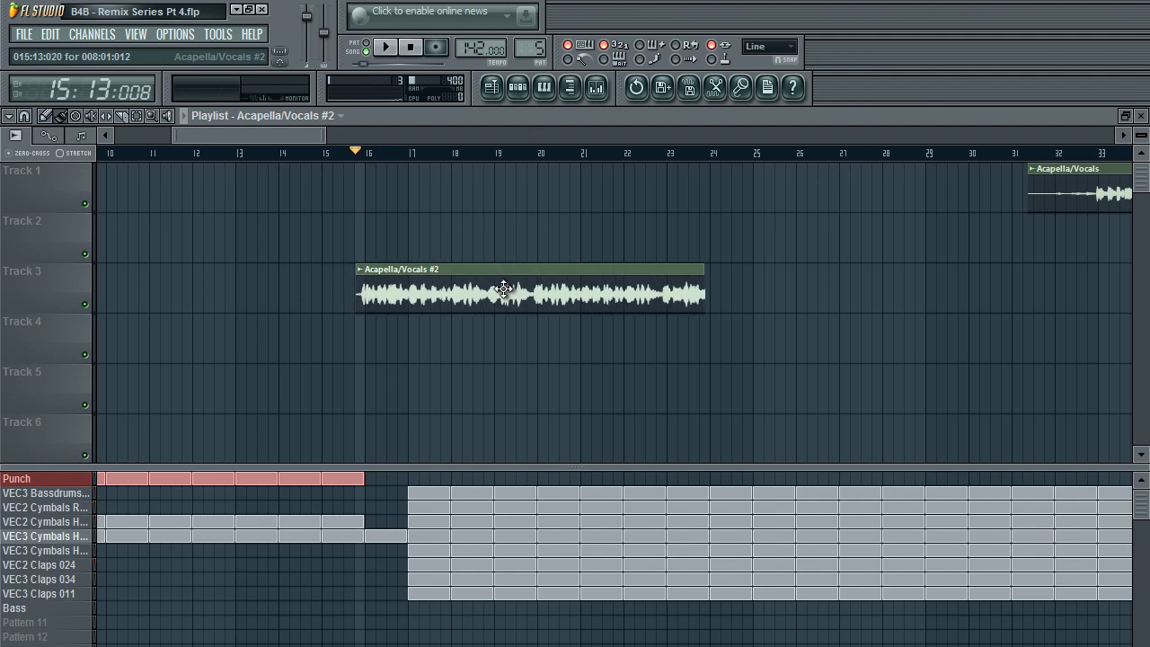
pyautogui.hotkey('ctrl', 'z')
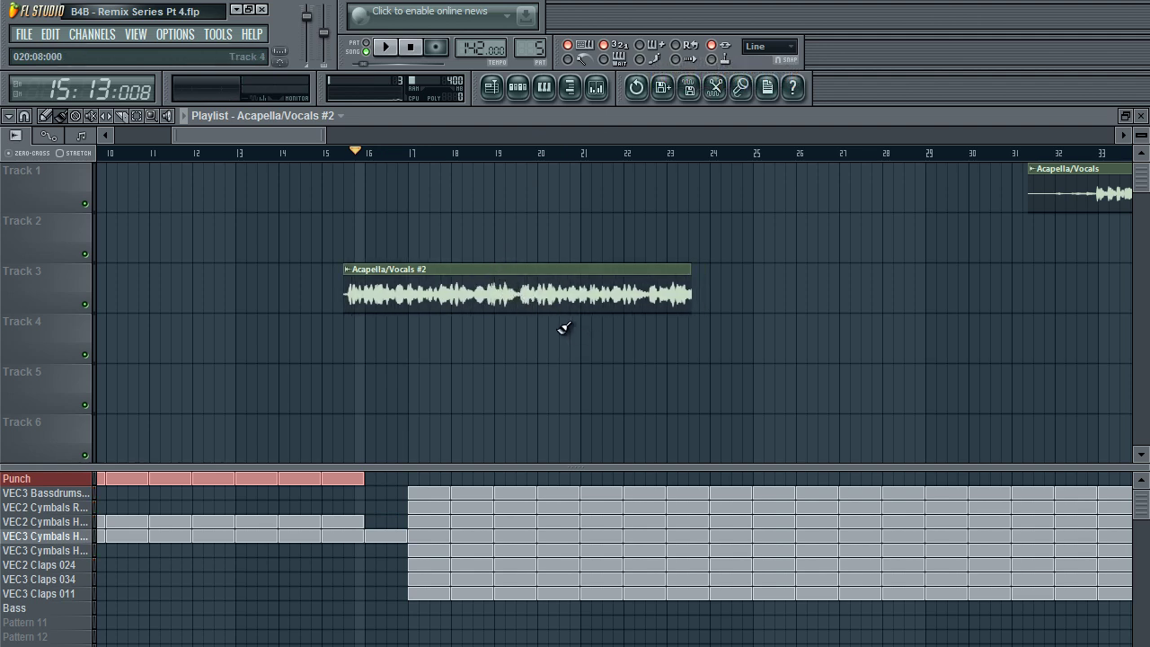
pyautogui.click(24, 116)
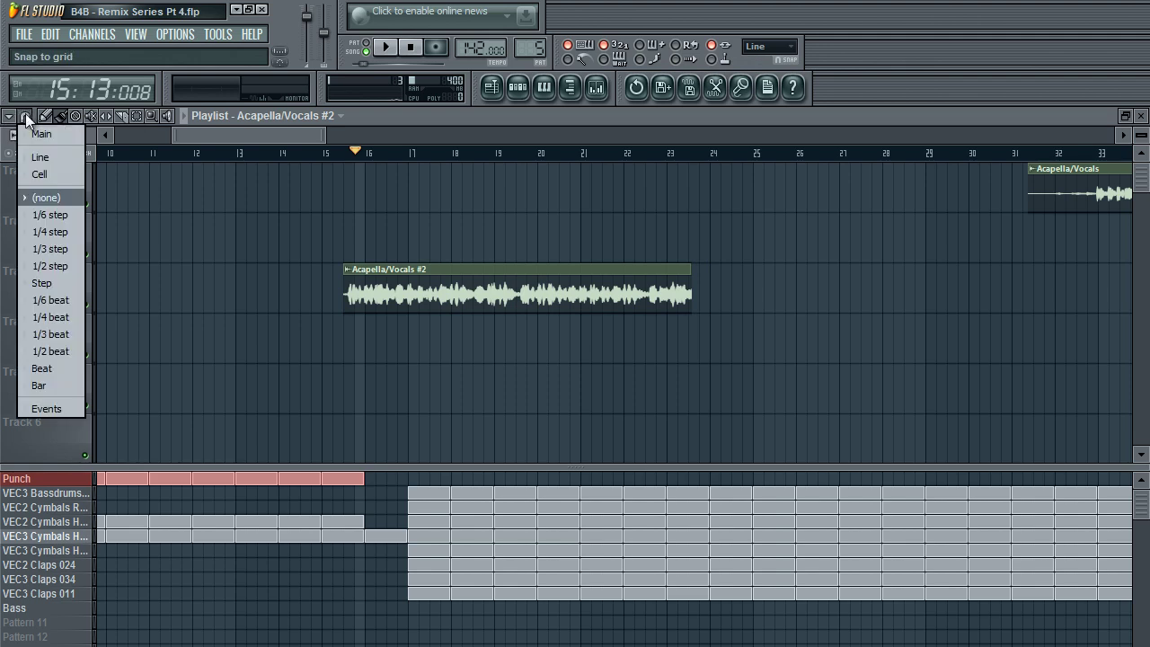
pyautogui.click(45, 173)
pyautogui.click(24, 116)
pyautogui.click(40, 201)
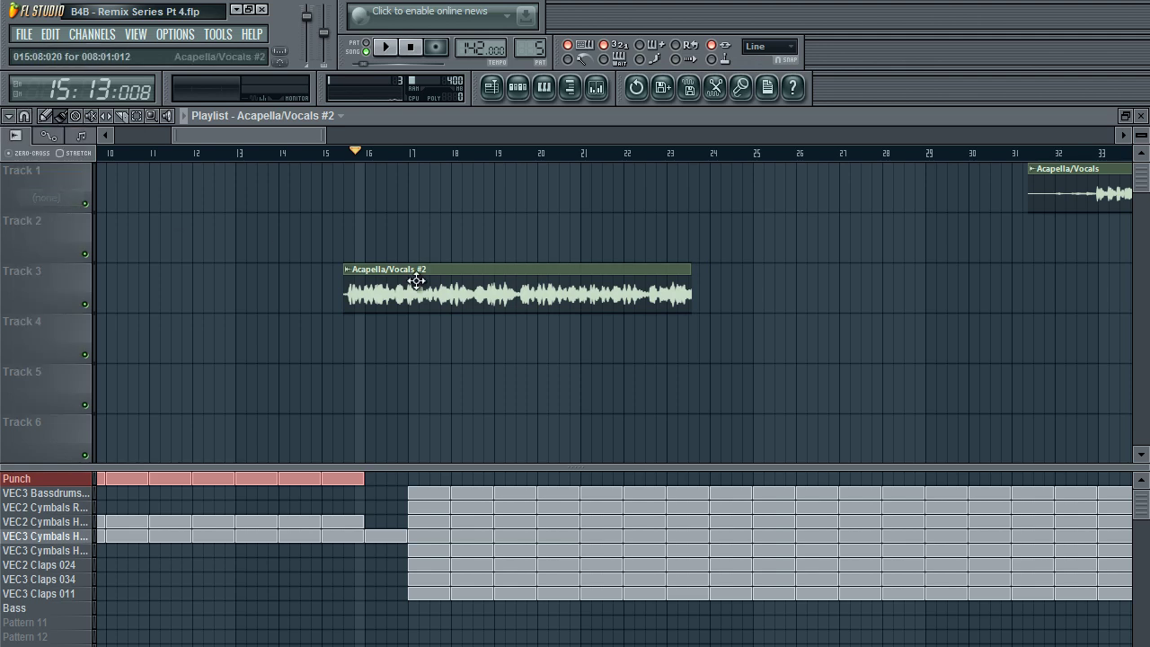
# Step: Move the Acapella/Vocals #2 clip on Track 3 to start just before bar 17 and play it against the drums
pyautogui.moveTo(436, 297); pyautogui.dragTo(496, 298)
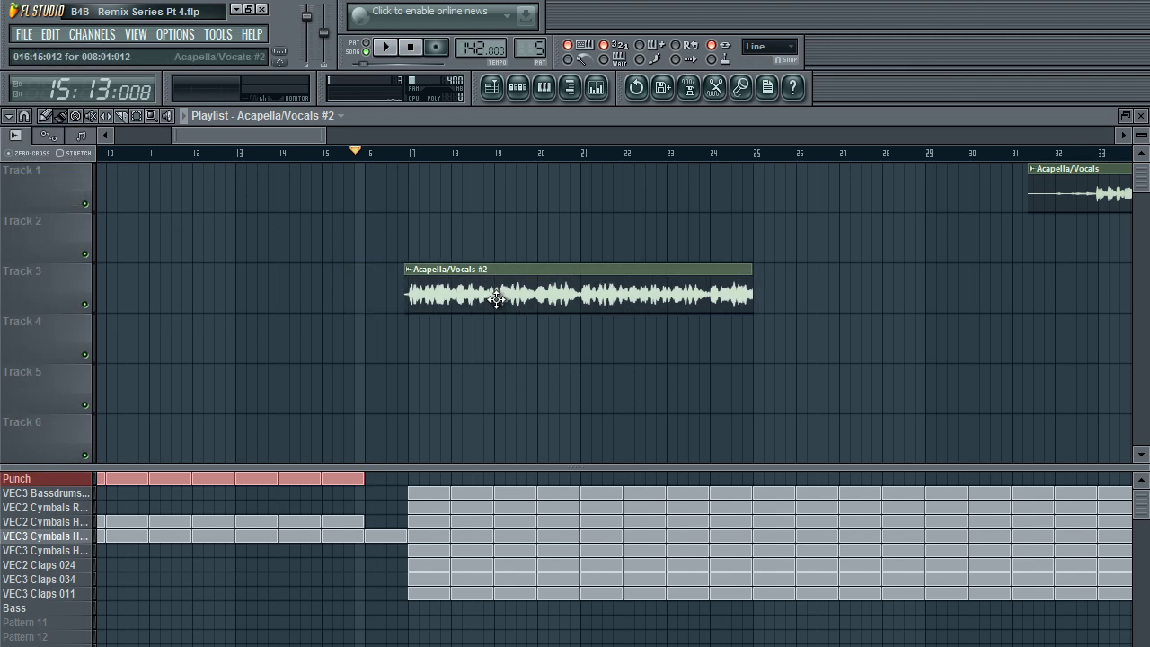
pyautogui.click(400, 157)
pyautogui.press('space')
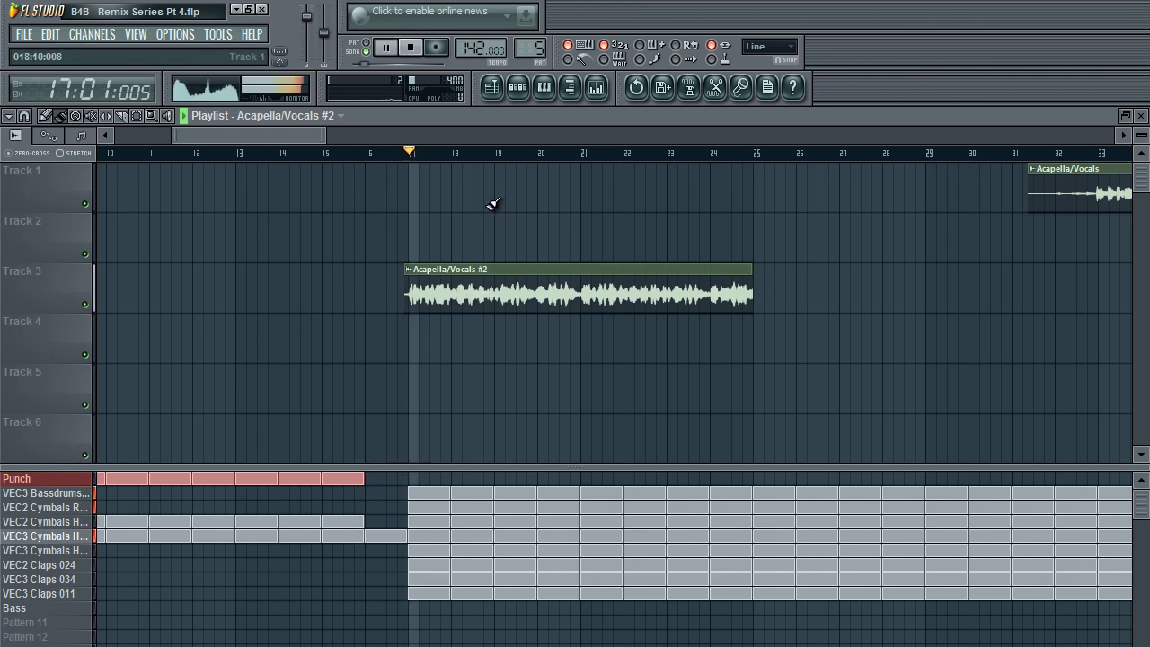
pyautogui.press('space')
pyautogui.press('space')
# Step: Nudge the Acapella/Vocals #2 clip earlier to start at 016:13:000 and check its timing in playback
pyautogui.moveTo(540, 305); pyautogui.dragTo(549, 293)
pyautogui.press('space')
pyautogui.press('space')
pyautogui.press('space')
pyautogui.press('space')
pyautogui.press('space')
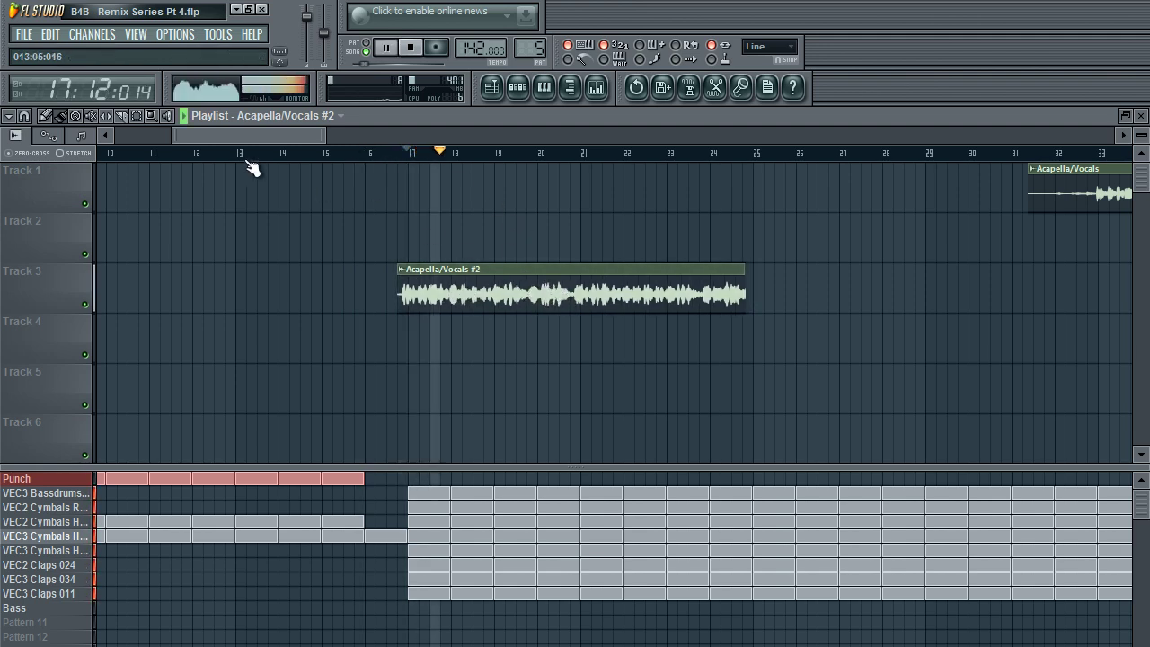
pyautogui.moveTo(324, 135); pyautogui.dragTo(236, 134)
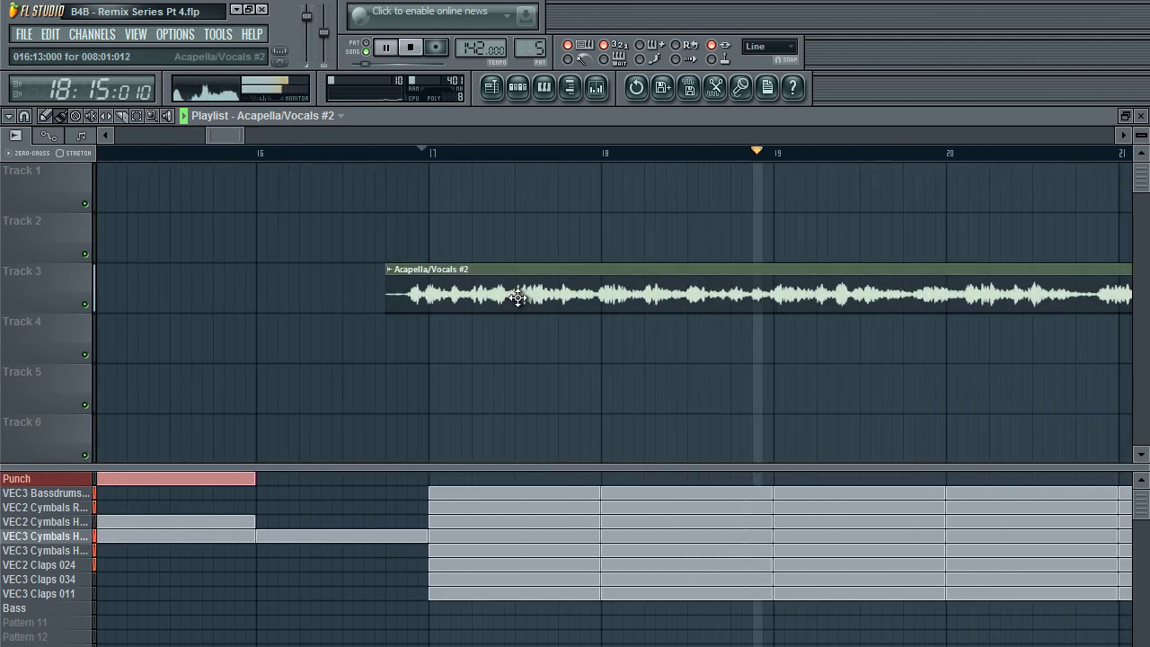
pyautogui.moveTo(520, 291); pyautogui.dragTo(522, 294)
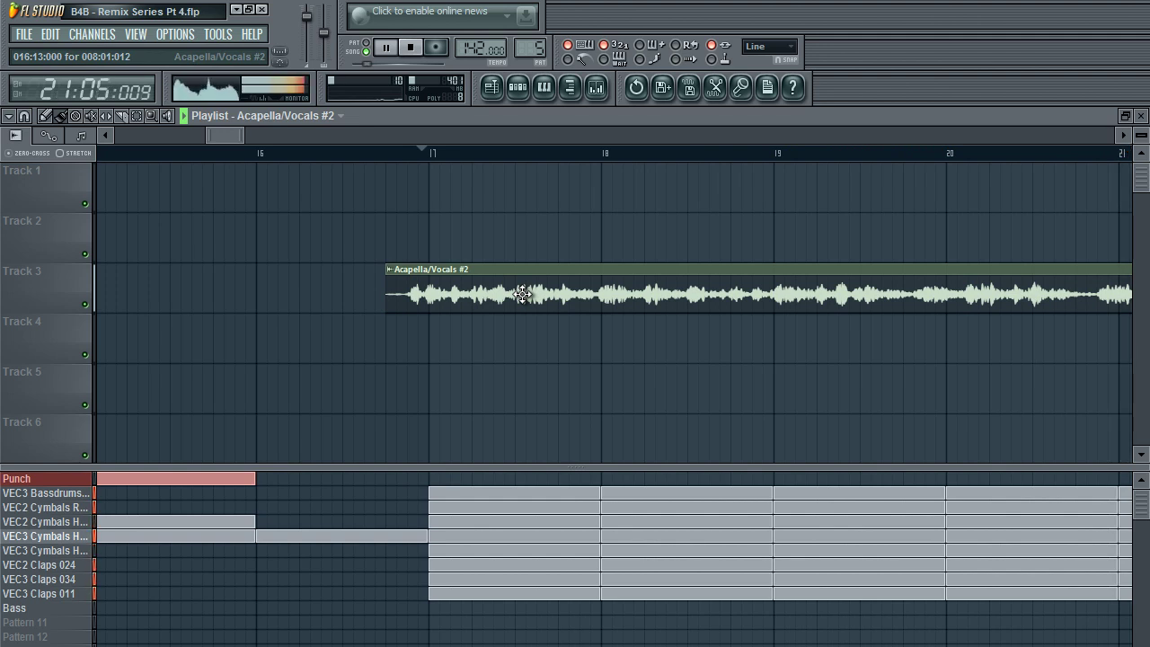
# Step: Turn on grid snapping and place two more Acapella/Vocals #2 clips back to back after the first on Track 3
pyautogui.press('pagedown')
pyautogui.press('pagedown')
pyautogui.click(30, 117)
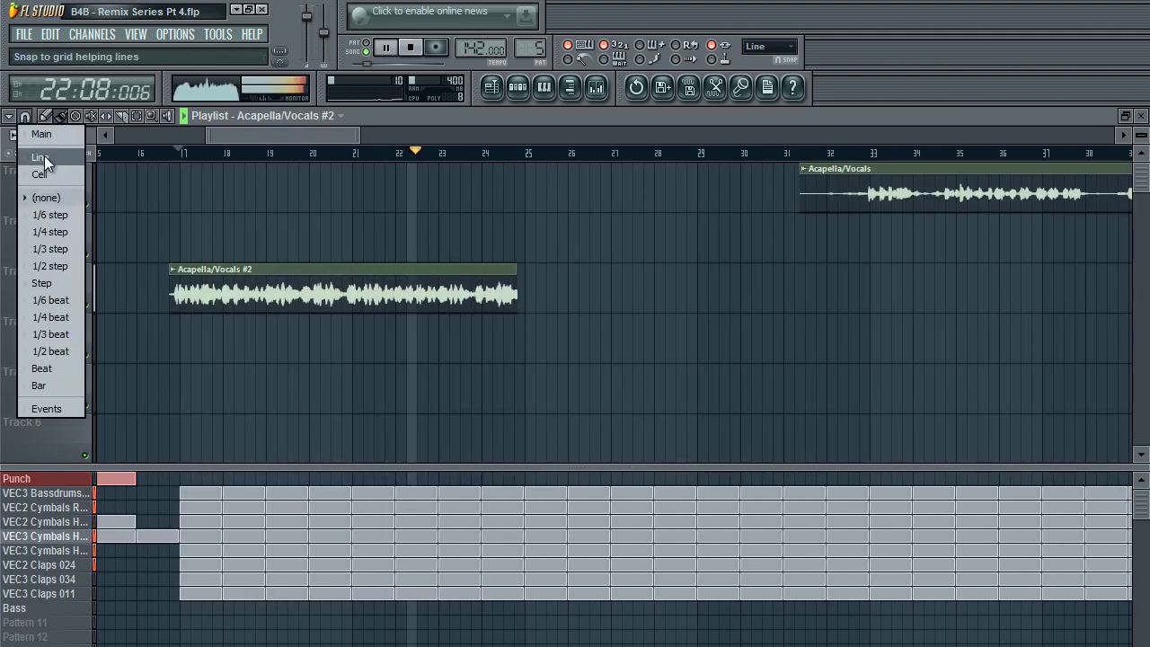
pyautogui.click(42, 167)
pyautogui.click(537, 293)
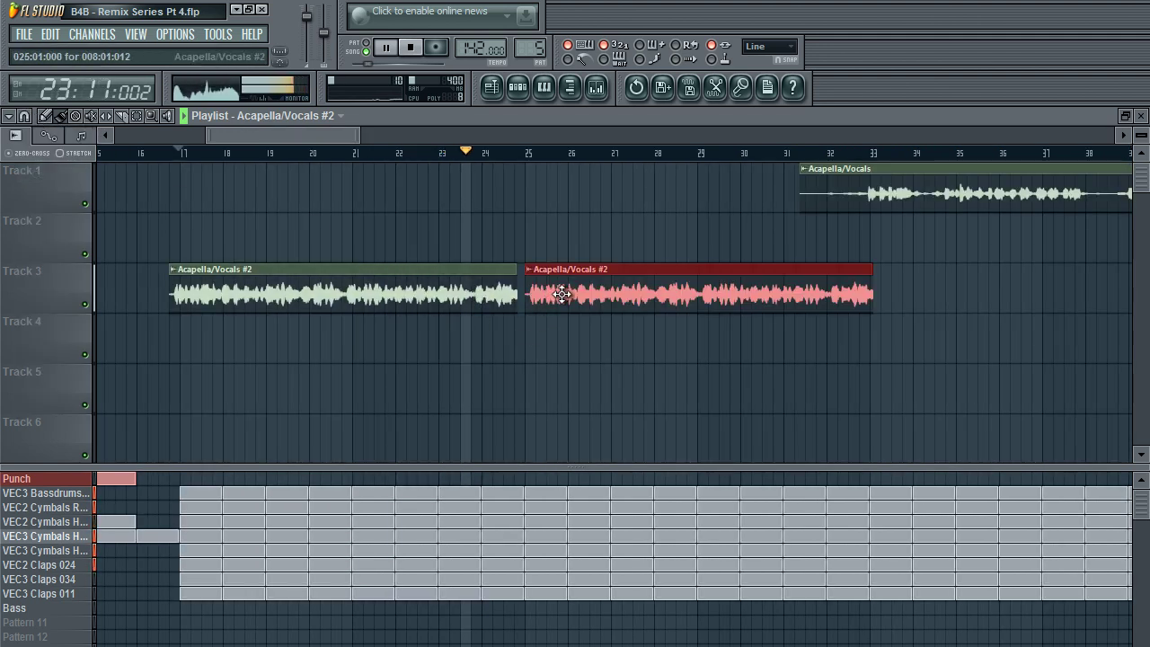
pyautogui.moveTo(591, 301); pyautogui.dragTo(584, 304)
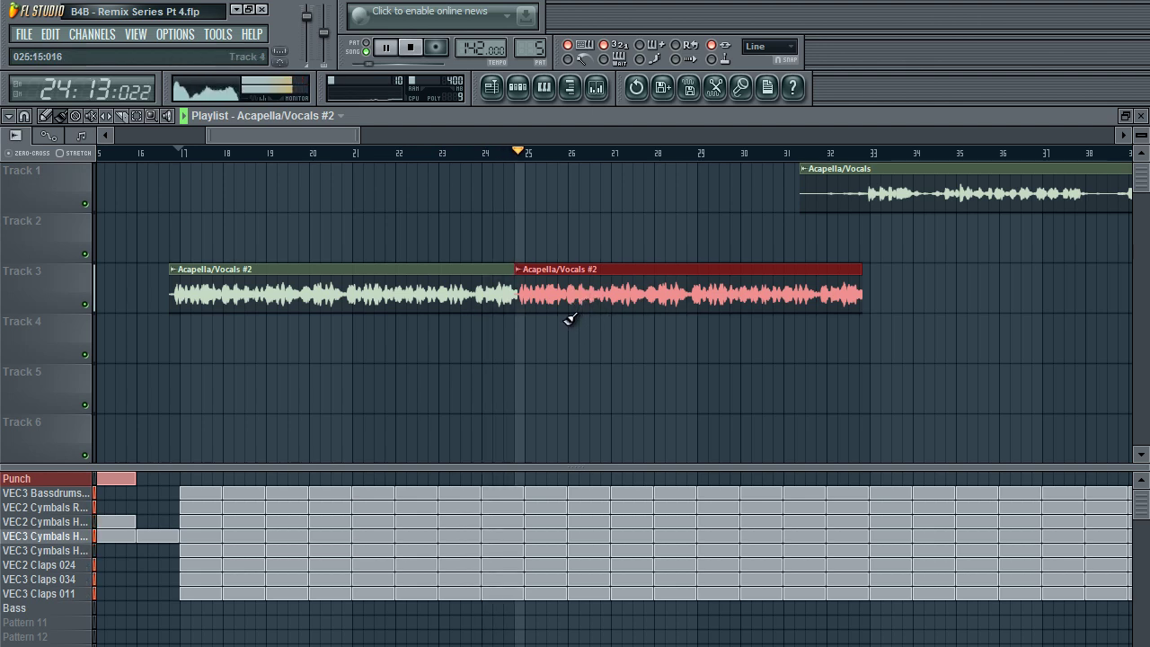
pyautogui.keyDown('ctrl'); pyautogui.click(630, 349); pyautogui.keyUp('ctrl')
pyautogui.press('space')
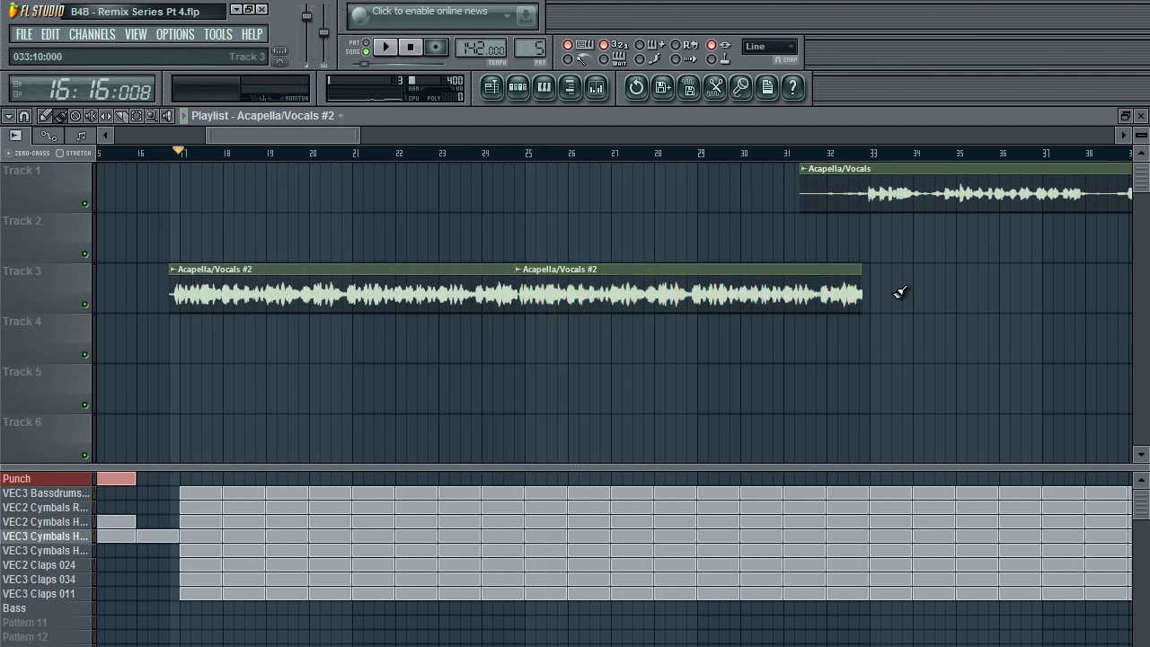
pyautogui.moveTo(899, 292); pyautogui.dragTo(888, 293)
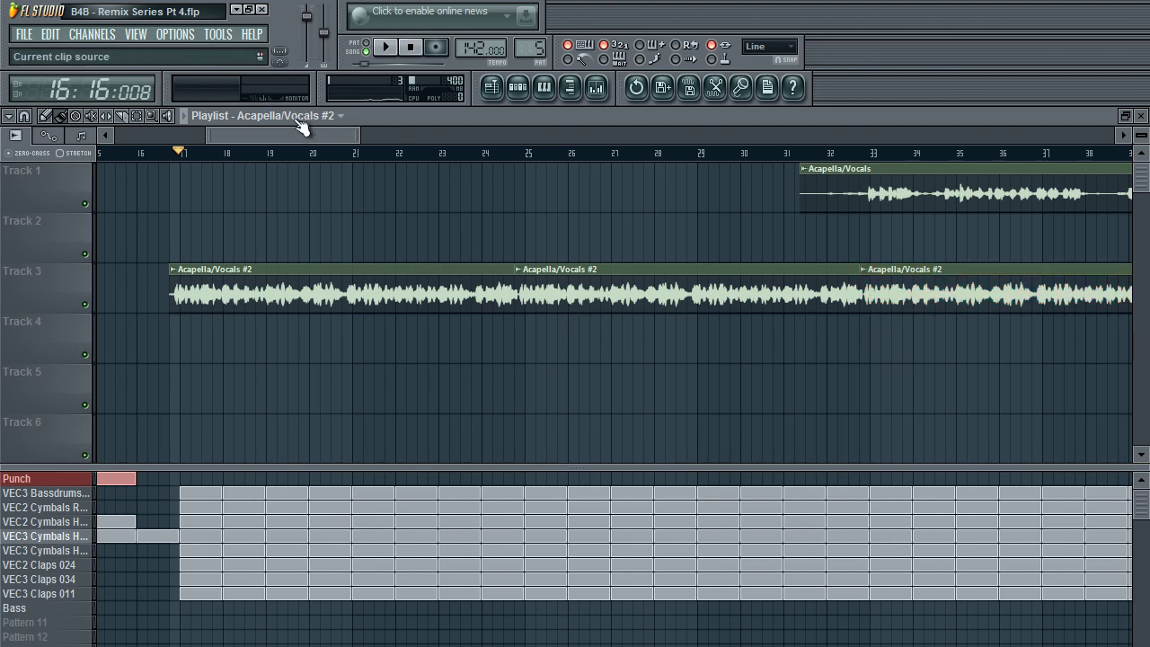
# Step: Move all the original Acapella/Vocals clips on Track 1 together to a later position, starting in bar 63
pyautogui.moveTo(302, 128); pyautogui.dragTo(391, 136)
pyautogui.scroll(-5, 385, 157)
pyautogui.click(215, 196)
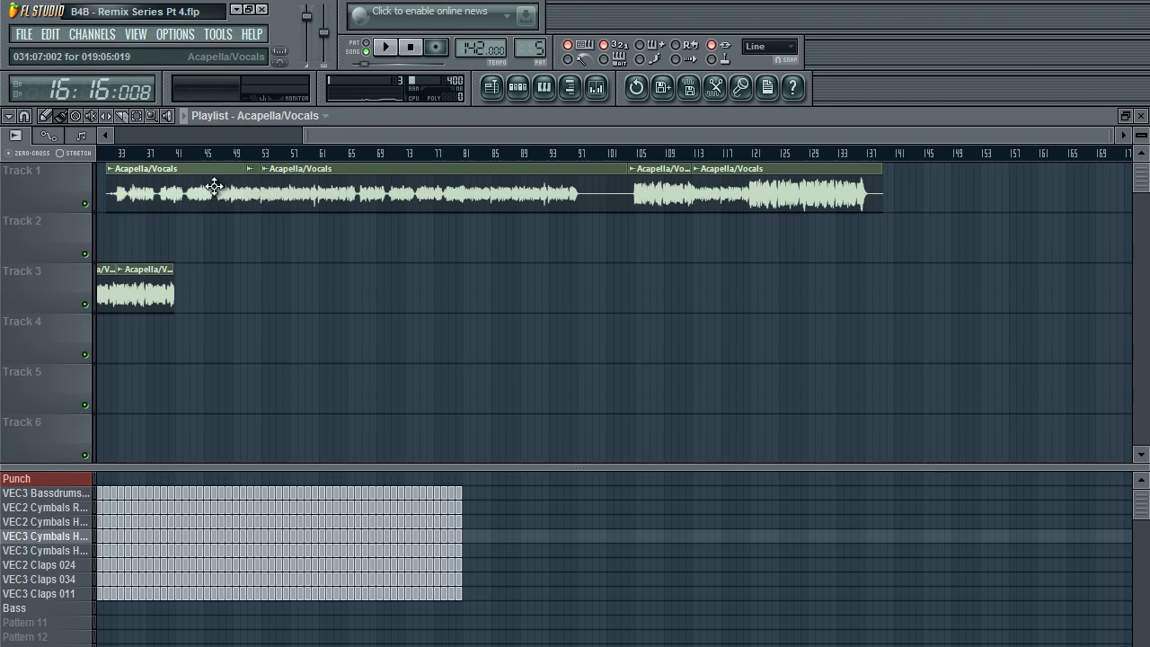
pyautogui.hotkey('ctrl', 'z')
pyautogui.moveTo(915, 209); pyautogui.dragTo(284, 170)
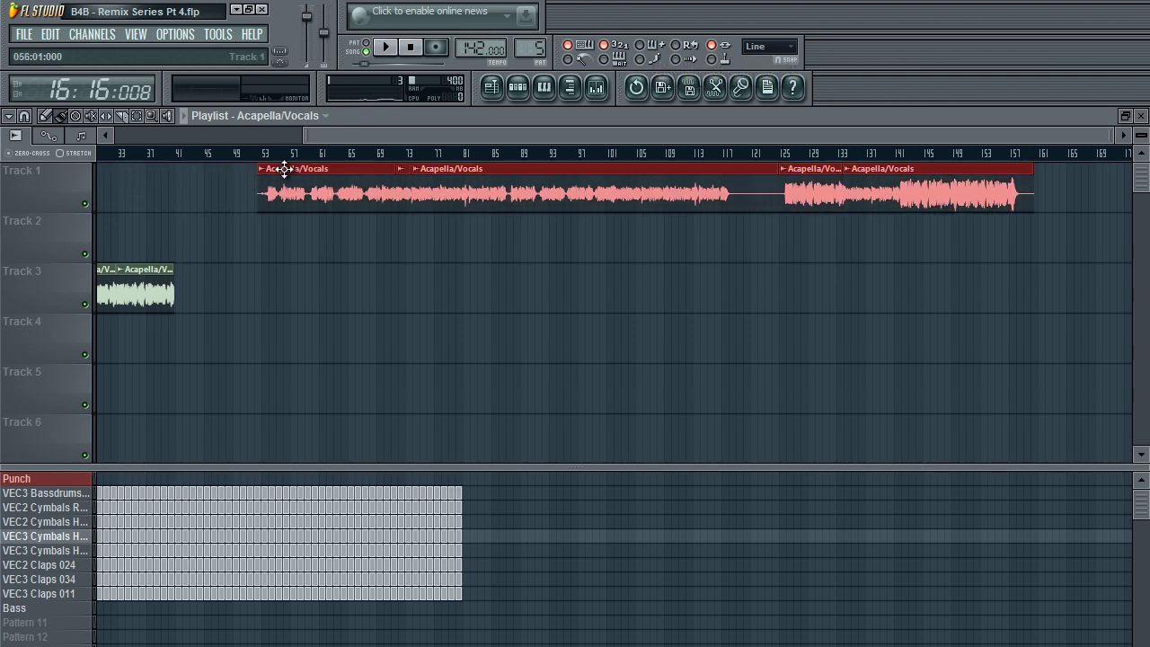
pyautogui.scroll(5, 325, 140)
pyautogui.moveTo(324, 135); pyautogui.dragTo(450, 136)
pyautogui.moveTo(207, 192); pyautogui.dragTo(728, 198)
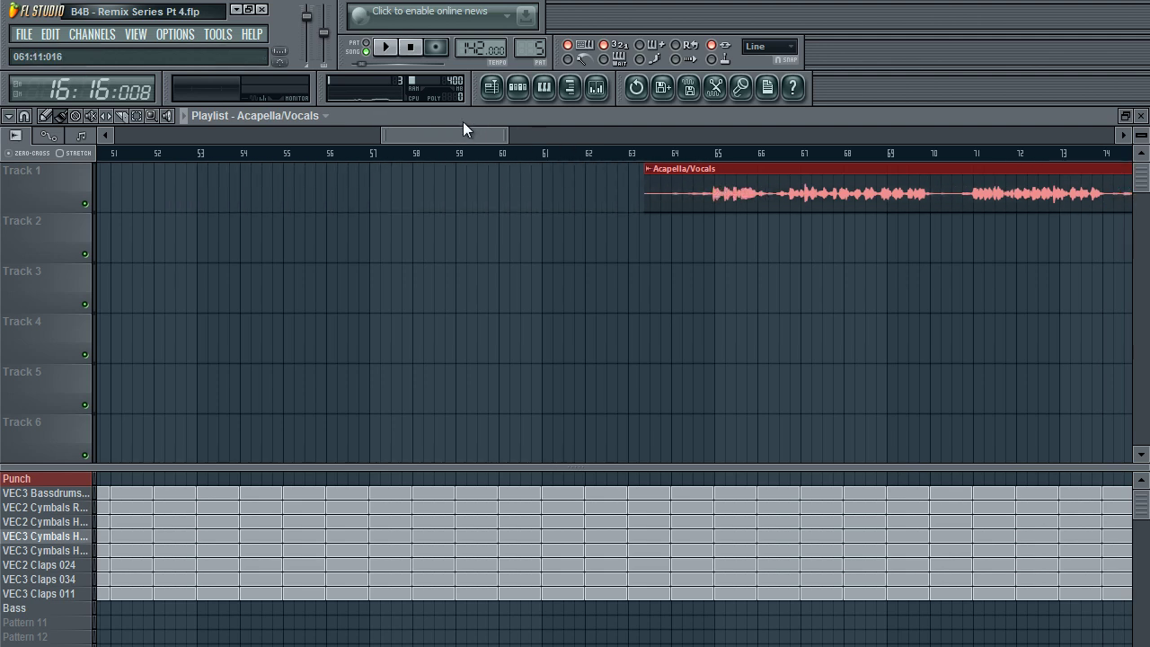
pyautogui.scroll(-10, 307, 149)
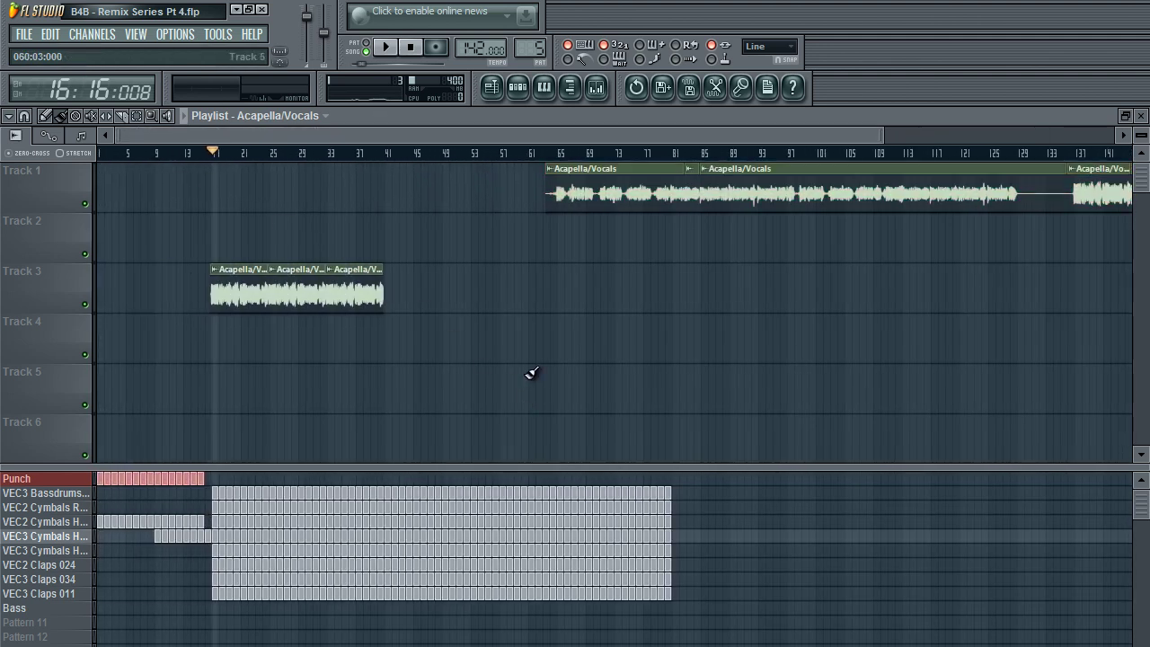
# Step: Play the arrangement from around bar 17 to hear the vocal phrase over the full drums
pyautogui.press('pageup')
pyautogui.click(184, 117)
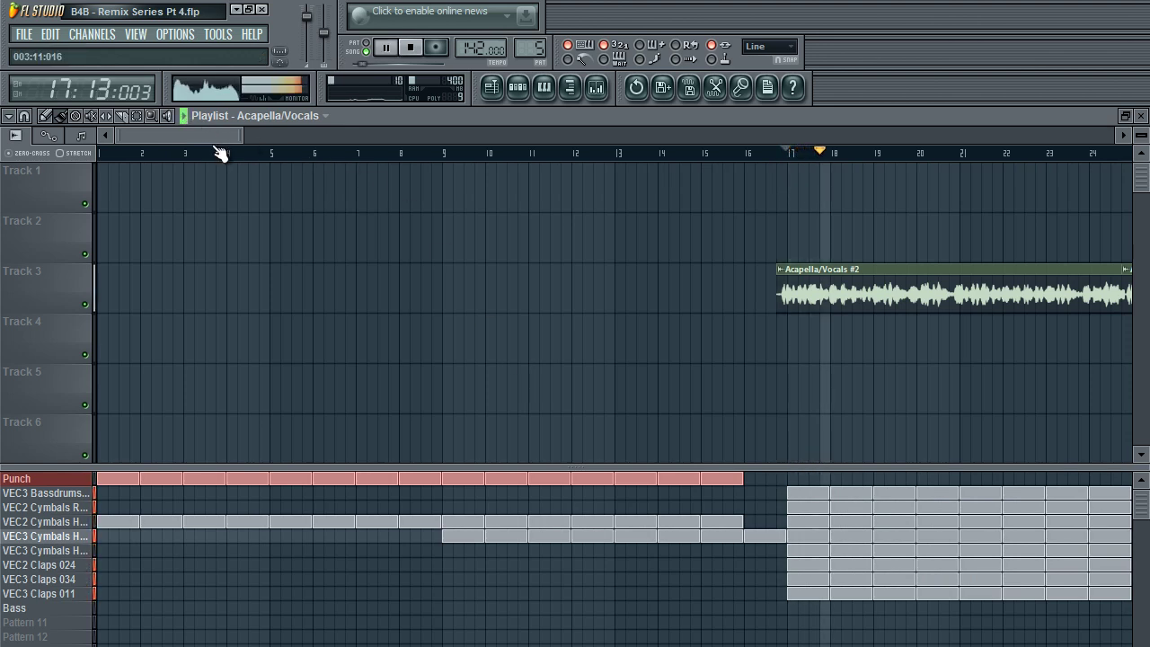
pyautogui.press('space')
# Step: Load Fruity Free Filter in the third effect slot of the Acapella/Vocals #2 mixer track
pyautogui.click(596, 88)
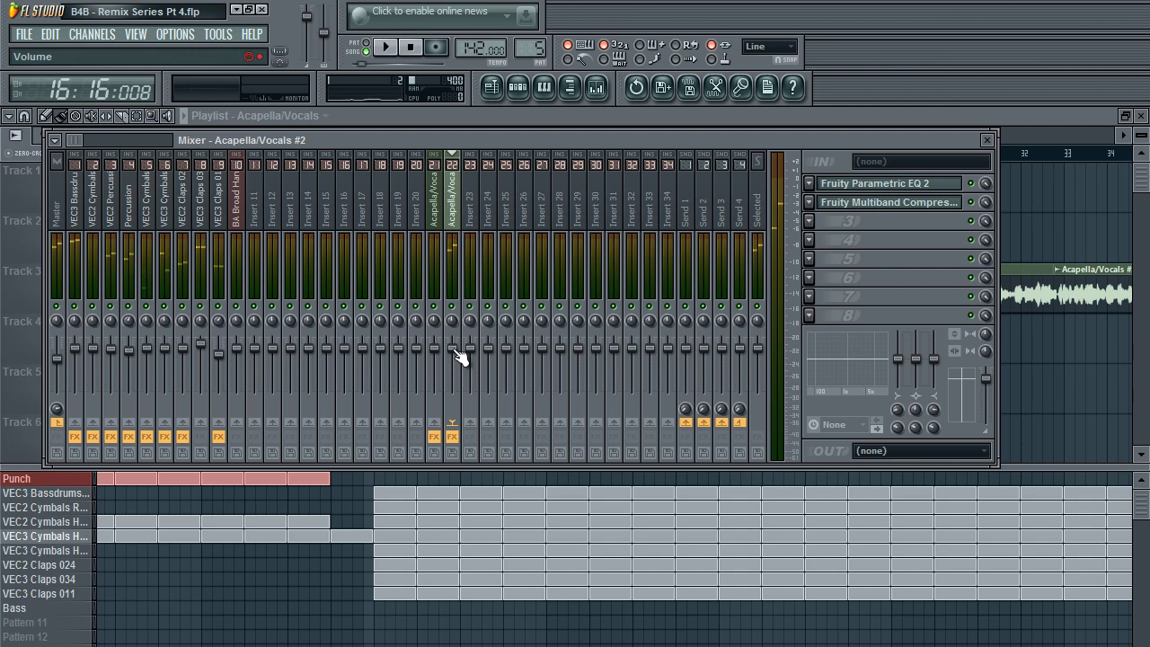
pyautogui.click(809, 221)
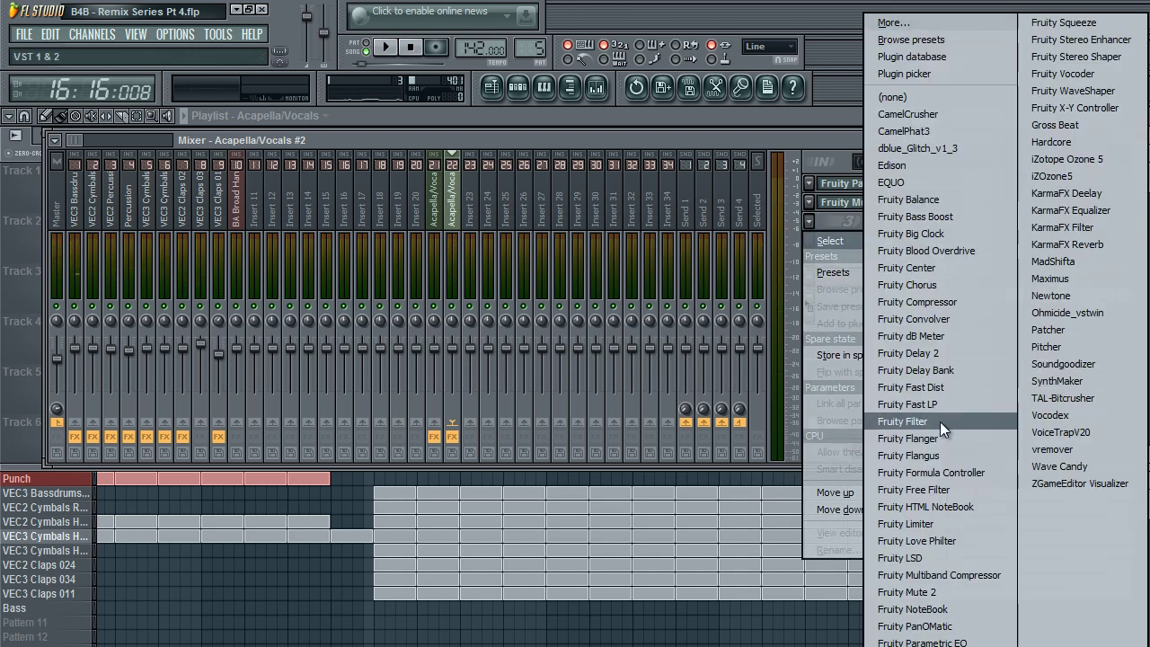
pyautogui.click(925, 489)
pyautogui.moveTo(262, 320); pyautogui.dragTo(487, 321)
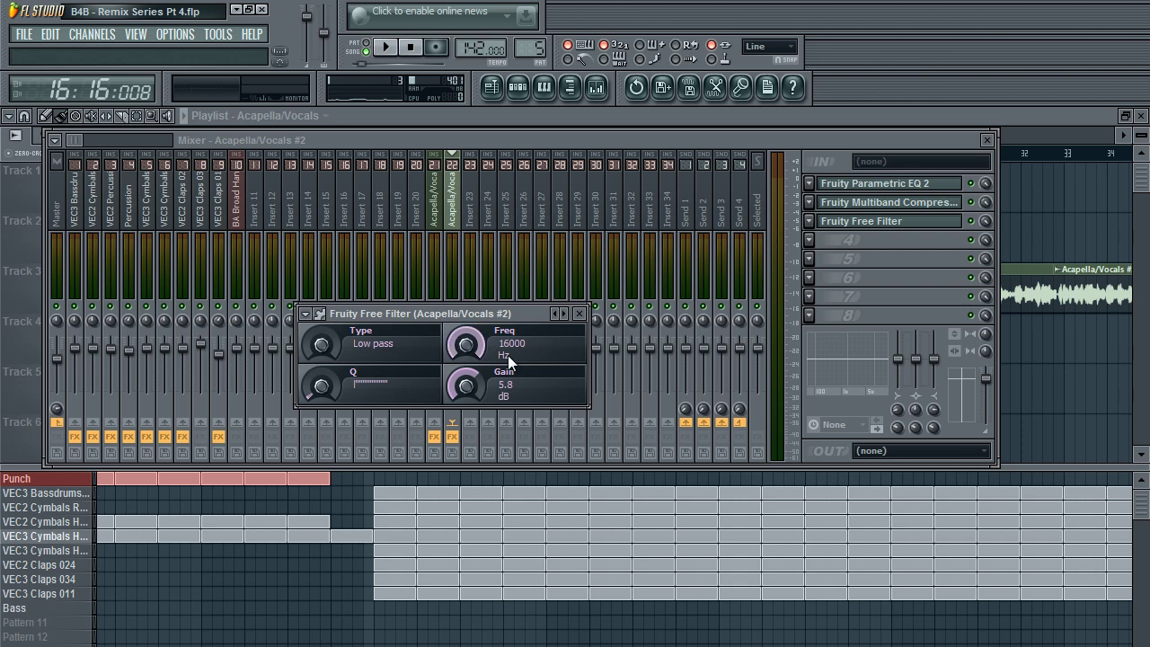
# Step: Create an automation clip for the Fruity Free Filter's Freq control and return to the playlist
pyautogui.rightClick(464, 351)
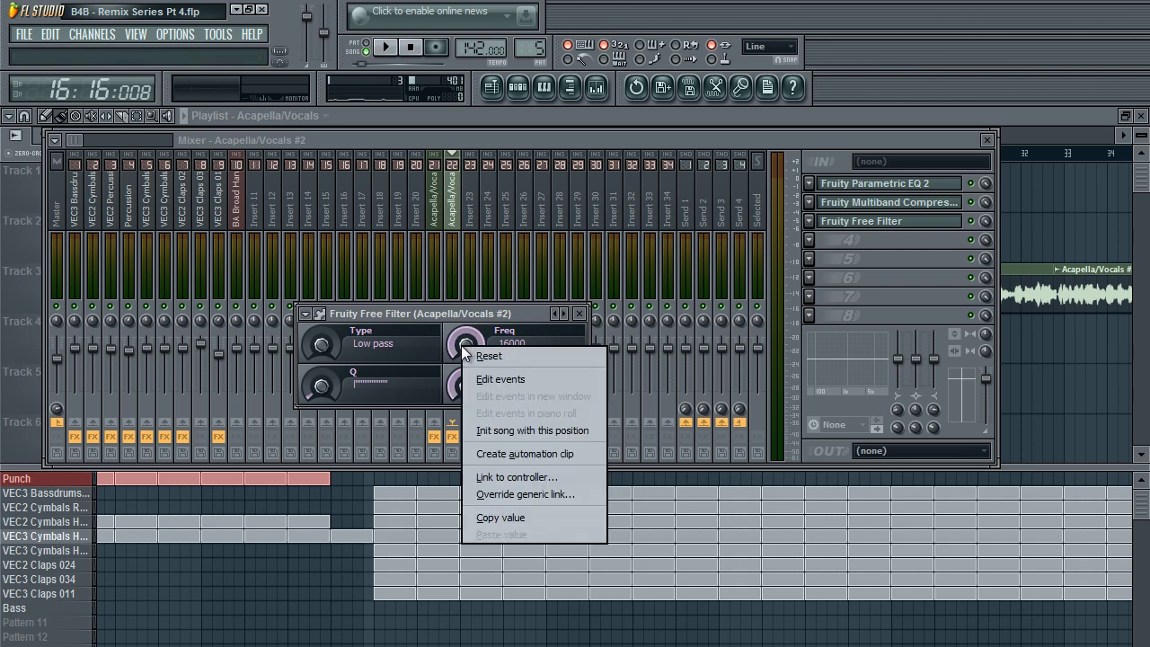
pyautogui.click(480, 455)
pyautogui.click(550, 115)
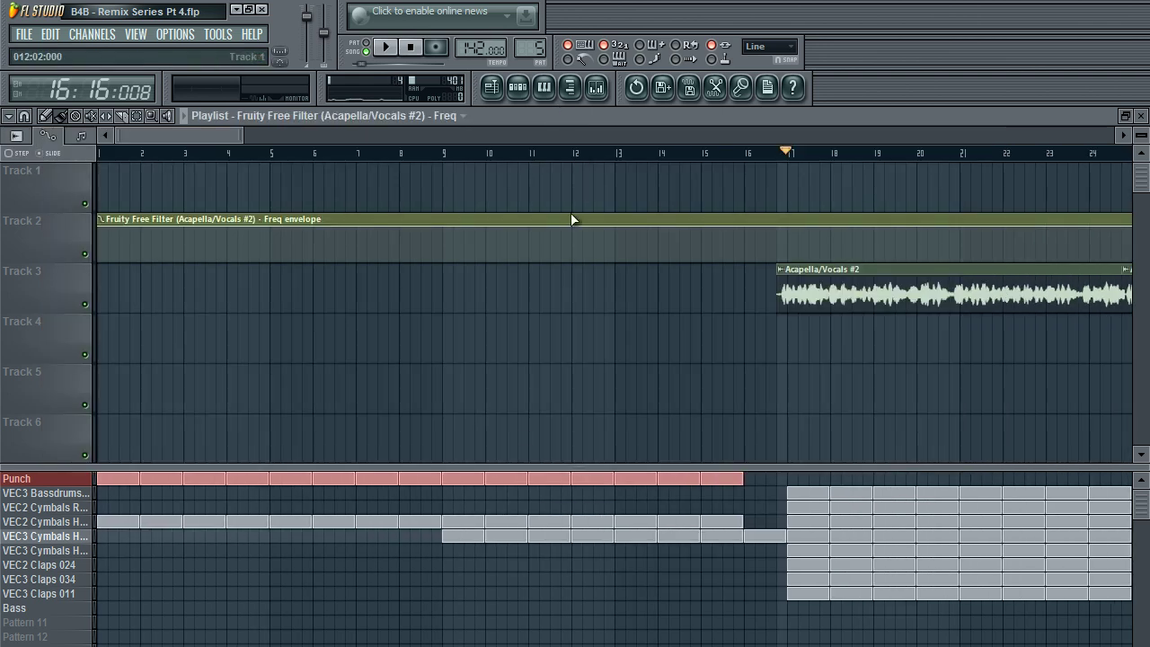
# Step: Examine how far the Fruity Free Filter frequency automation clip extends along Track 2
pyautogui.scroll(-5, 521, 347)
pyautogui.scroll(-1, 483, 392)
pyautogui.scroll(-4, 267, 252)
pyautogui.moveTo(229, 134); pyautogui.dragTo(232, 134)
pyautogui.scroll(5, 423, 279)
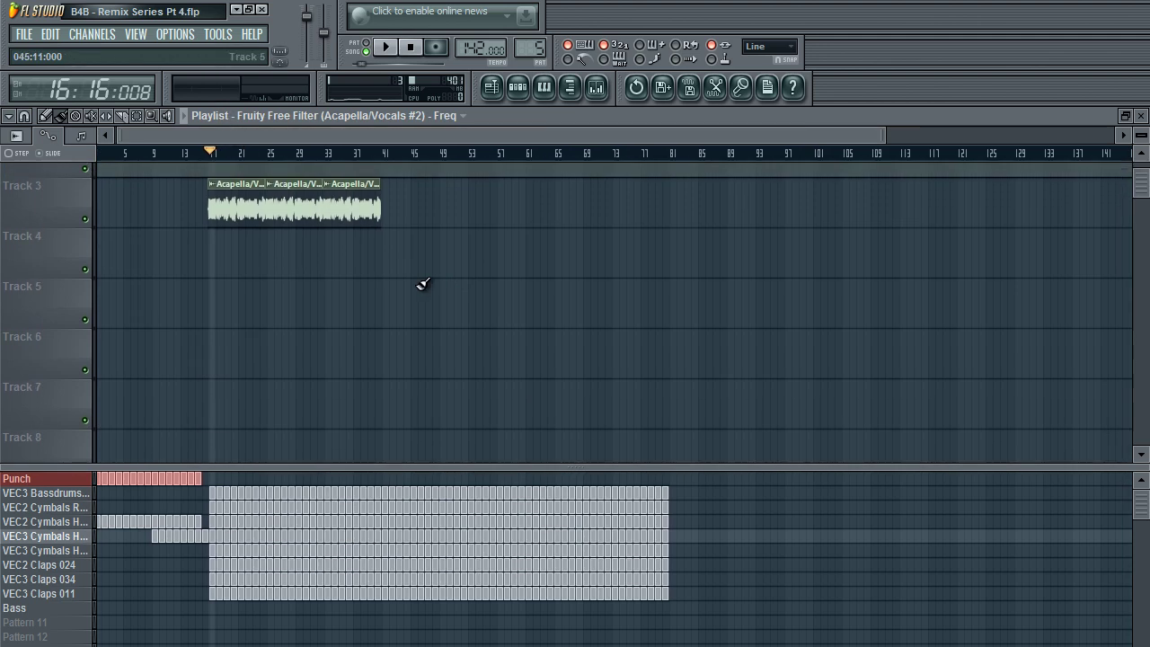
pyautogui.moveTo(407, 141); pyautogui.dragTo(868, 126)
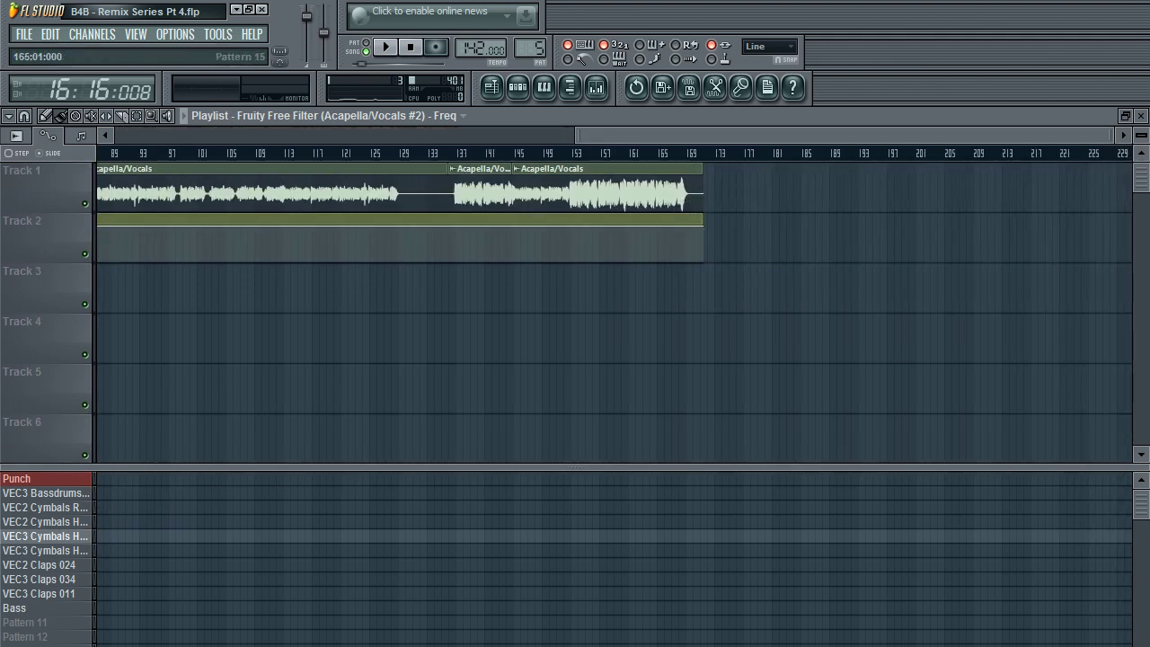
pyautogui.moveTo(710, 137); pyautogui.dragTo(141, 159)
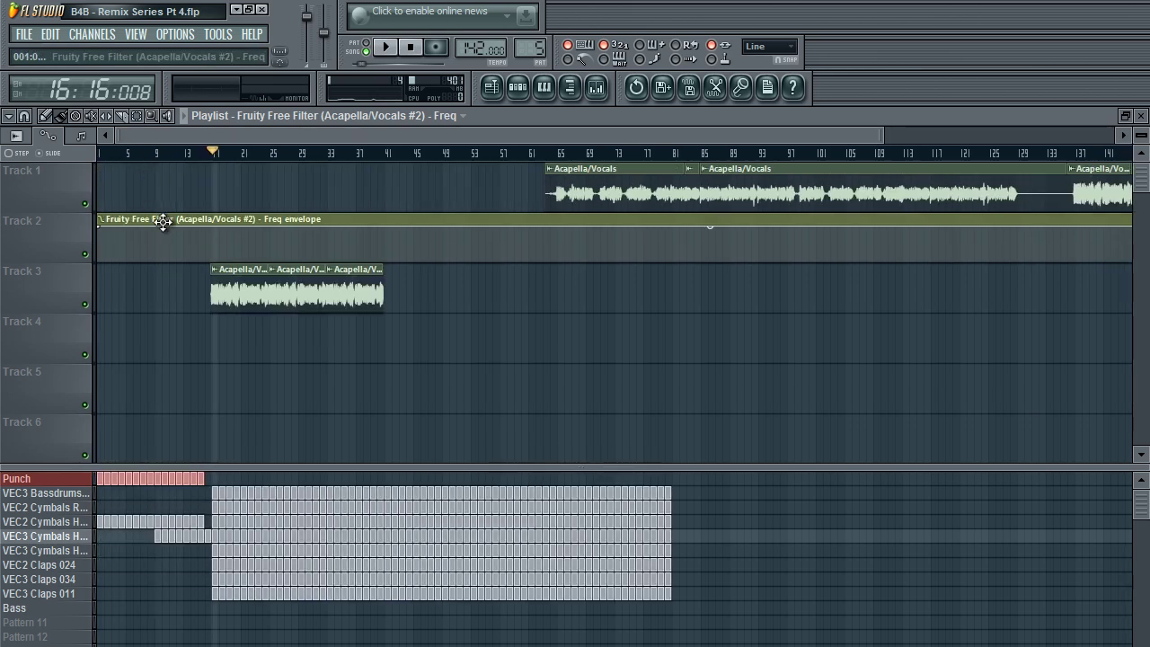
# Step: Move the Freq automation clip to Track 4 and shape it to rise from minimum at bar 17 to maximum at bar 41
pyautogui.moveTo(162, 221); pyautogui.dragTo(16, 354)
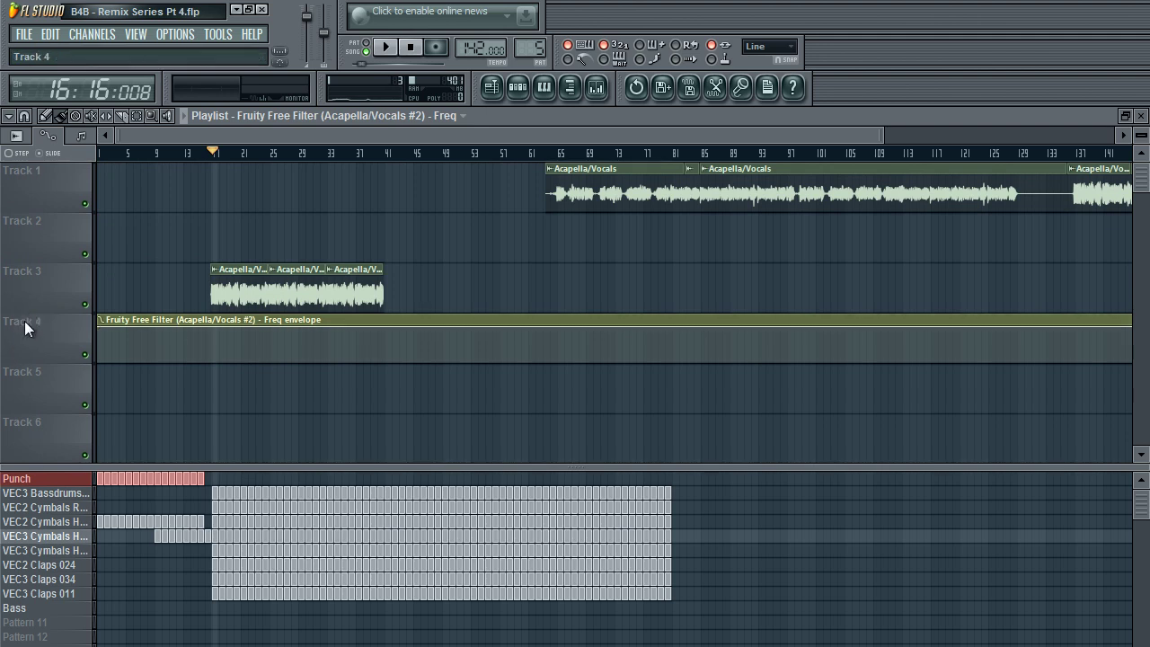
pyautogui.moveTo(124, 359); pyautogui.dragTo(143, 343)
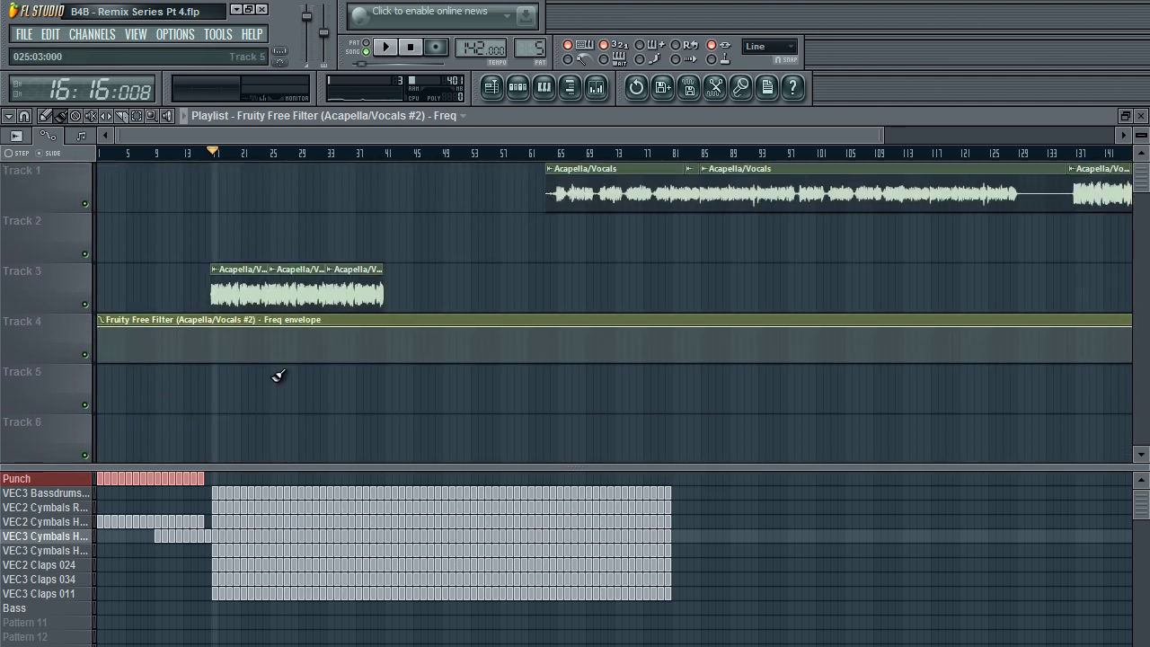
pyautogui.scroll(5, 277, 376)
pyautogui.moveTo(217, 135)
pyautogui.mouseDown()
pyautogui.moveTo(254, 138)
pyautogui.moveTo(254, 150)
pyautogui.moveTo(214, 150)
pyautogui.mouseUp()
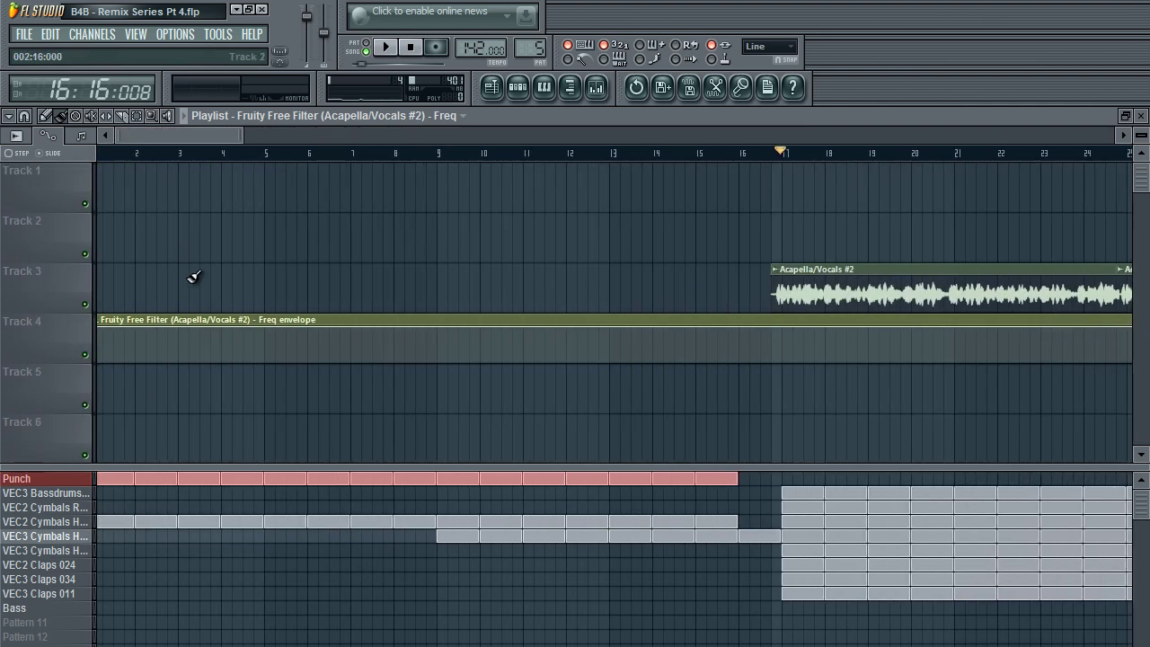
pyautogui.moveTo(101, 328); pyautogui.dragTo(160, 373)
pyautogui.moveTo(208, 135); pyautogui.dragTo(342, 155)
pyautogui.rightClick(412, 358)
pyautogui.moveTo(815, 358); pyautogui.dragTo(815, 326)
pyautogui.moveTo(334, 138); pyautogui.dragTo(303, 142)
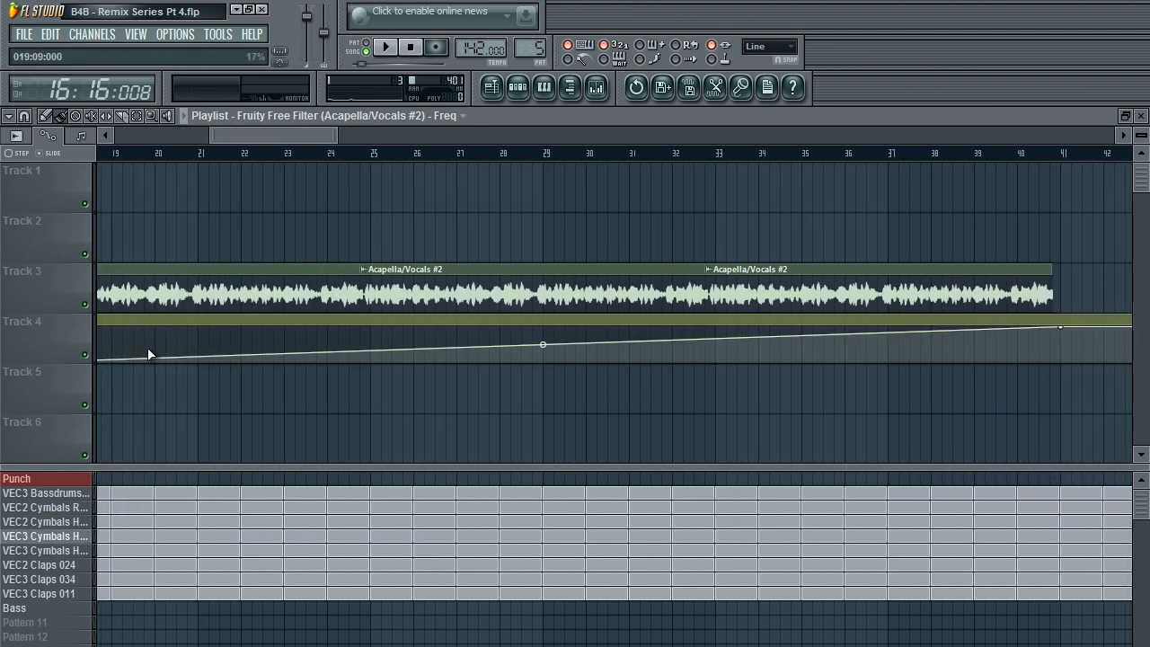
pyautogui.scroll(-5, 205, 187)
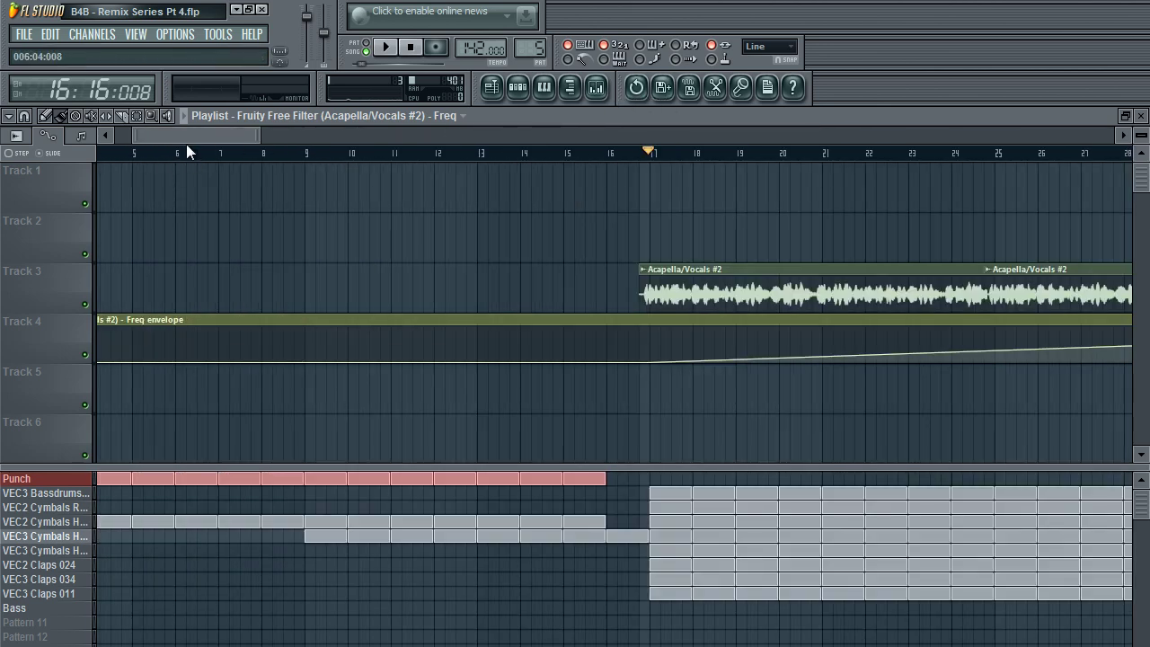
pyautogui.moveTo(186, 143); pyautogui.dragTo(231, 150)
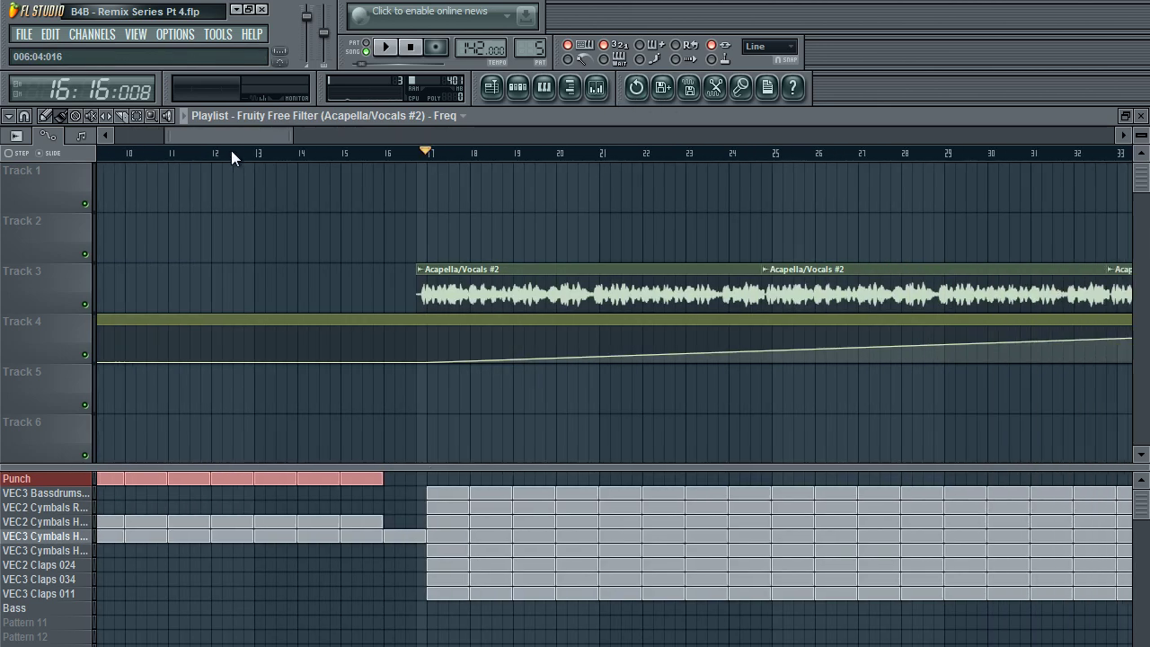
# Step: Play from bar 17 with the Acapella/Vocals #2 Fruity Free Filter open to check the automated frequency sweep
pyautogui.click(596, 87)
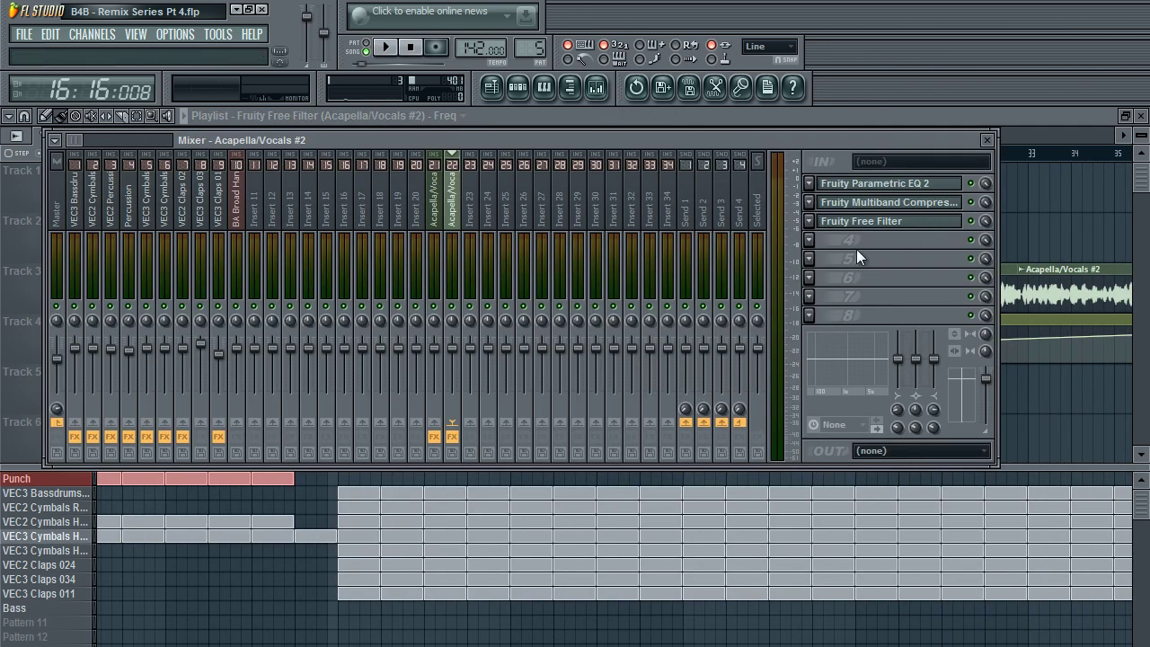
pyautogui.click(899, 224)
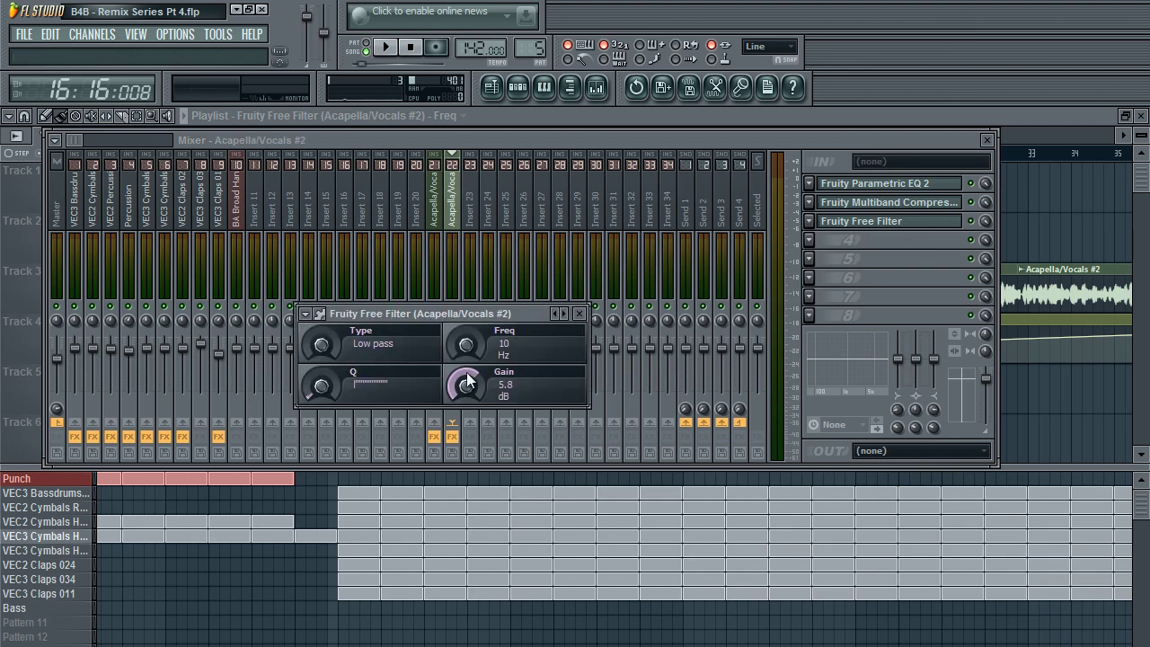
pyautogui.click(772, 122)
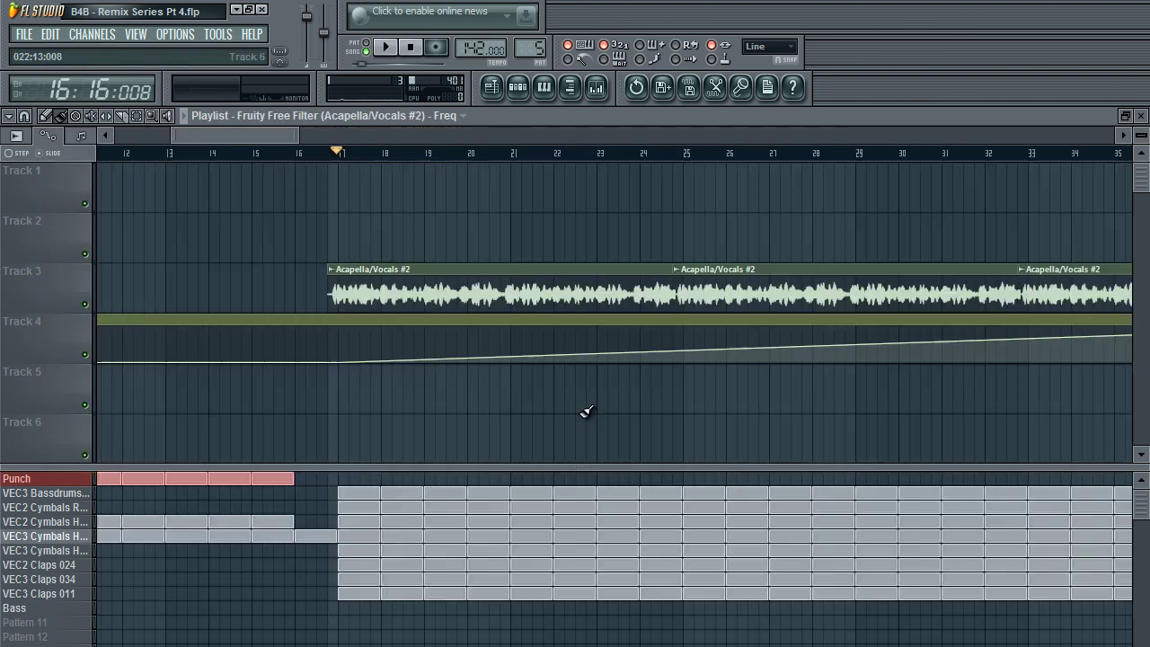
pyautogui.hscroll(1, 338, 171)
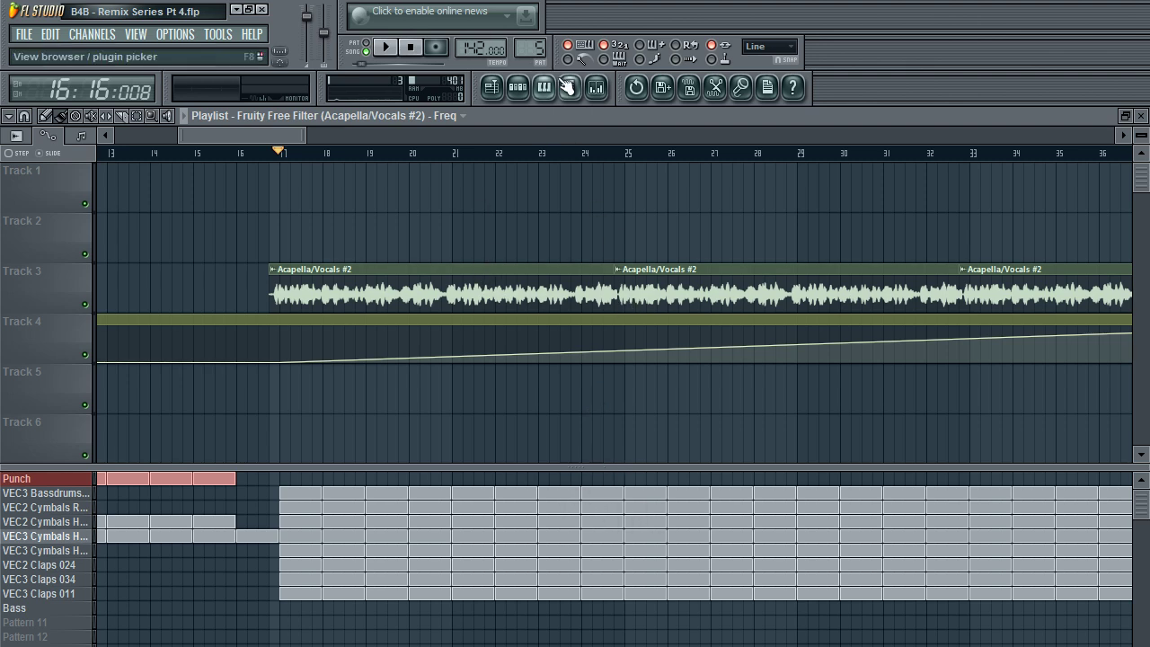
pyautogui.click(602, 91)
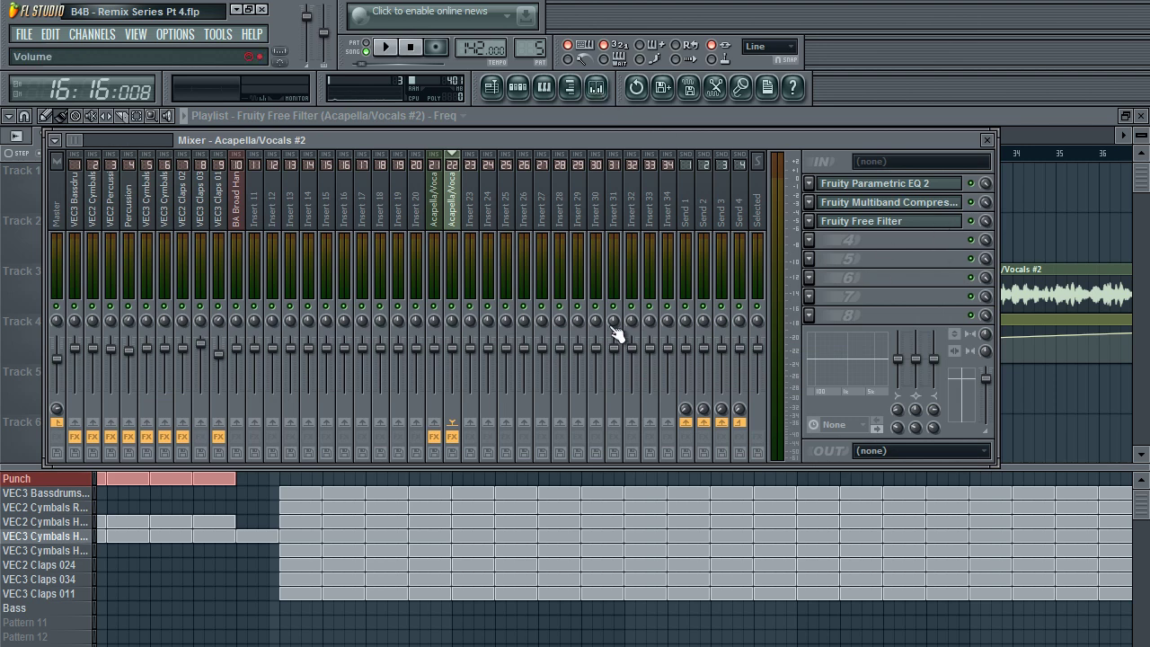
pyautogui.click(862, 221)
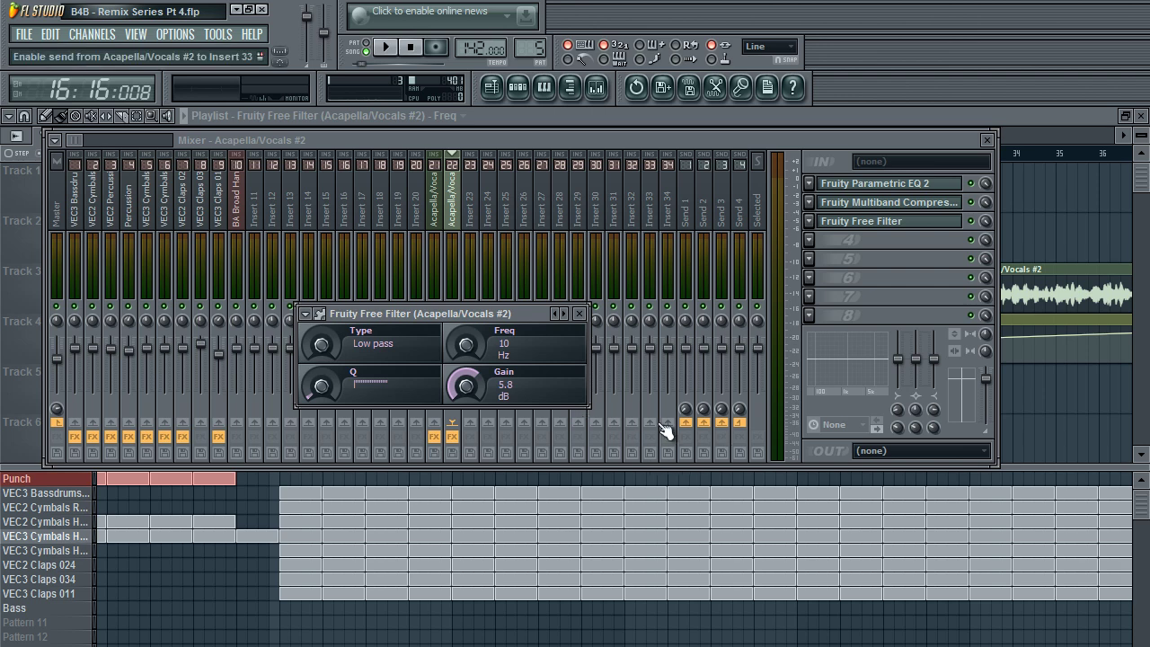
pyautogui.press('space')
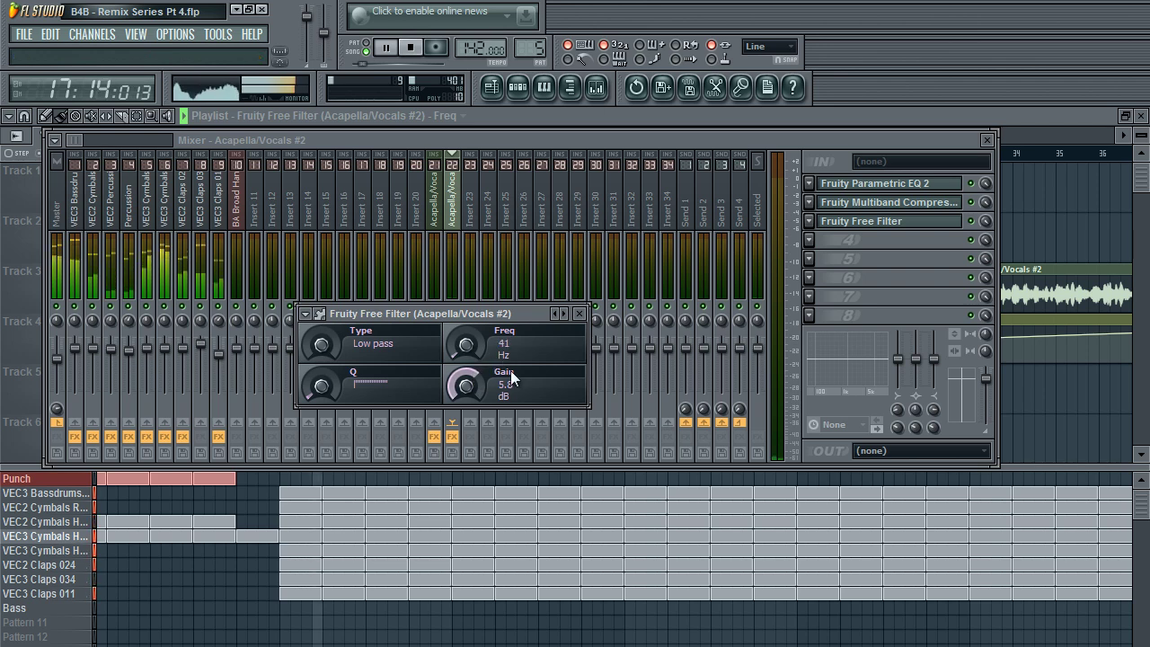
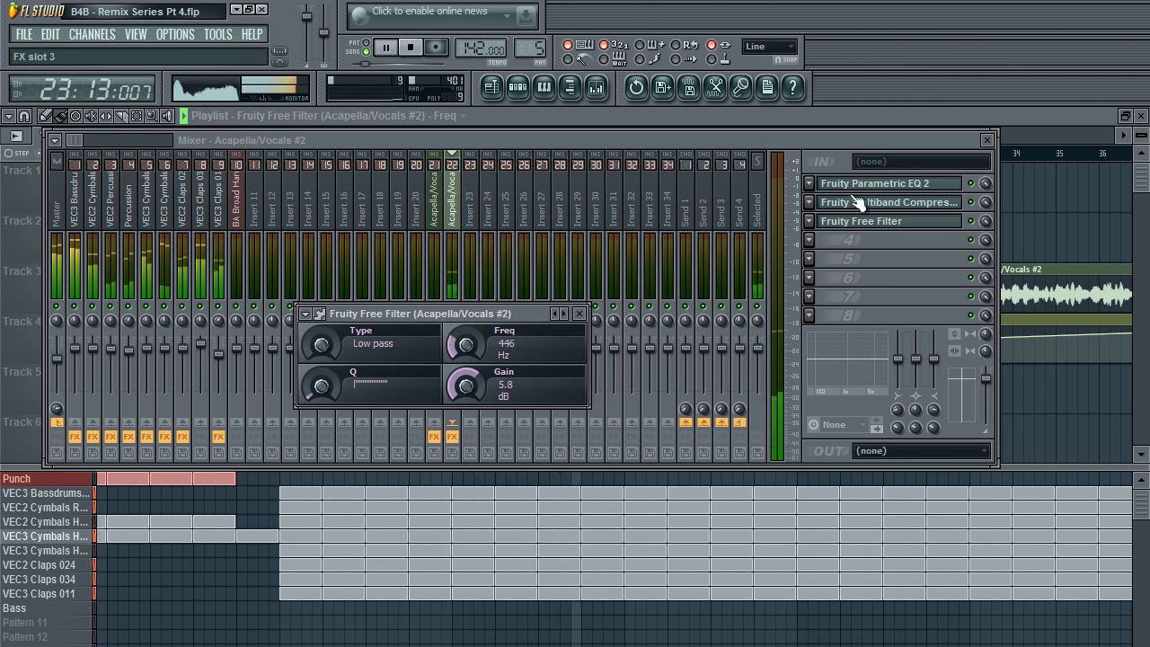
# Step: Shift band 5 of the vocal phrase's Fruity Parametric EQ 2 to a lower frequency, deepen its cut slightly, and stop playback
pyautogui.click(904, 186)
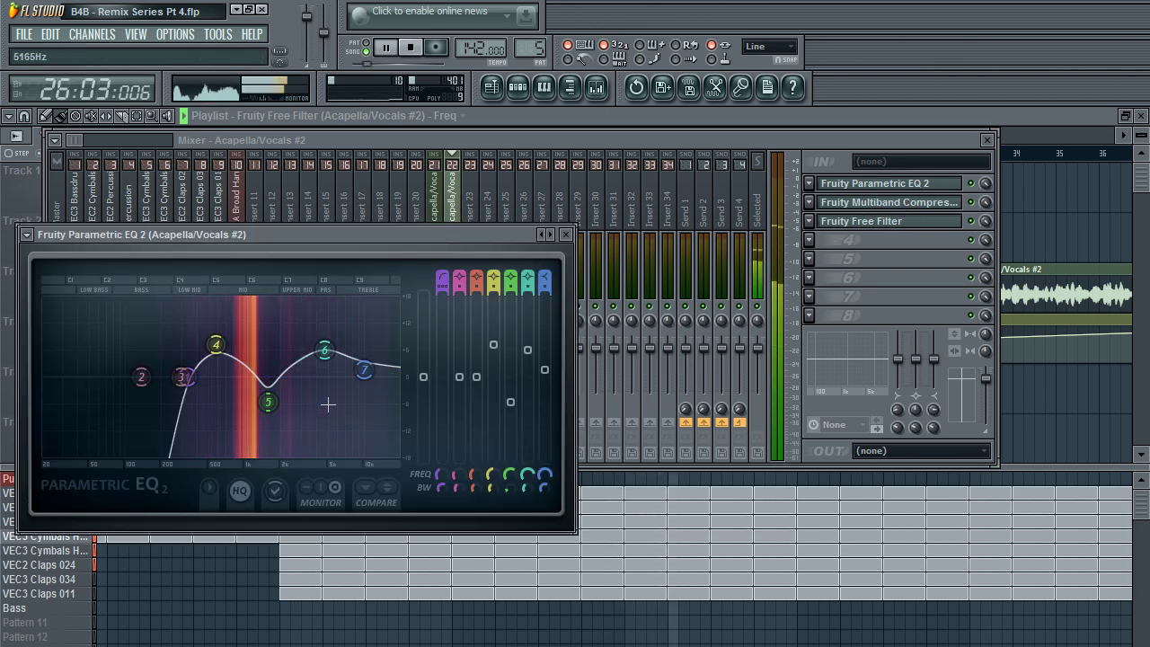
pyautogui.moveTo(283, 404); pyautogui.dragTo(276, 406)
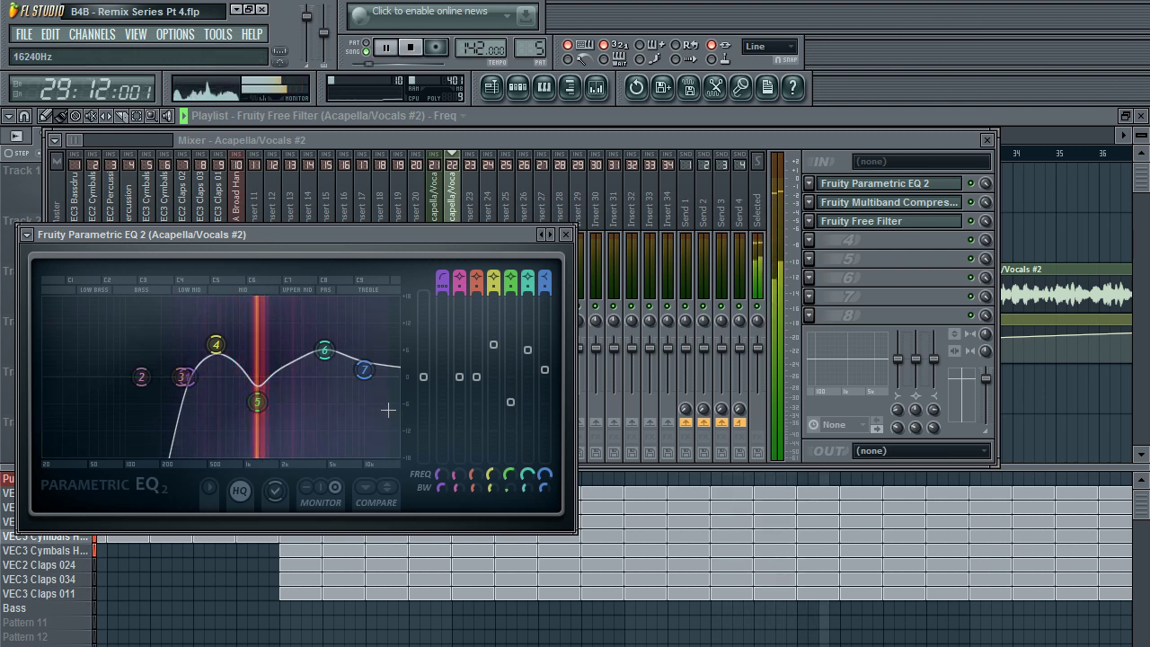
pyautogui.moveTo(267, 406); pyautogui.dragTo(268, 411)
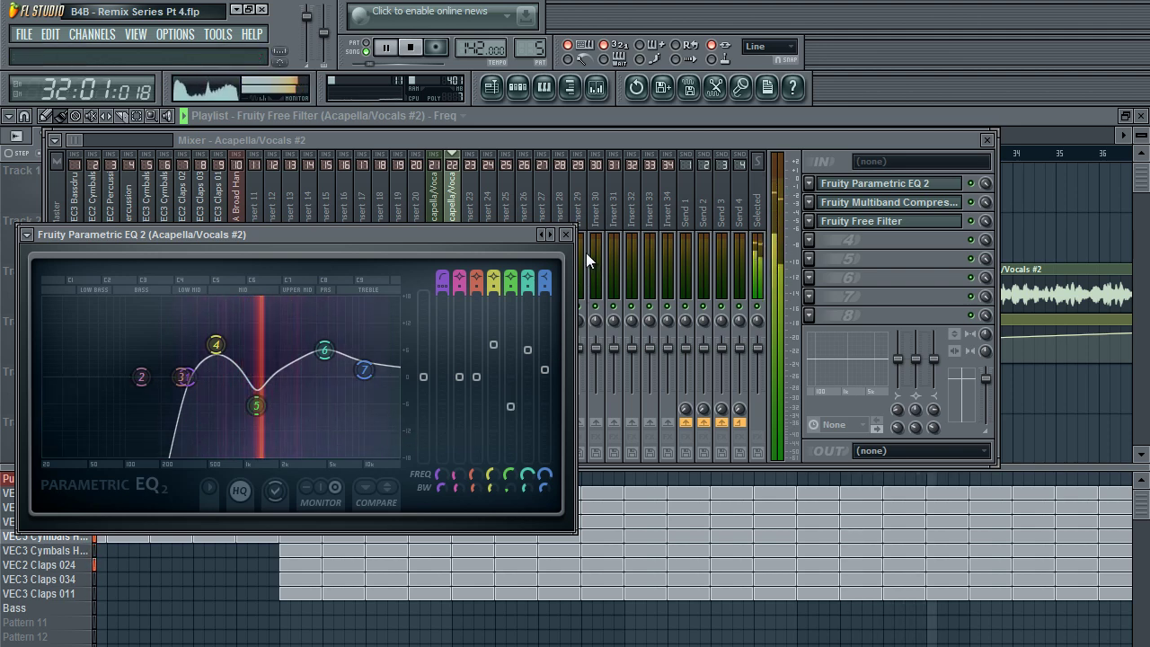
pyautogui.click(565, 234)
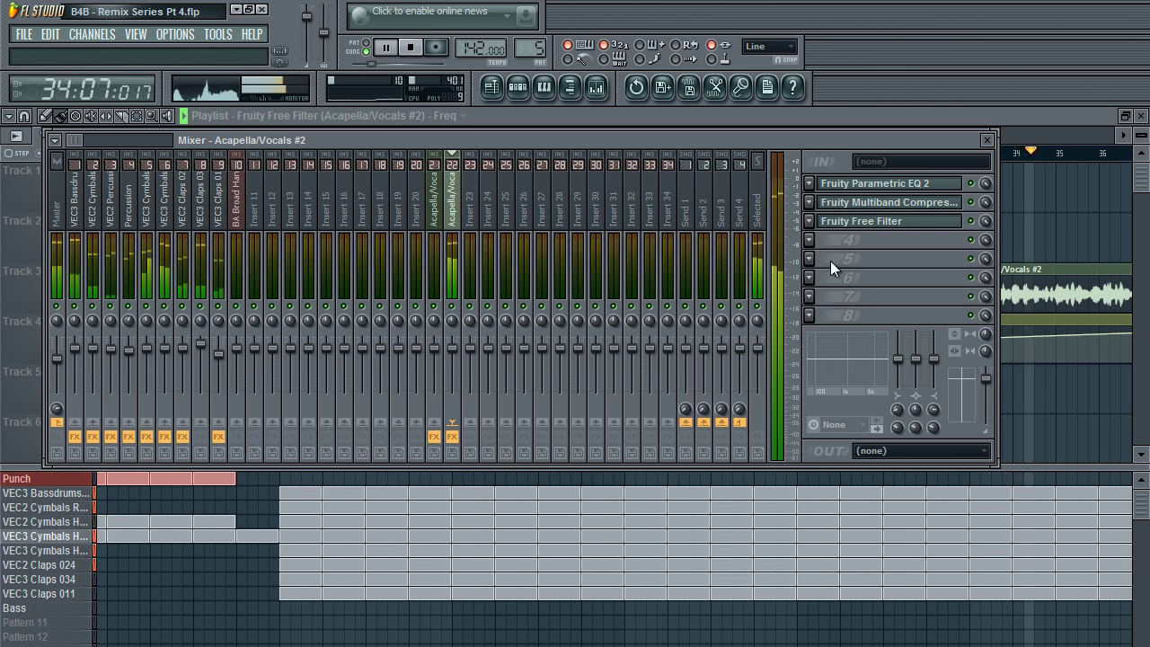
pyautogui.press('F9')
pyautogui.press('space')
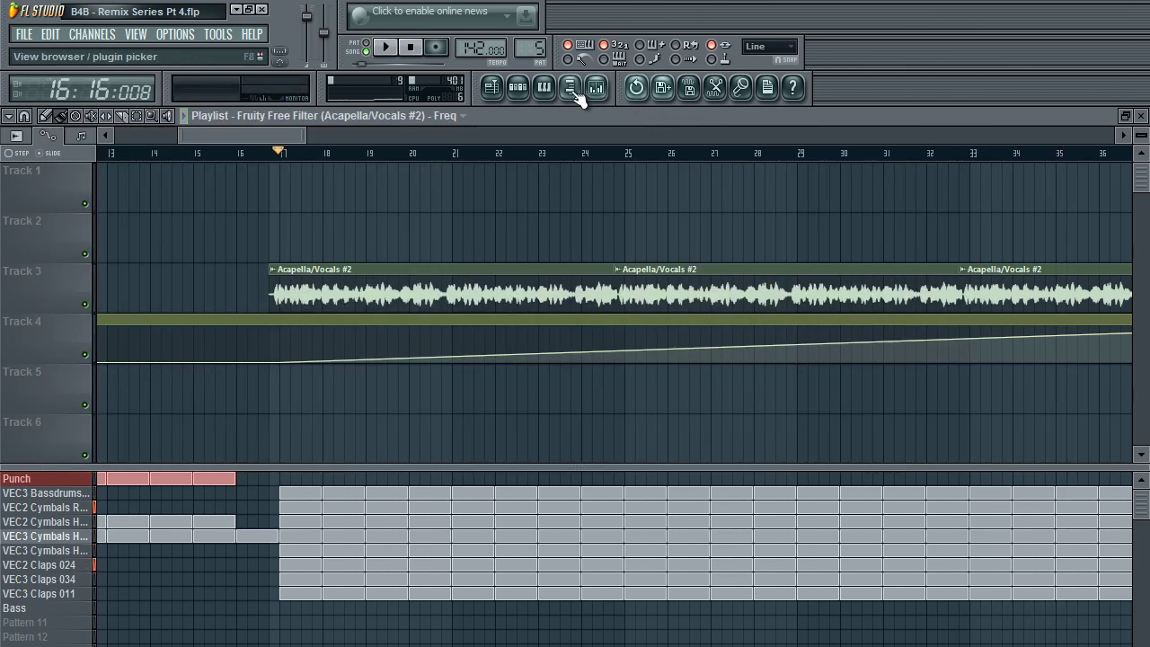
# Step: Load Fruity Stereo Shaper in the fourth effect slot of the Acapella/Vocals #2 mixer track
pyautogui.click(595, 90)
pyautogui.click(814, 239)
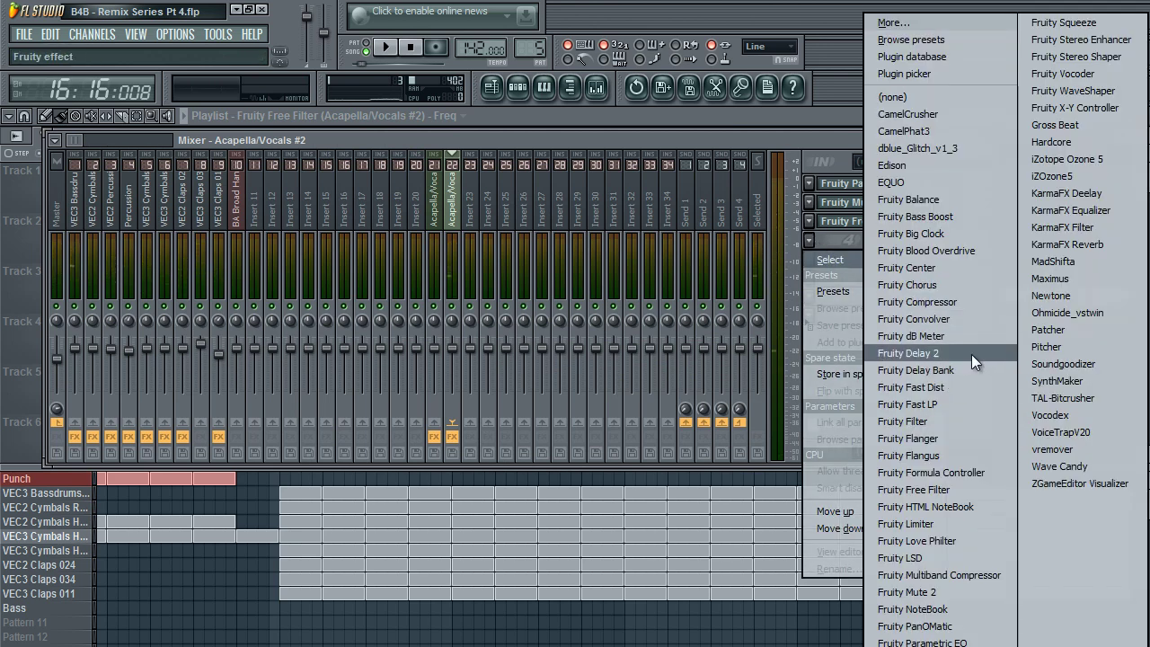
pyautogui.click(530, 267)
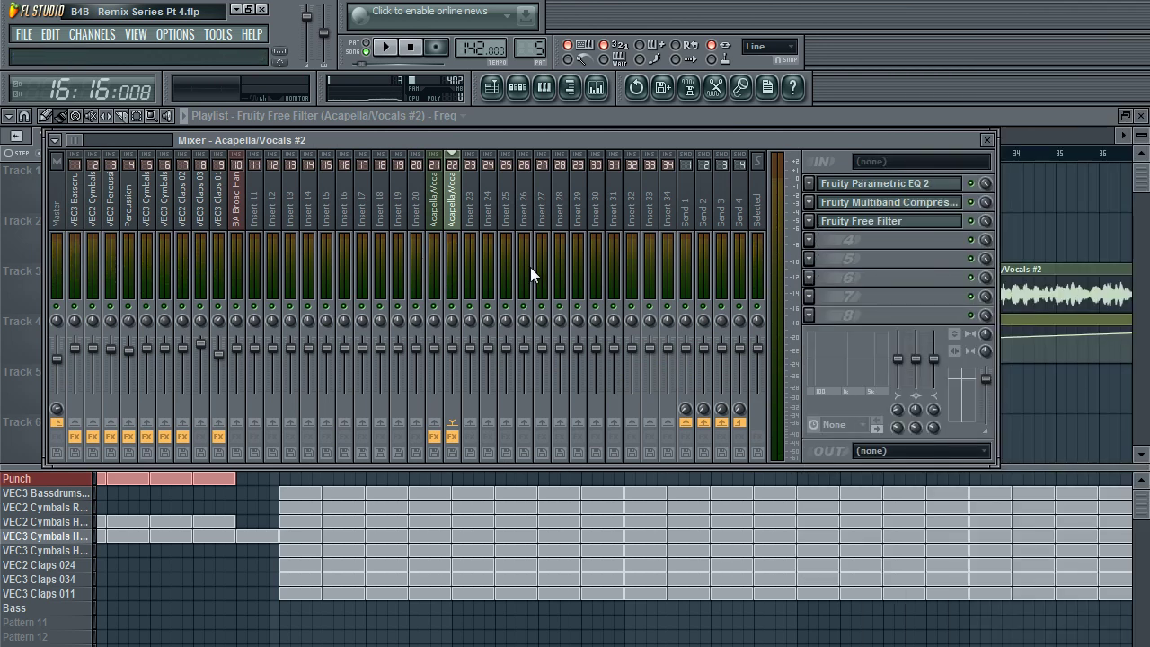
pyautogui.click(814, 240)
pyautogui.click(1078, 56)
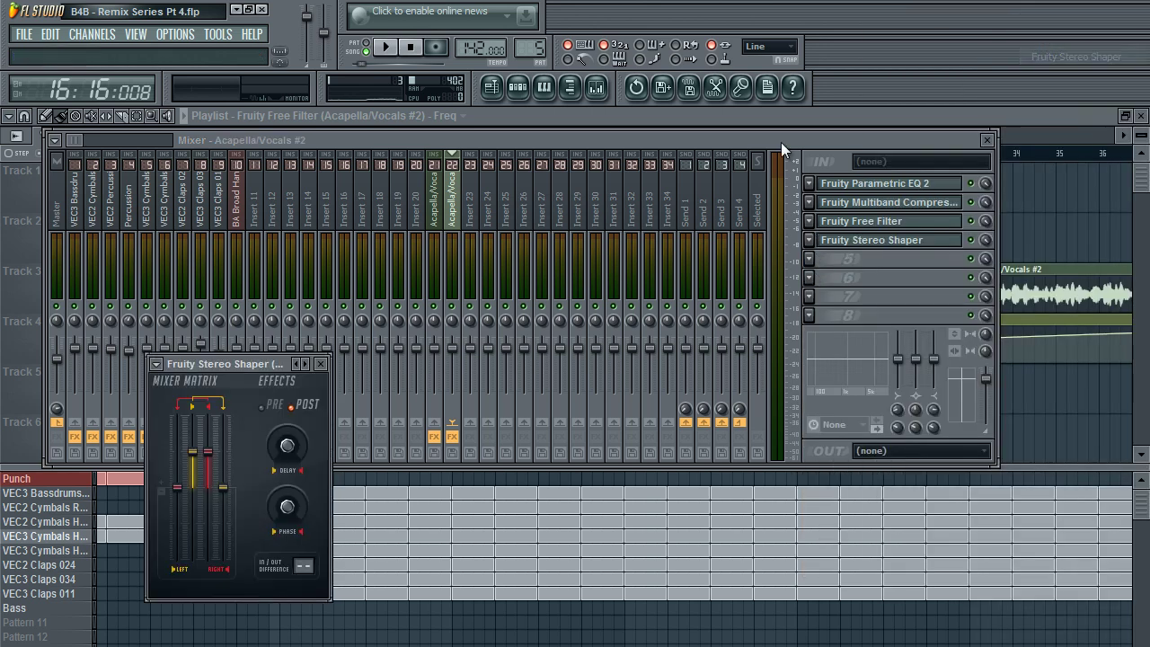
# Step: Try the Invert mixing preset in Fruity Stereo Shaper and audition it over the drums
pyautogui.moveTo(297, 368); pyautogui.dragTo(625, 198)
pyautogui.click(626, 195)
pyautogui.moveTo(708, 221)
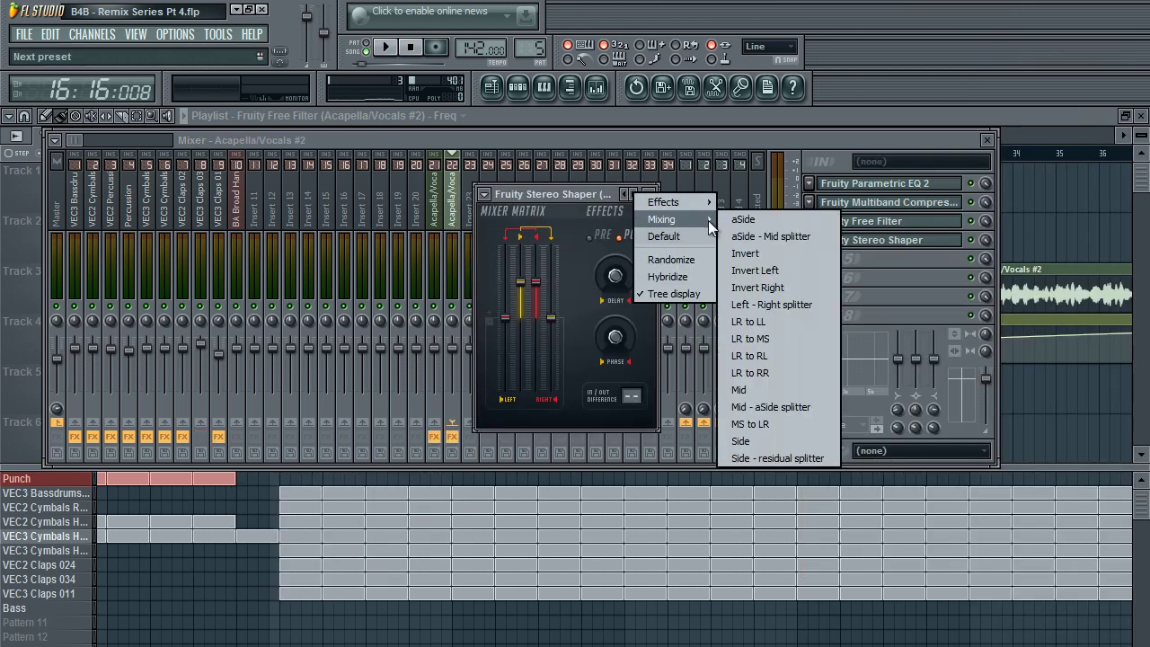
pyautogui.click(773, 254)
pyautogui.press('space')
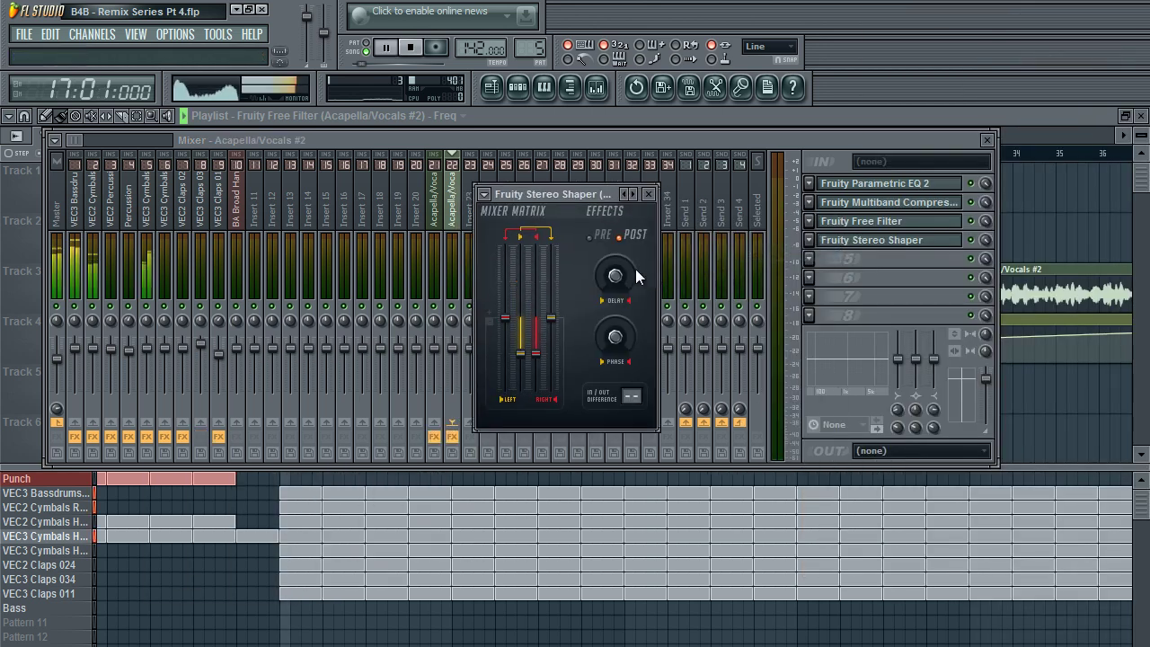
pyautogui.press('F9')
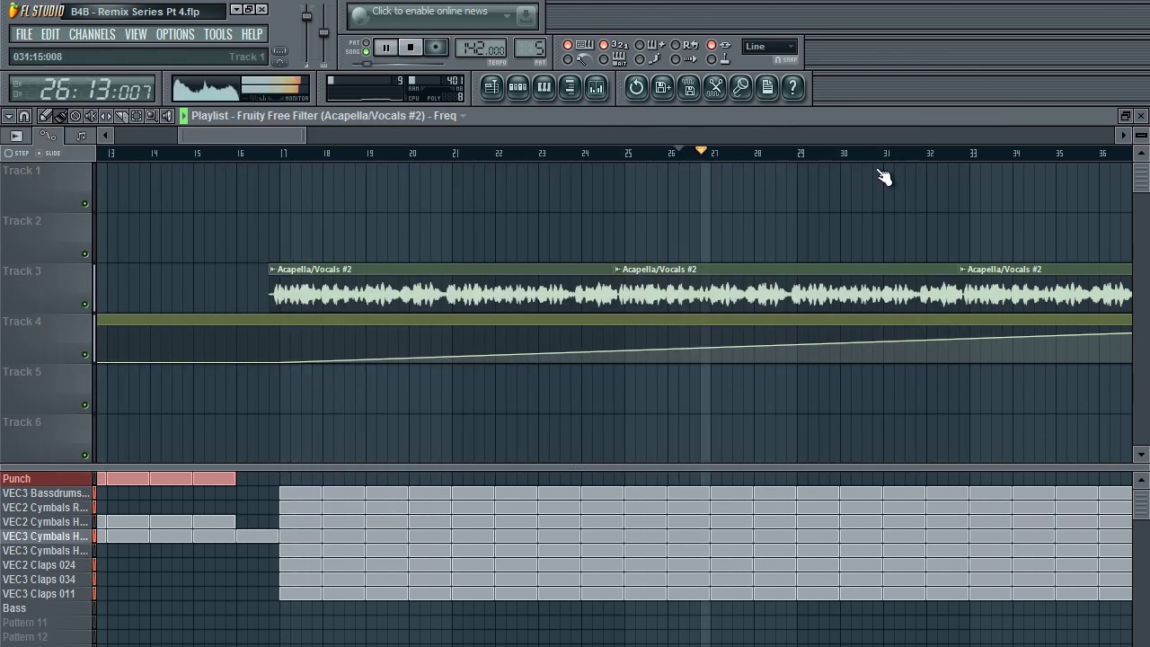
pyautogui.press('F9')
pyautogui.press('space')
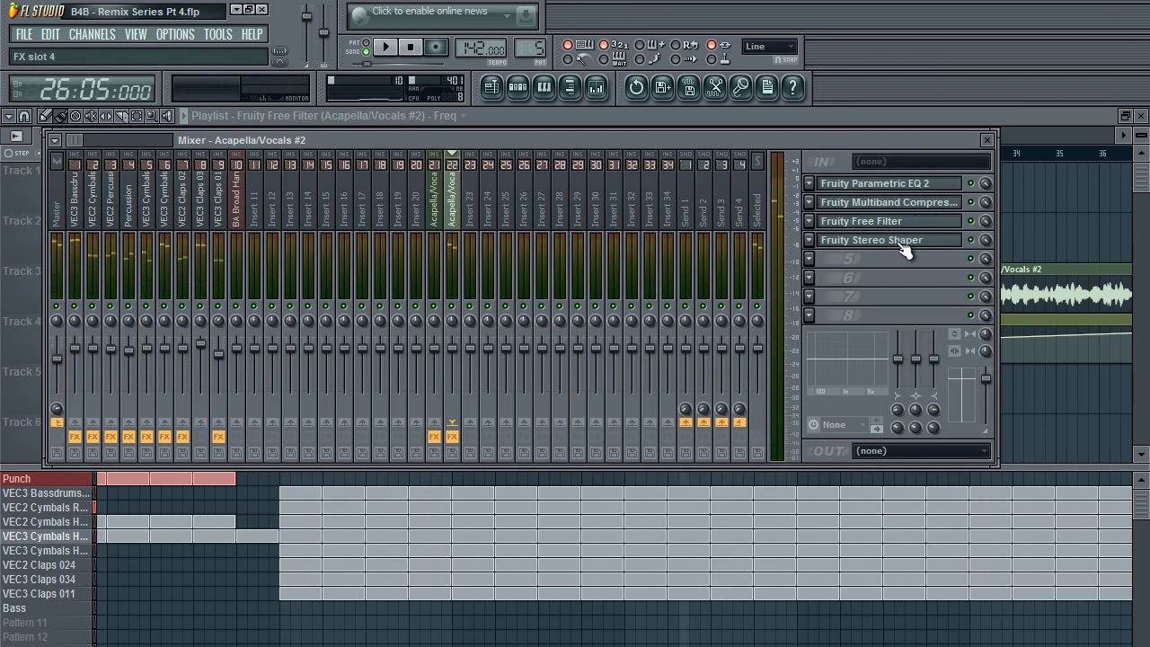
# Step: Try the Invert Left mixing preset in Fruity Stereo Shaper and audition it briefly
pyautogui.click(902, 244)
pyautogui.click(633, 194)
pyautogui.moveTo(695, 231)
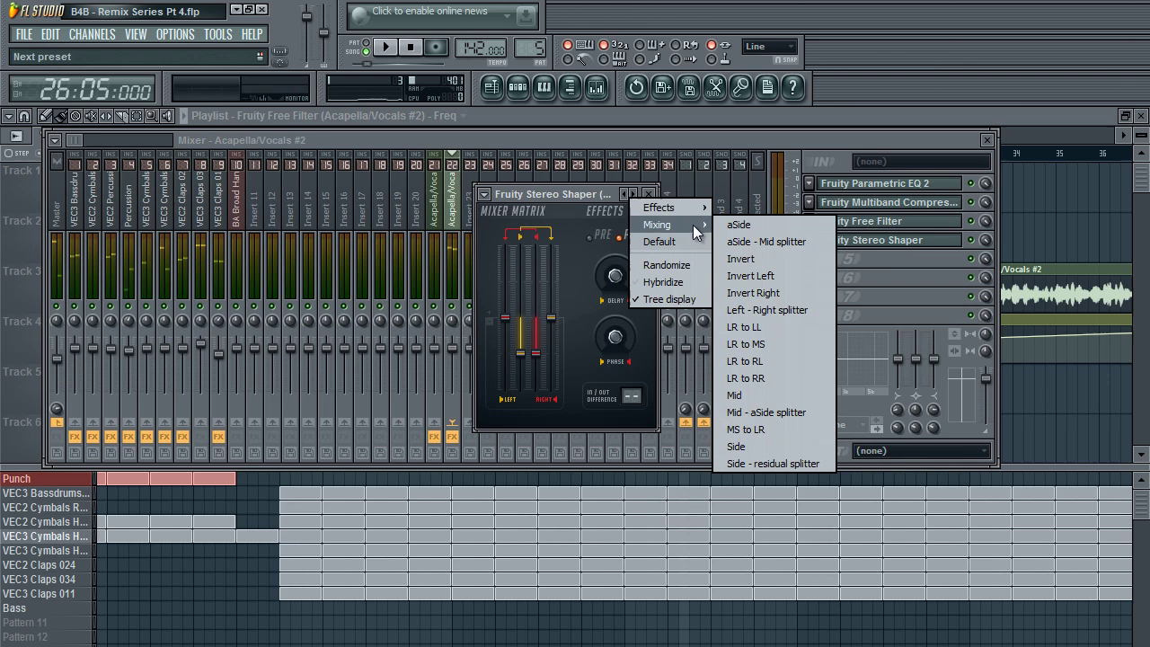
pyautogui.click(769, 274)
pyautogui.press('space')
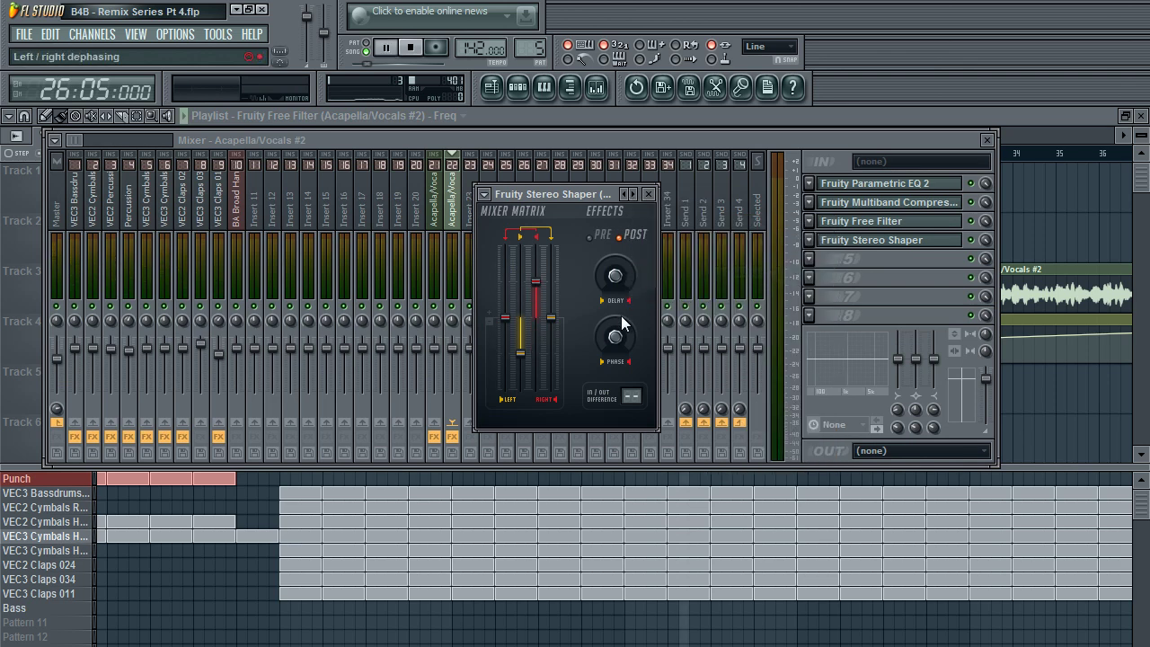
pyautogui.press('space')
# Step: Apply the Invert Right mixing preset to Fruity Stereo Shaper, audition it and close the plugin
pyautogui.rightClick(626, 195)
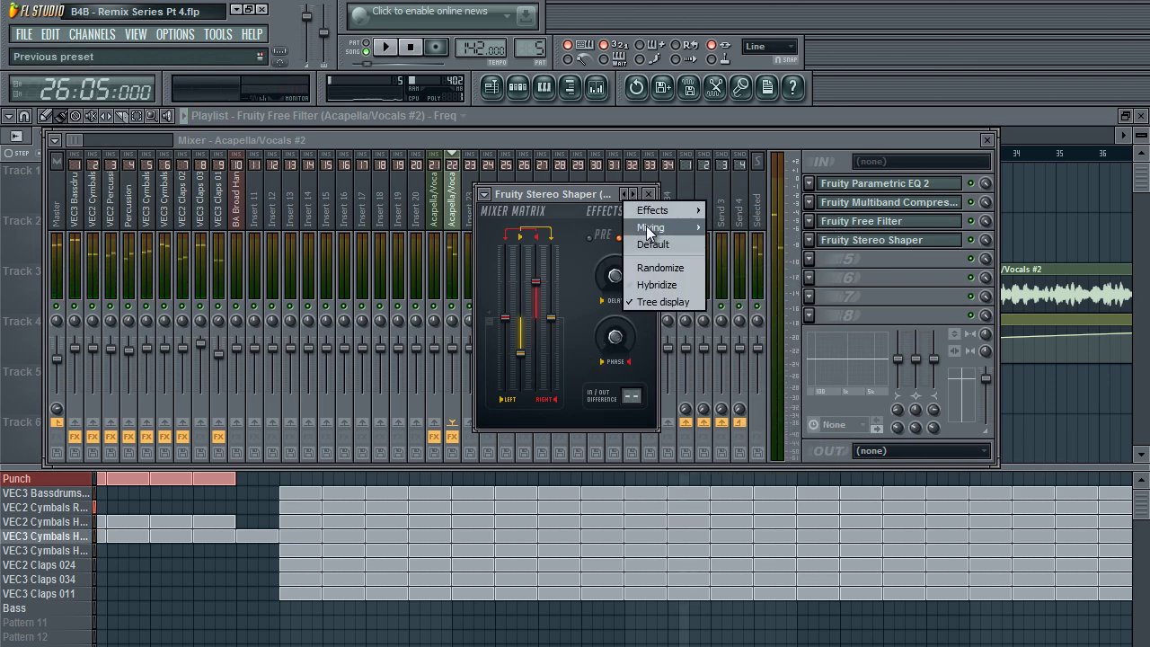
pyautogui.moveTo(651, 230)
pyautogui.click(763, 297)
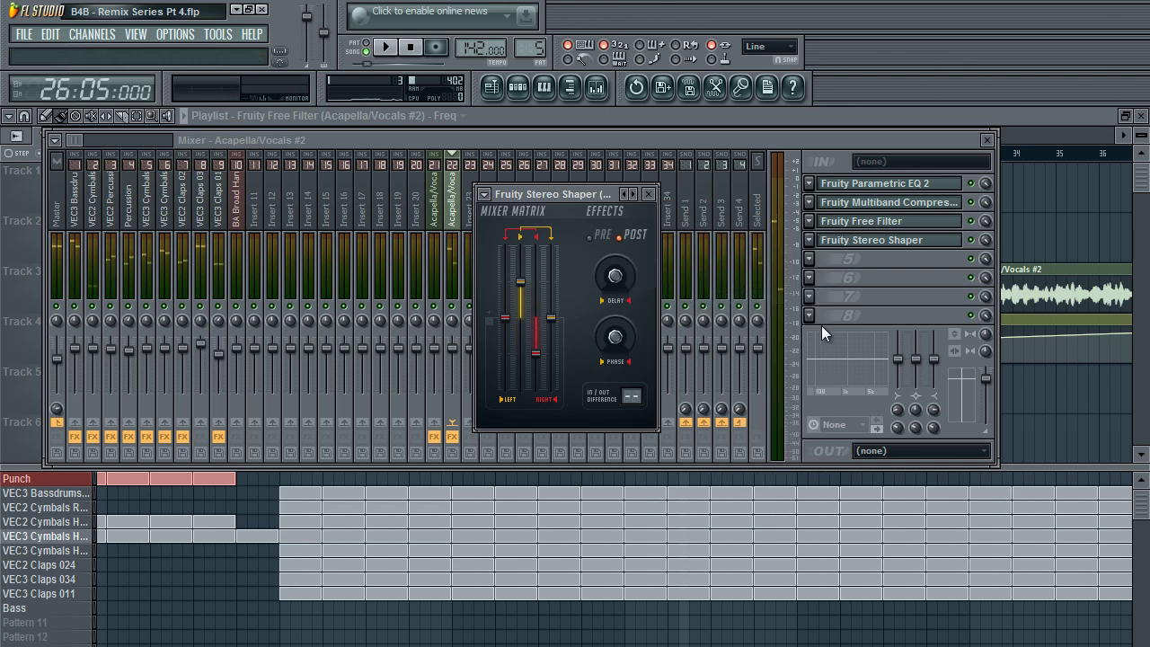
pyautogui.press('space')
pyautogui.click(648, 194)
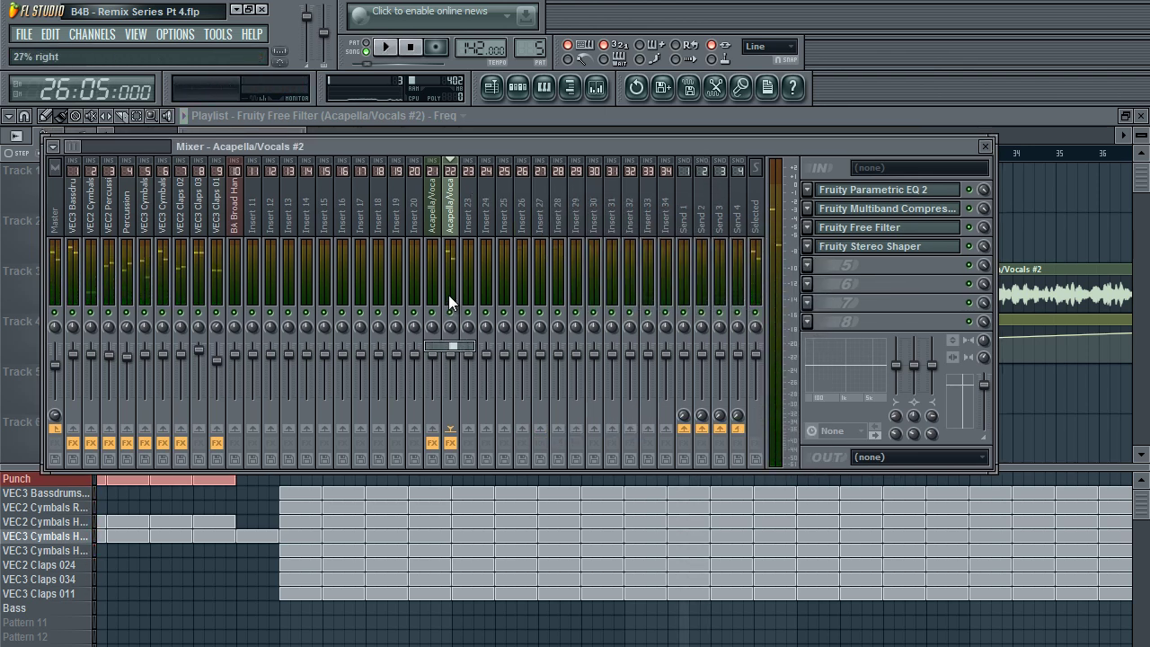
# Step: Play the arrangement from bar 26 and review the vocal phrase and its filter automation across the whole playlist
pyautogui.press('space')
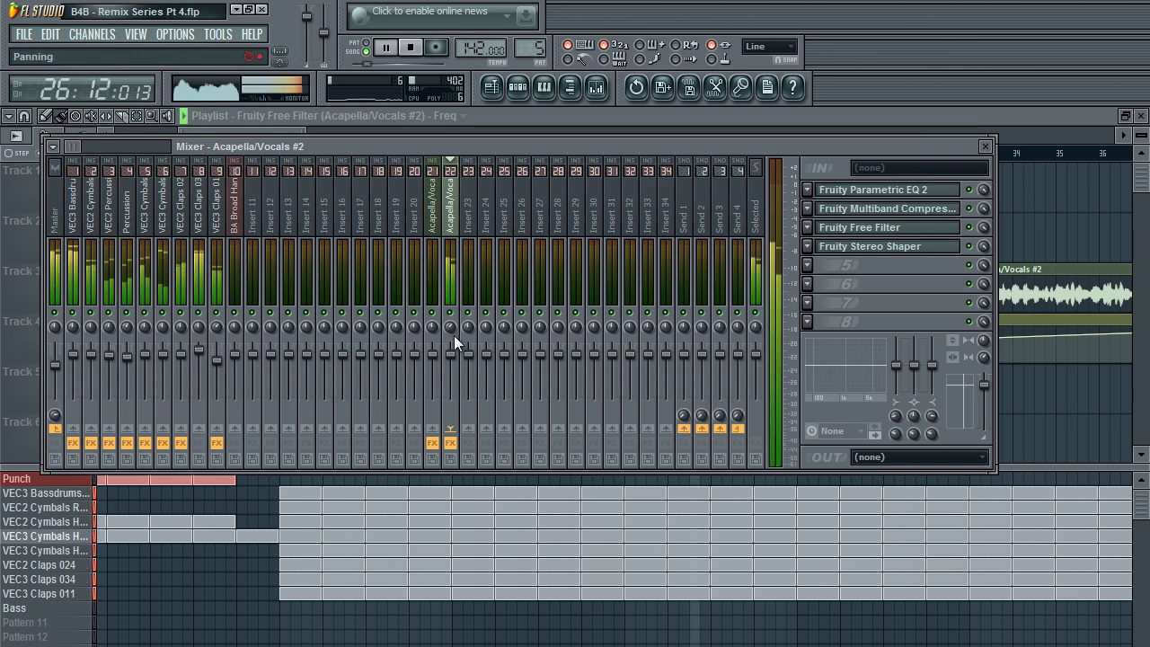
pyautogui.press('F9')
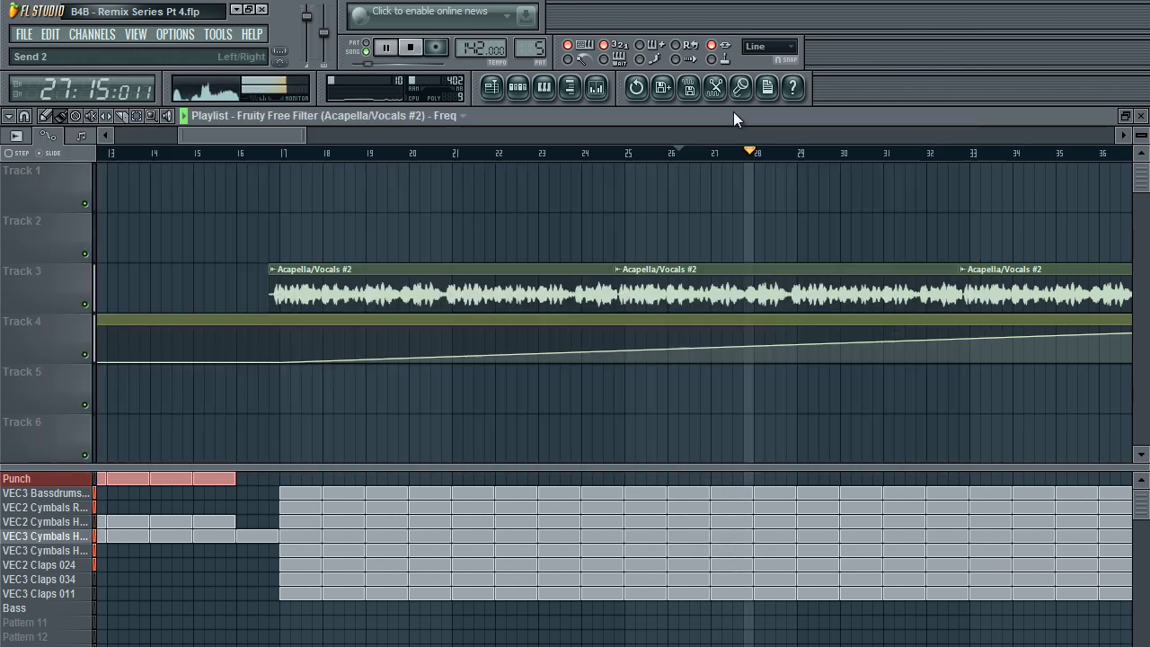
pyautogui.moveTo(281, 134); pyautogui.dragTo(43, 97)
pyautogui.press('pagedown')
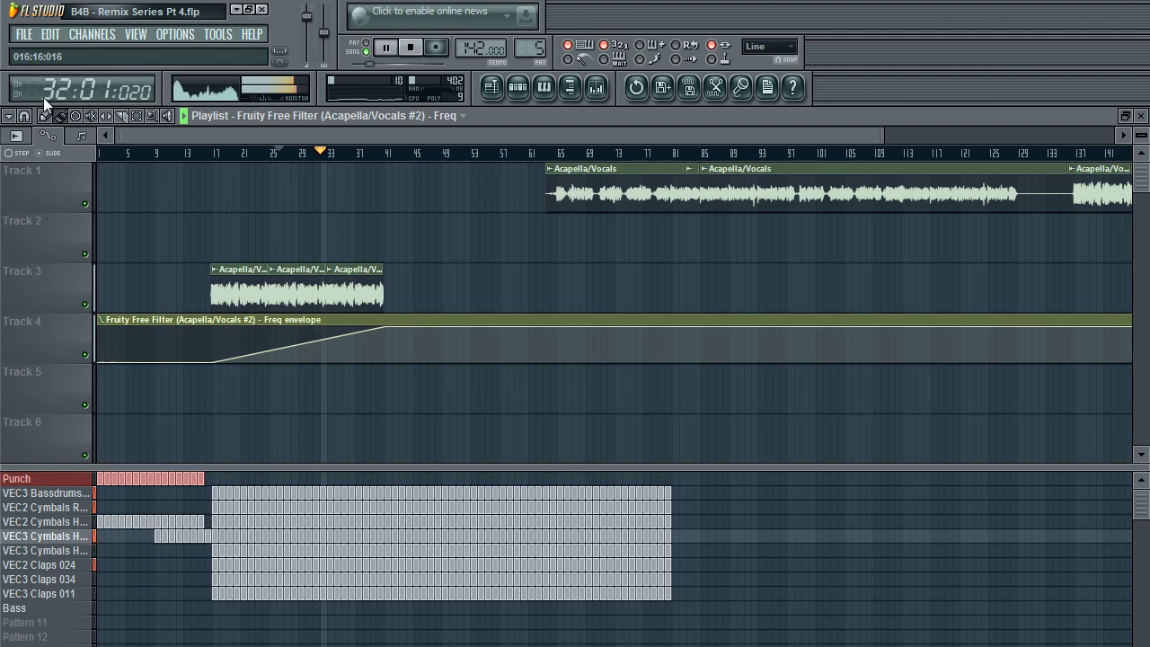
pyautogui.click(597, 88)
pyautogui.click(596, 88)
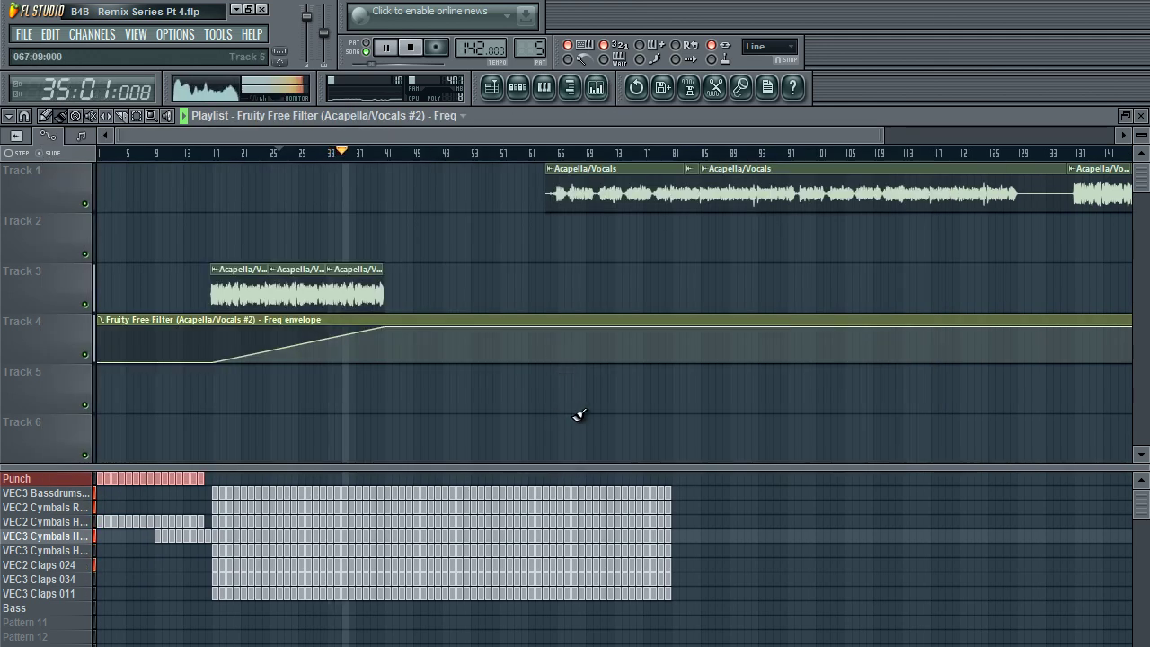
# Step: Stop playback, mark bars 17 to 32 in the playlist timeline and delete the third vocal phrase clip on Track 3
pyautogui.press('space')
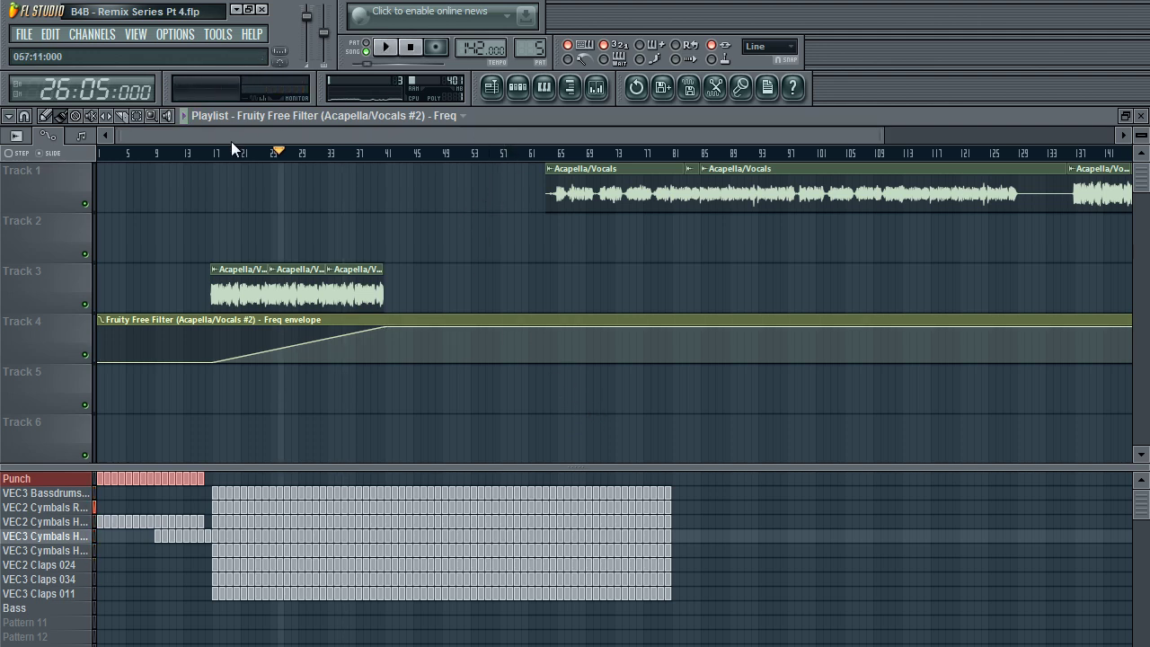
pyautogui.click(385, 156)
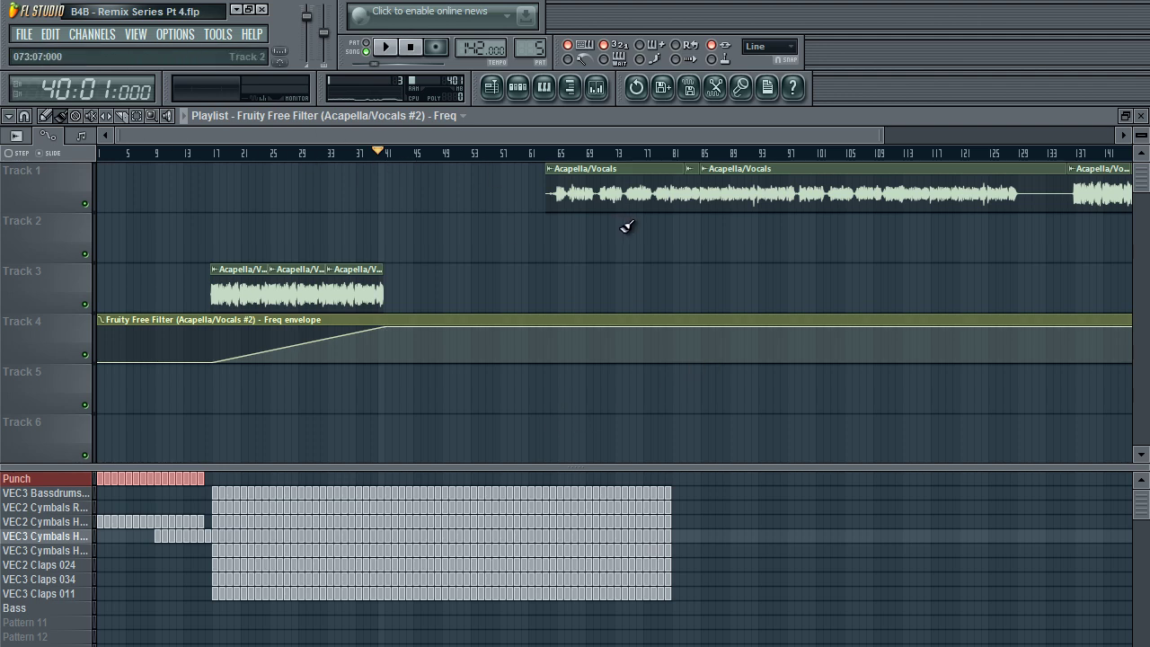
pyautogui.moveTo(411, 137); pyautogui.dragTo(123, 128)
pyautogui.scroll(4, 126, 130)
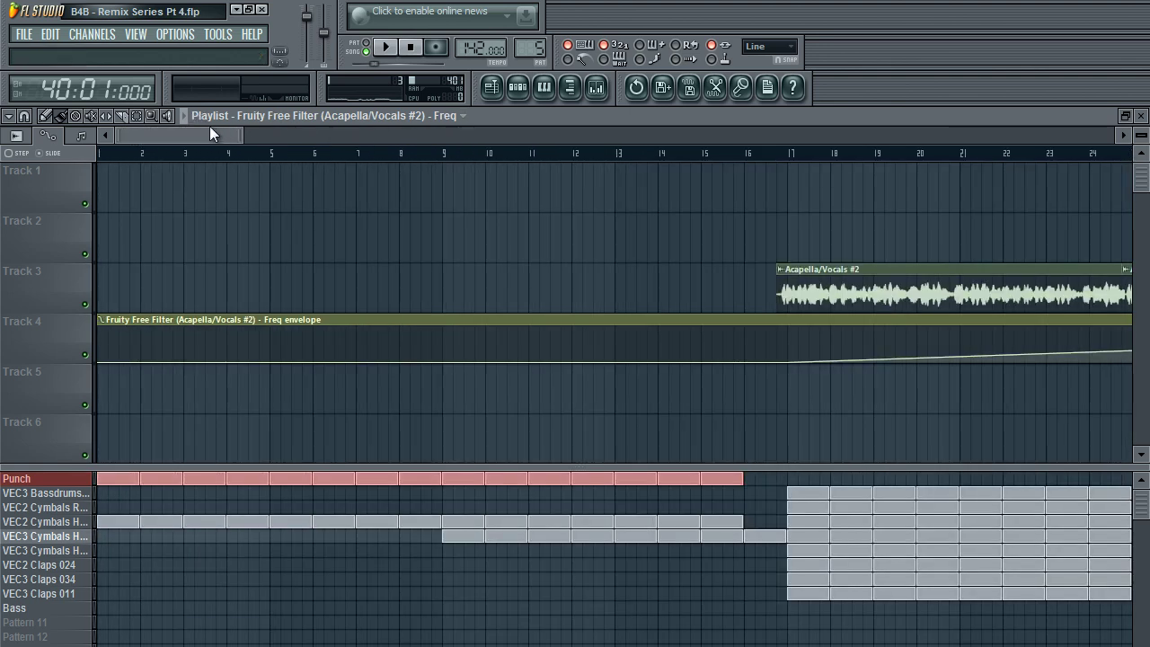
pyautogui.moveTo(102, 154); pyautogui.dragTo(796, 146)
pyautogui.moveTo(206, 135); pyautogui.dragTo(289, 131)
pyautogui.moveTo(171, 156); pyautogui.dragTo(851, 227)
pyautogui.hscroll(6, 306, 135)
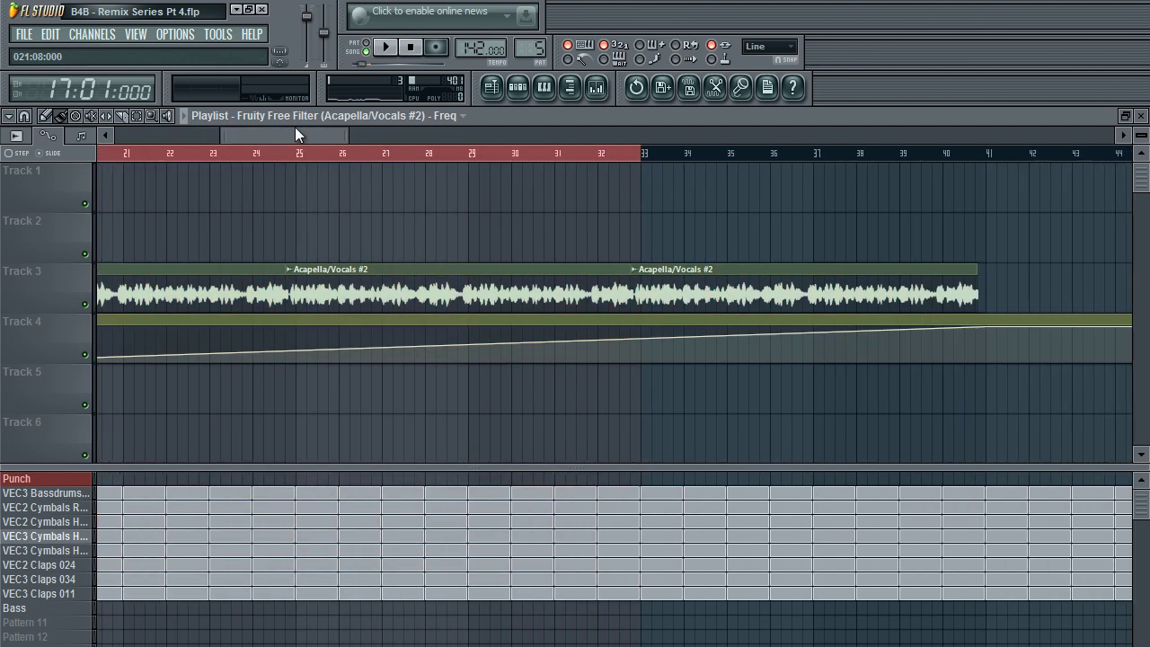
pyautogui.rightClick(745, 295)
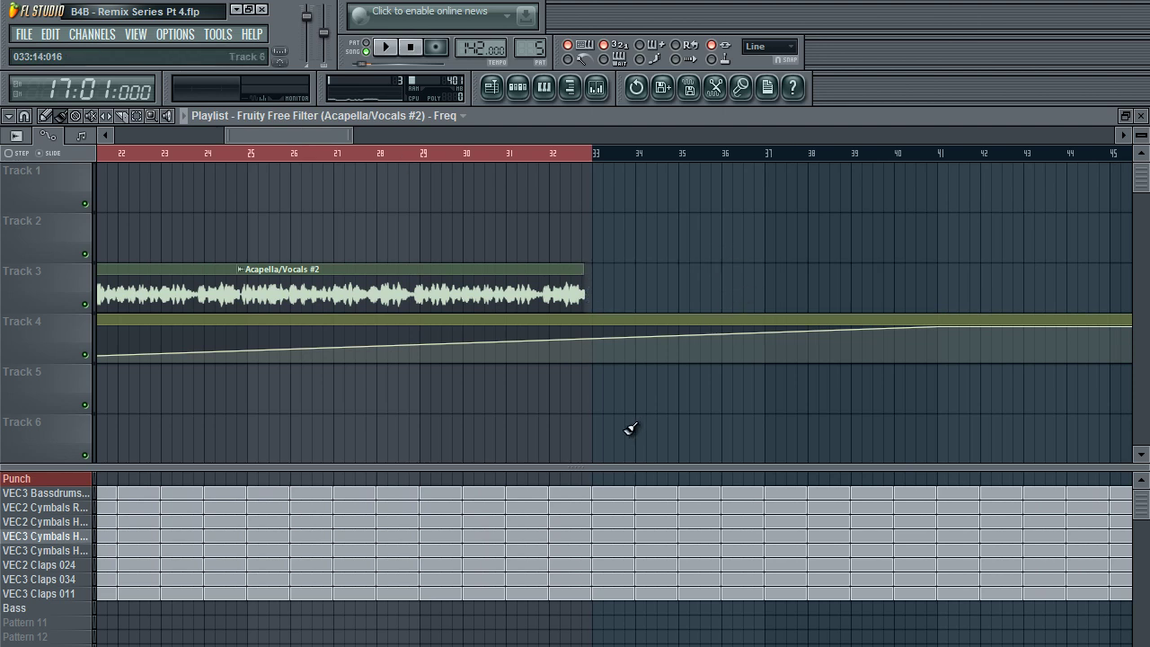
# Step: Shorten the filter frequency rise on Track 4 so it reaches its peak at bar 33
pyautogui.click(299, 118)
pyautogui.click(218, 138)
pyautogui.moveTo(259, 136); pyautogui.dragTo(251, 139)
pyautogui.scroll(-5, 301, 142)
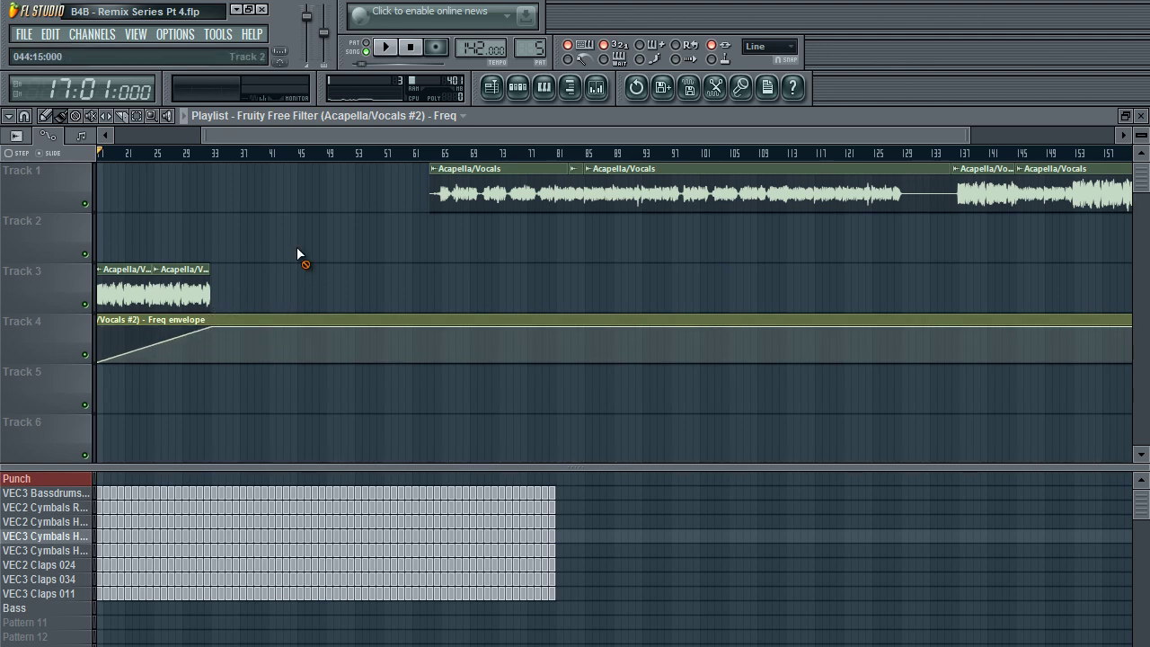
# Step: Try a copy of the main vocals clip on Track 2 from bar 33 and start playback just before it
pyautogui.click(666, 191)
pyautogui.moveTo(276, 286); pyautogui.dragTo(302, 236)
pyautogui.click(194, 155)
pyautogui.press('space')
# Step: Place a single Acapella/Vocals #2 phrase clip at bar 33 on Track 3 and remove the surplus clips
pyautogui.moveTo(218, 283); pyautogui.dragTo(486, 287)
pyautogui.rightClick(486, 288)
pyautogui.rightClick(435, 290)
pyautogui.rightClick(375, 290)
pyautogui.scroll(3, 359, 289)
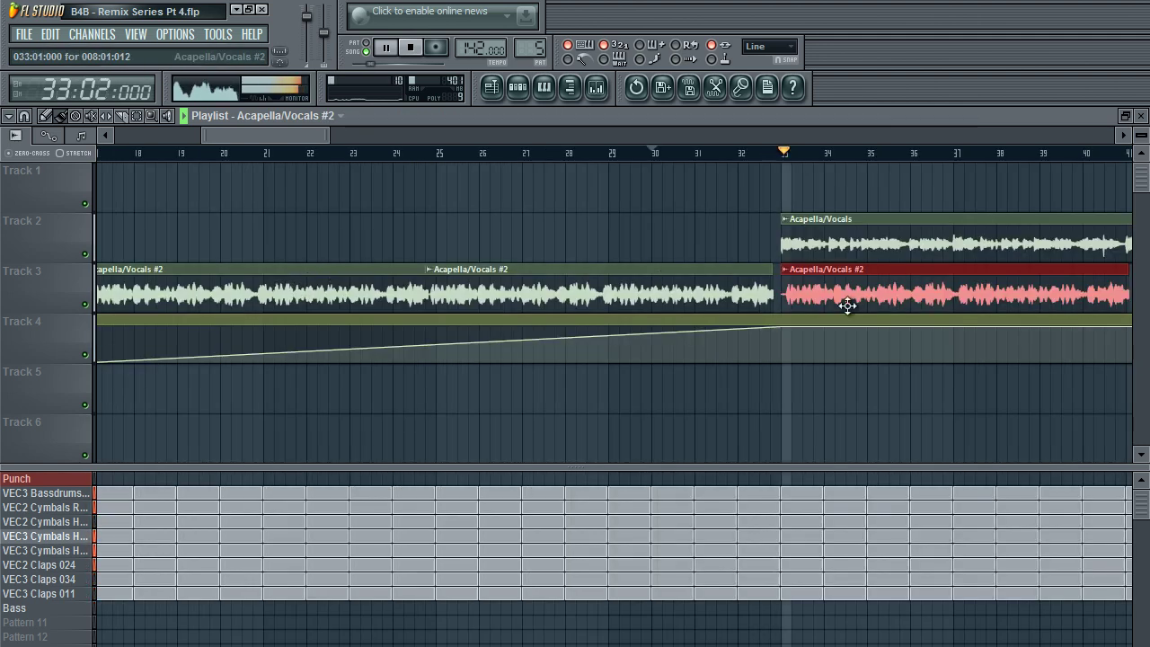
# Step: Shift the third phrase clip back against the end of the second one and audition the join from bar 32
pyautogui.press('space')
pyautogui.moveTo(248, 135); pyautogui.dragTo(291, 136)
pyautogui.moveTo(537, 277)
pyautogui.mouseDown()
pyautogui.moveTo(516, 277)
pyautogui.moveTo(529, 280)
pyautogui.mouseUp()
pyautogui.press('space')
pyautogui.click(409, 153)
pyautogui.moveTo(347, 137); pyautogui.dragTo(356, 137)
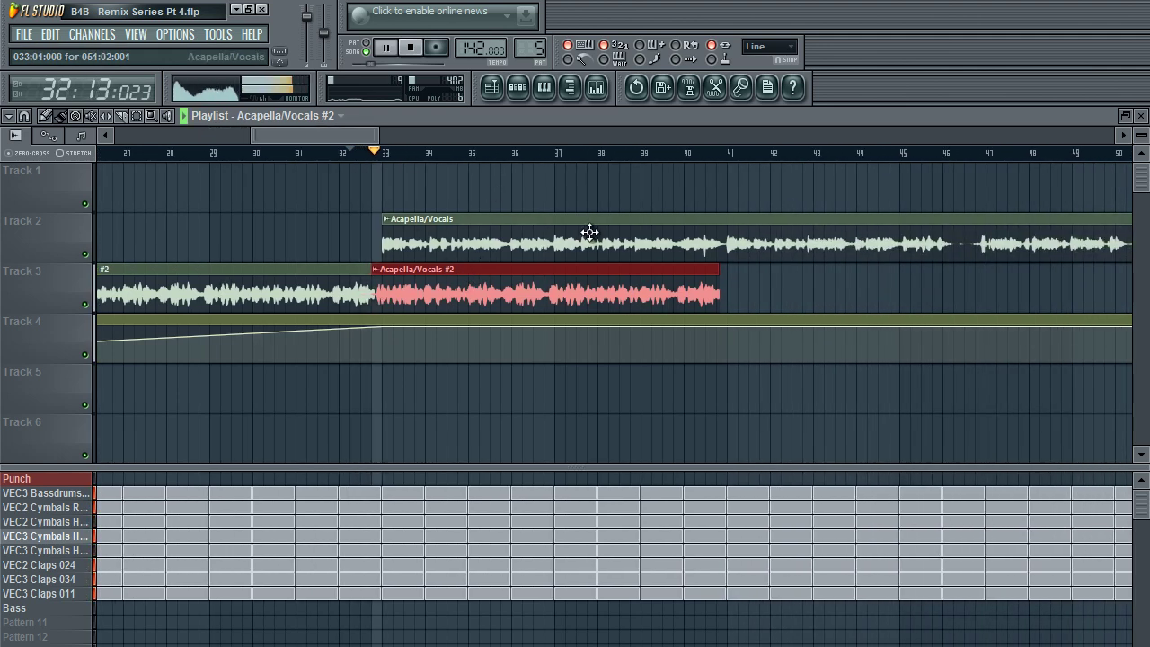
# Step: Stop playback and delete the main vocals copy from Track 2
pyautogui.press('space')
pyautogui.click(530, 239)
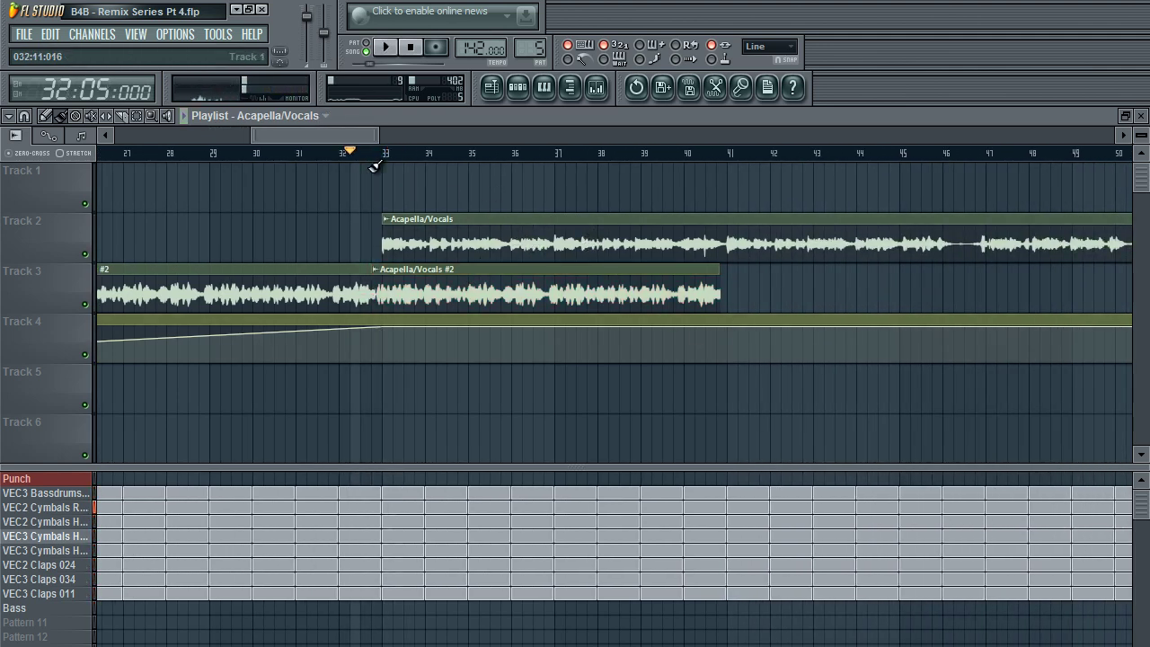
pyautogui.press('pageup')
pyautogui.press('pagedown')
pyautogui.press('pagedown')
pyautogui.rightClick(321, 242)
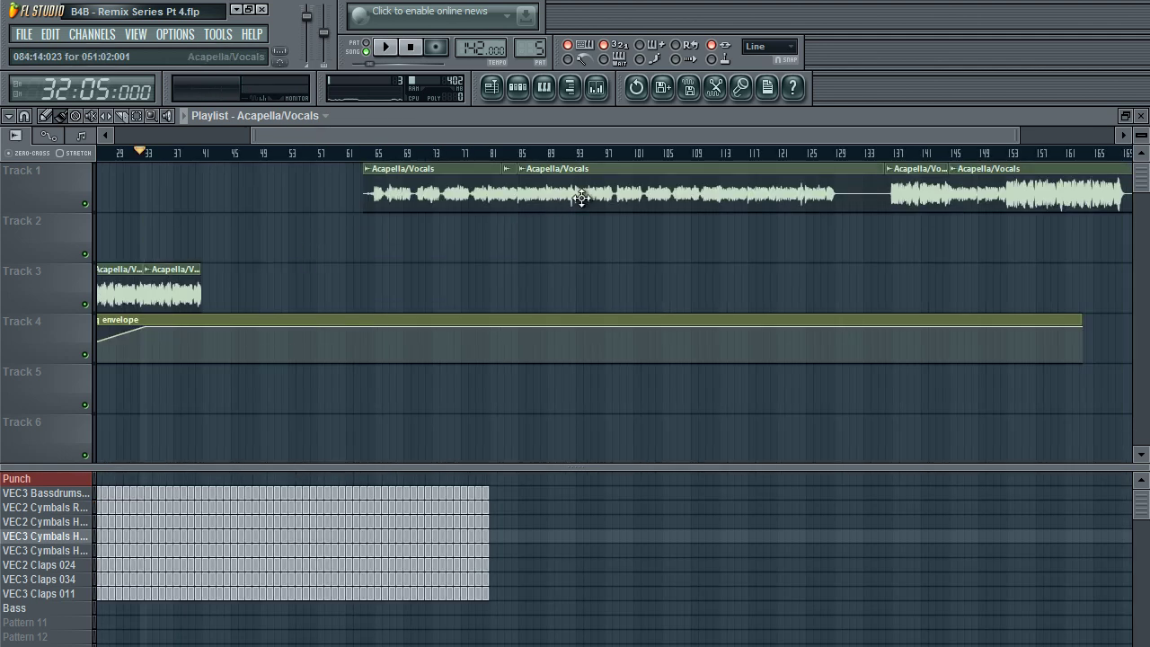
# Step: Try a new copy of the main vocals on Track 2 at 32:14:023, in line with the third phrase, and play it
pyautogui.moveTo(588, 196); pyautogui.dragTo(552, 221)
pyautogui.hotkey('ctrl', 'x')
pyautogui.hotkey('ctrl', 'z')
pyautogui.hotkey('ctrl', 'v')
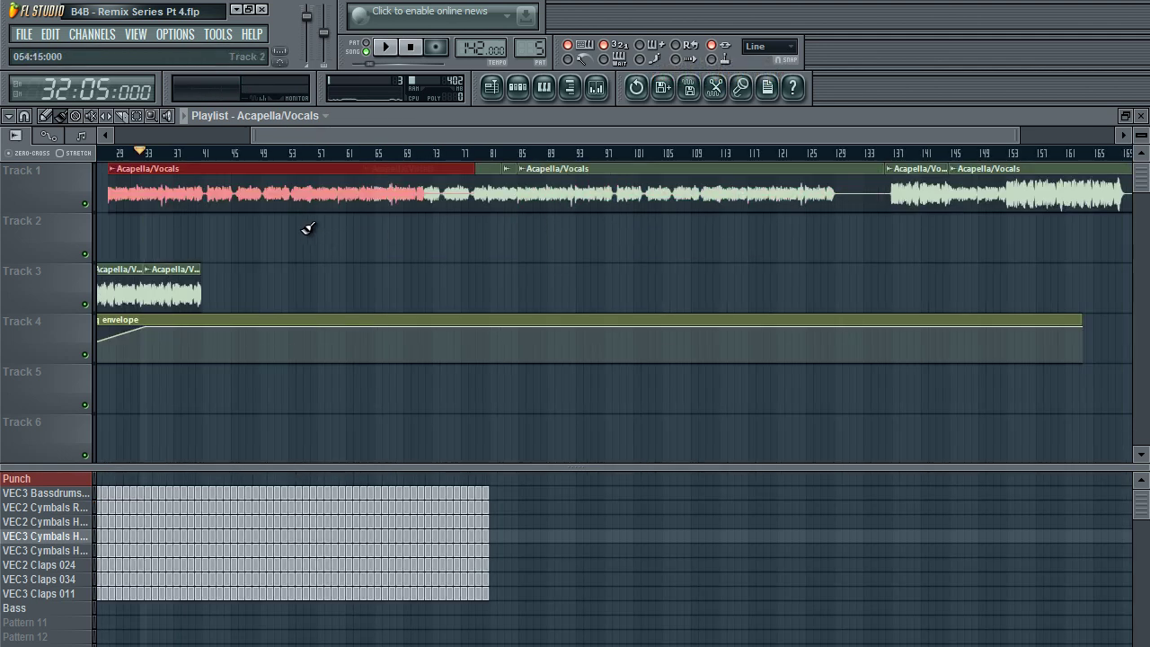
pyautogui.moveTo(267, 205); pyautogui.dragTo(303, 265)
pyautogui.press('pageup')
pyautogui.press('space')
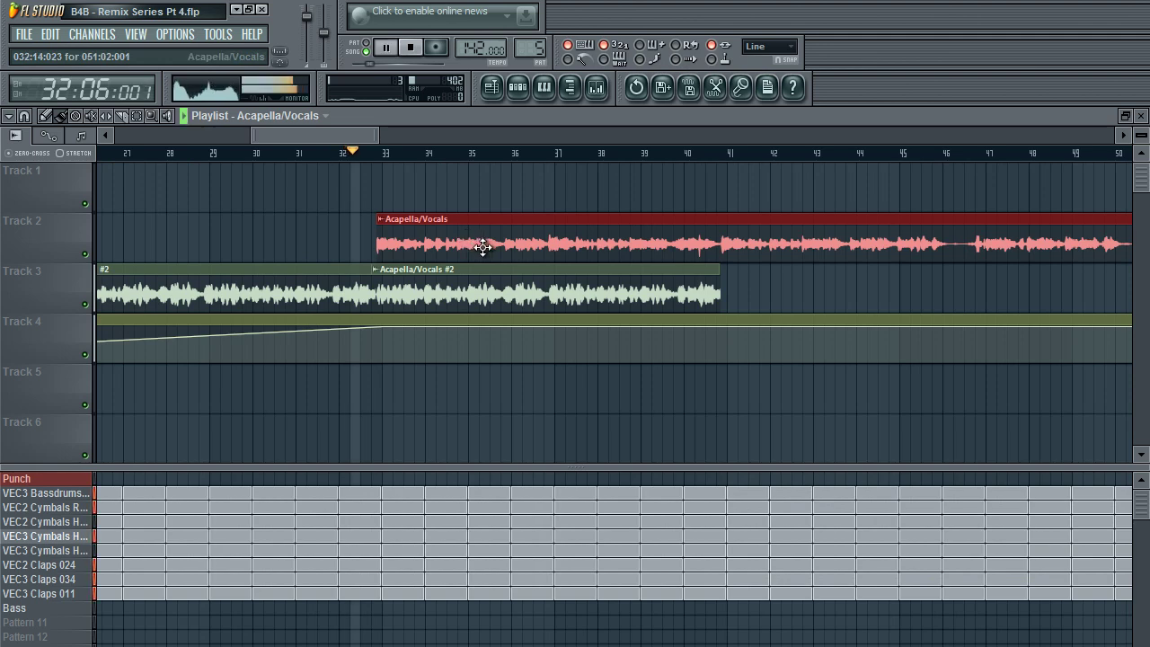
# Step: Lower the Acapella/Vocals #2 mixer track volume to 91% (-2.2 dB) and close the mixer
pyautogui.click(791, 285)
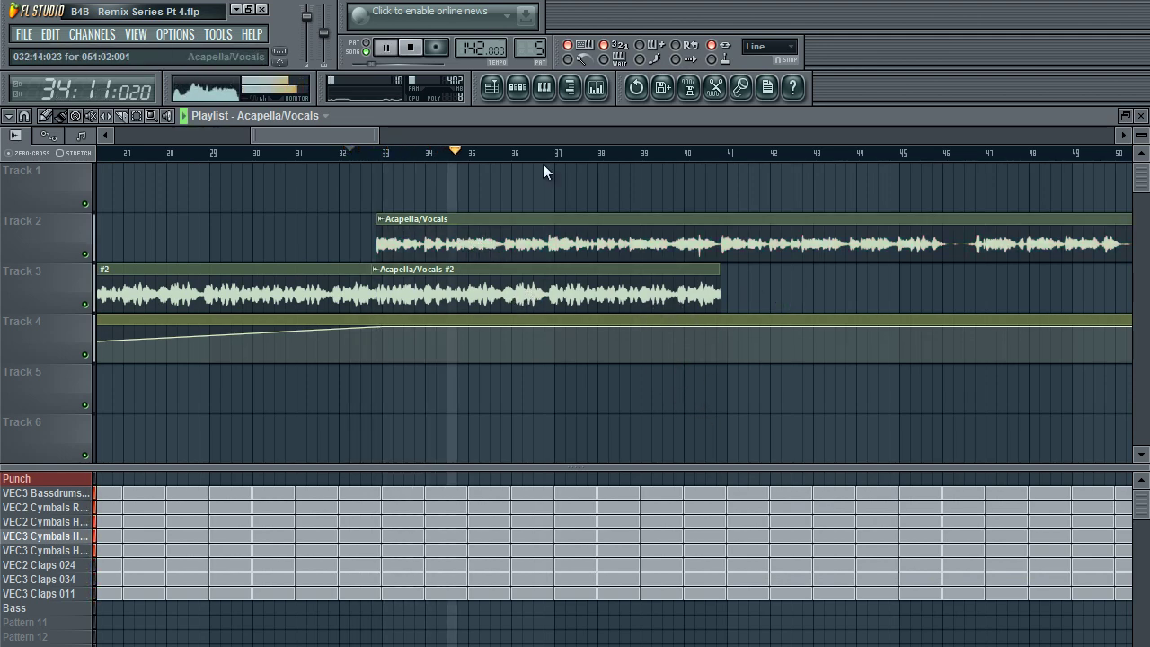
pyautogui.click(598, 90)
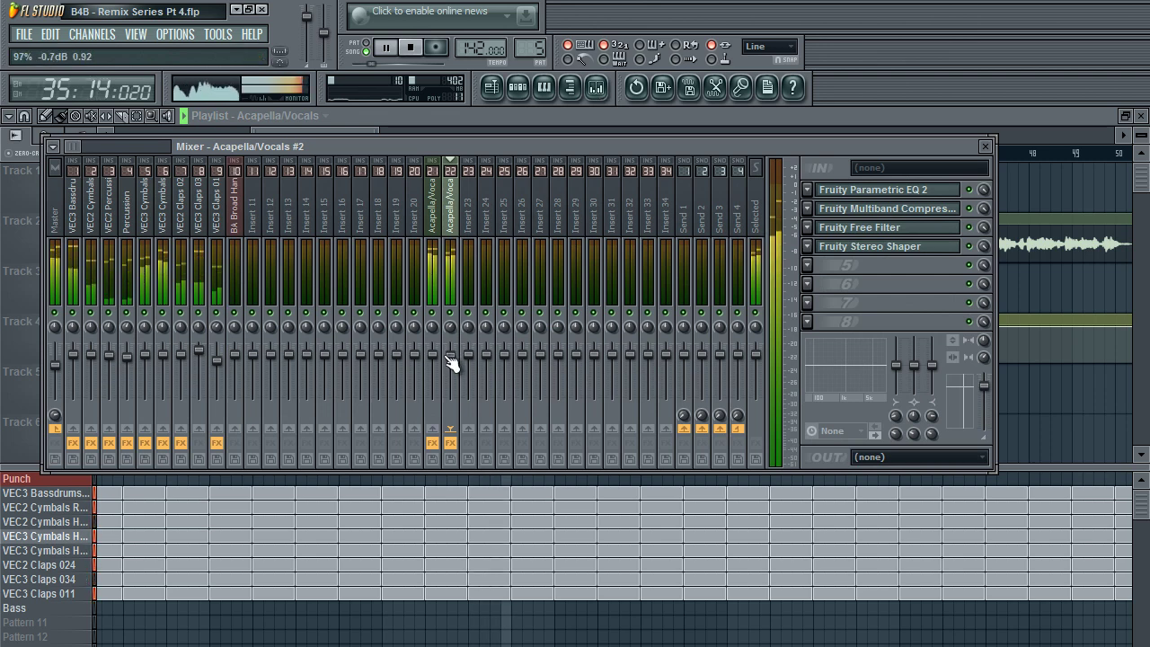
pyautogui.moveTo(452, 365); pyautogui.dragTo(452, 370)
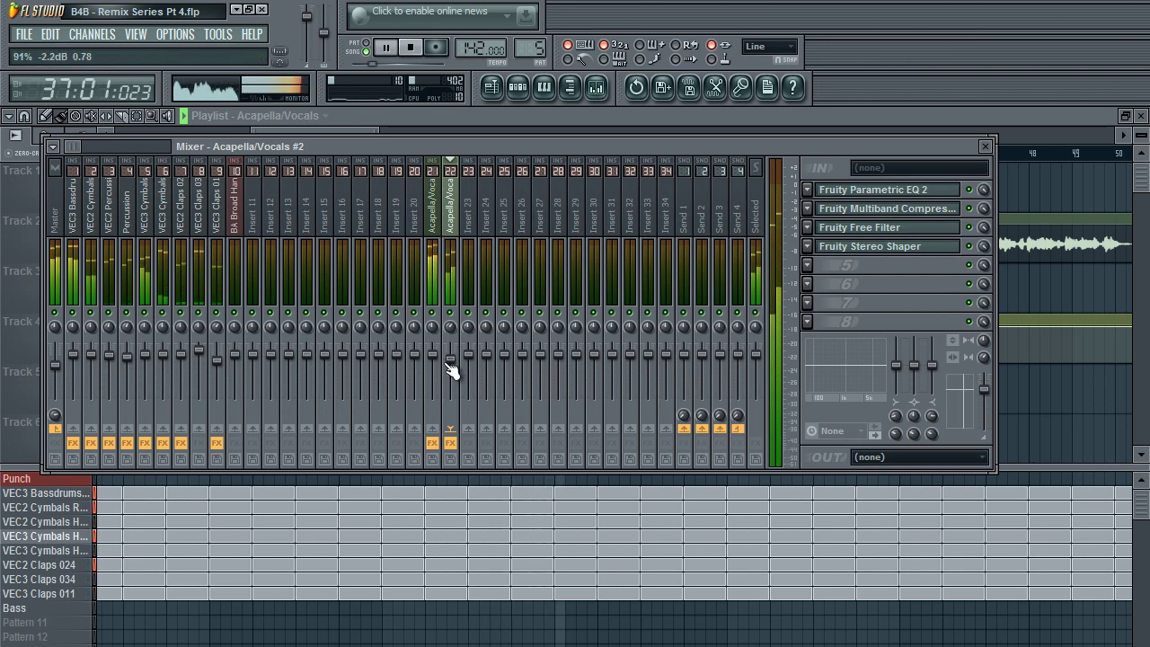
pyautogui.click(986, 149)
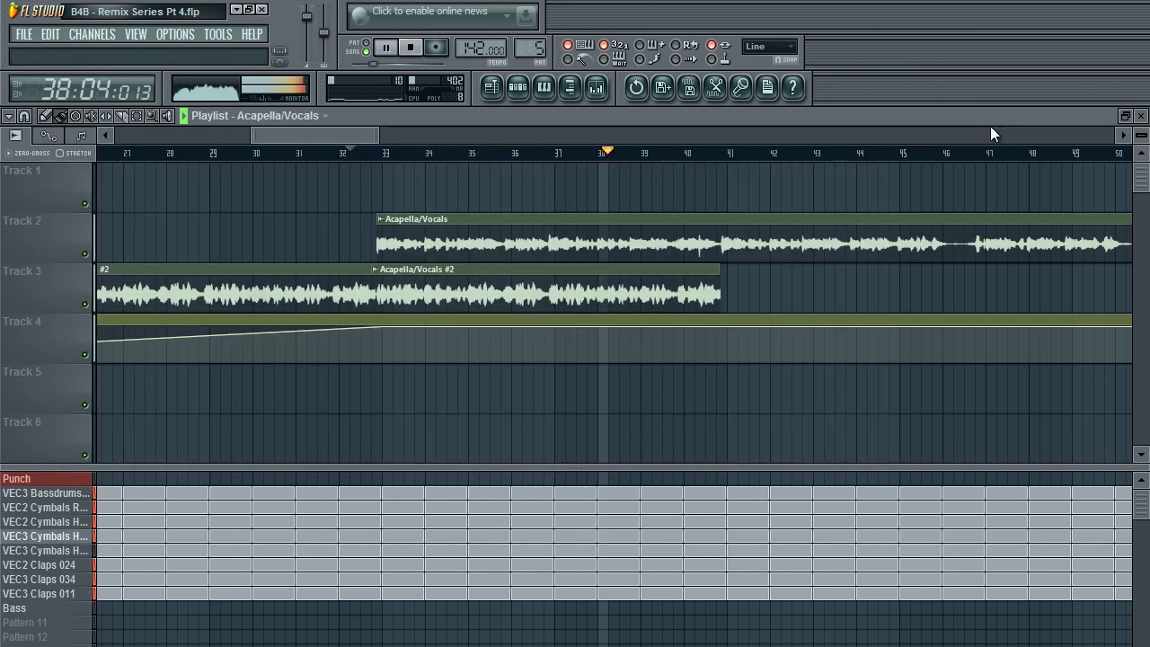
# Step: Try extending the vocal phrase on Track 3 with more clips from bar 41, and remove them again
pyautogui.click(729, 289)
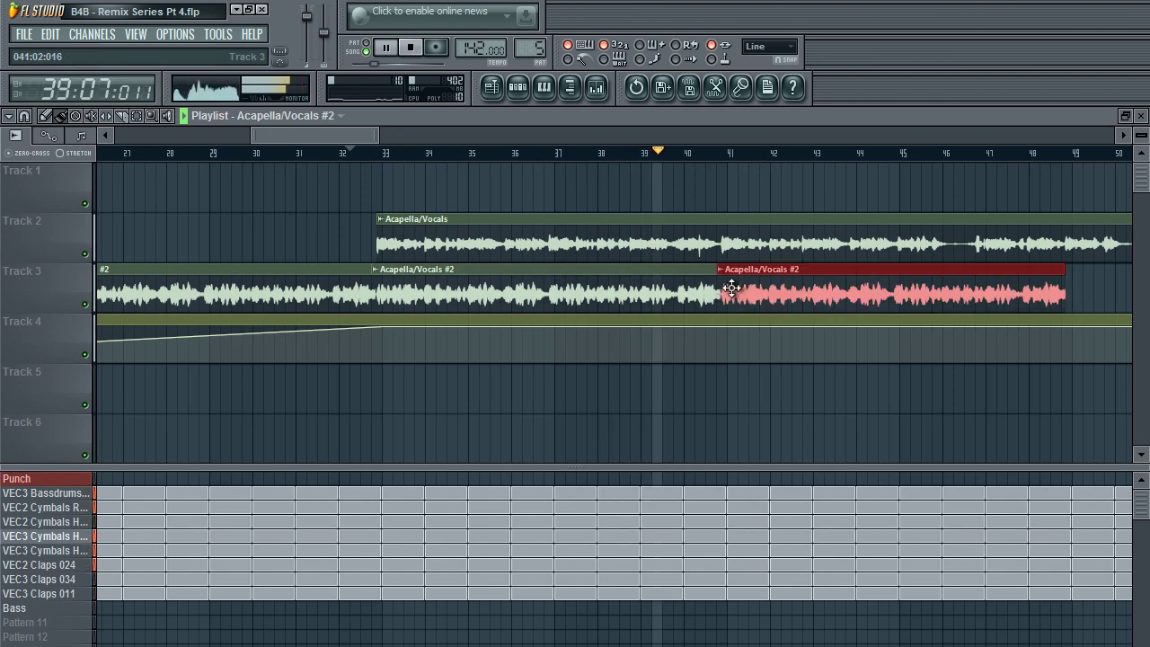
pyautogui.click(411, 135)
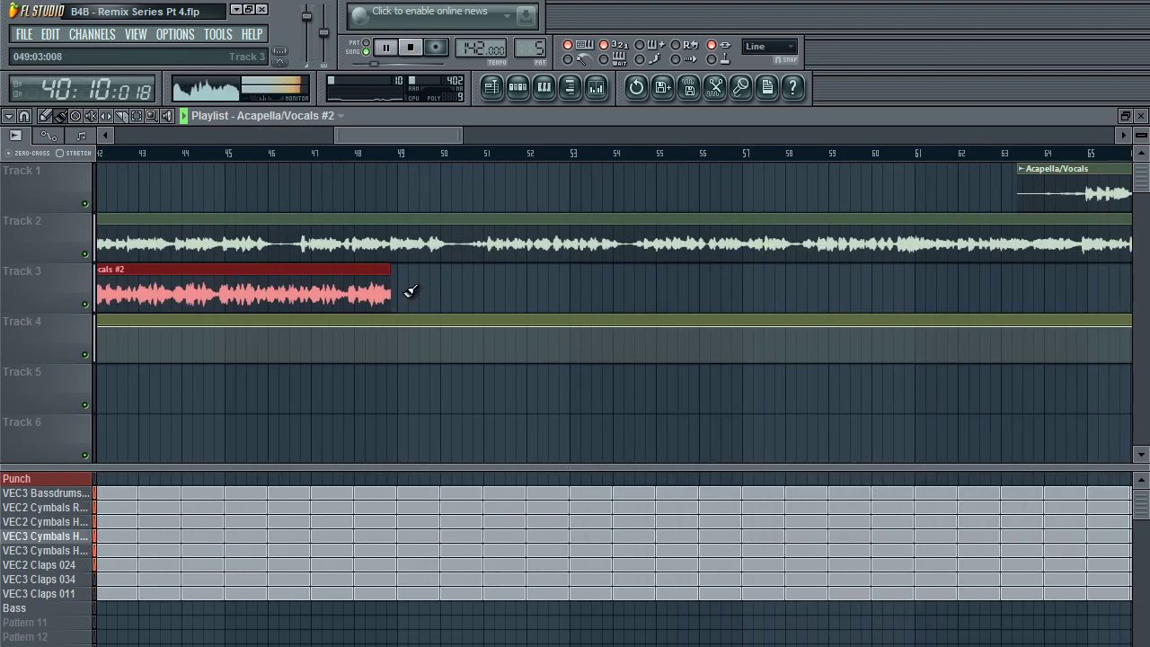
pyautogui.click(405, 295)
pyautogui.rightClick(426, 294)
pyautogui.rightClick(374, 293)
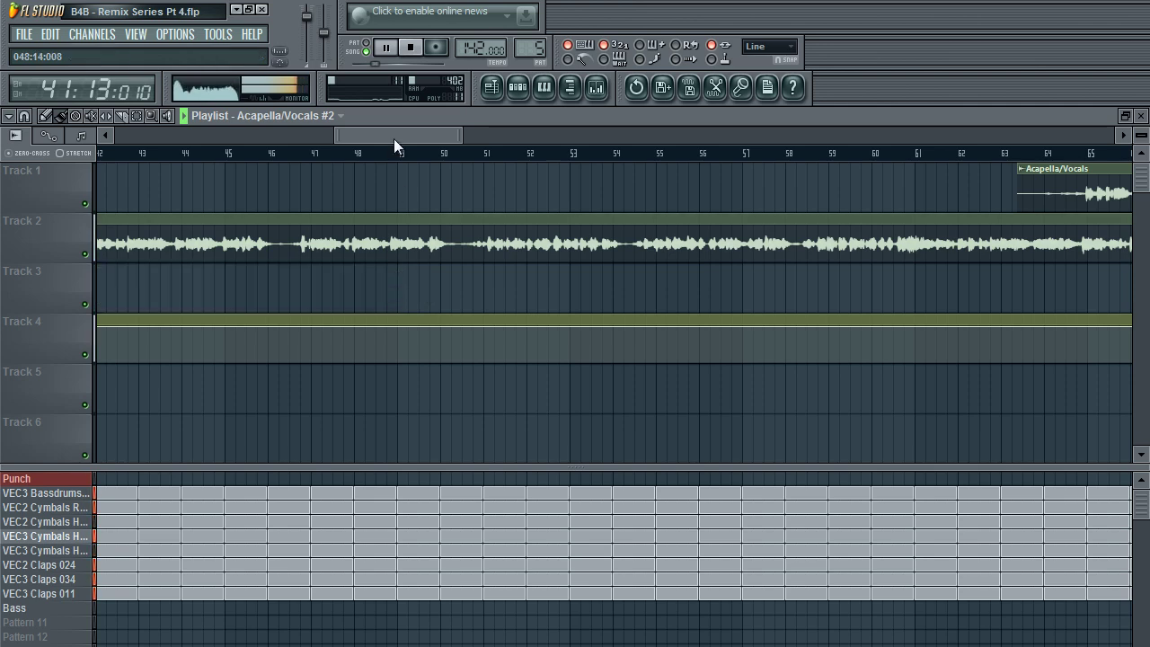
# Step: Audition Track 1's main vocals around bars 80 to 85 and slice the clip just before bar 81
pyautogui.press('space')
pyautogui.scroll(-4, 337, 144)
pyautogui.moveTo(396, 135); pyautogui.dragTo(613, 144)
pyautogui.scroll(4, 361, 134)
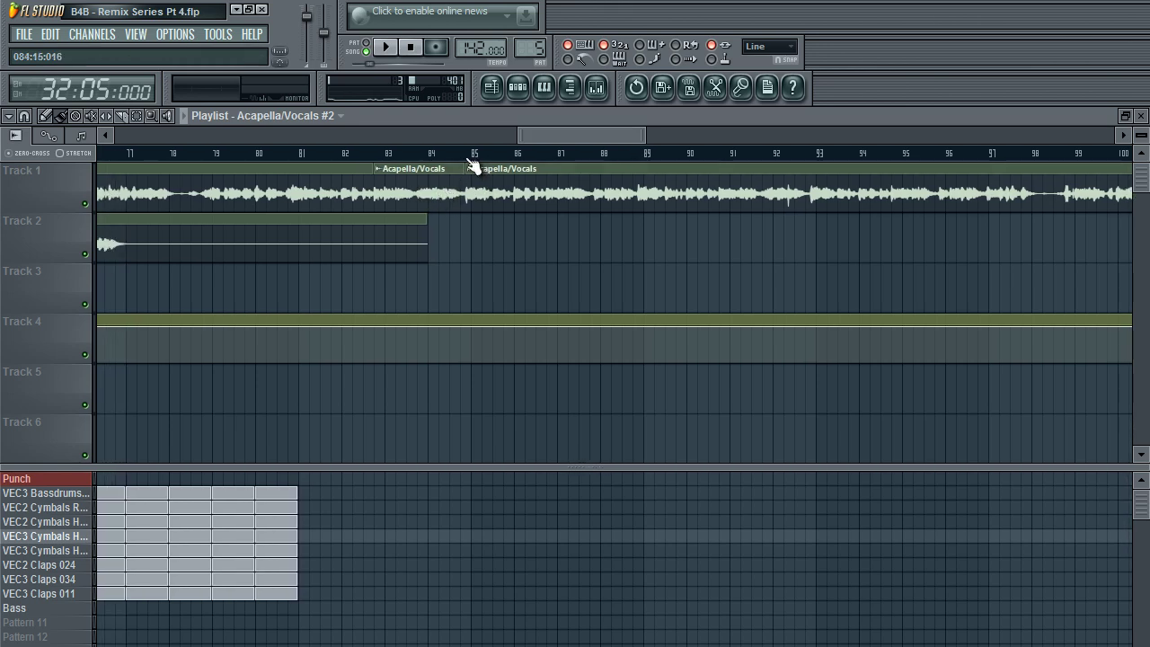
pyautogui.click(467, 154)
pyautogui.click(377, 153)
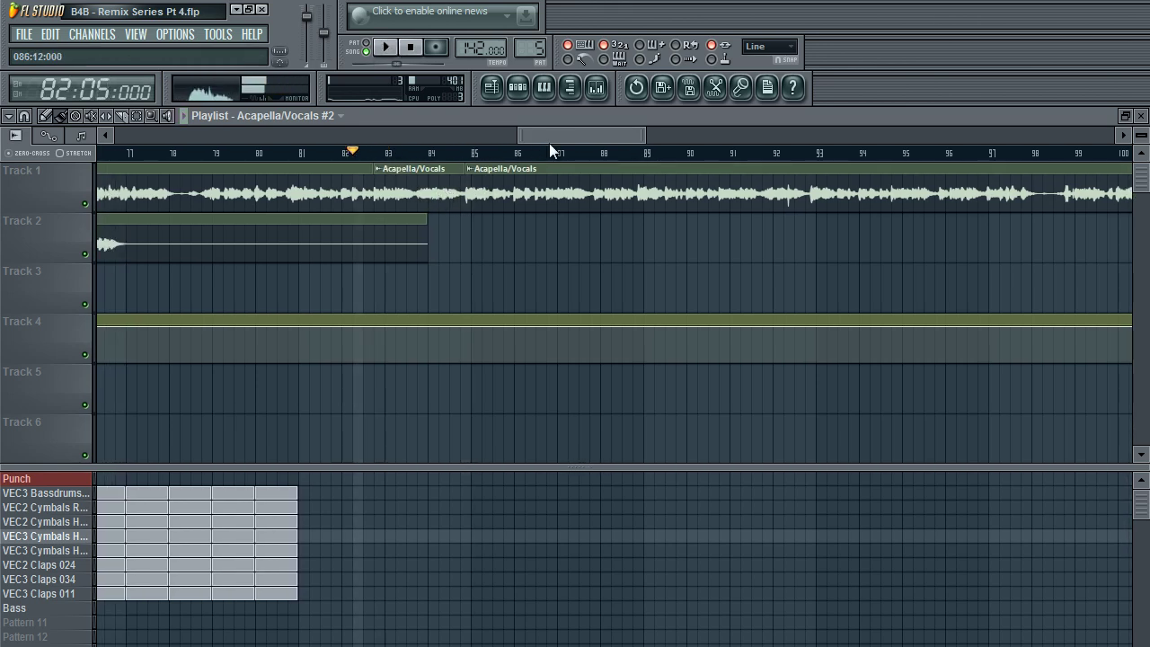
pyautogui.moveTo(549, 143)
pyautogui.mouseDown()
pyautogui.moveTo(523, 141)
pyautogui.moveTo(621, 160)
pyautogui.moveTo(577, 165)
pyautogui.mouseUp()
pyautogui.click(474, 155)
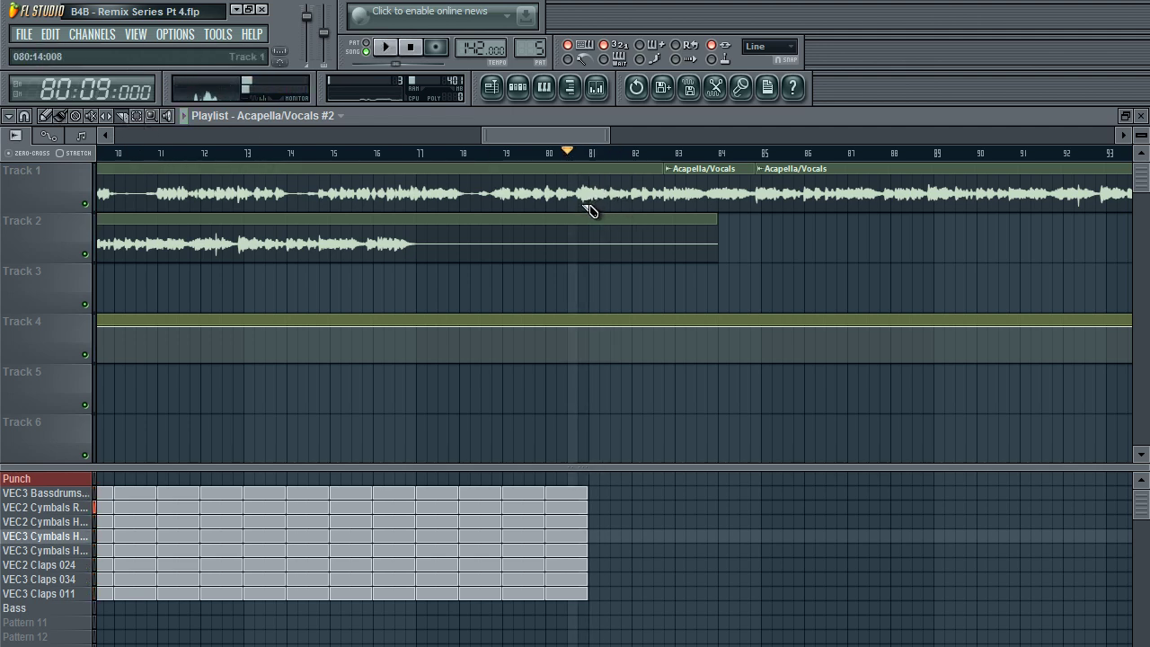
pyautogui.moveTo(582, 179); pyautogui.dragTo(582, 176)
pyautogui.press('space')
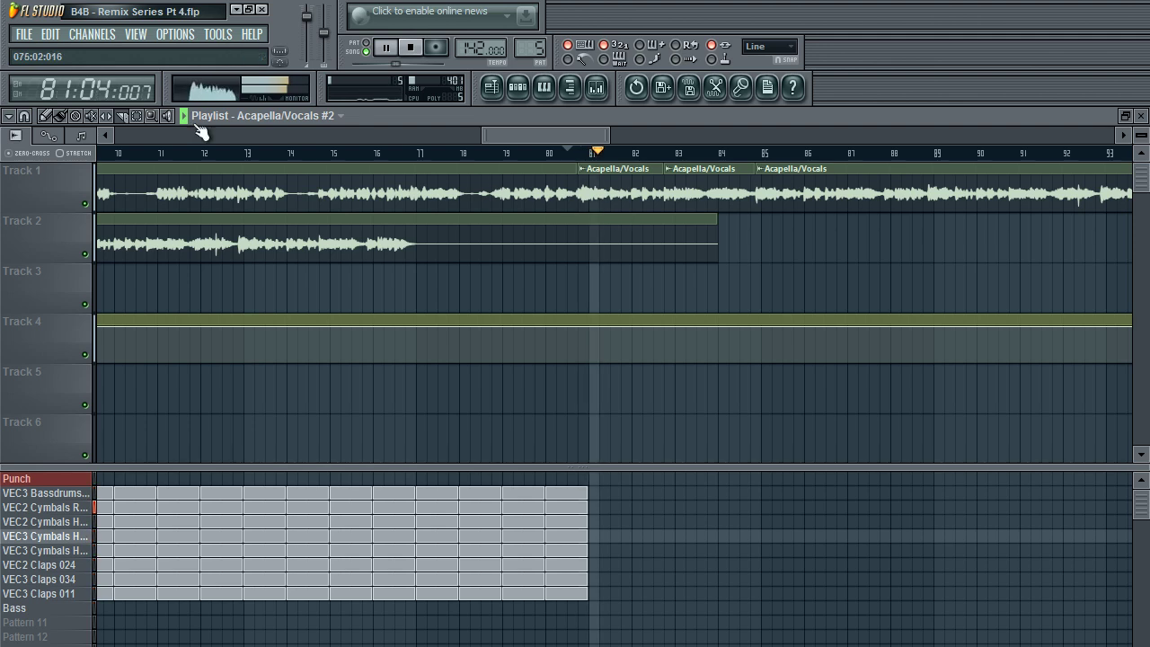
pyautogui.press('space')
# Step: Replace the Track 2 vocals with a copy of the sliced main vocals from bar 81 onwards, placed just before bar 34
pyautogui.scroll(-5, 640, 182)
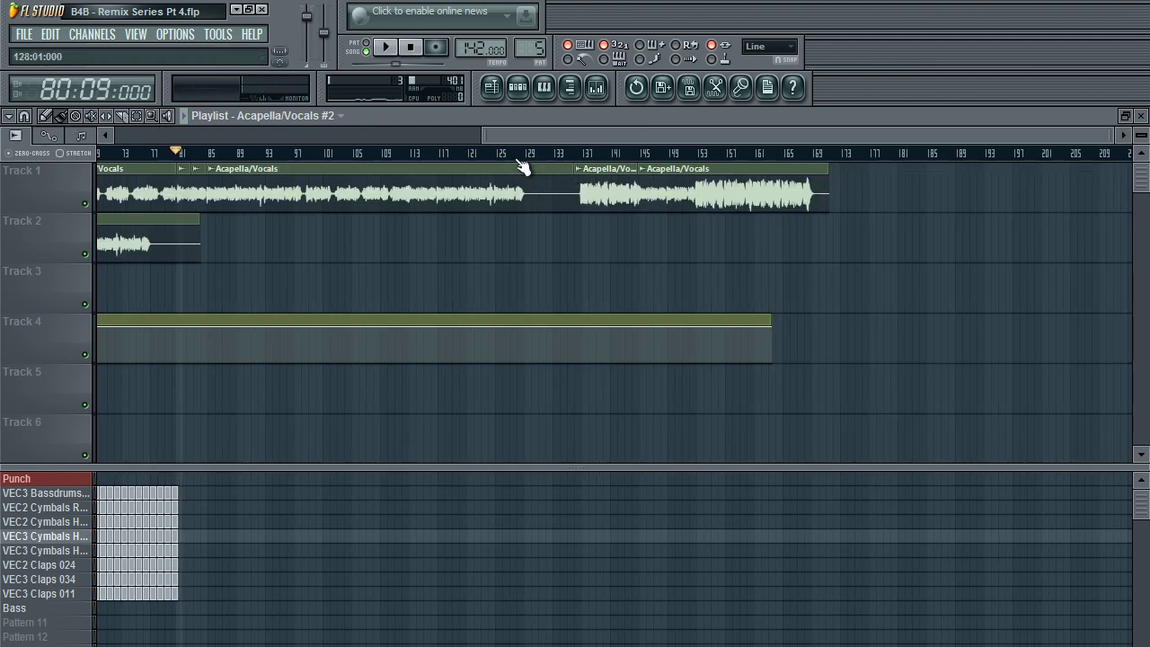
pyautogui.moveTo(341, 250); pyautogui.dragTo(251, 261)
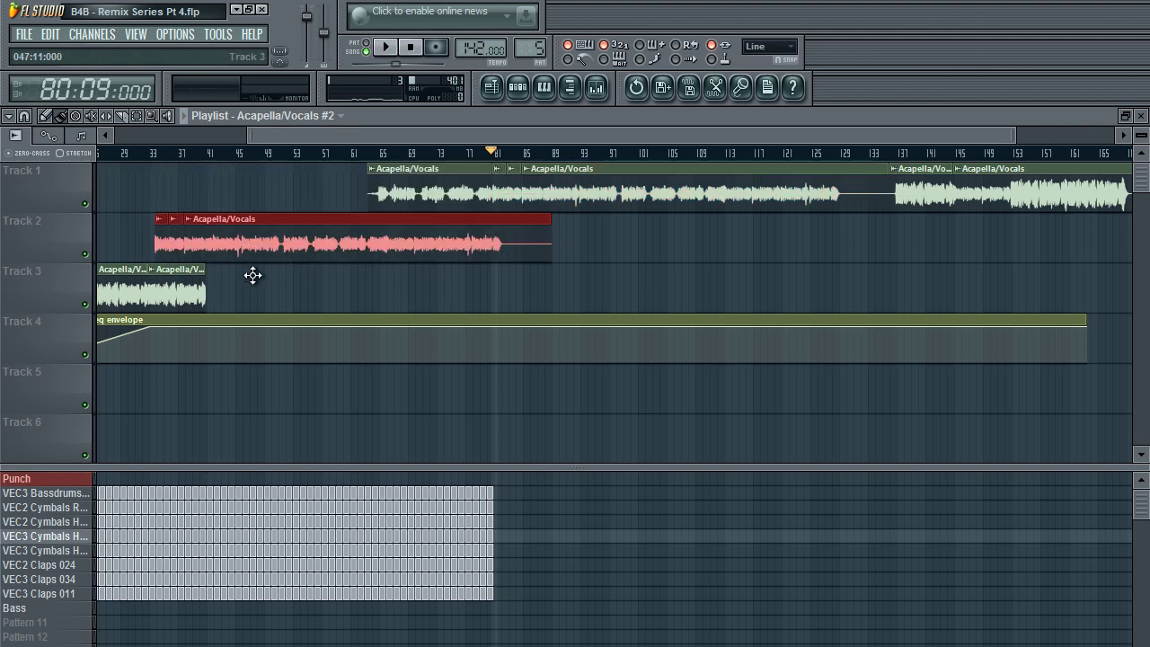
pyautogui.hscroll(-3, 313, 135)
pyautogui.scroll(5, 306, 144)
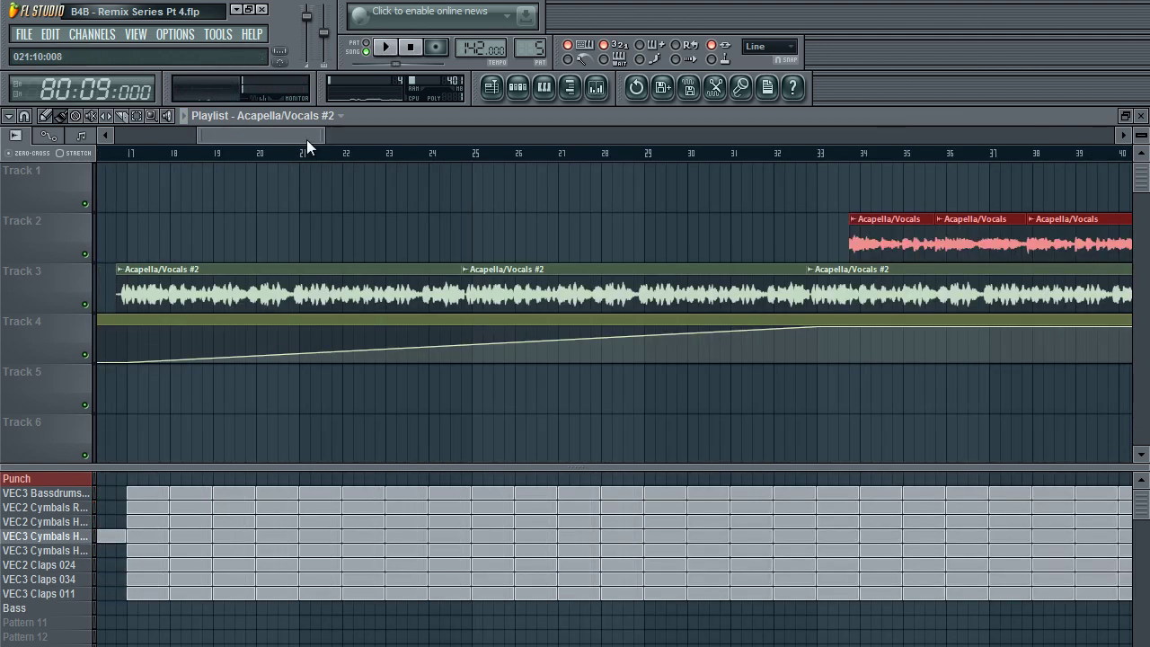
pyautogui.hscroll(2, 490, 162)
# Step: Align the start of the sliced vocals on Track 2 with the third phrase clip just before bar 33, checking the timing by playback
pyautogui.click(268, 120)
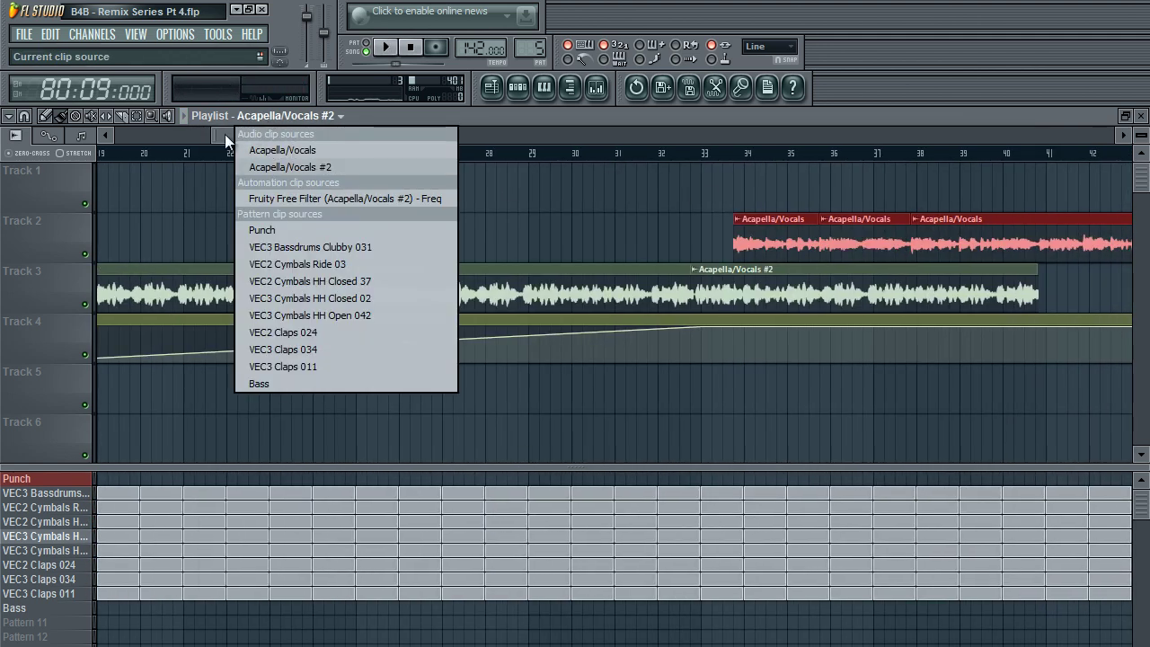
pyautogui.moveTo(218, 139); pyautogui.dragTo(208, 139)
pyautogui.moveTo(878, 231)
pyautogui.mouseDown()
pyautogui.moveTo(125, 229)
pyautogui.moveTo(380, 224)
pyautogui.moveTo(366, 214)
pyautogui.moveTo(265, 239)
pyautogui.moveTo(452, 239)
pyautogui.moveTo(372, 239)
pyautogui.moveTo(382, 235)
pyautogui.mouseUp()
pyautogui.click(313, 151)
pyautogui.press('space')
pyautogui.moveTo(242, 134); pyautogui.dragTo(294, 137)
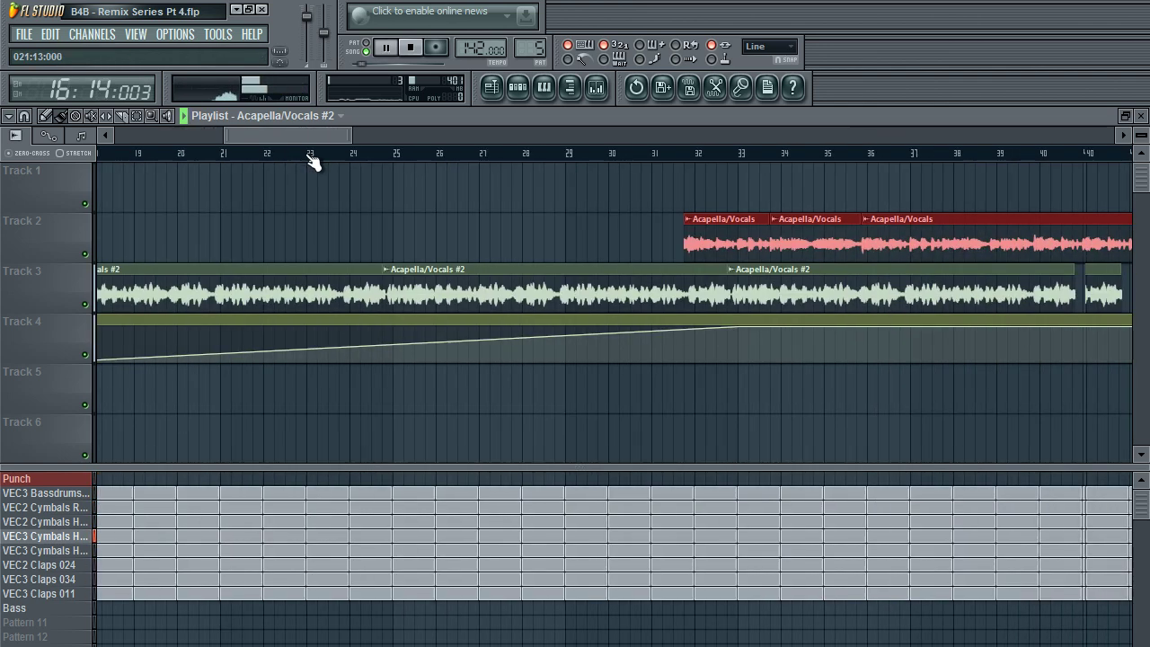
pyautogui.press('space')
pyautogui.click(524, 152)
pyautogui.press('space')
pyautogui.moveTo(611, 219); pyautogui.dragTo(661, 233)
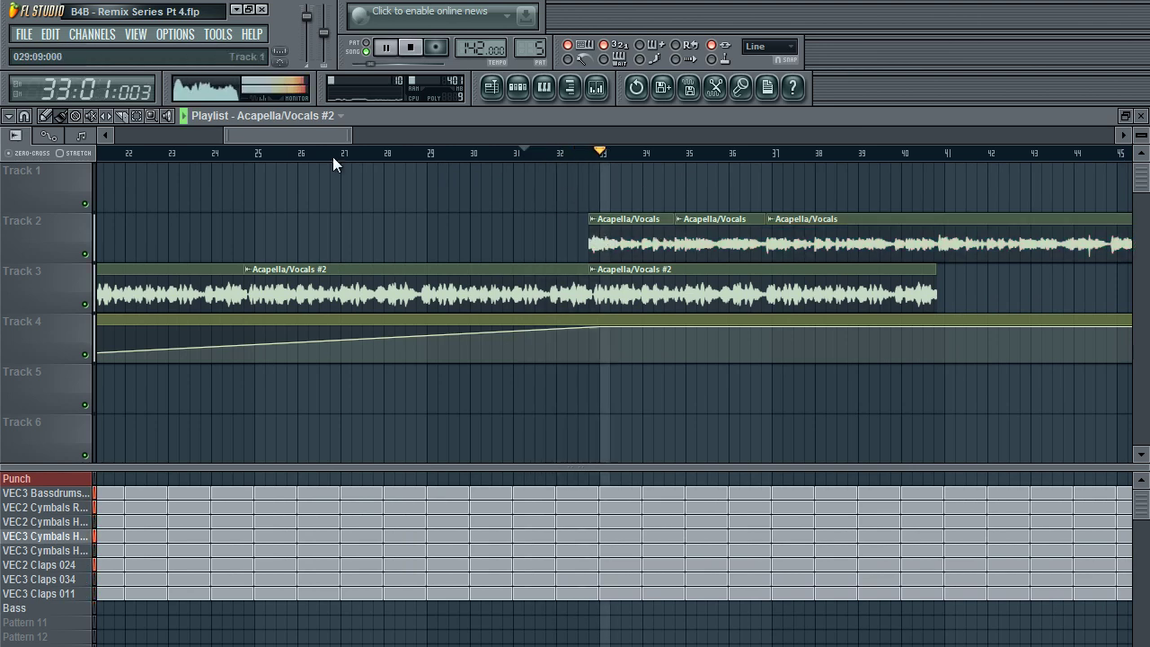
# Step: Set the playlist snap to (none) and trim the start of the first Track 2 vocals slice to 32:14:005
pyautogui.moveTo(253, 135); pyautogui.dragTo(298, 134)
pyautogui.scroll(2, 290, 136)
pyautogui.click(24, 115)
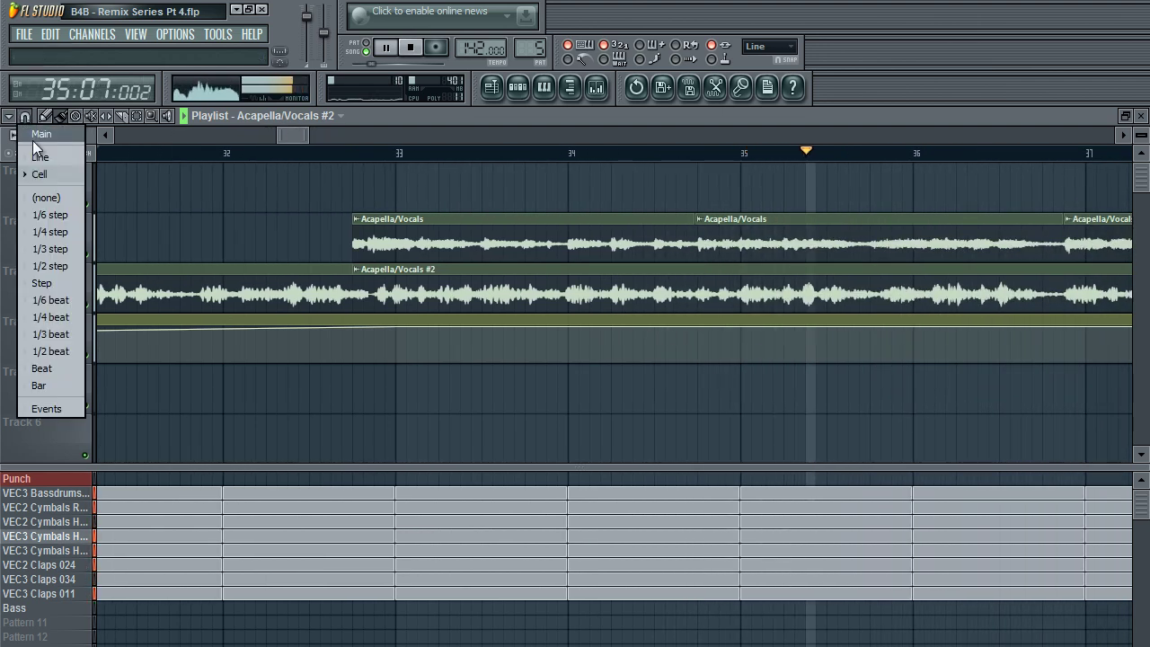
pyautogui.click(59, 197)
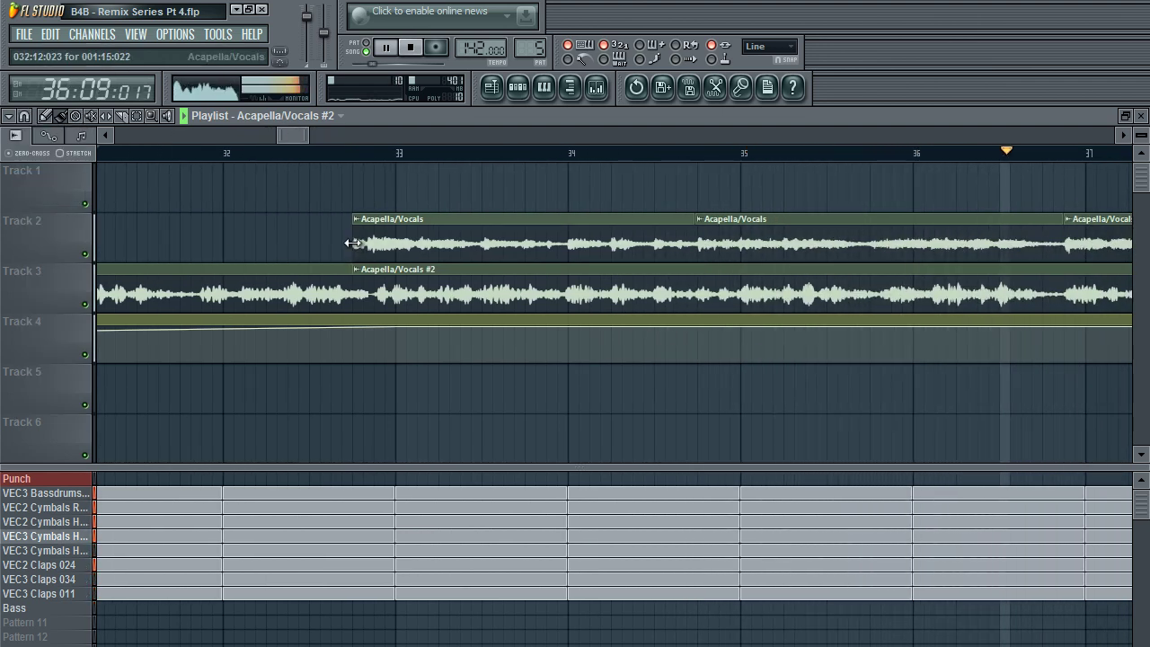
pyautogui.moveTo(354, 241); pyautogui.dragTo(366, 240)
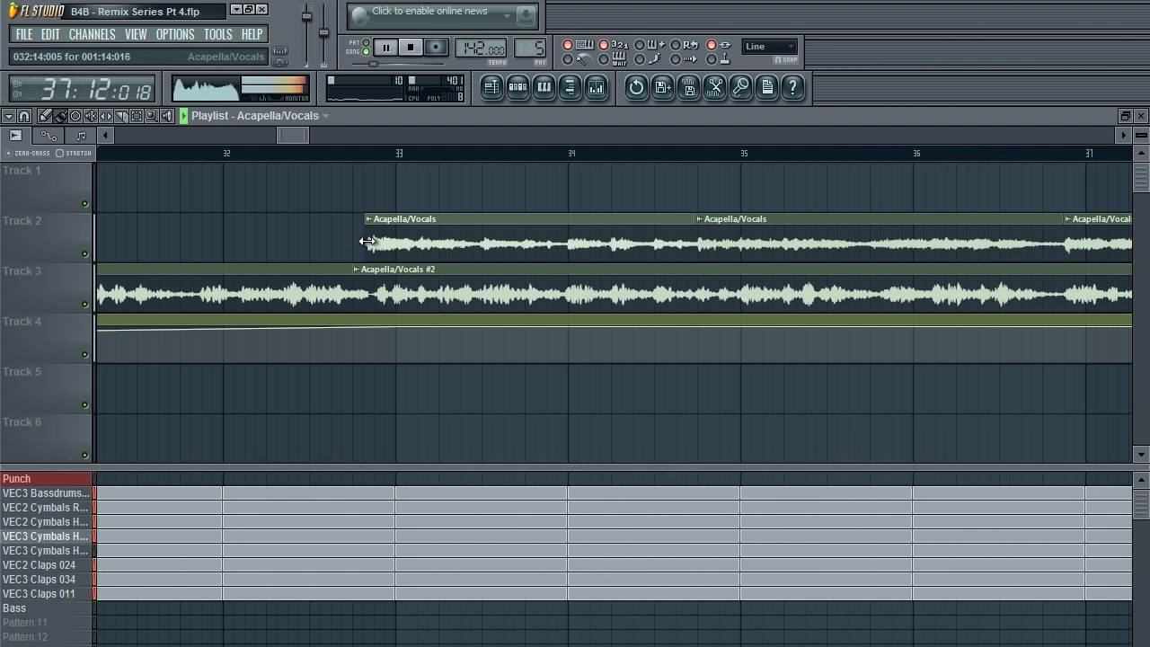
# Step: Set the playlist snap to Line and add another Acapella/Vocals #2 phrase clip right after the third one, near bar 41 on Track 3
pyautogui.scroll(-4, 388, 201)
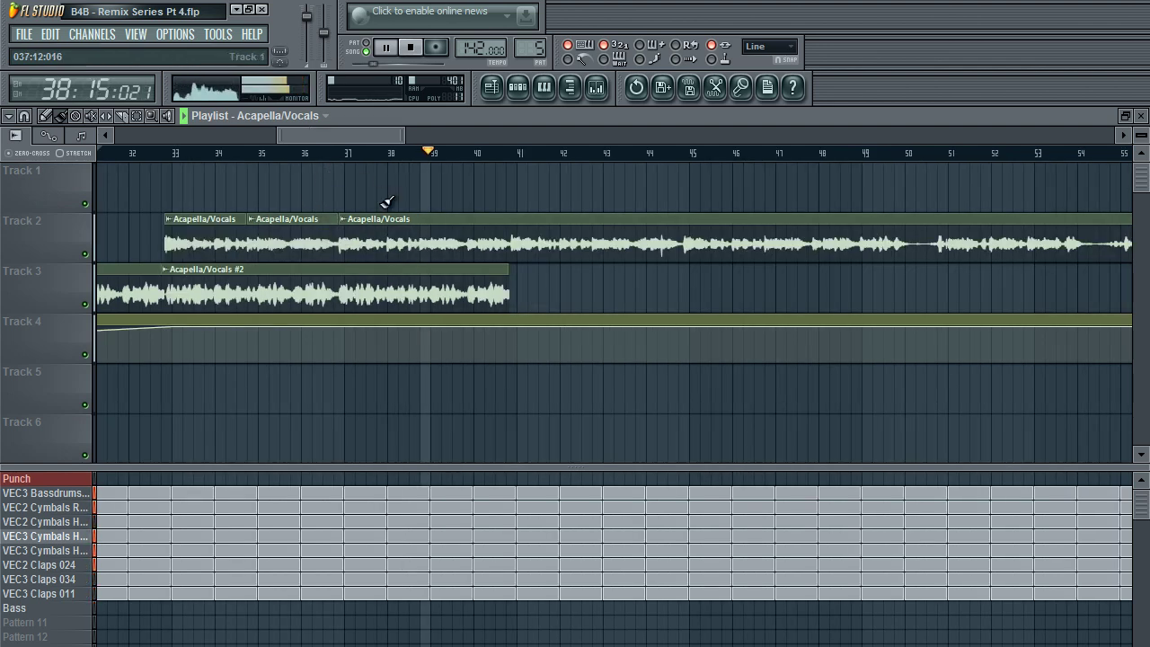
pyautogui.click(488, 289)
pyautogui.click(24, 115)
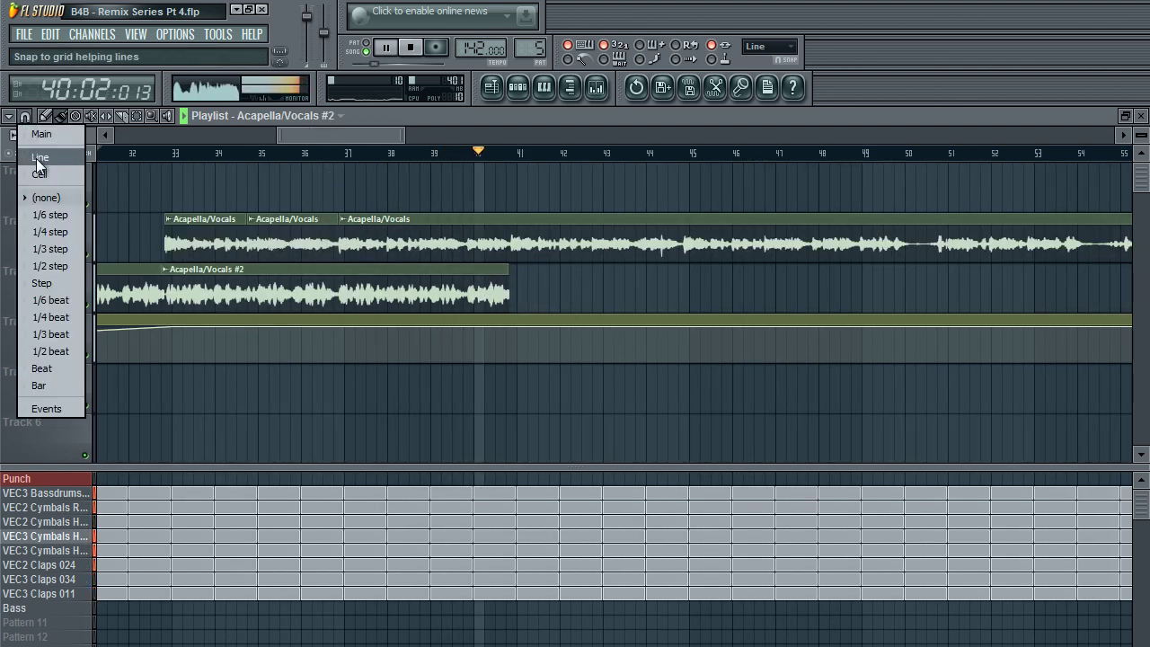
pyautogui.click(36, 158)
pyautogui.click(516, 294)
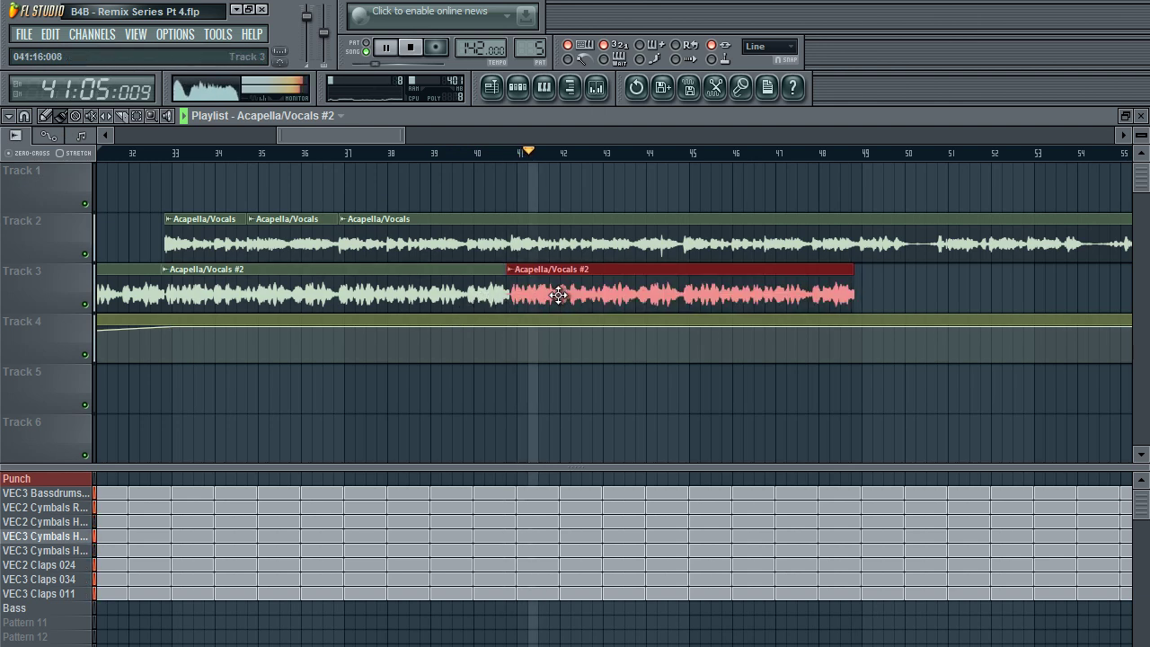
# Step: Add two more Acapella/Vocals #2 phrase clips end to end on Track 3, near bars 49 and 57, and pause playback
pyautogui.moveTo(375, 136); pyautogui.dragTo(442, 137)
pyautogui.click(371, 290)
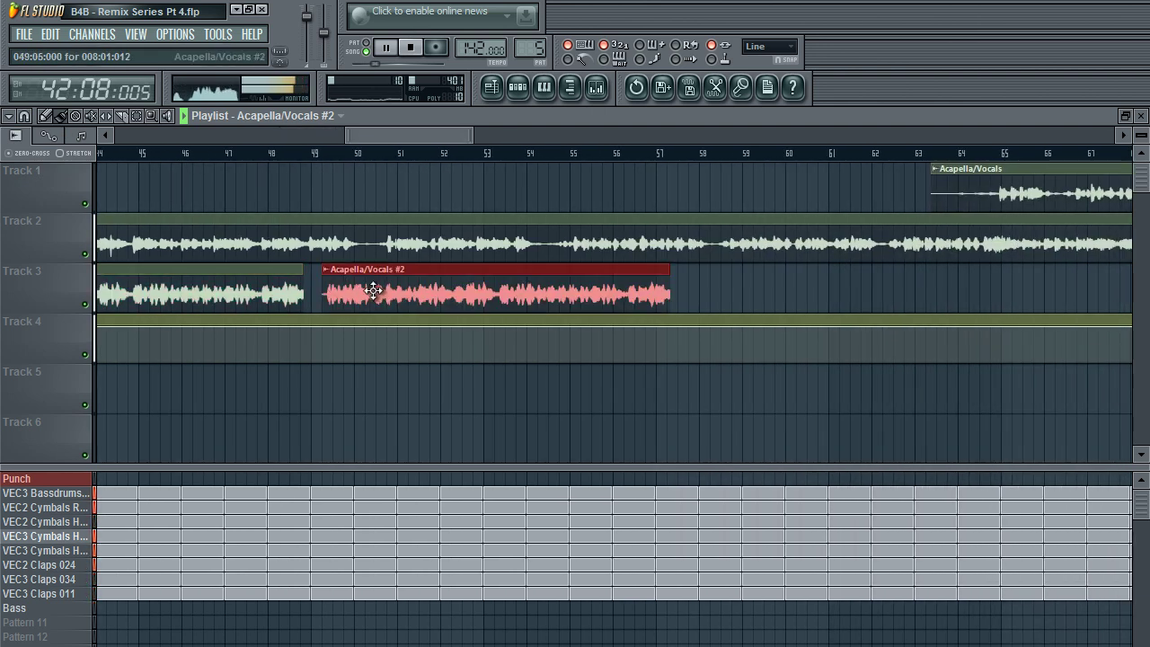
pyautogui.moveTo(373, 290); pyautogui.dragTo(347, 287)
pyautogui.press('space')
pyautogui.moveTo(698, 294); pyautogui.dragTo(656, 279)
pyautogui.moveTo(472, 135); pyautogui.dragTo(1113, 137)
pyautogui.moveTo(443, 136); pyautogui.dragTo(59, 139)
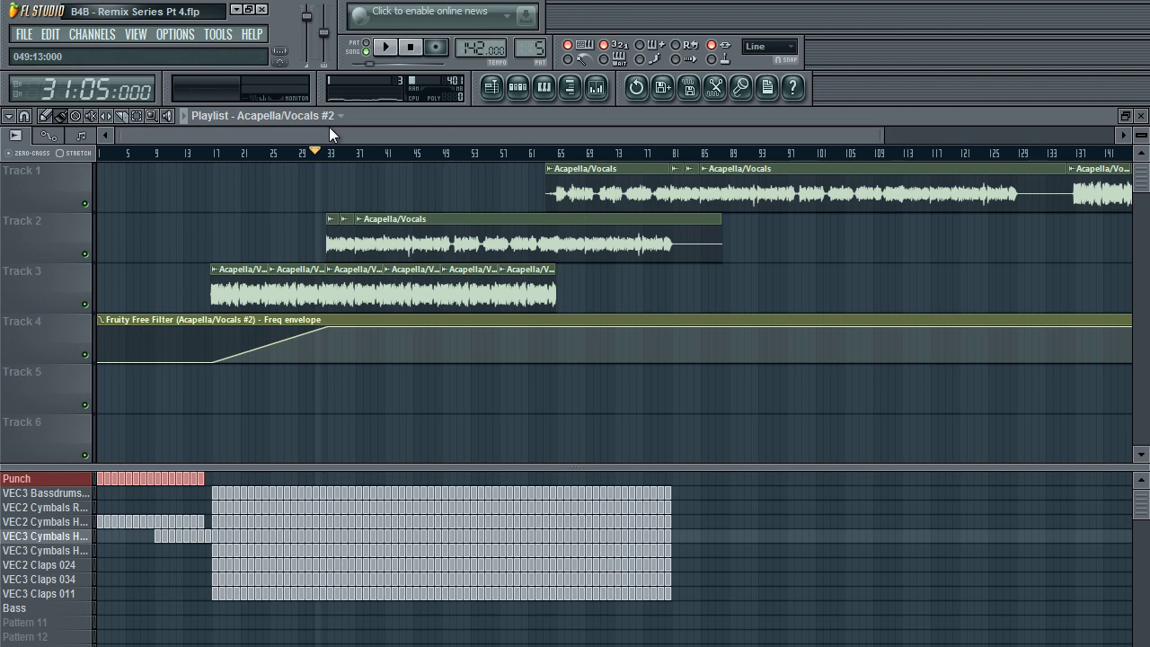
pyautogui.rightClick(519, 216)
pyautogui.hotkey('ctrl', 'z')
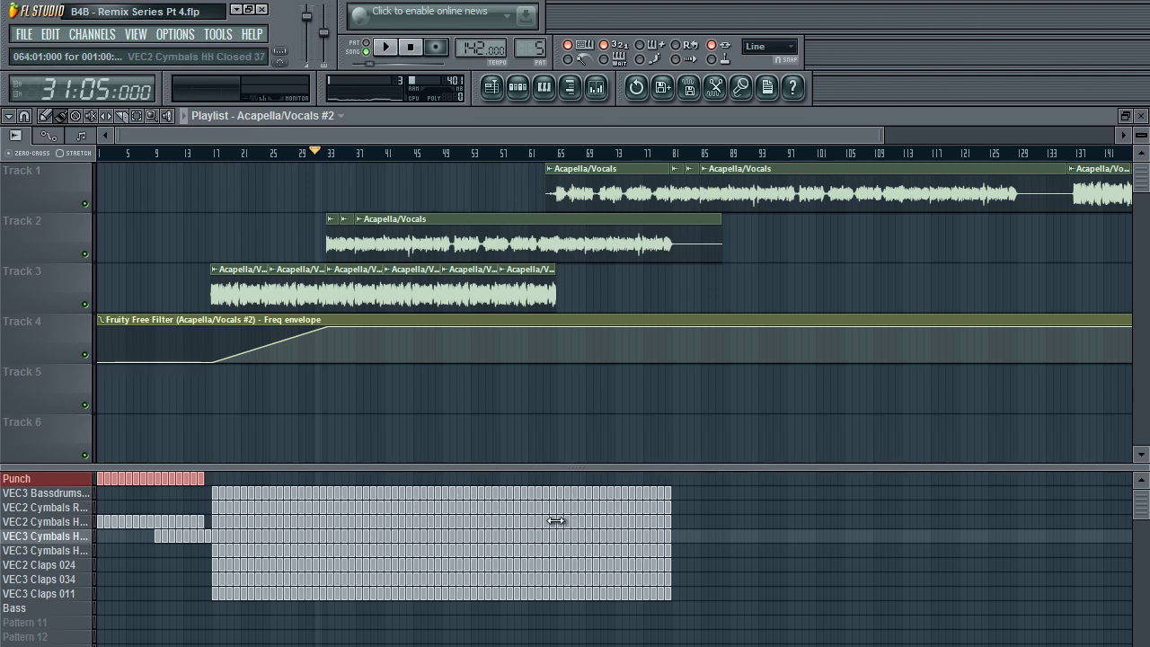
pyautogui.scroll(-3, 536, 313)
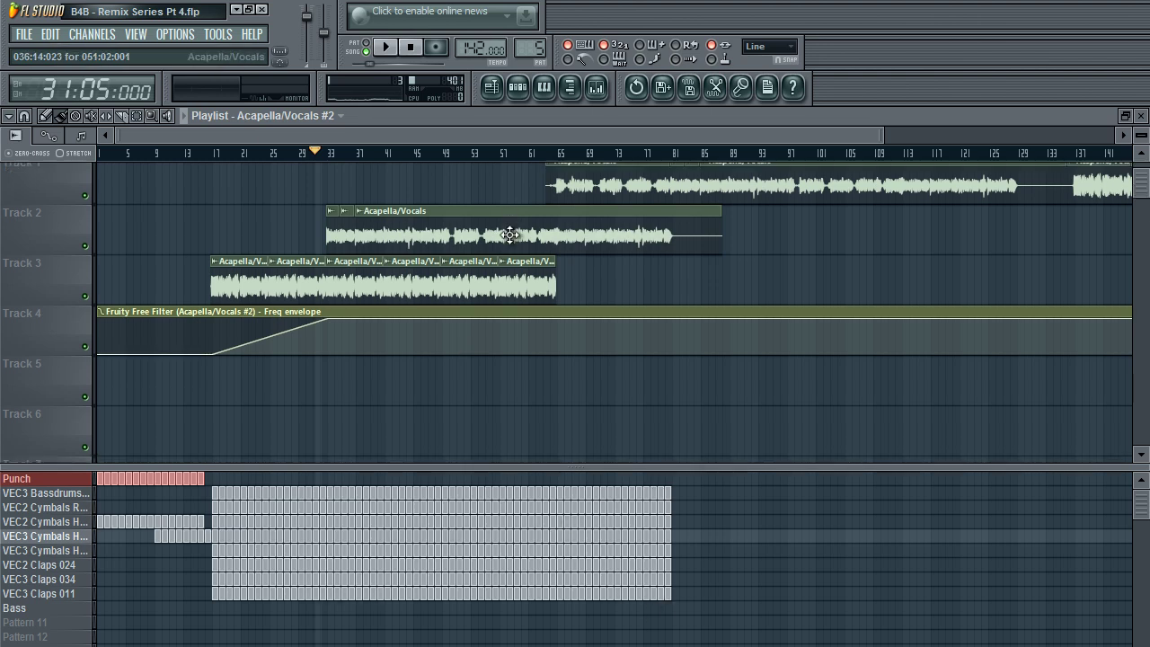
pyautogui.scroll(3, 536, 306)
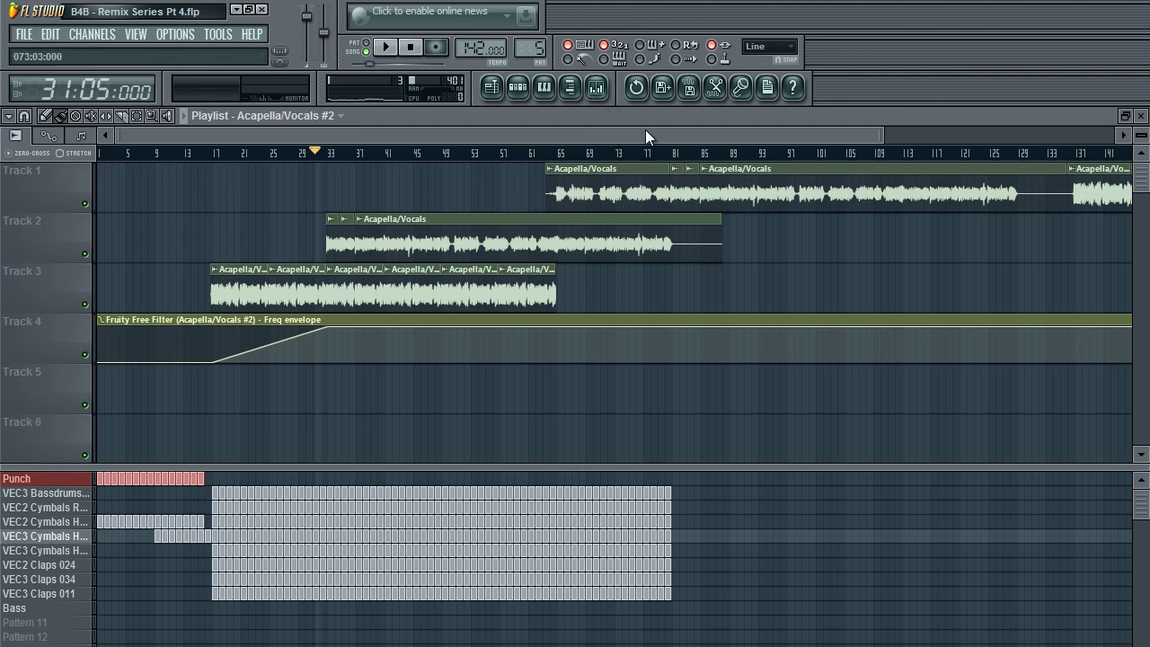
pyautogui.moveTo(645, 129); pyautogui.dragTo(1130, 106)
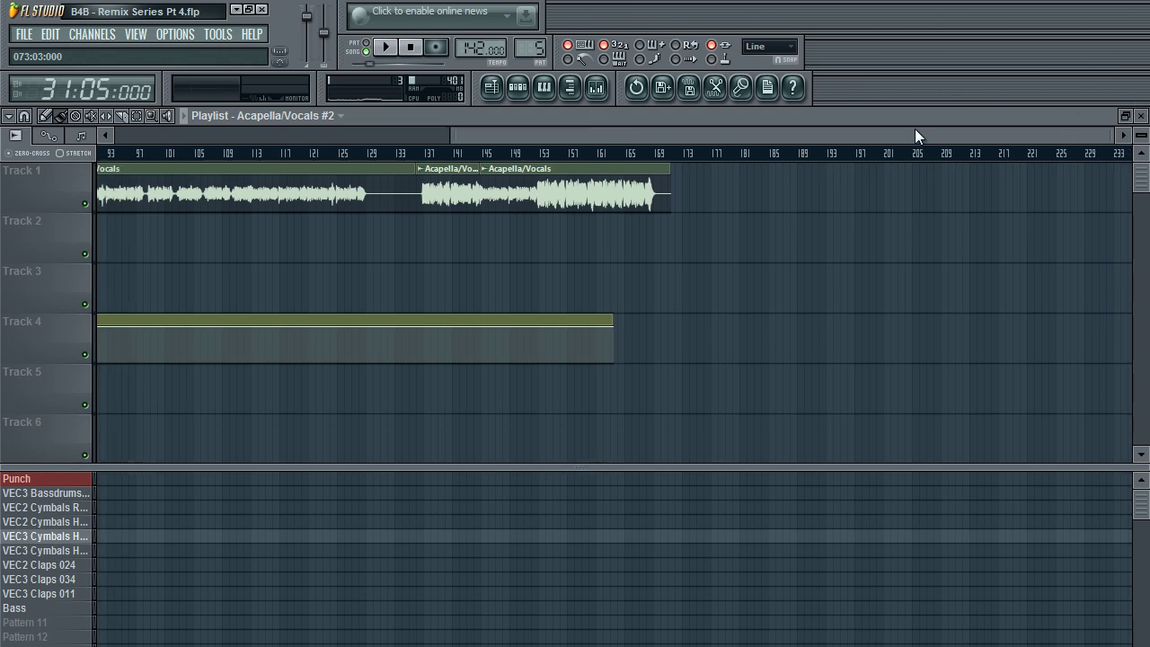
pyautogui.moveTo(915, 135); pyautogui.dragTo(356, 98)
pyautogui.click(604, 90)
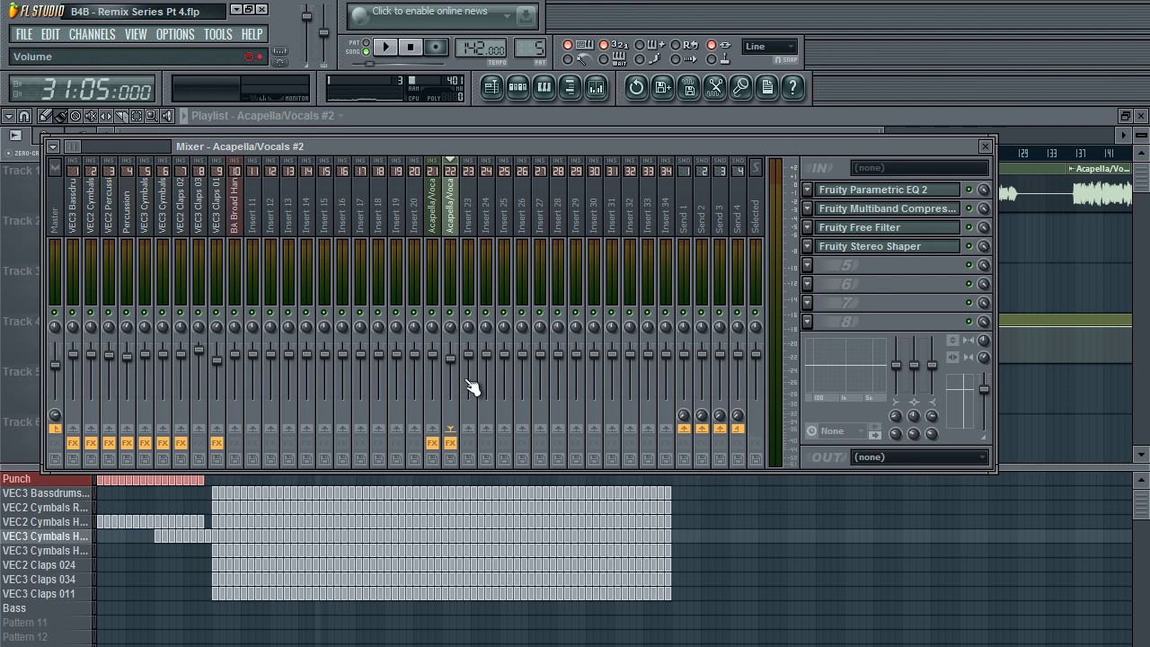
pyautogui.click(596, 90)
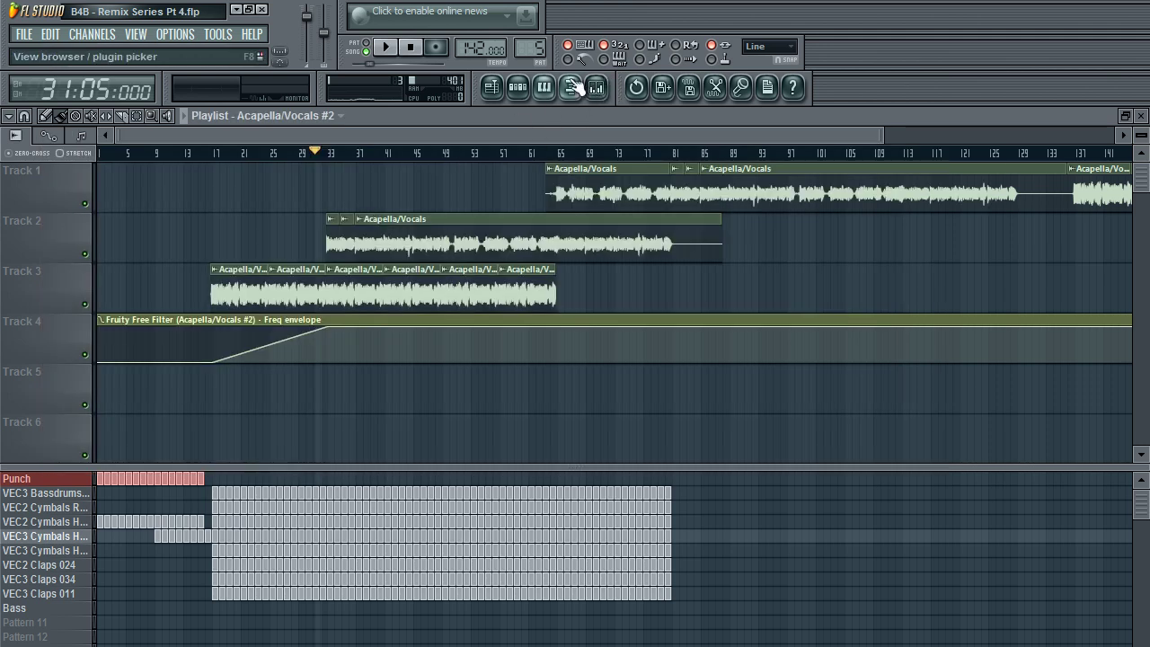
pyautogui.click(599, 90)
pyautogui.moveTo(552, 146); pyautogui.dragTo(609, 159)
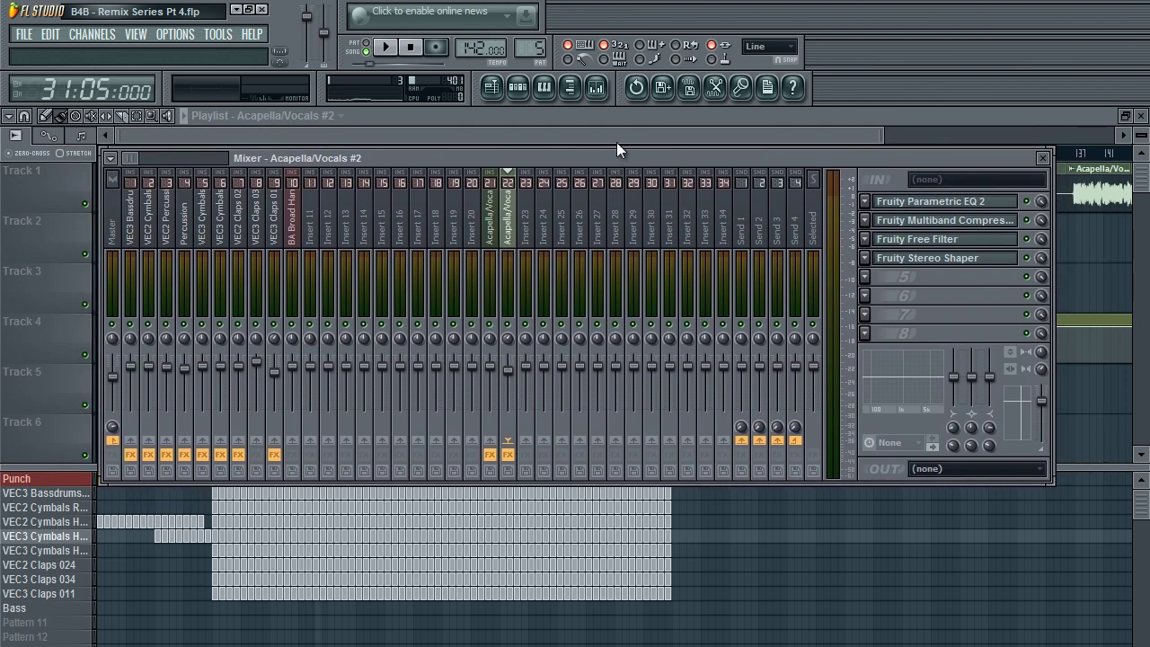
pyautogui.press('F9')
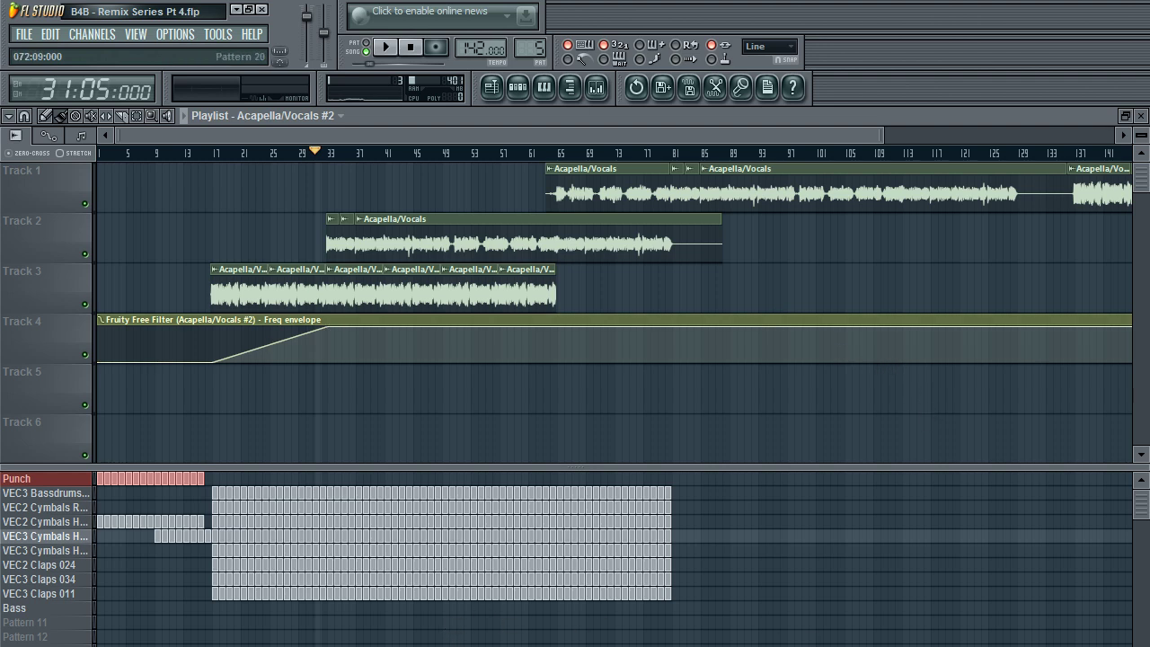
# Step: Stop playback to reset the song position to the start, and review the vocal clips across the whole playlist arrangement
pyautogui.click(411, 50)
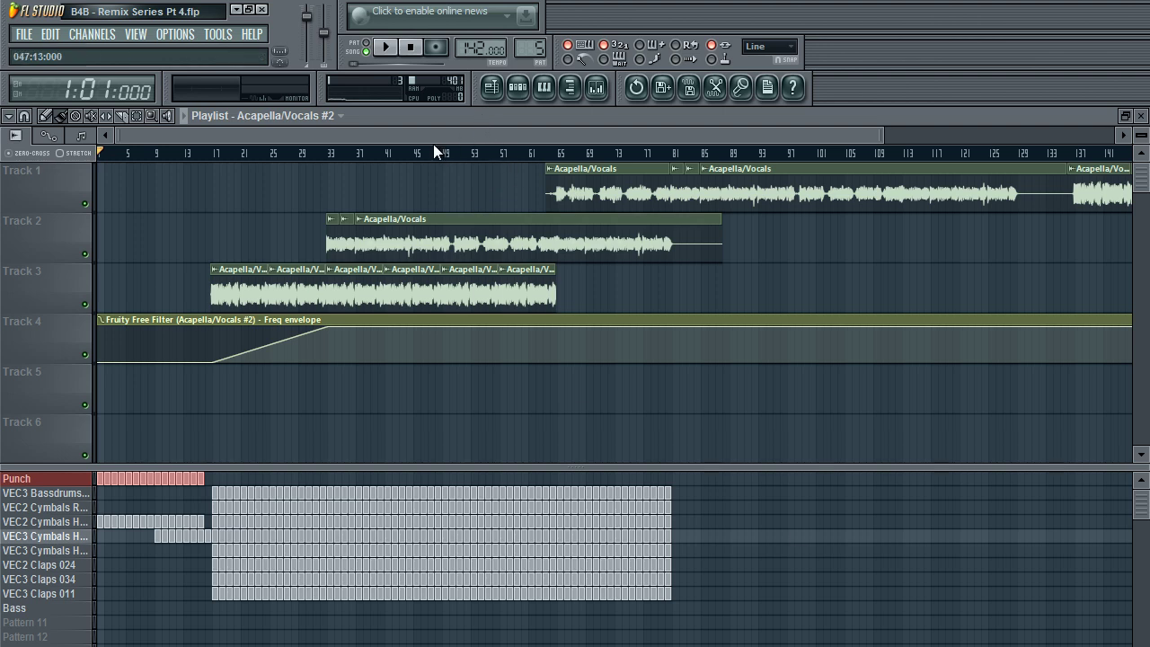
pyautogui.scroll(-5, 692, 180)
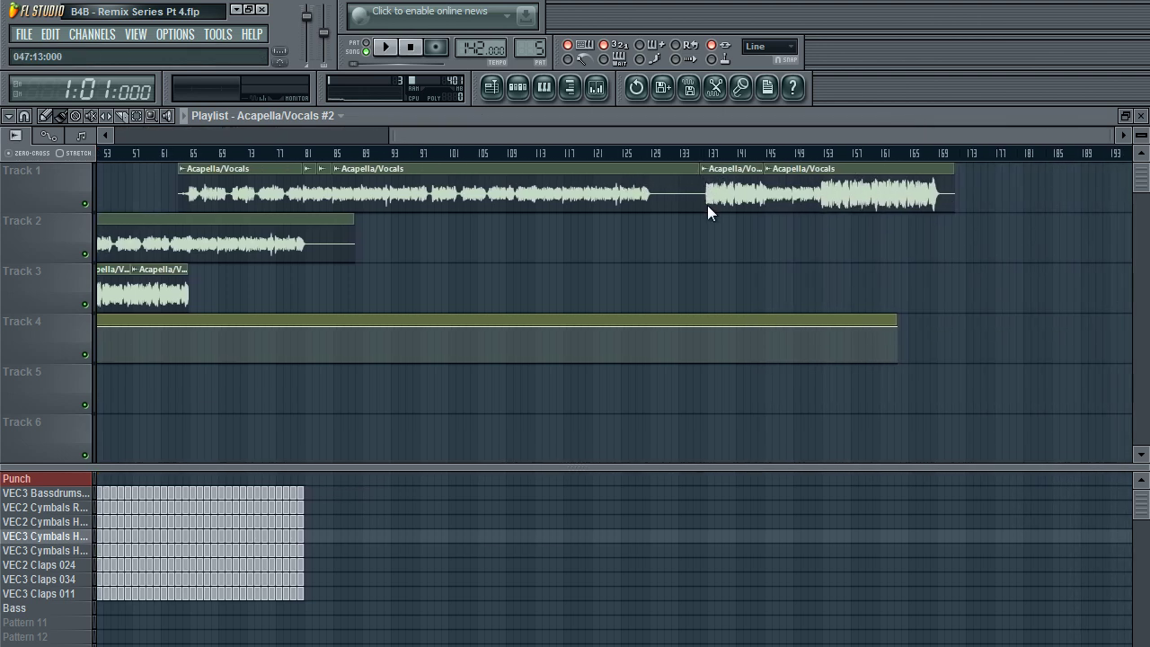
pyautogui.scroll(5, 205, 143)
pyautogui.scroll(-6, 761, 221)
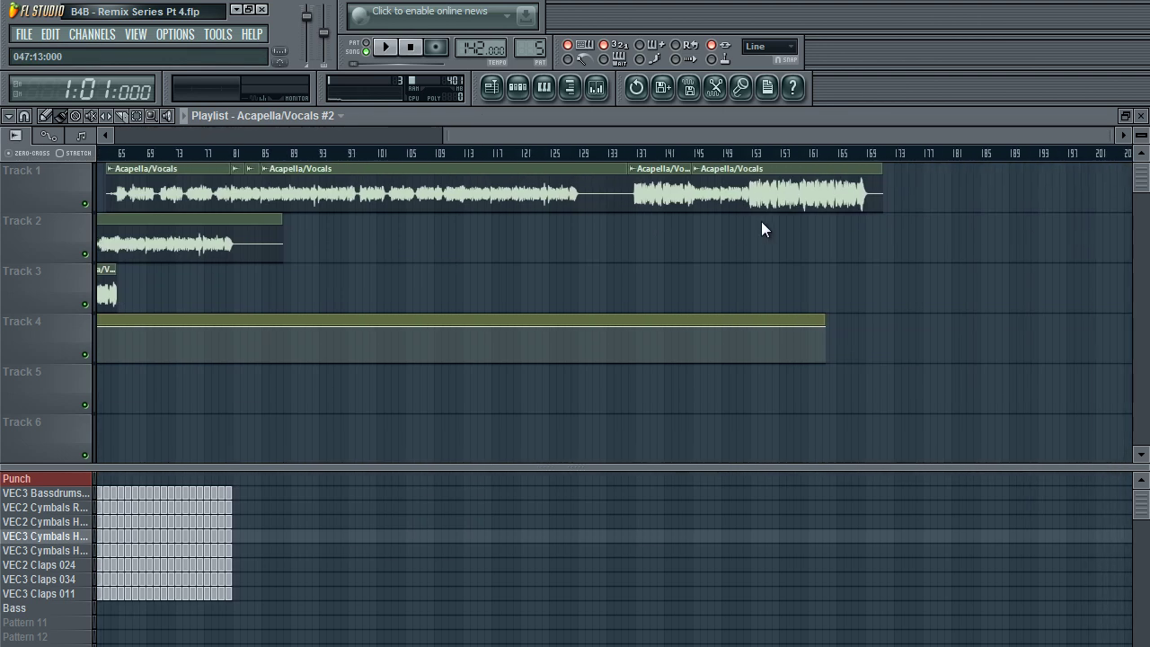
pyautogui.scroll(6, 761, 221)
pyautogui.scroll(-5, 738, 232)
pyautogui.moveTo(737, 232); pyautogui.dragTo(5, 135)
pyautogui.moveTo(249, 134); pyautogui.dragTo(5, 135)
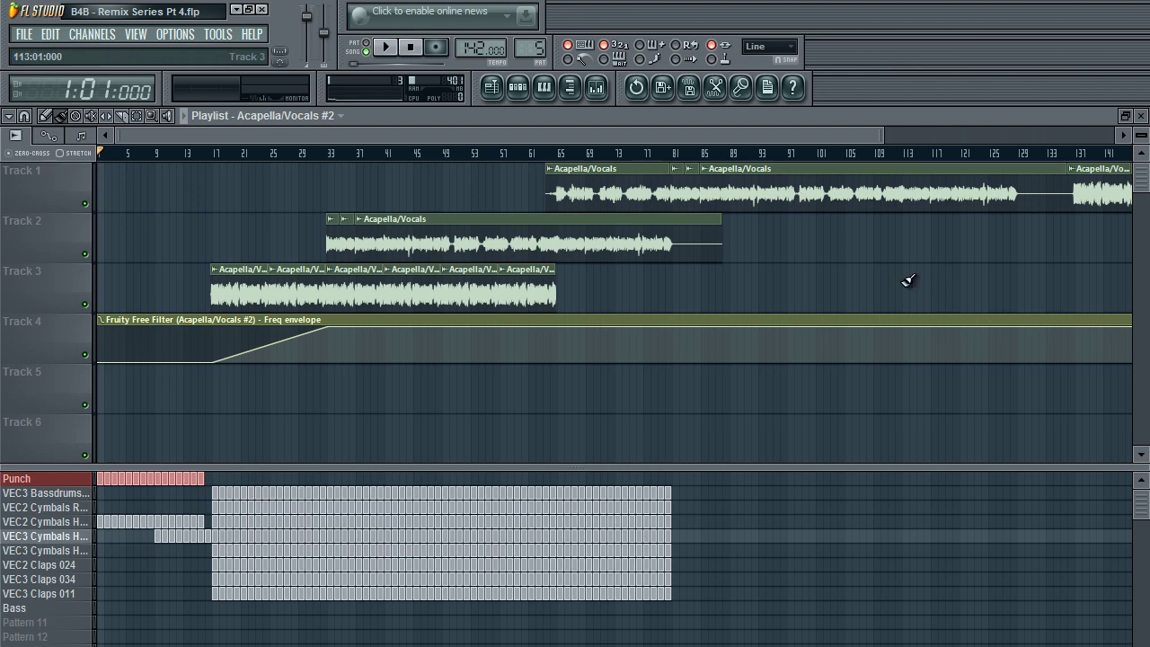